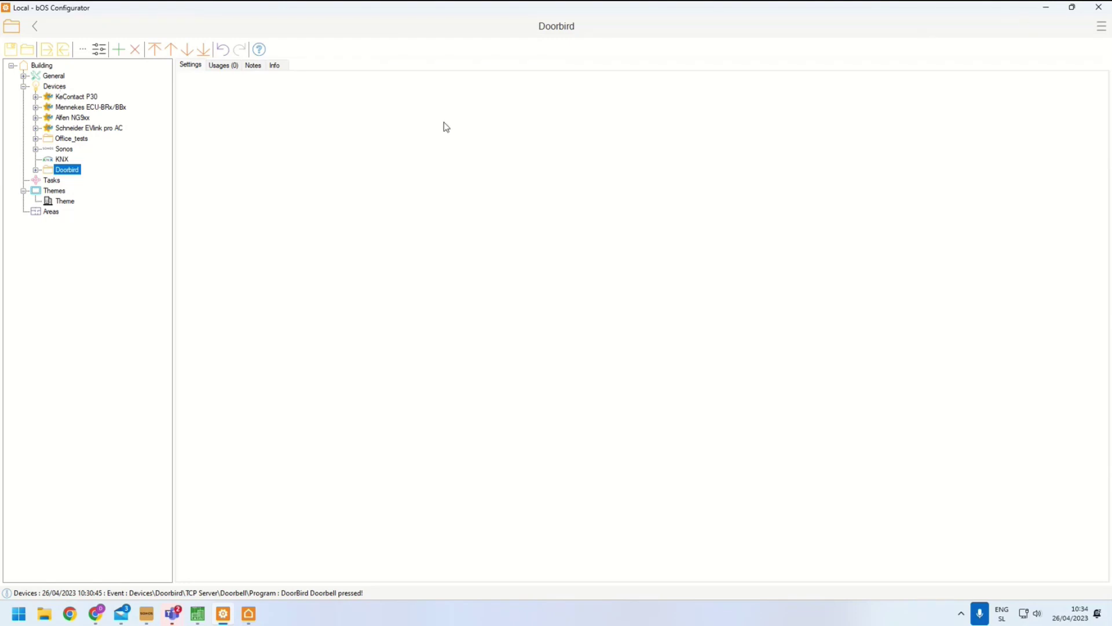
Switch to the Chrome window, dismiss the DoorBird user details and close the DoorBird WebAdmin tab
left_click(1048, 9)
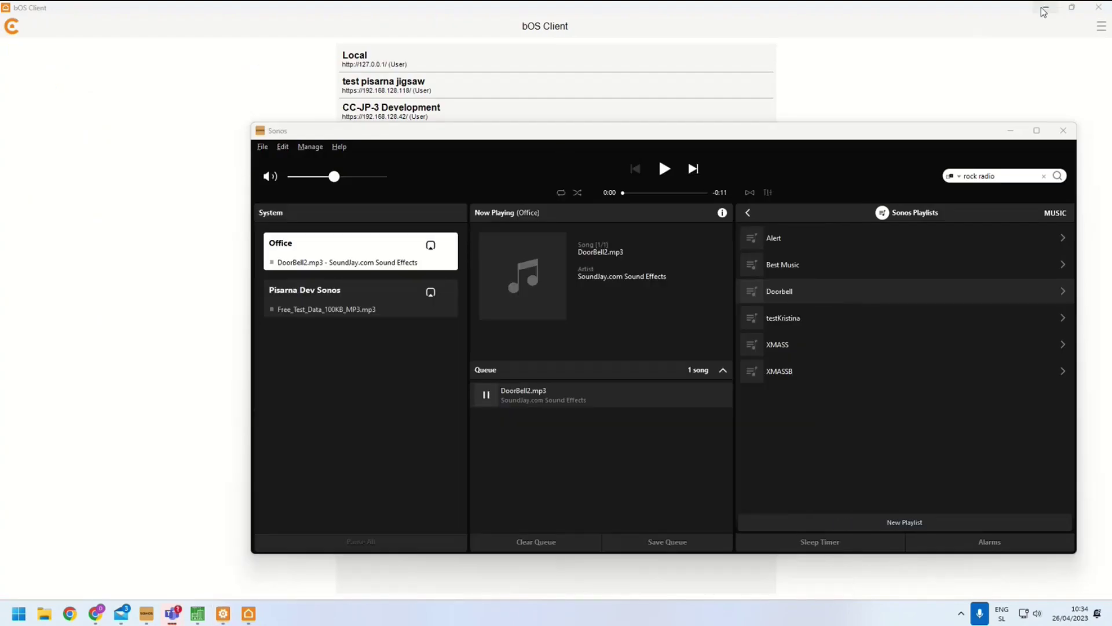
left_click(1044, 10)
left_click(367, 10)
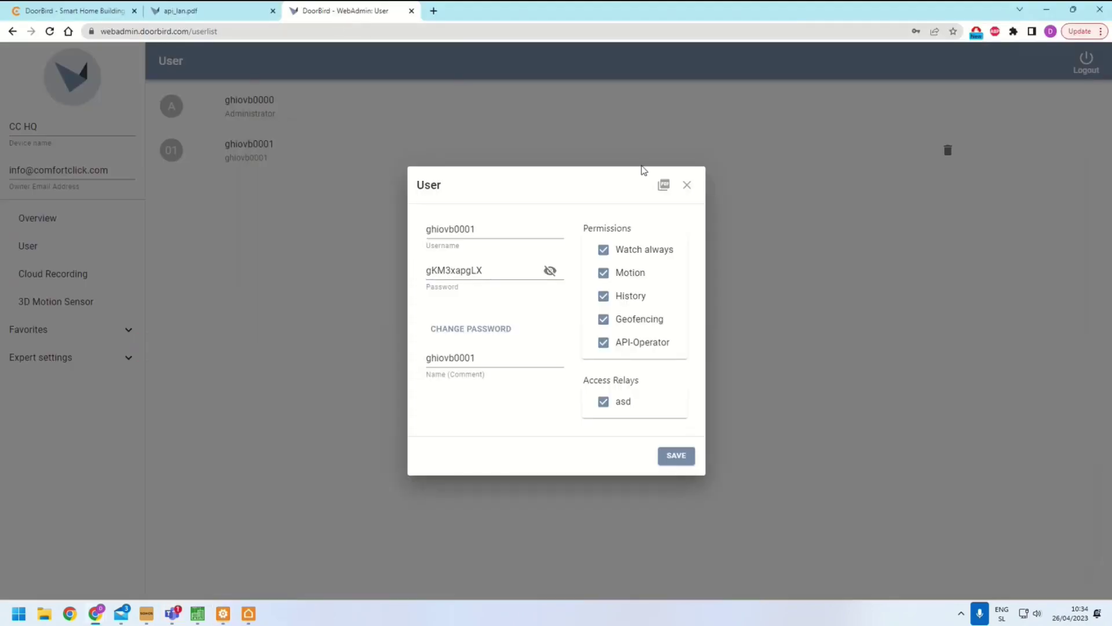
left_click(687, 185)
middle_click(319, 13)
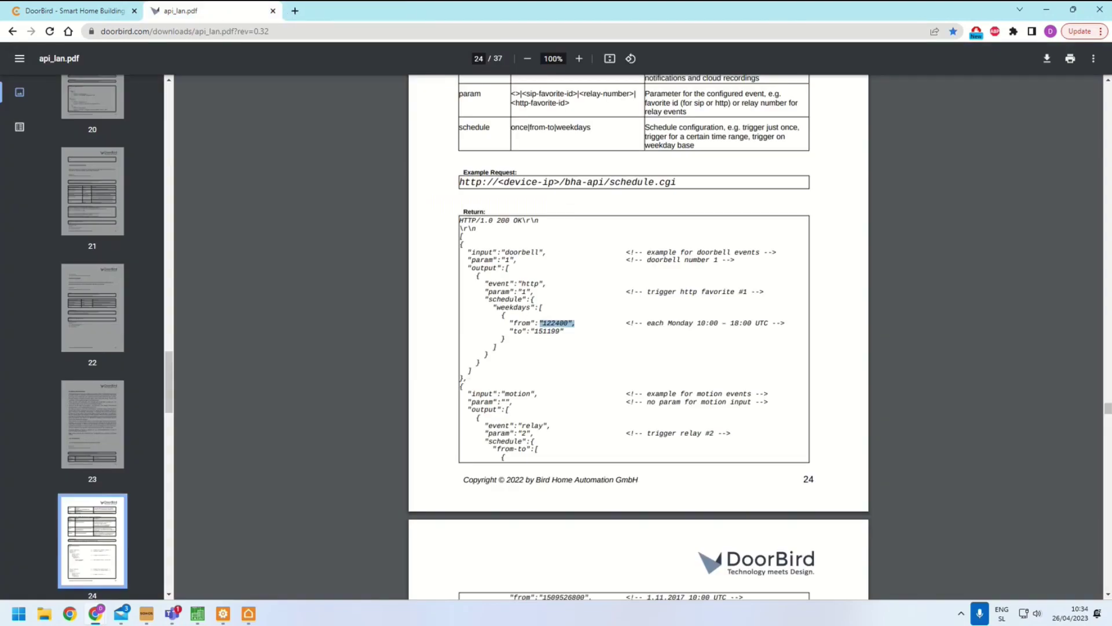
Gather the BleBox Technical, Air sensor Living room and My switchBox v3 pages in one browser window, removing api_lan.pdf, and show BleBox Technical
left_click_drag(0, 220, 342, 13)
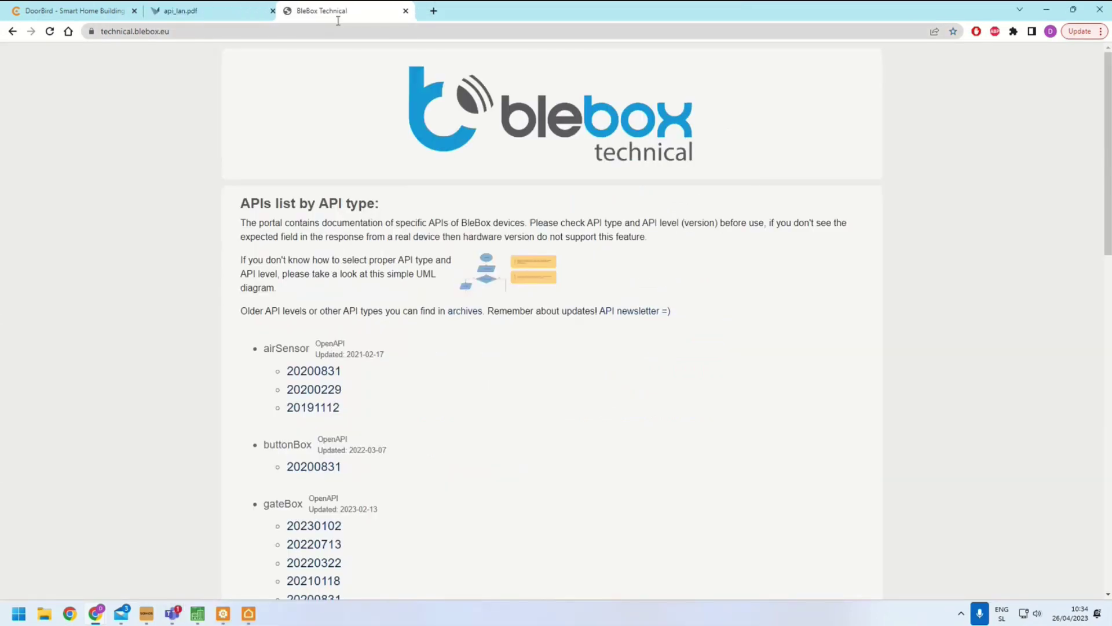
middle_click(206, 12)
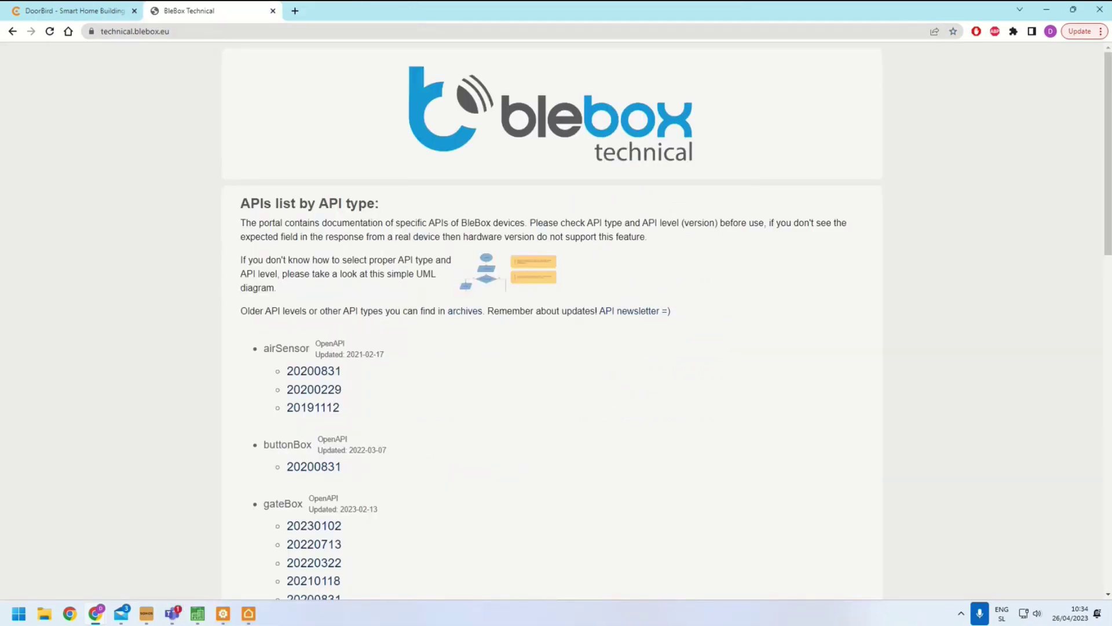
left_click_drag(272, 623, 326, 8)
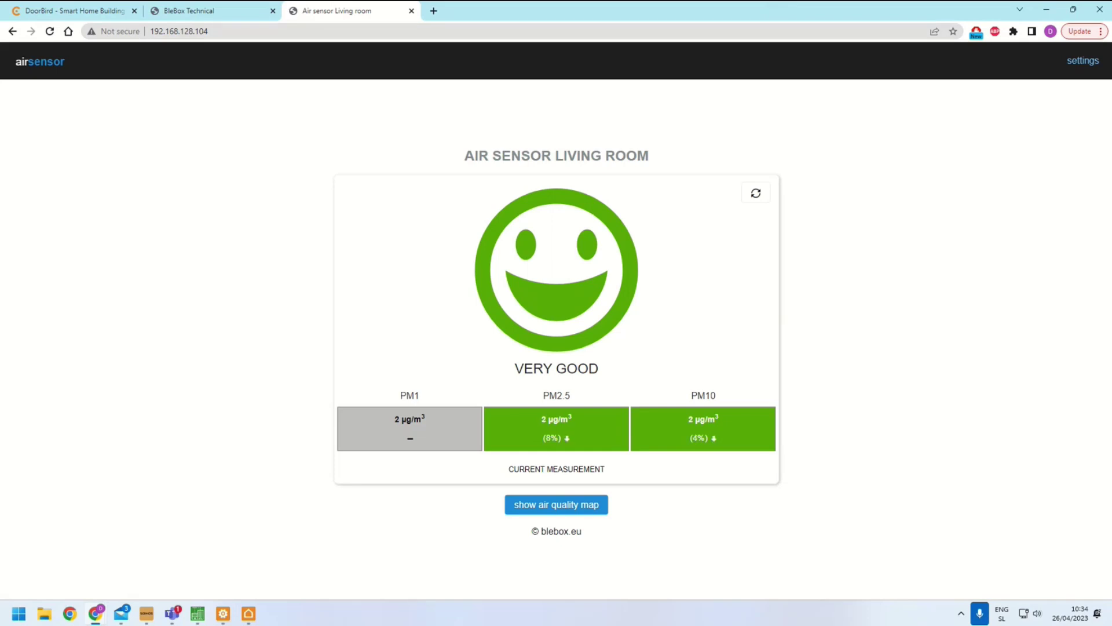
left_click_drag(0, 250, 443, 13)
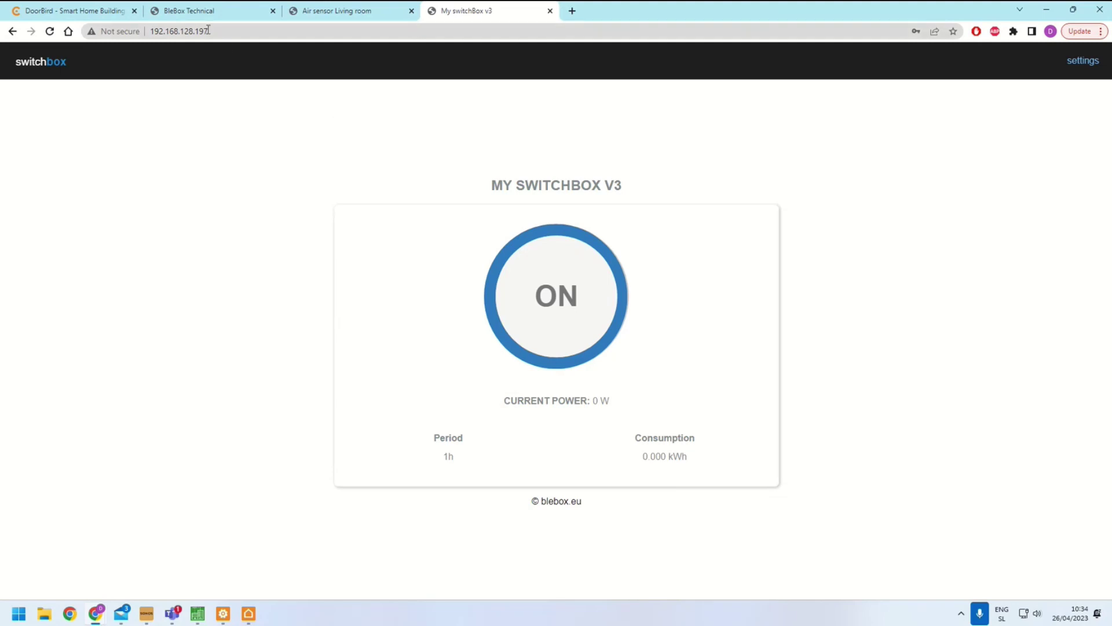
left_click(192, 19)
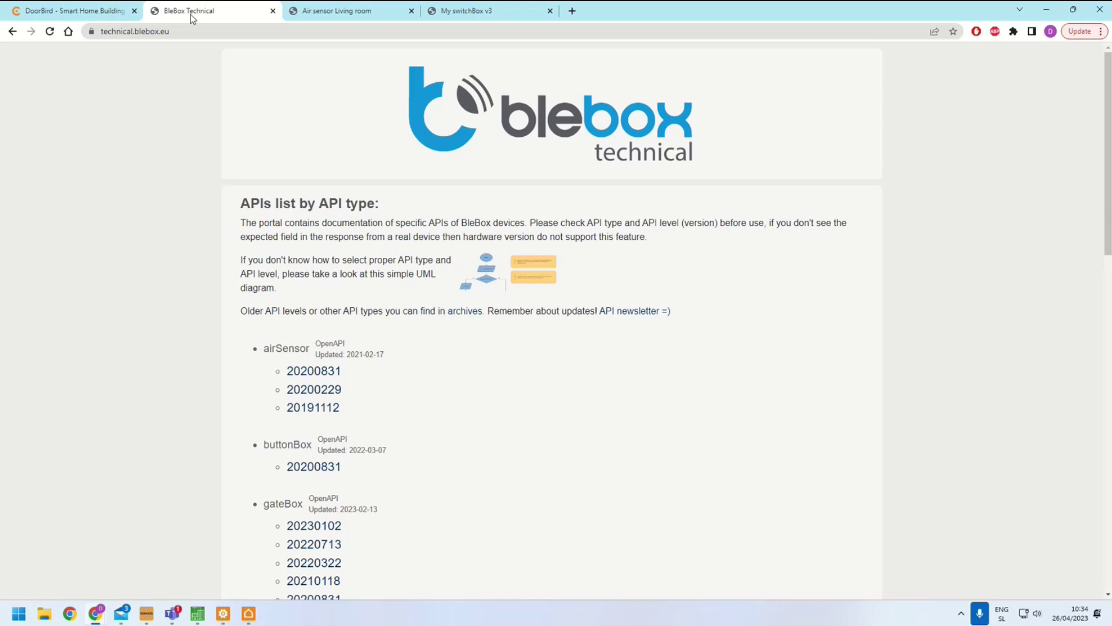
Search Google for "blebox air sensor" in a separate browser tab
left_click(571, 11)
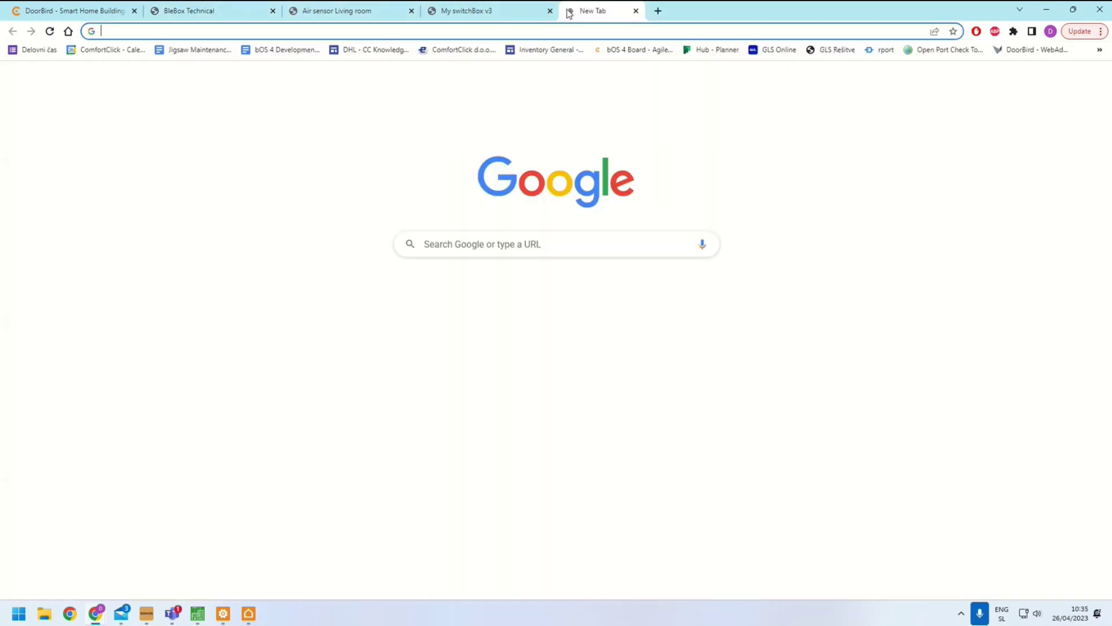
type("bleb")
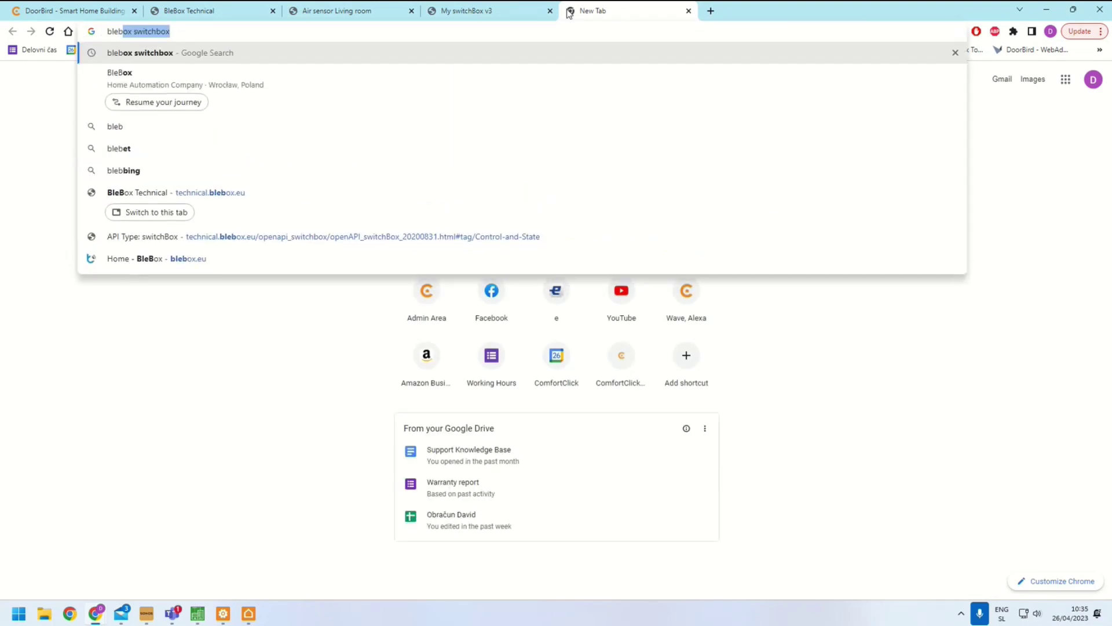
type("ox air")
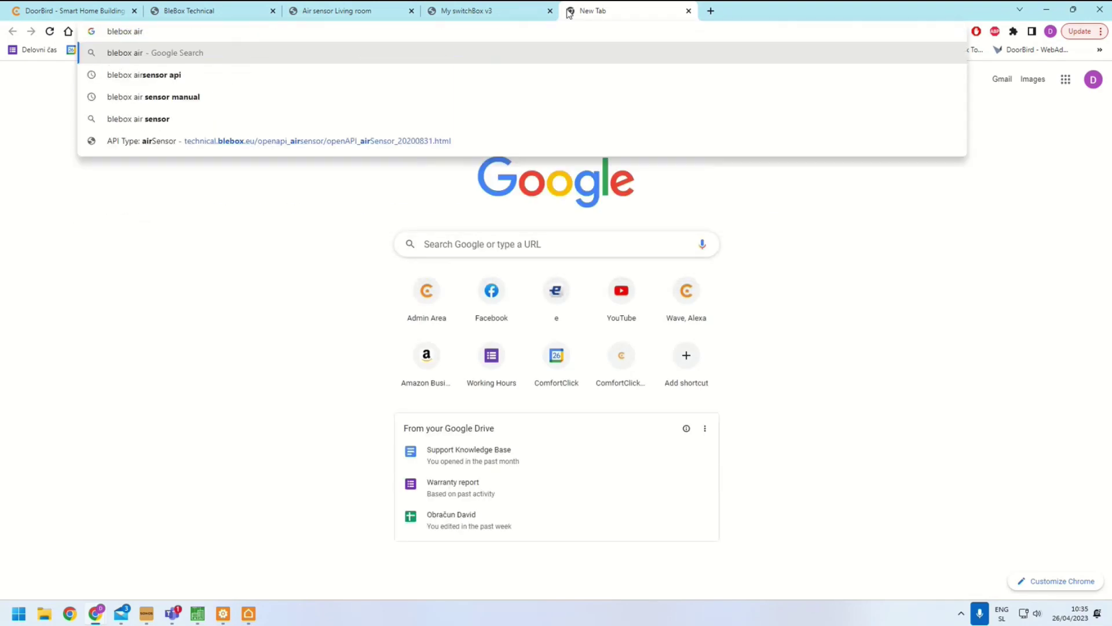
type(" sn")
key("BackSpace")
type("ensor")
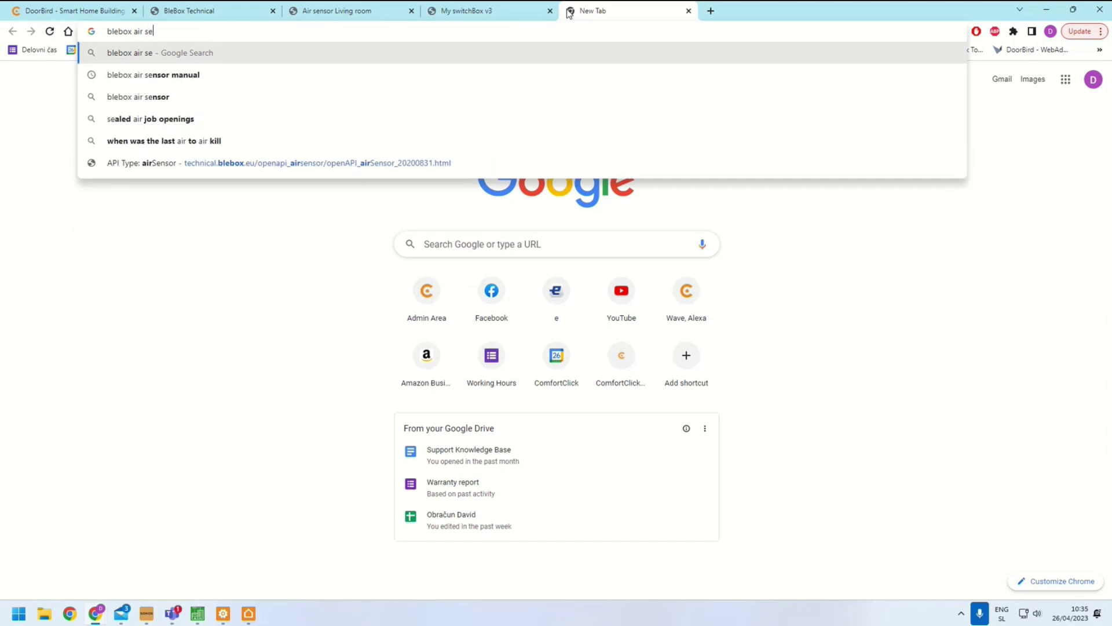
key("Return")
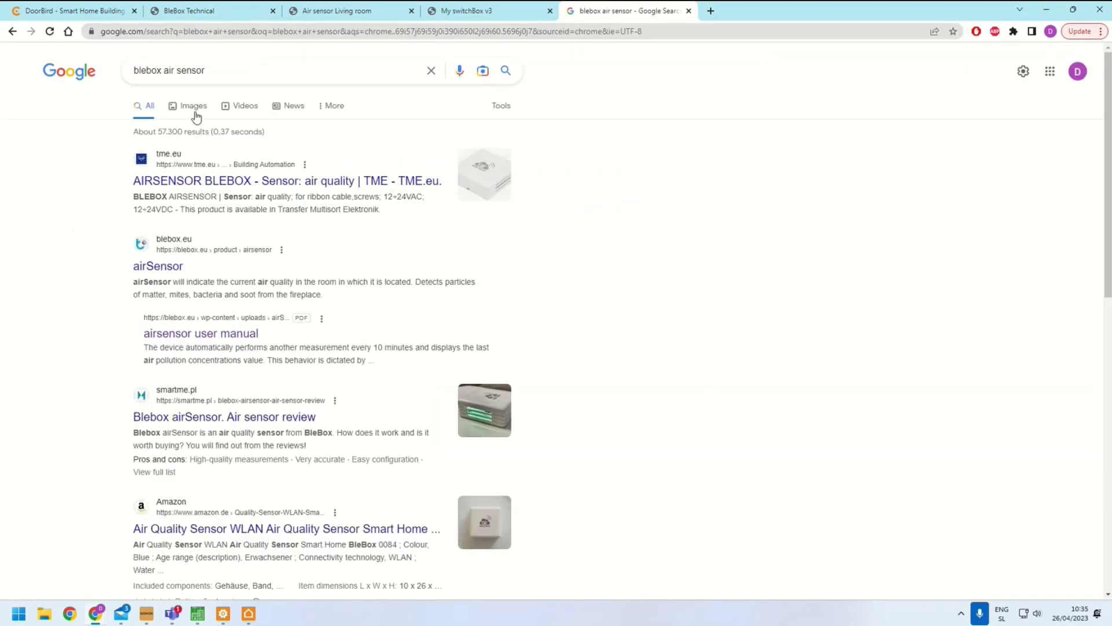
View the image results, enlarge the Botland.store photo of the air sensor, and close the search page
left_click(195, 110)
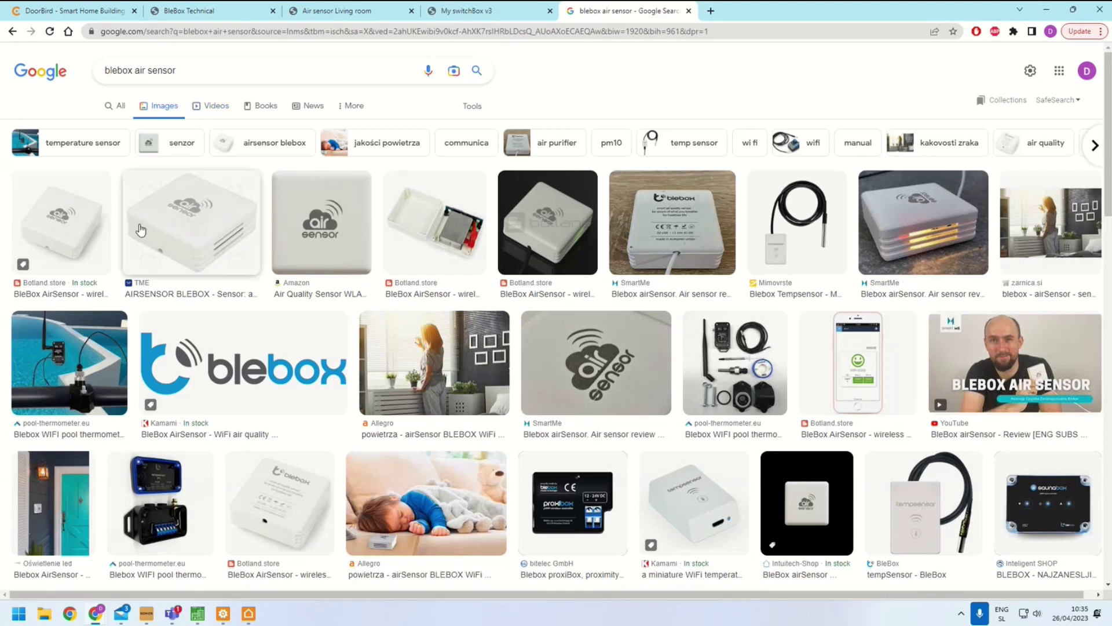
left_click(524, 206)
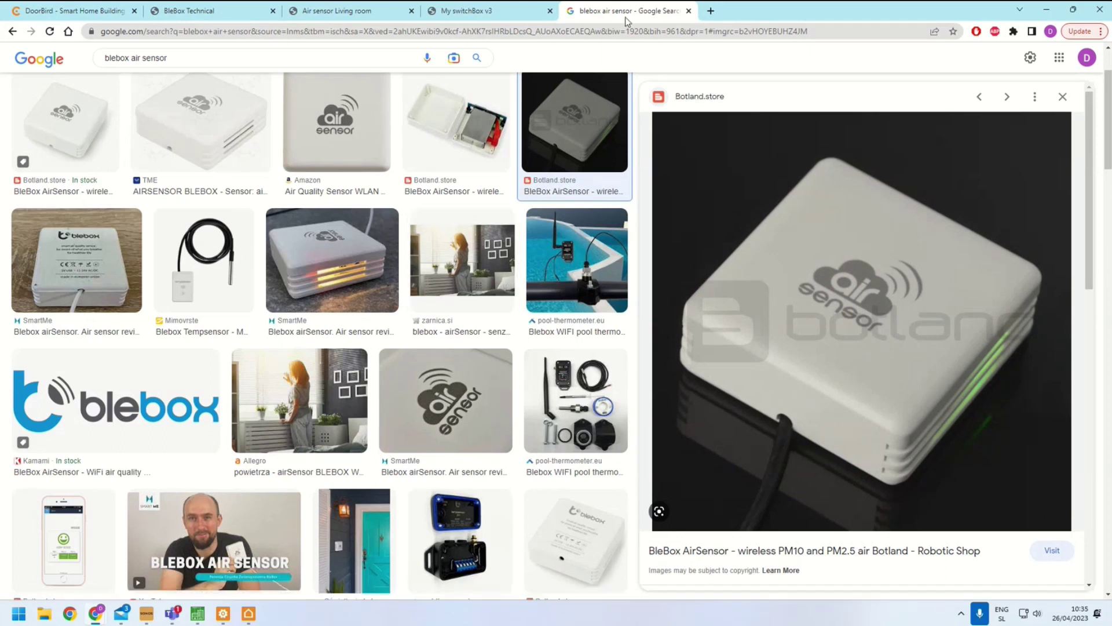
key("ctrl+w")
Examine the technical.blebox.eu page address and its full list of APIs by device type
scroll(388, 289, "down", 3)
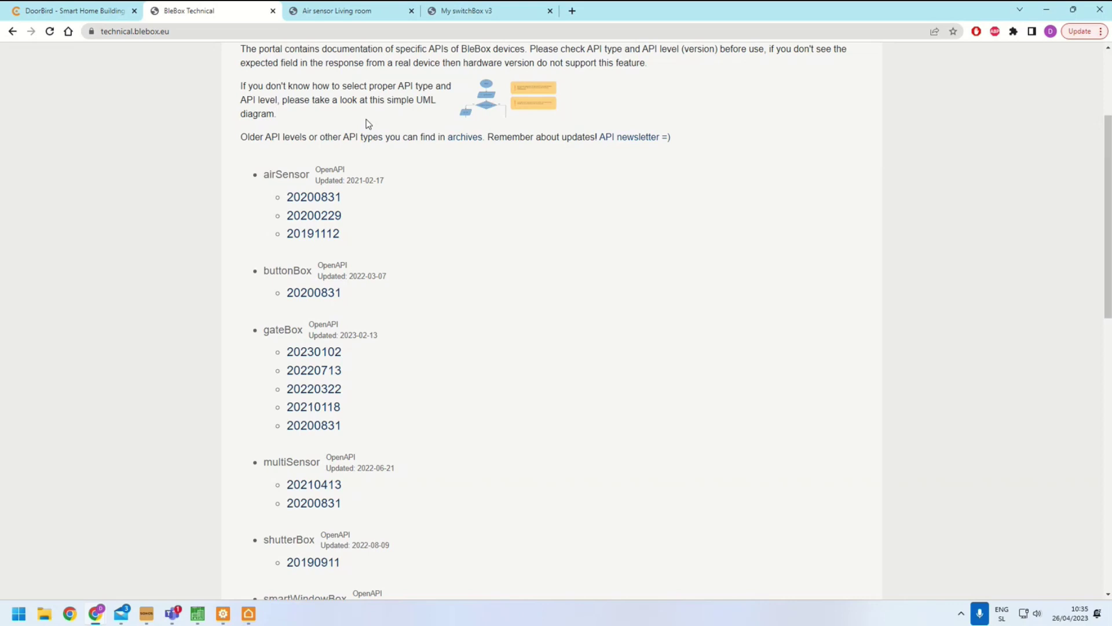
scroll(407, 299, "down", 10)
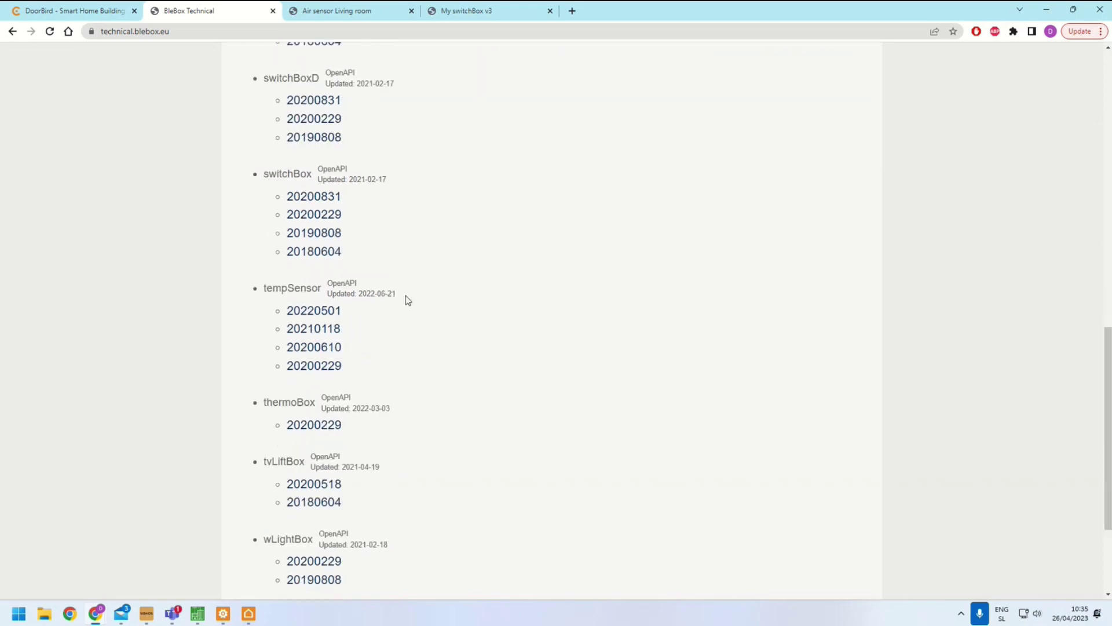
scroll(408, 300, "down", 2)
scroll(408, 300, "up", 15)
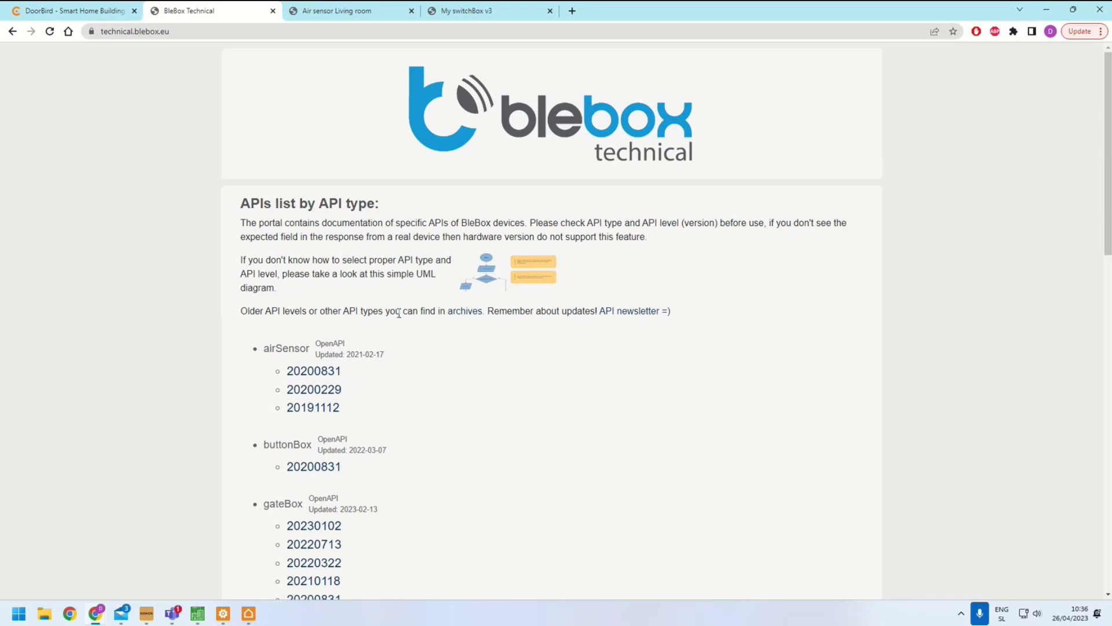
left_click(180, 31)
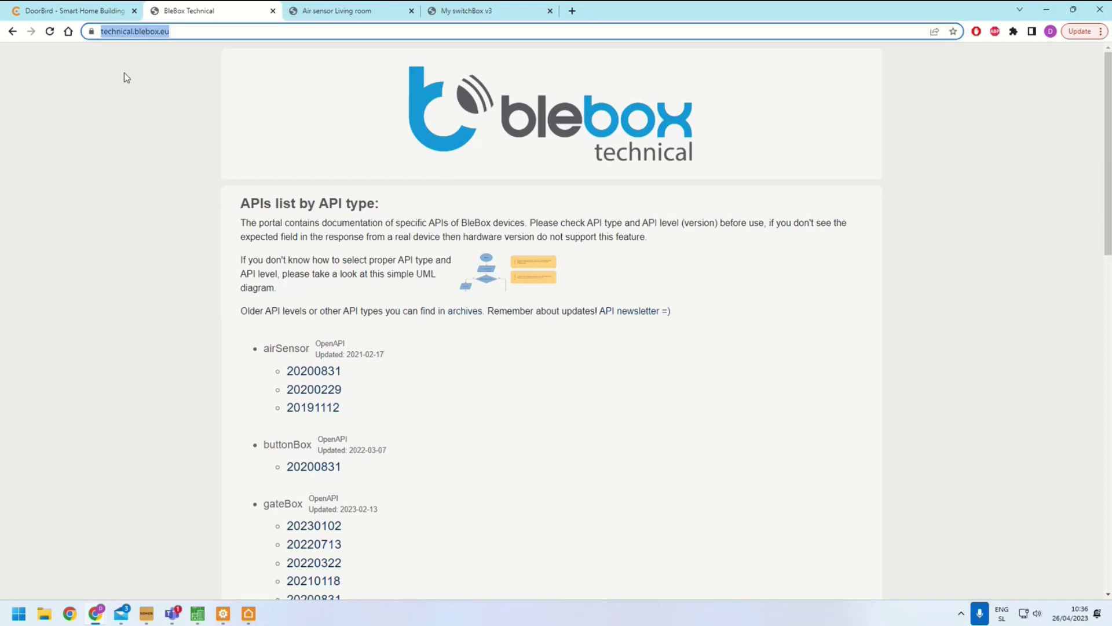
left_click(190, 309)
scroll(194, 348, "down", 8)
scroll(269, 300, "up", 5)
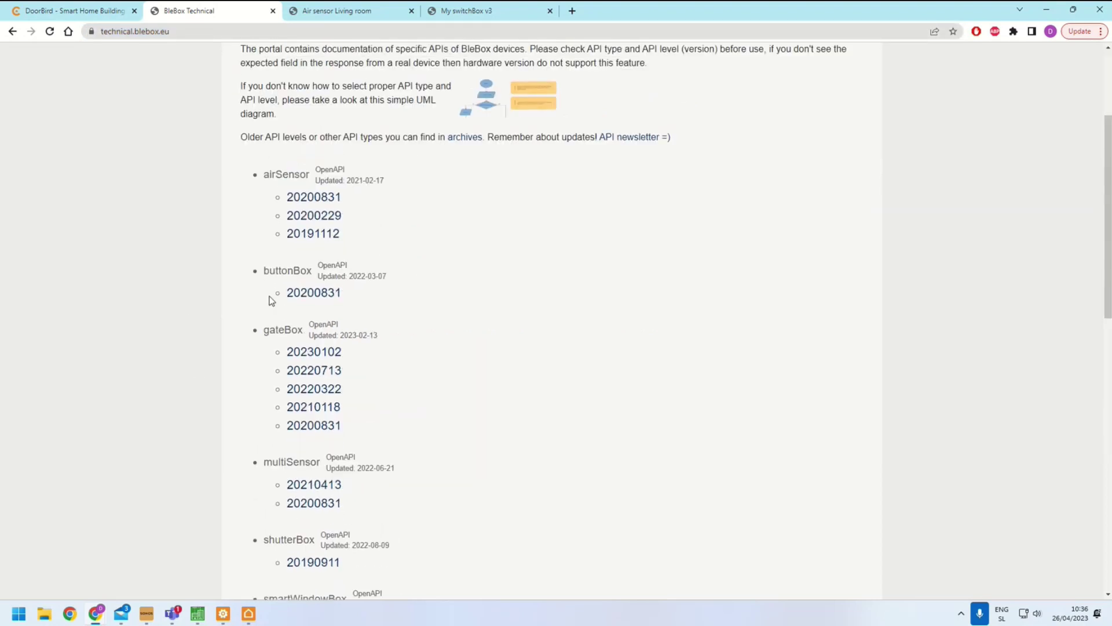
scroll(270, 299, "down", 11)
scroll(270, 301, "down", 2)
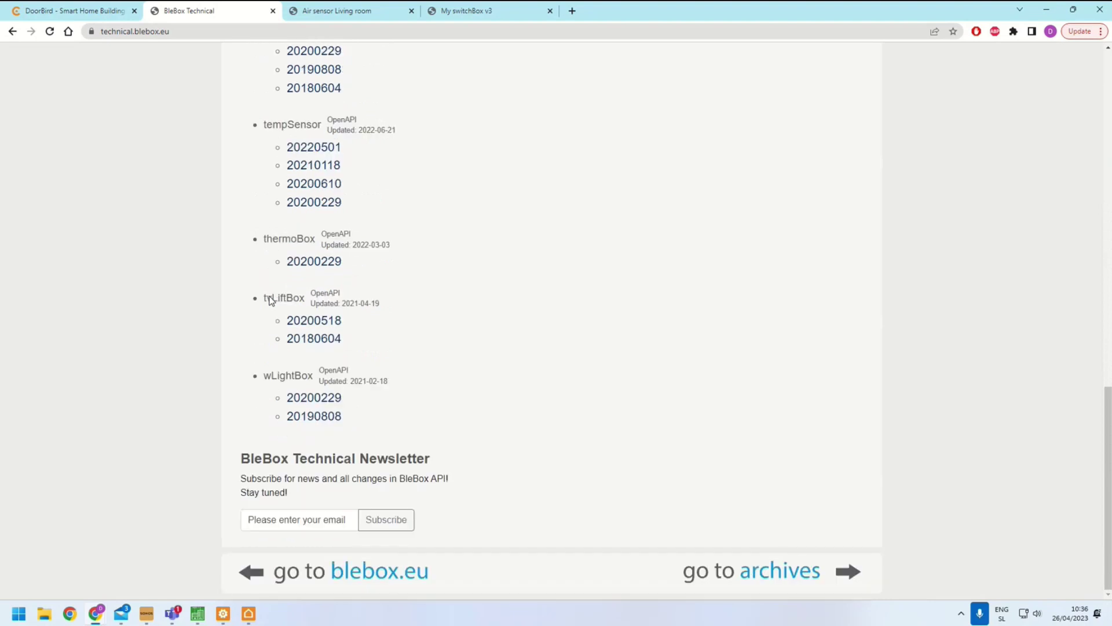
scroll(261, 315, "up", 10)
scroll(258, 318, "up", 4)
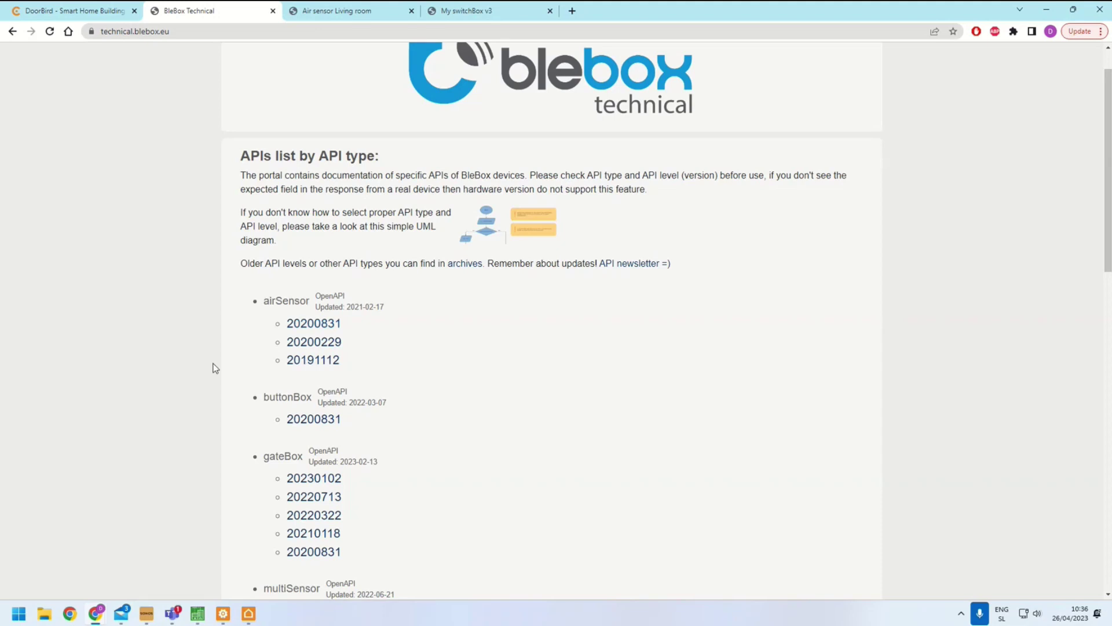
Open the airSensor 20200831 API documentation and examine its device information and State requests
left_click(309, 325)
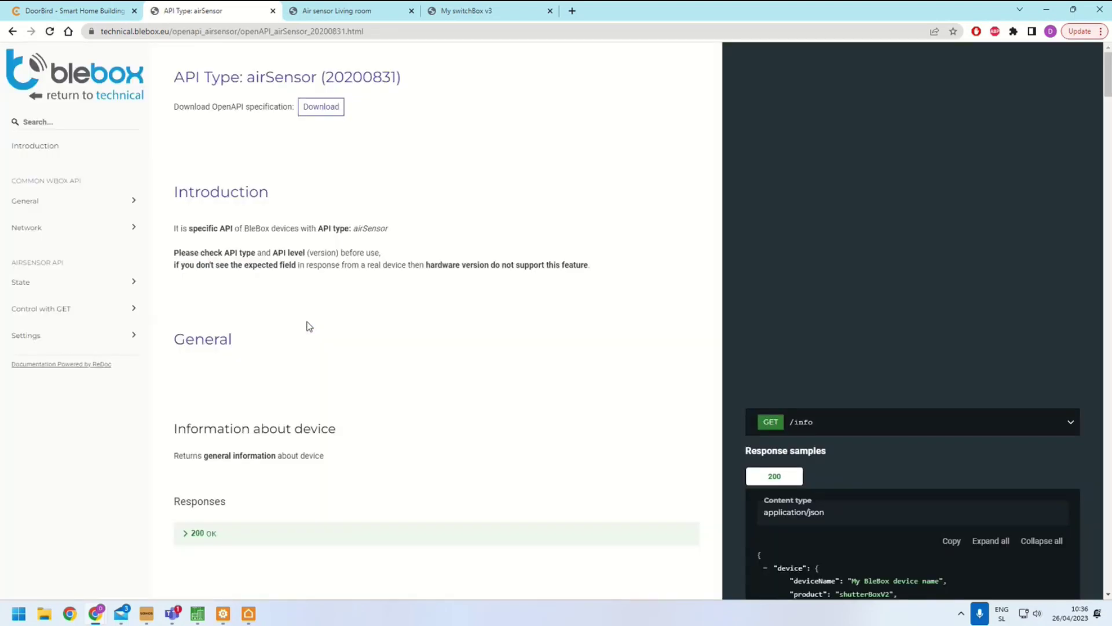
scroll(781, 291, "down", 5)
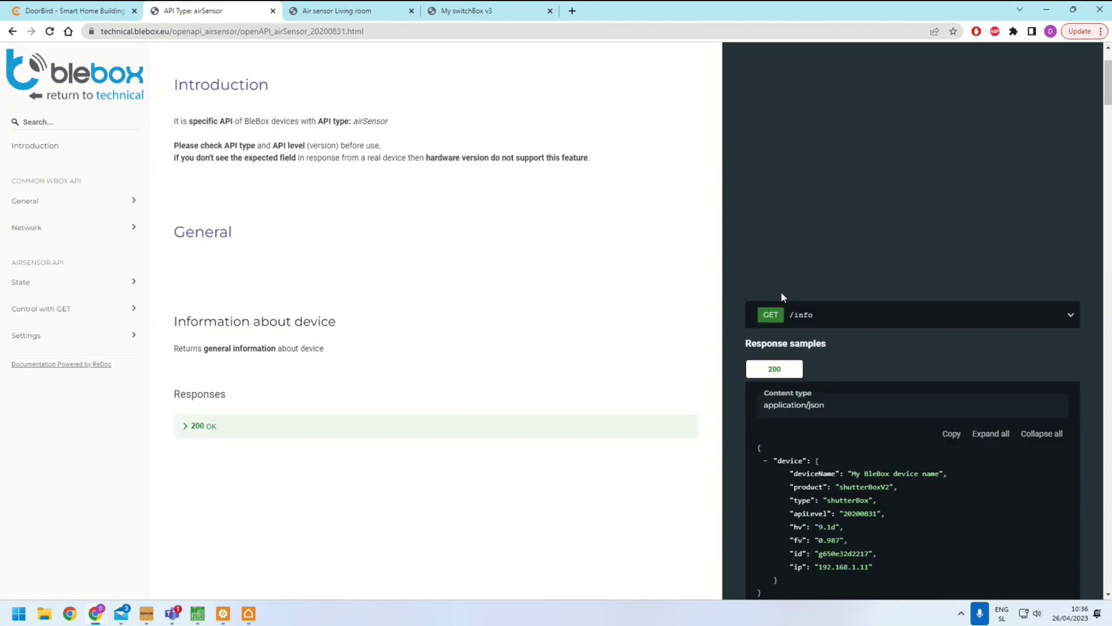
scroll(766, 252, "up", 4)
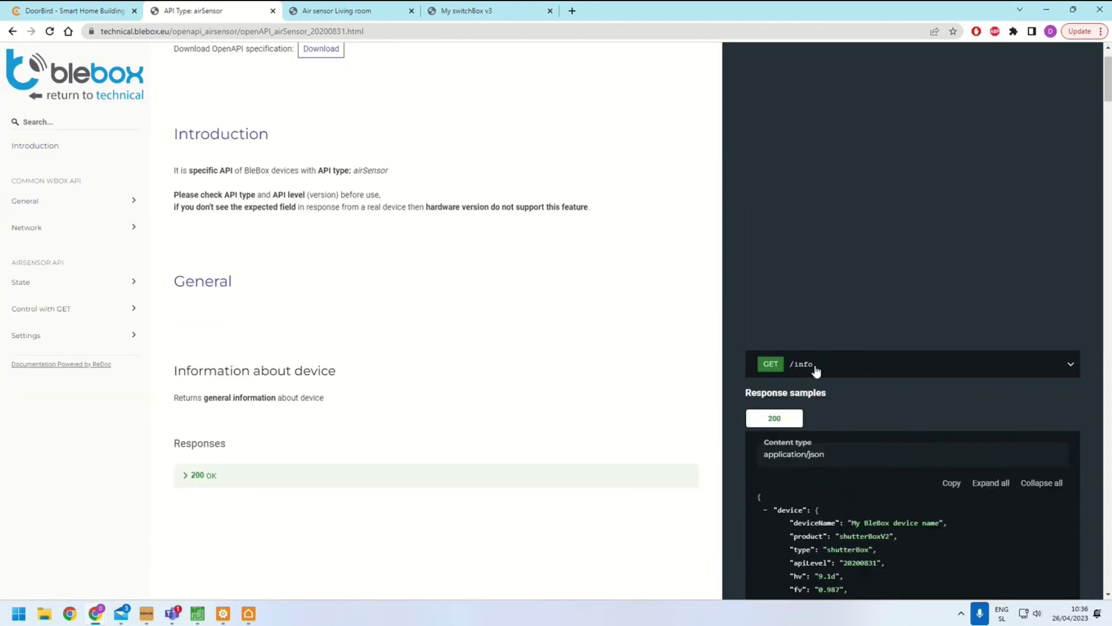
scroll(816, 371, "down", 4)
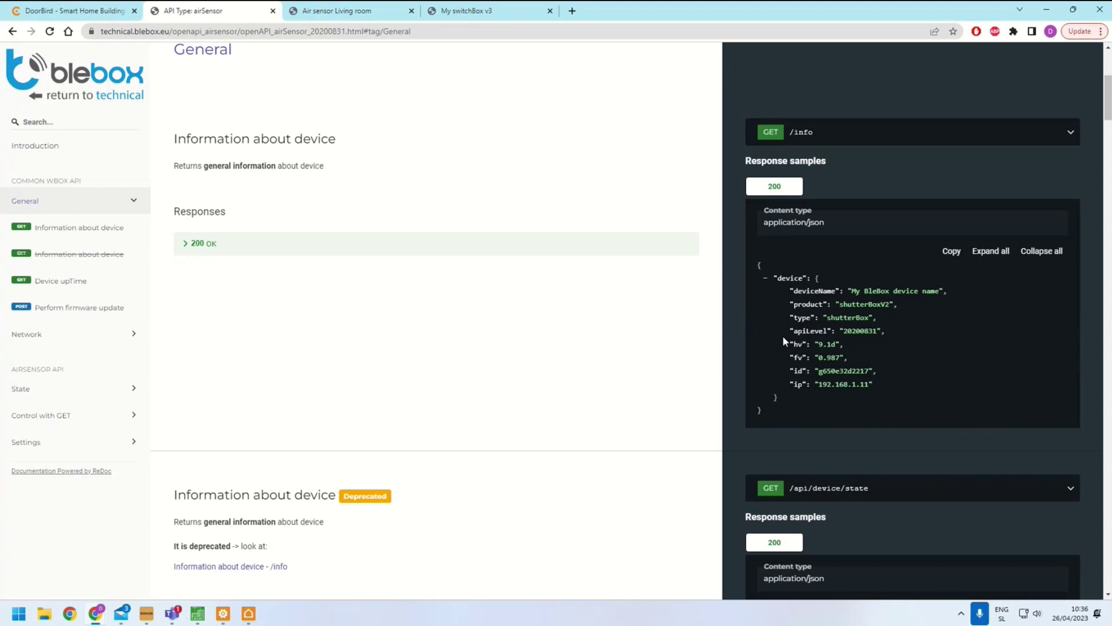
scroll(783, 339, "down", 5)
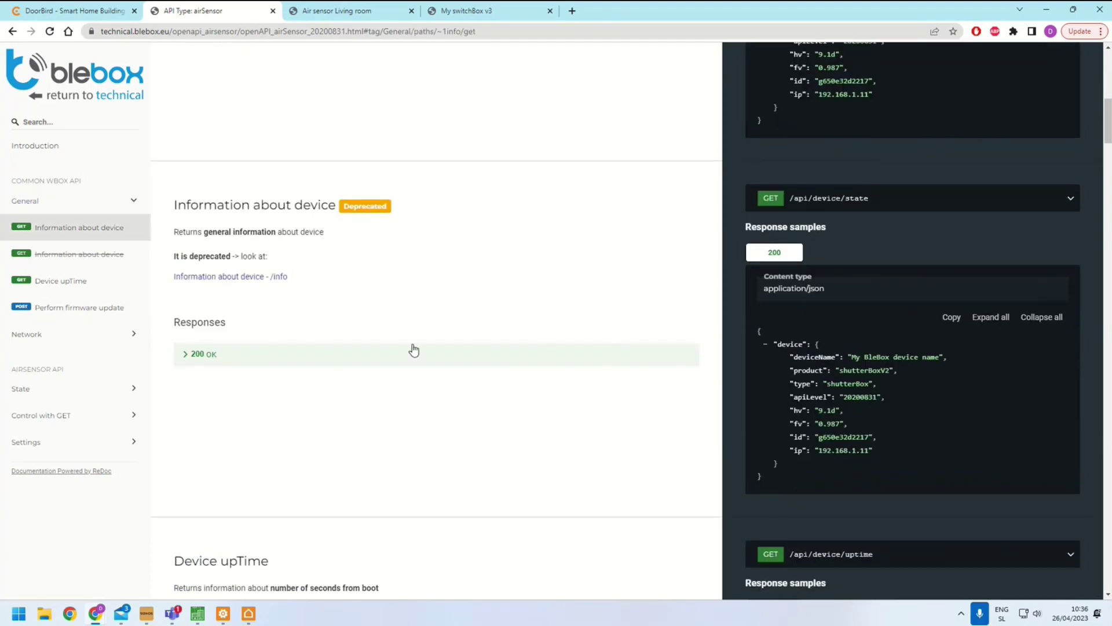
left_click(29, 388)
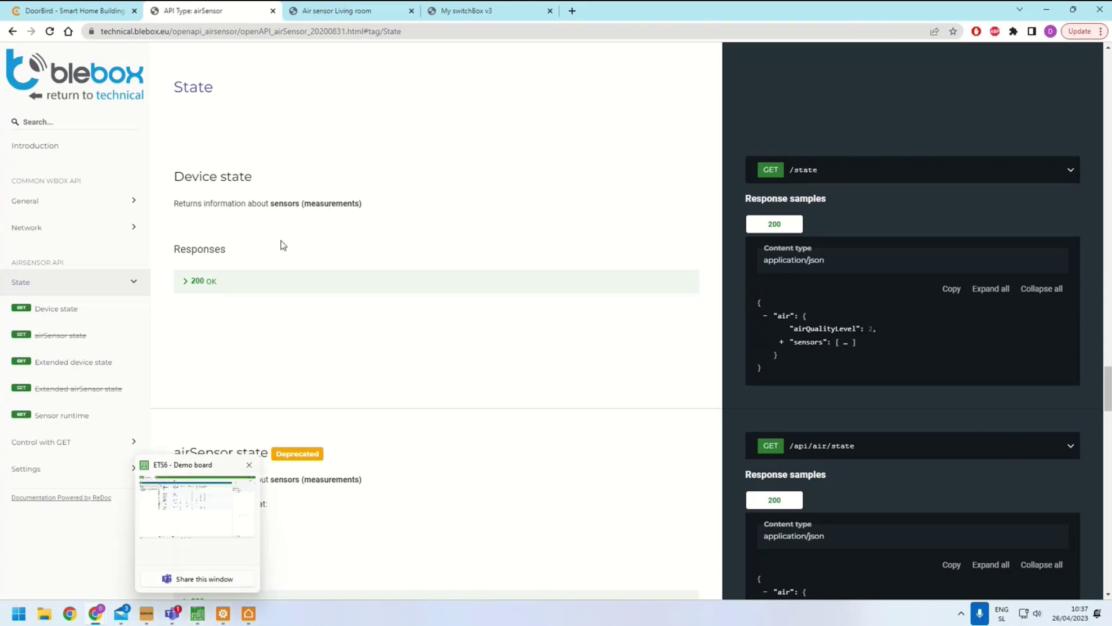
Switch to bOS Configurator and add a Devices folder named "Blebox" under Devices
left_click(223, 613)
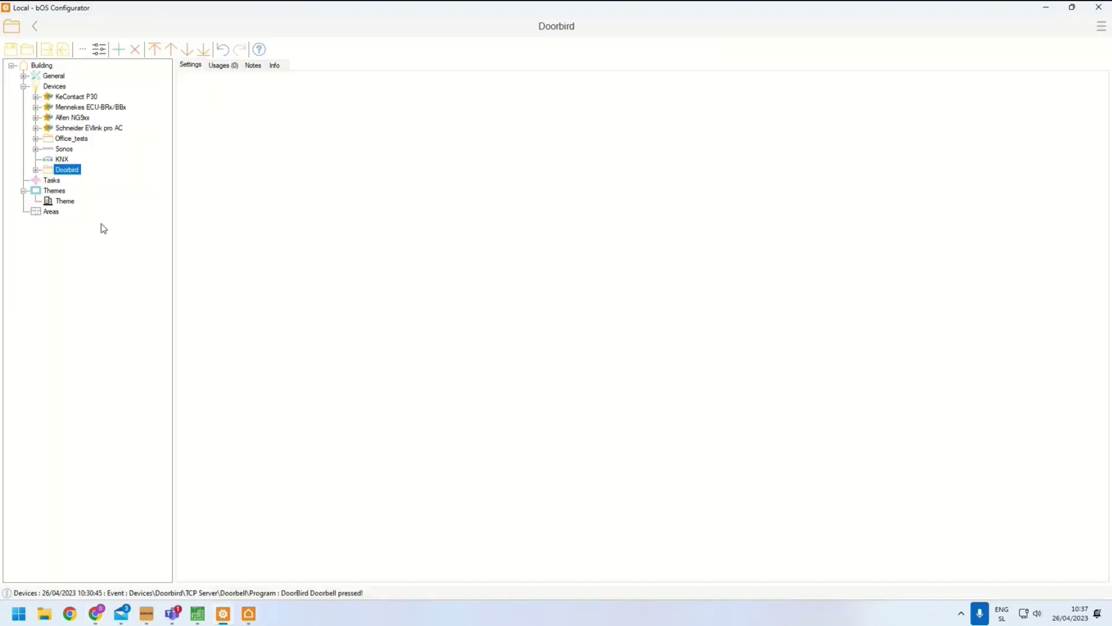
right_click(58, 86)
left_click(102, 240)
scroll(499, 307, "up", 1)
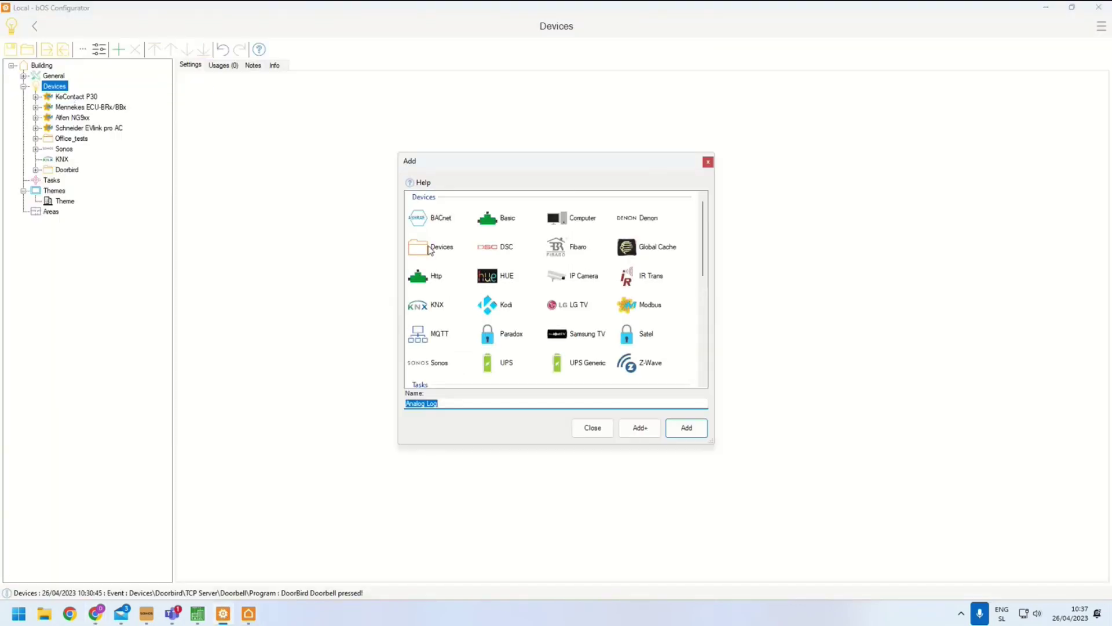
left_click(430, 250)
type("Blebox")
key("Return")
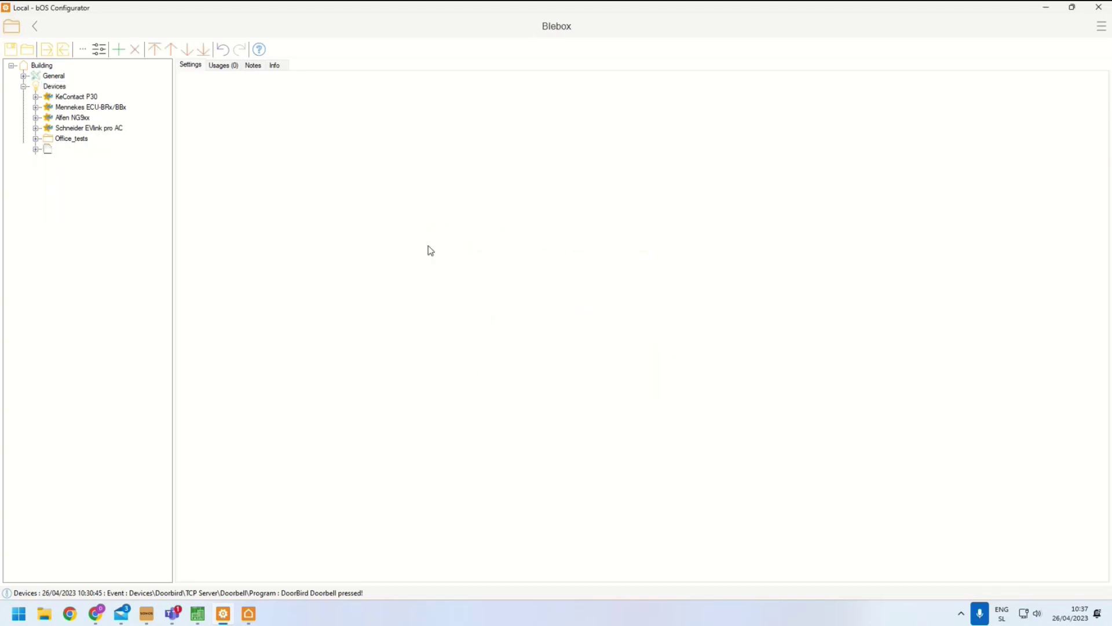
Add an Http device named "Air sensor" inside the Blebox folder
right_click(64, 180)
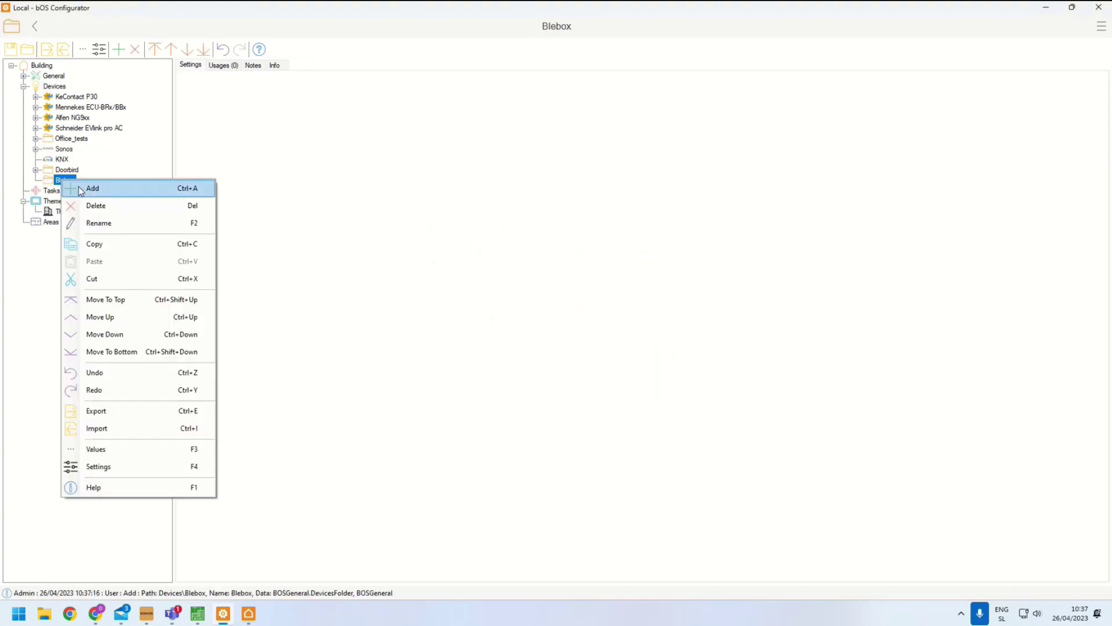
left_click(78, 187)
left_click(439, 276)
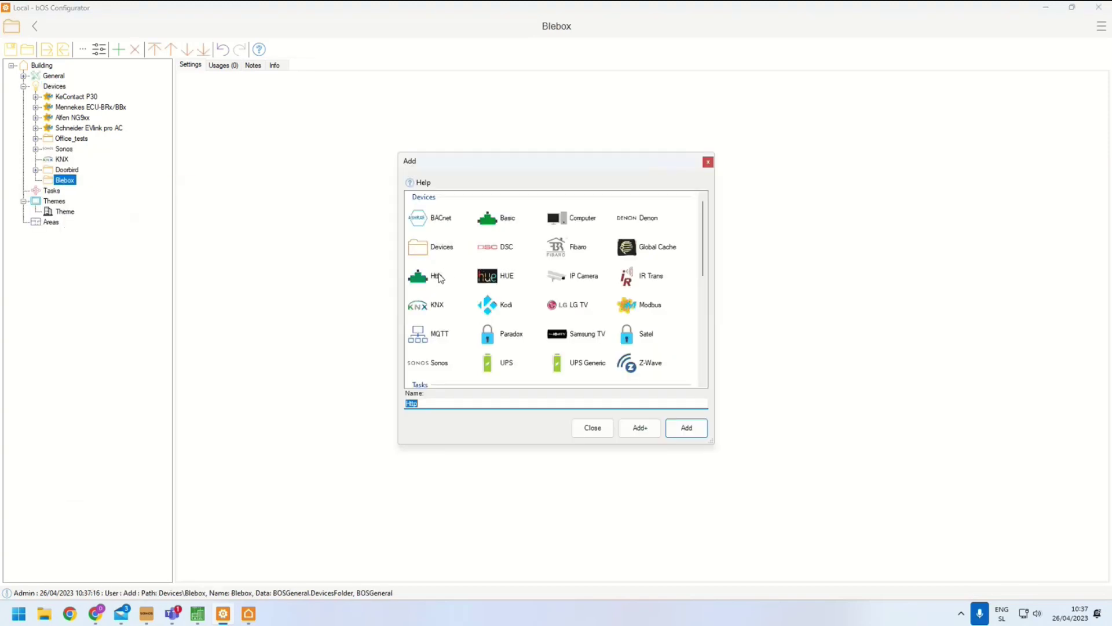
type("Air sensor")
key("Return")
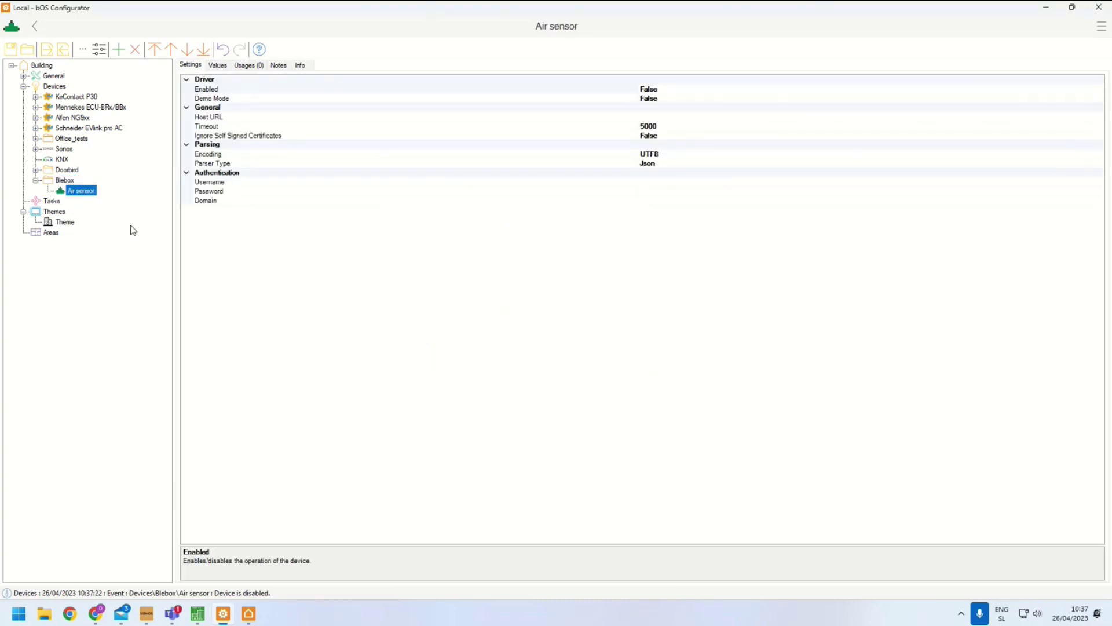
Switch to the air sensor's page in the browser, request a new measurement, and copy the page's IP address
key("alt+Tab")
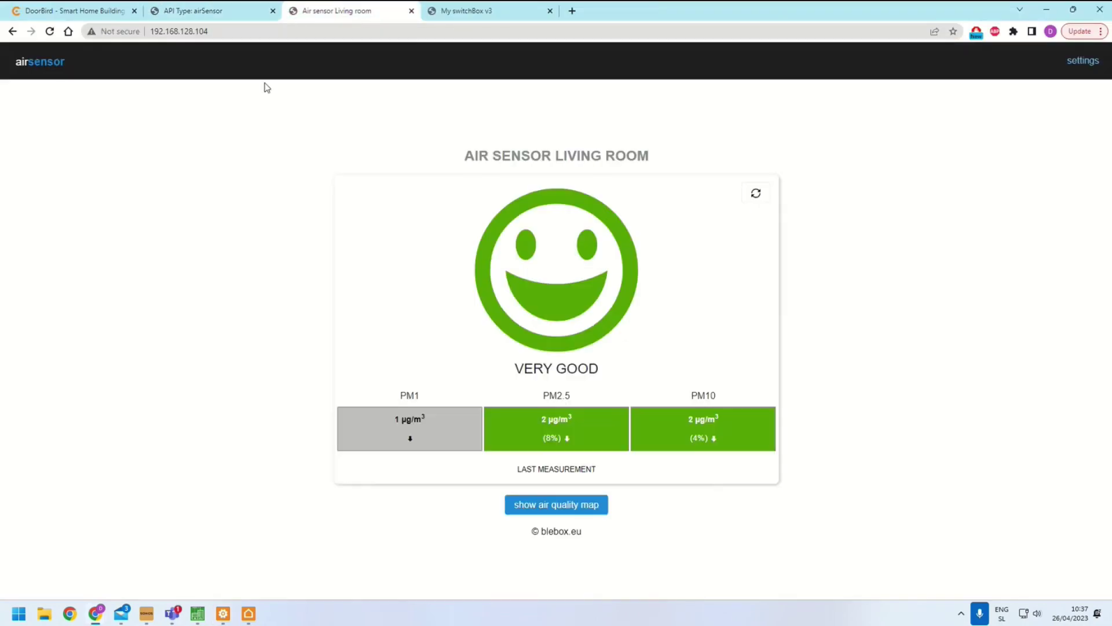
left_click(328, 11)
left_click(757, 194)
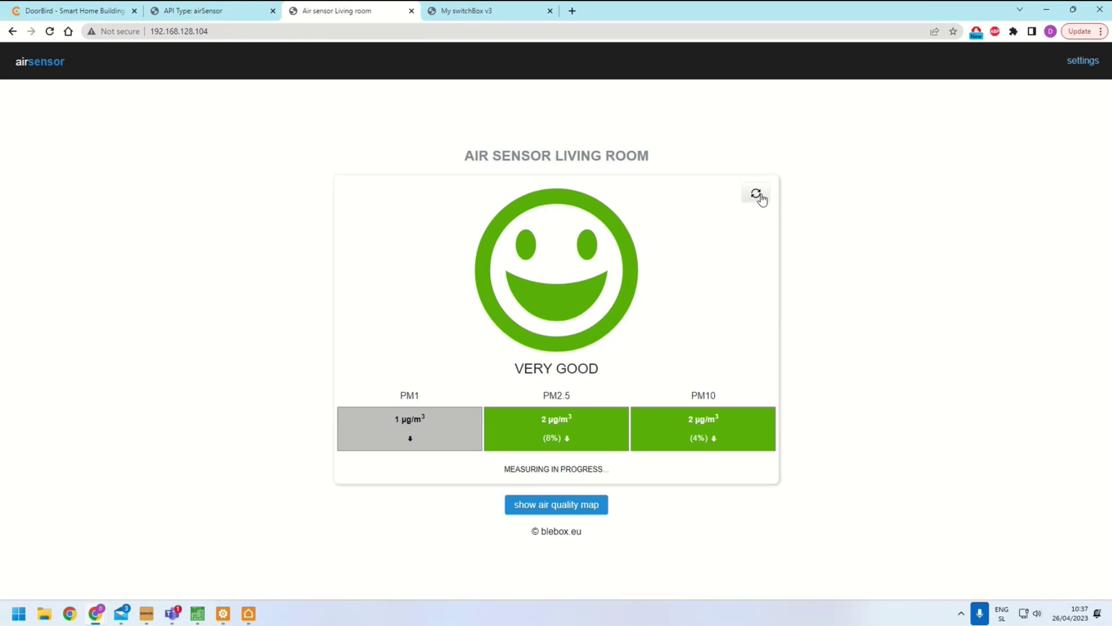
left_click(218, 33)
key("ctrl+c")
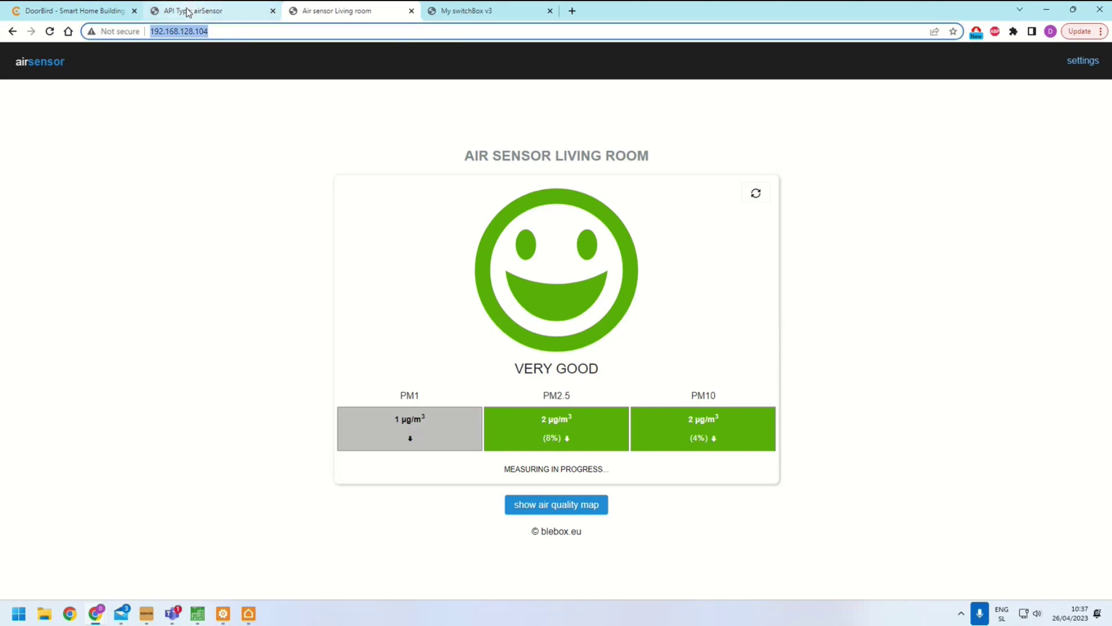
left_click(232, 611)
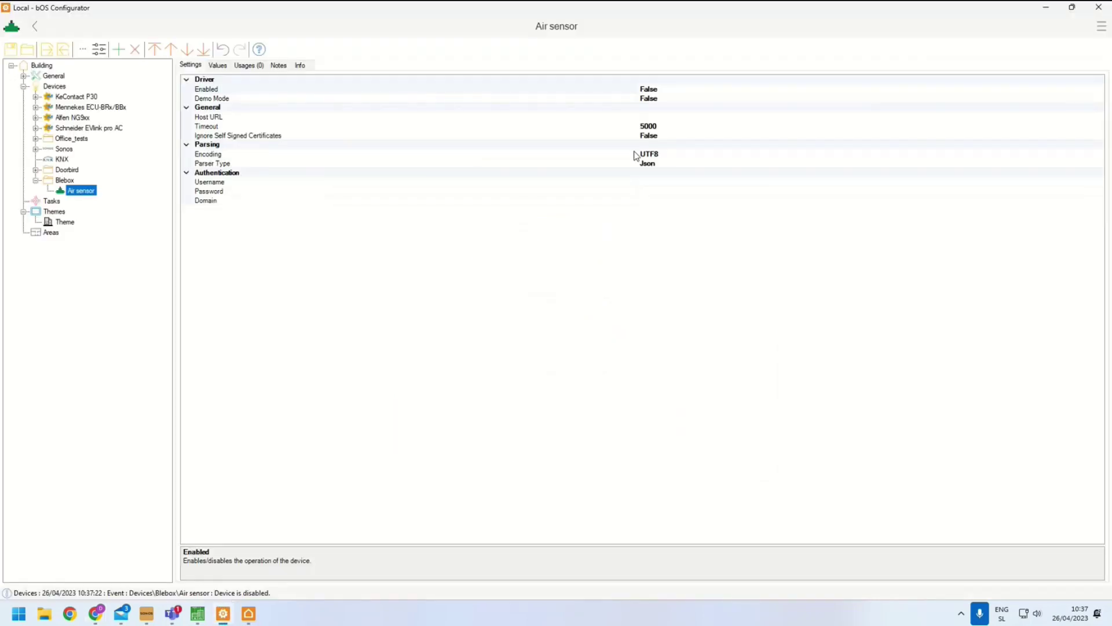
left_click(653, 116)
key("ctrl+v")
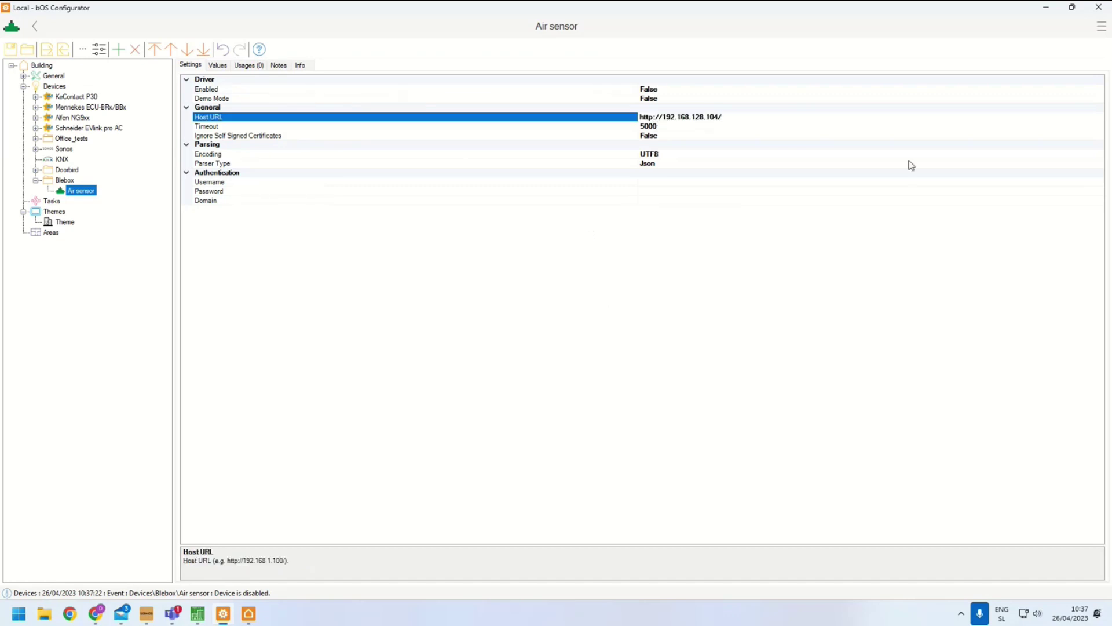
key("BackSpace")
double_click(609, 89)
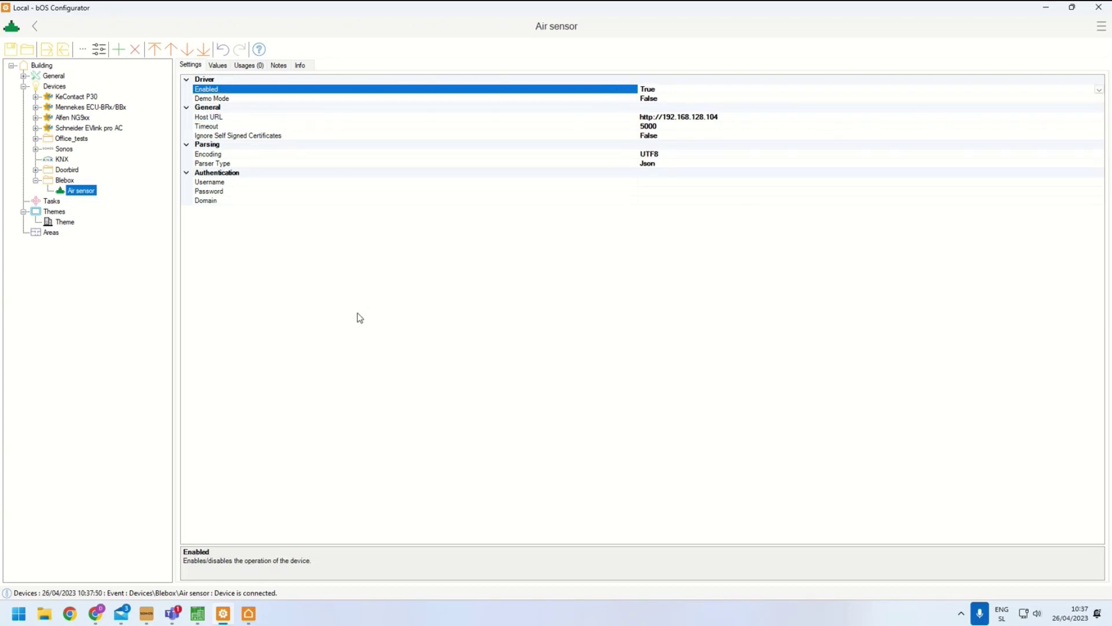
Switch to the airSensor API documentation in the browser and examine the General requests for device information and uptime
key("alt+Tab")
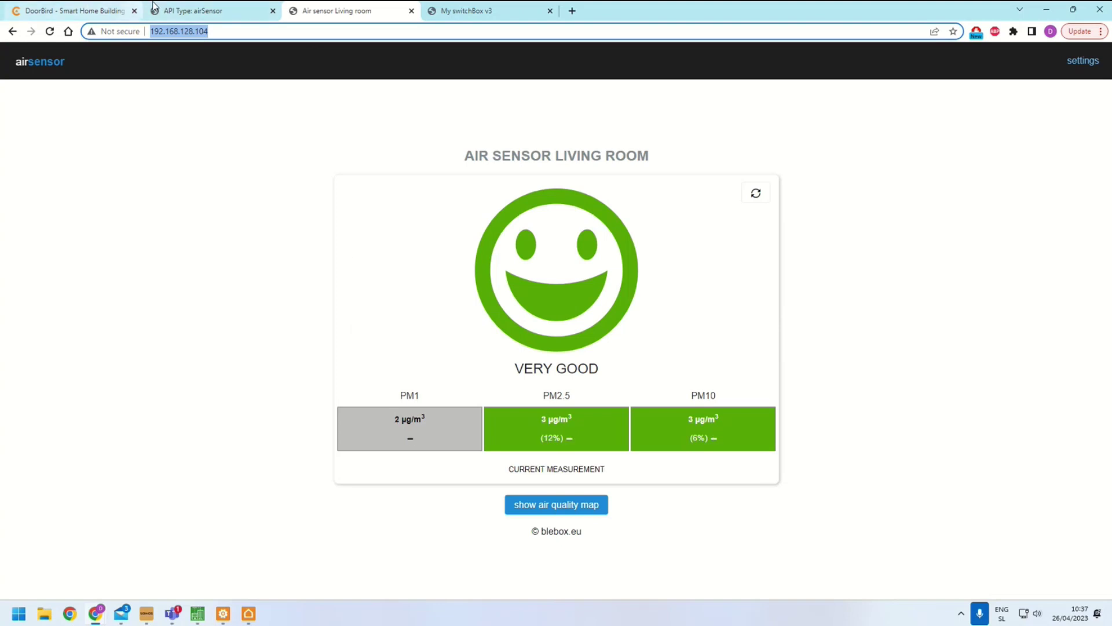
left_click(176, 12)
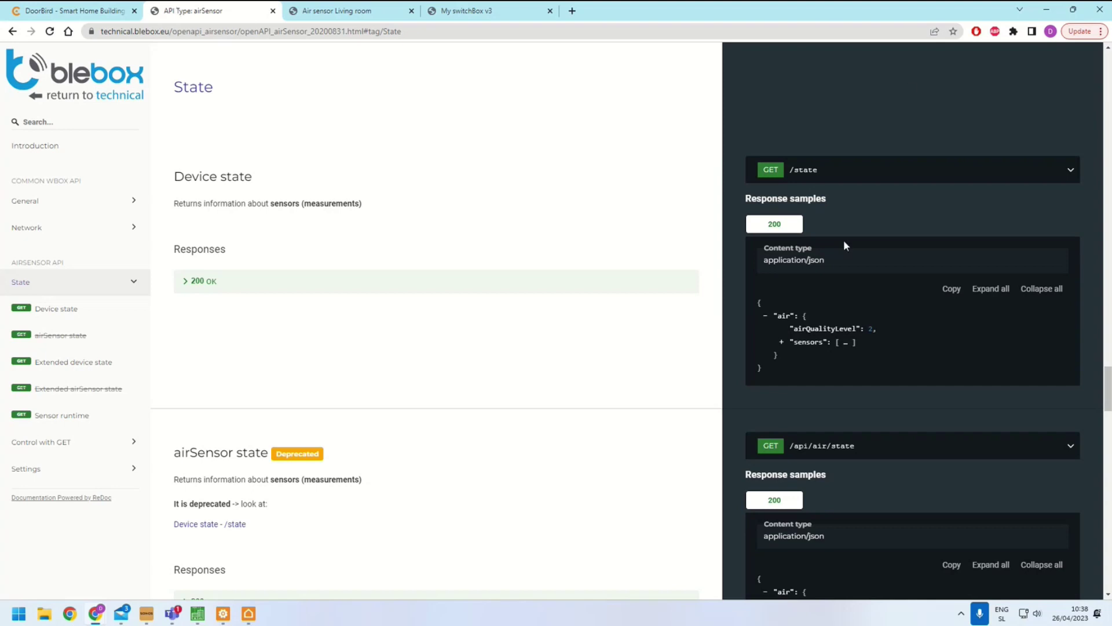
scroll(631, 431, "up", 20)
scroll(631, 432, "up", 15)
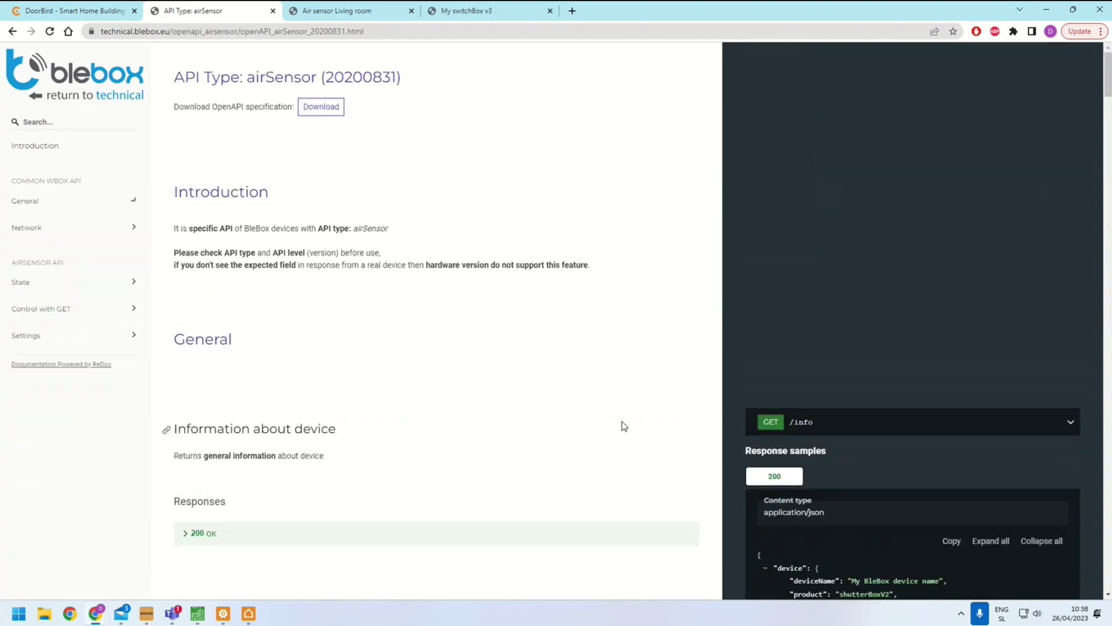
scroll(624, 427, "down", 4)
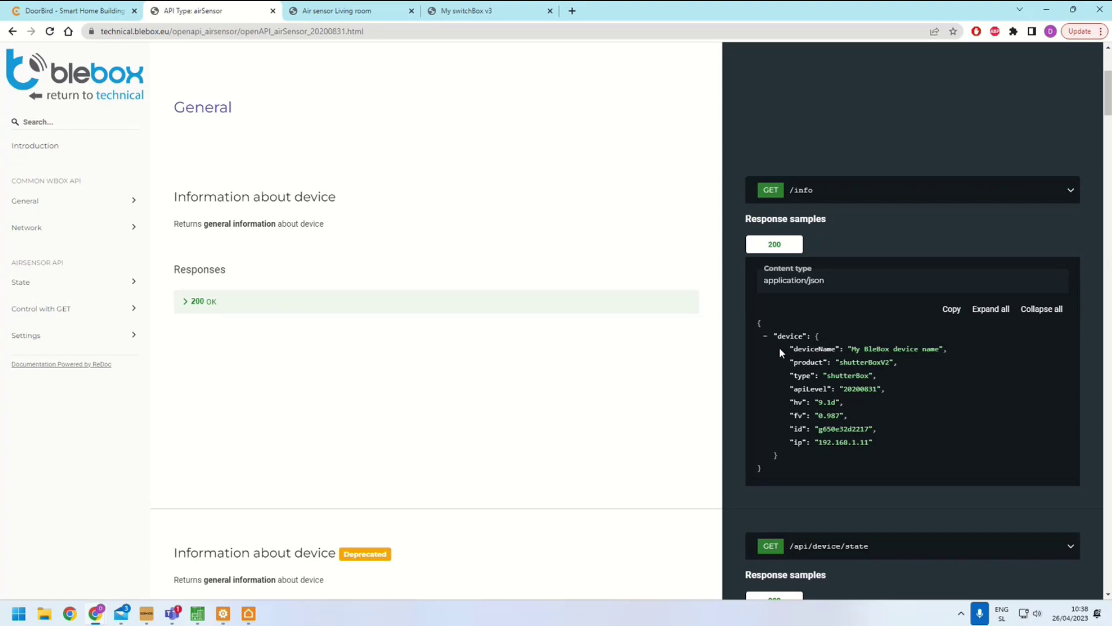
left_click_drag(853, 351, 857, 376)
left_click(825, 438)
left_click_drag(825, 439, 853, 441)
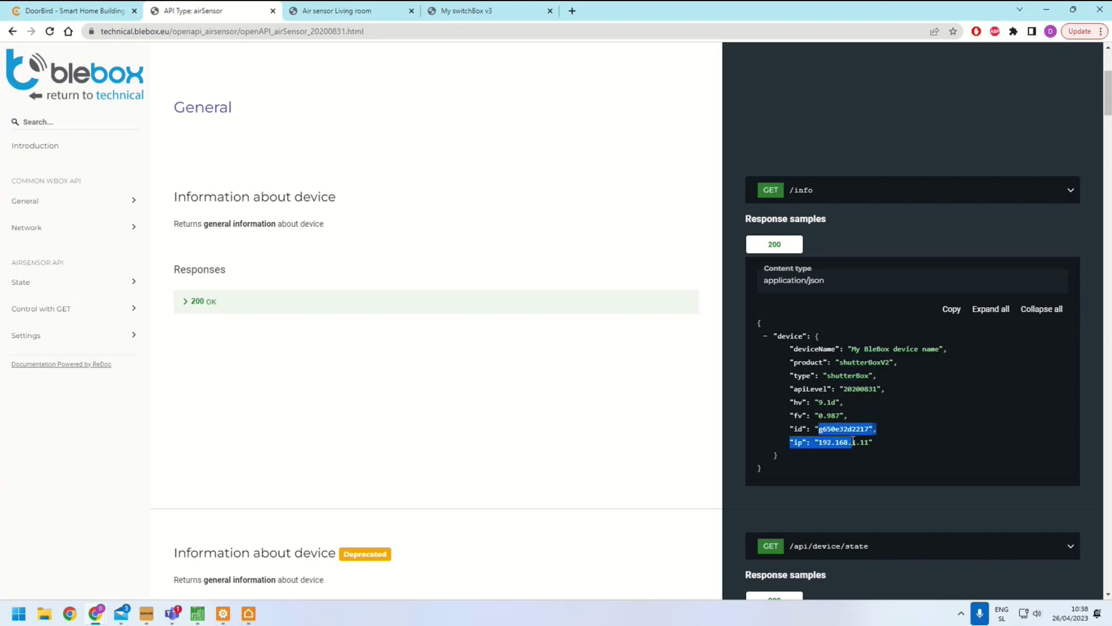
scroll(853, 441, "down", 5)
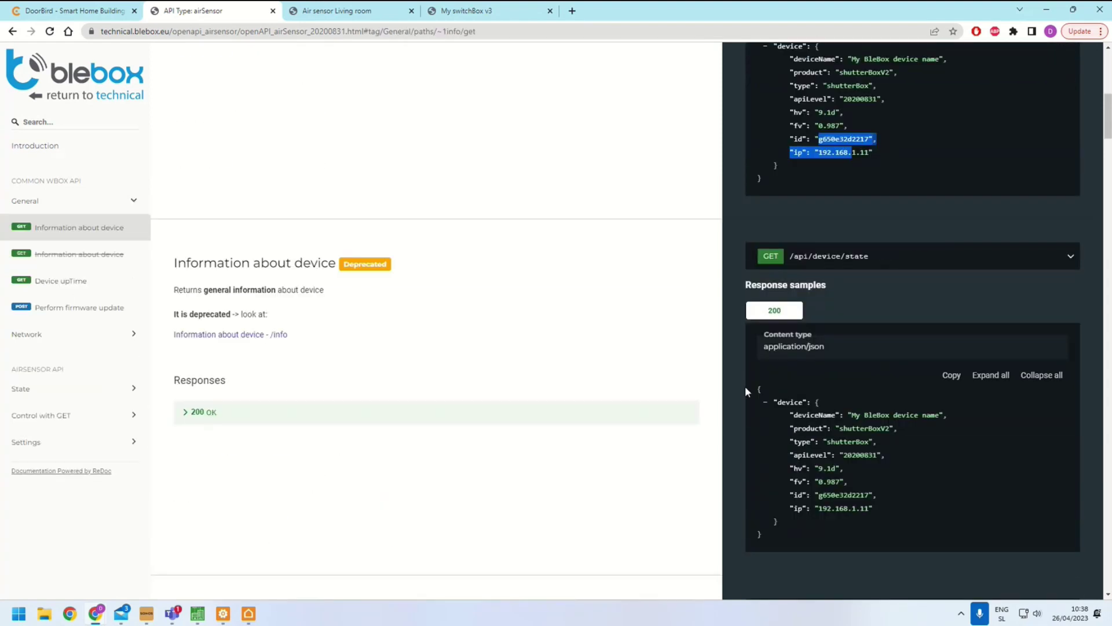
scroll(745, 386, "down", 7)
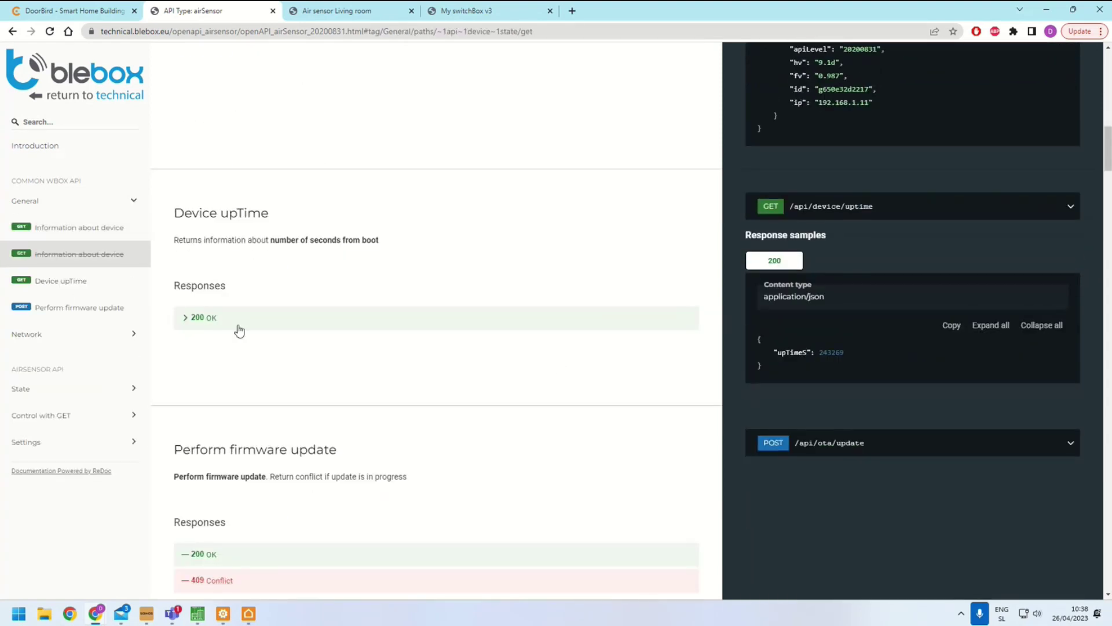
Go to the State section of the API documentation and expand all three sensors in the /state response sample
left_click(25, 398)
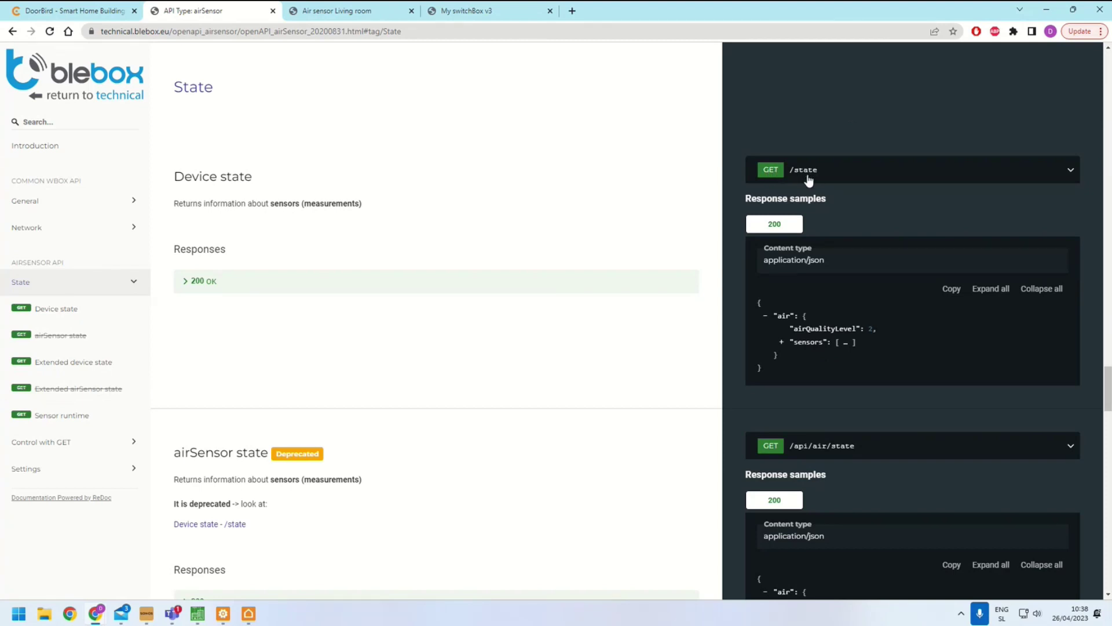
left_click(781, 341)
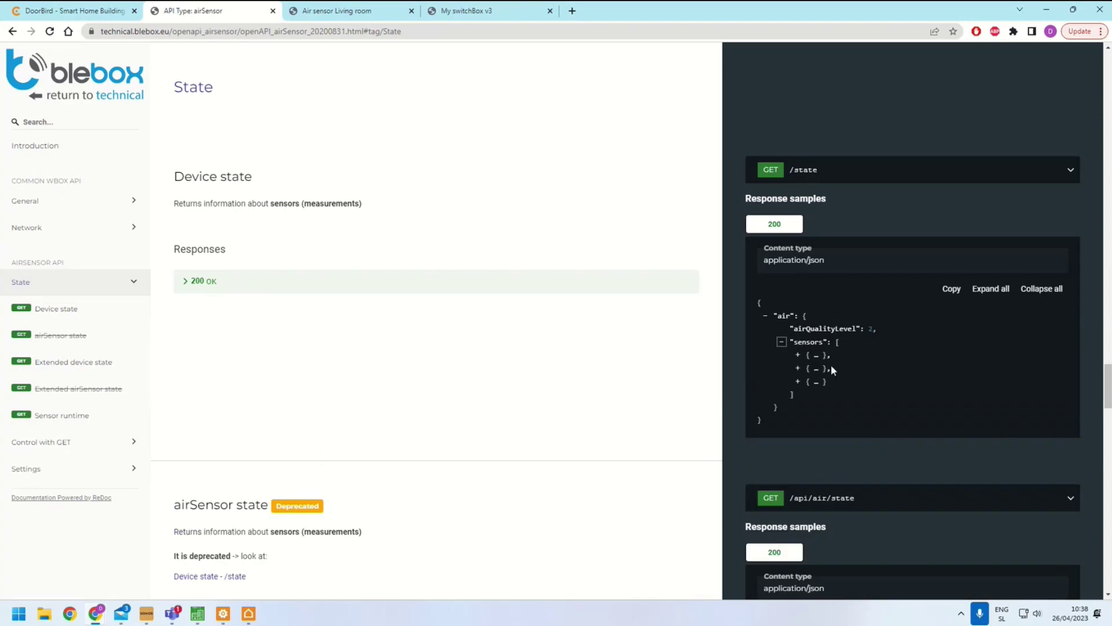
left_click(798, 355)
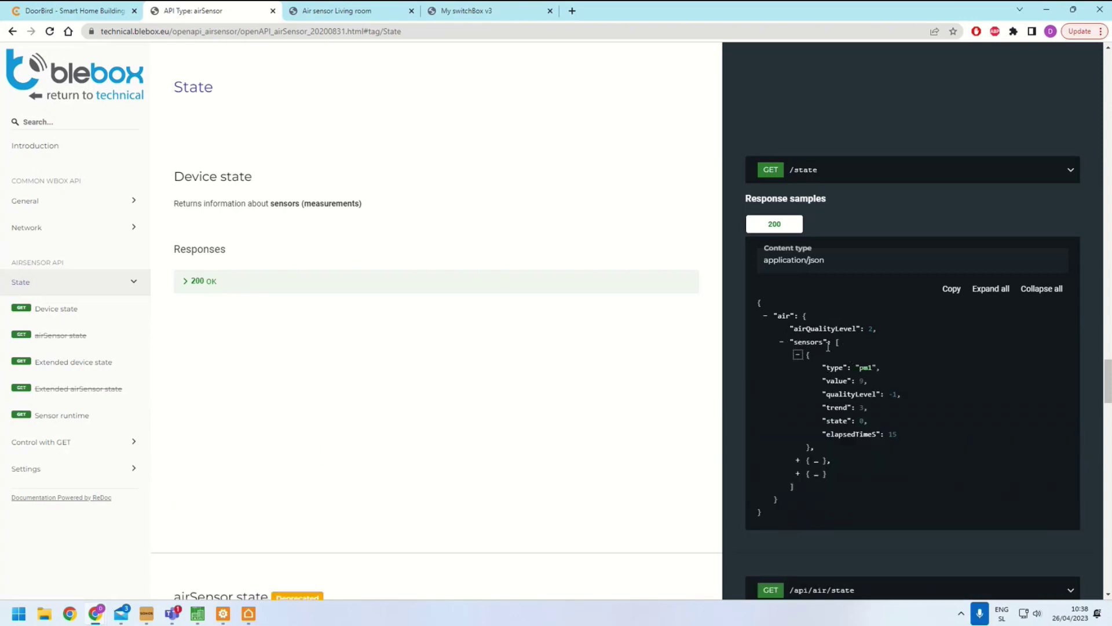
left_click(798, 461)
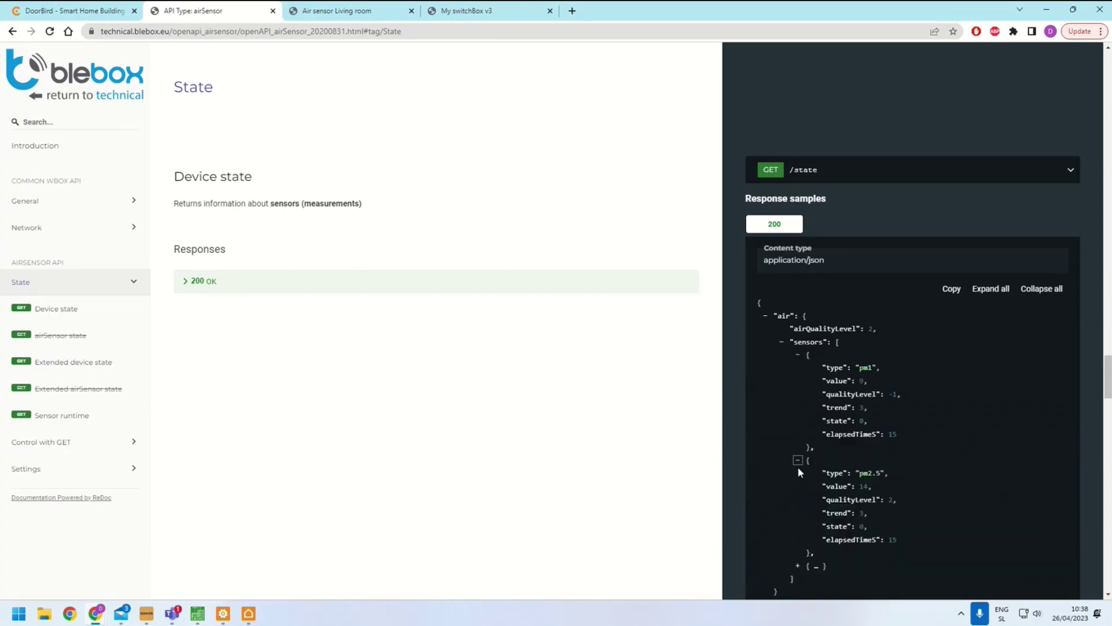
left_click(799, 566)
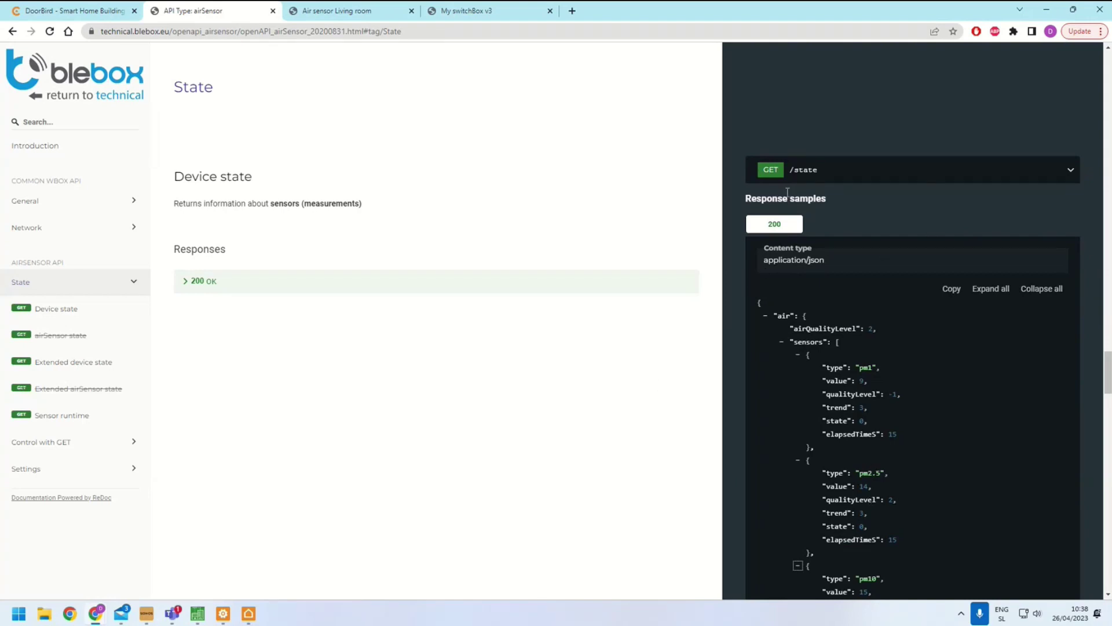
Switch to bOS Configurator and add a Command named "Info" under the Air sensor device
left_click(223, 613)
right_click(87, 192)
left_click(104, 202)
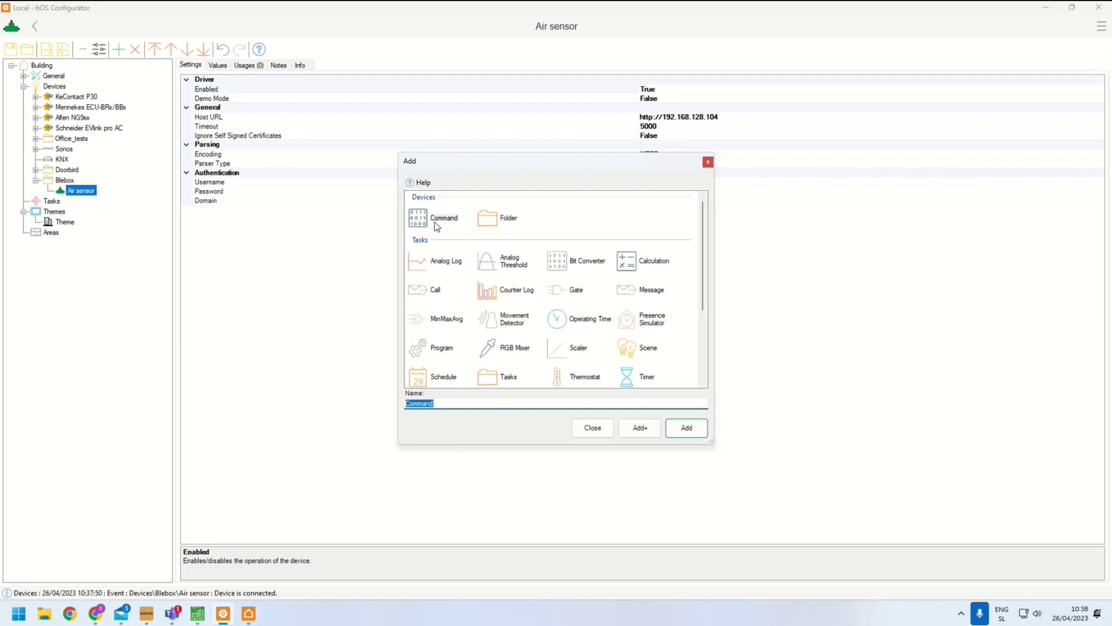
type("State")
key("Return")
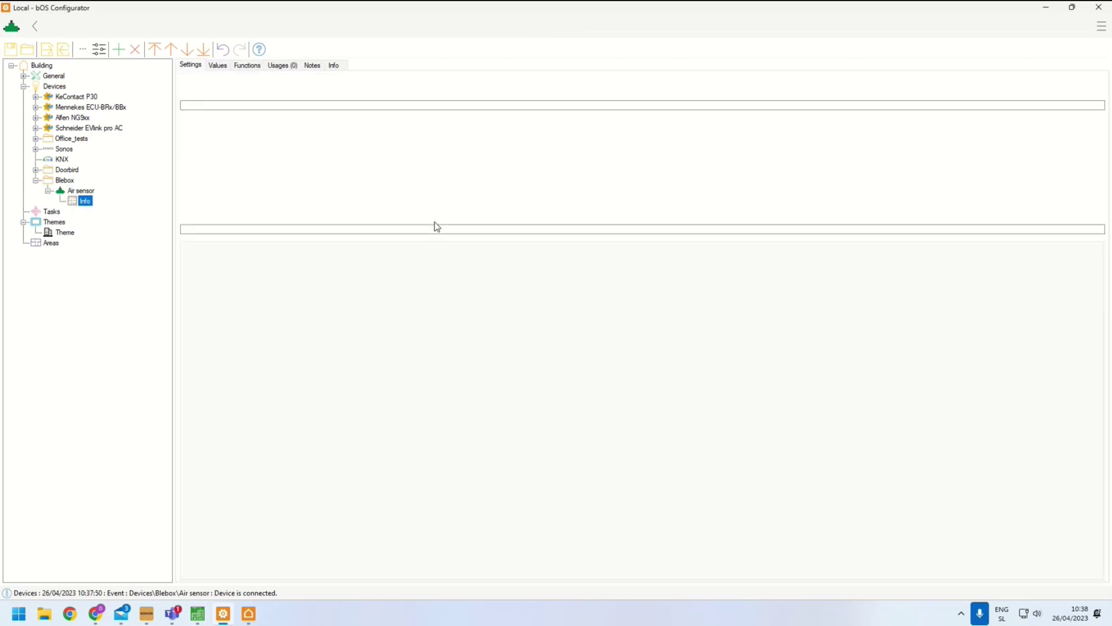
key("alt+Tab")
key("alt+Tab")
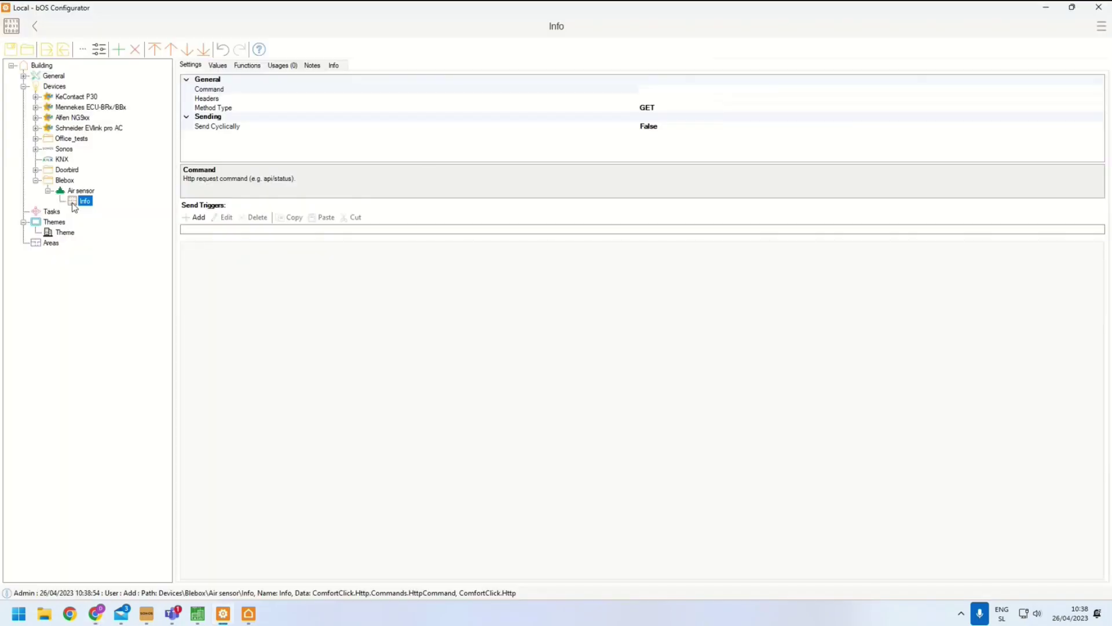
Rename the Info command as "State"
right_click(77, 204)
left_click(91, 246)
type("State")
key("Return")
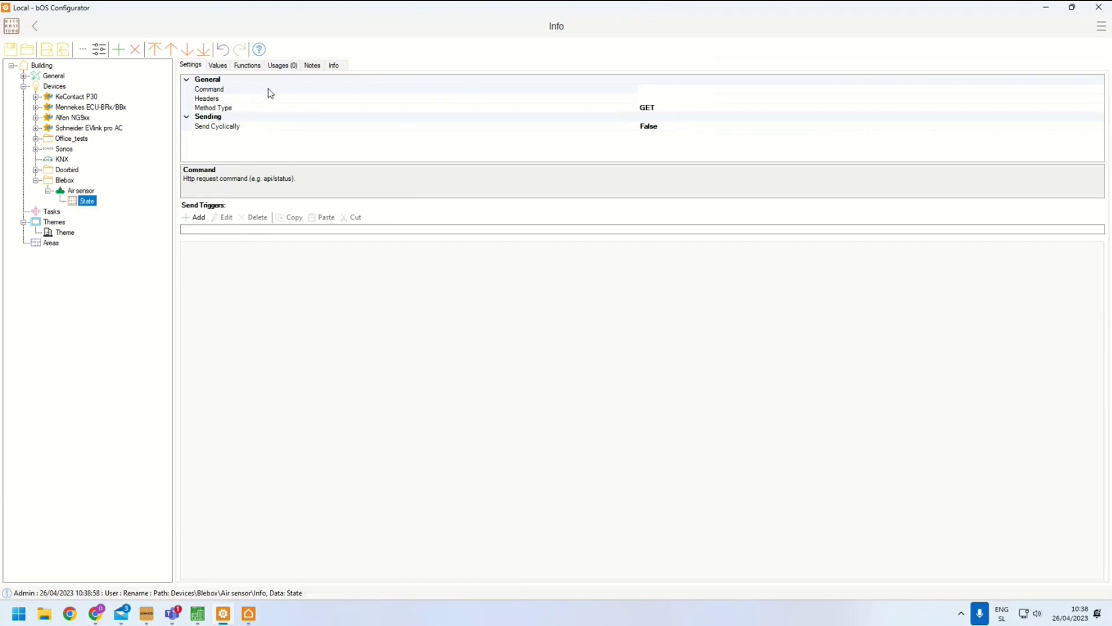
Switch to the API documentation and copy the /state request URL for connecting via the device's WiFi AP
left_click(219, 109)
key("alt+Tab")
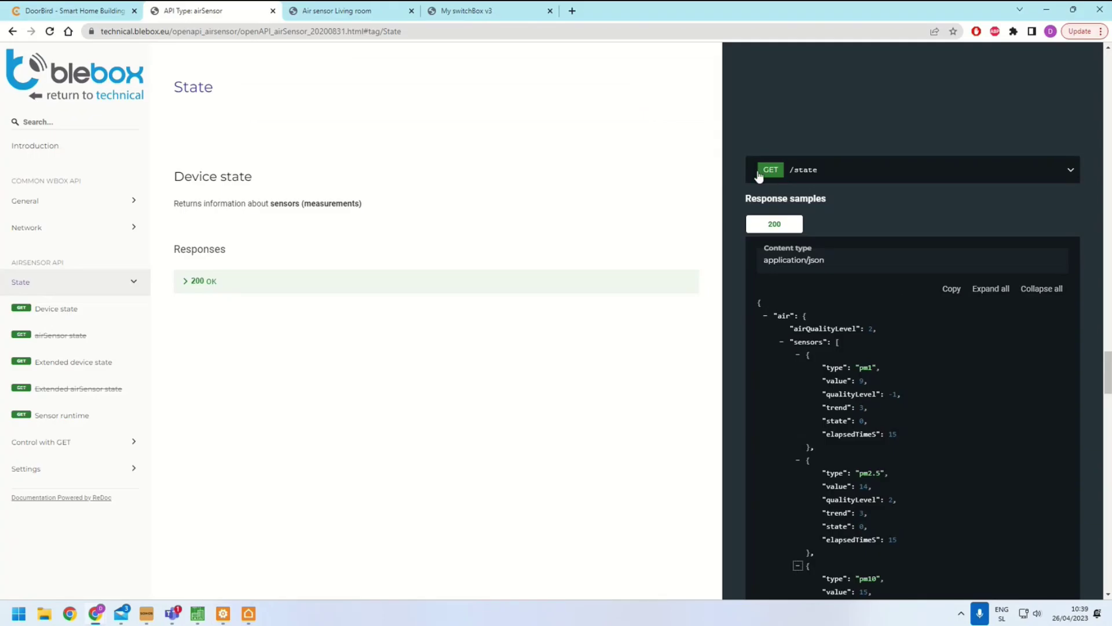
left_click(809, 174)
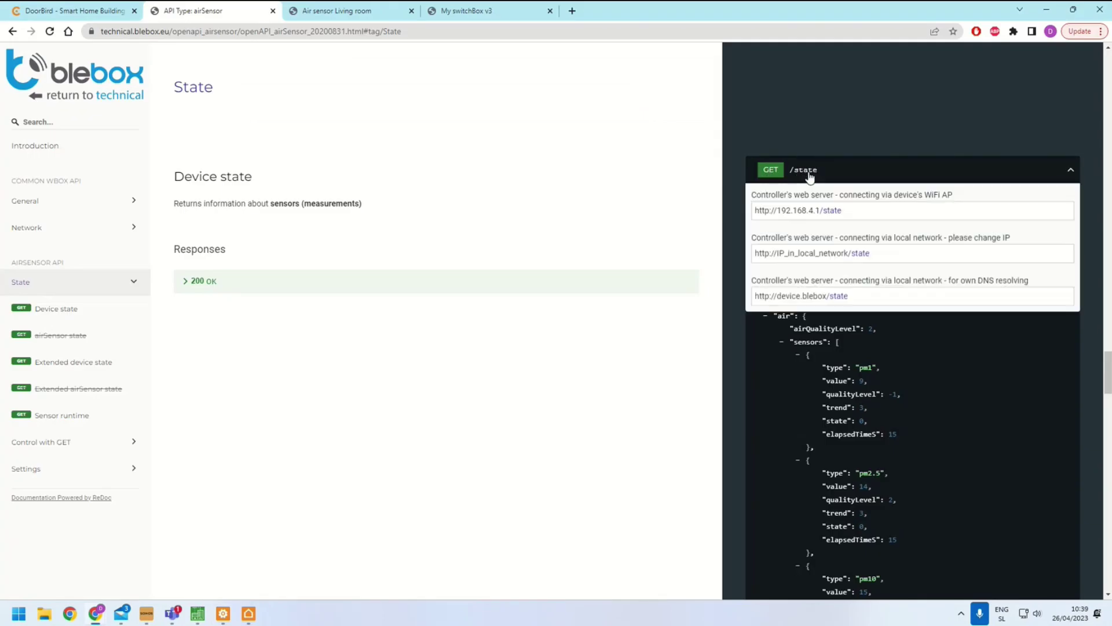
left_click(834, 213)
right_click(834, 214)
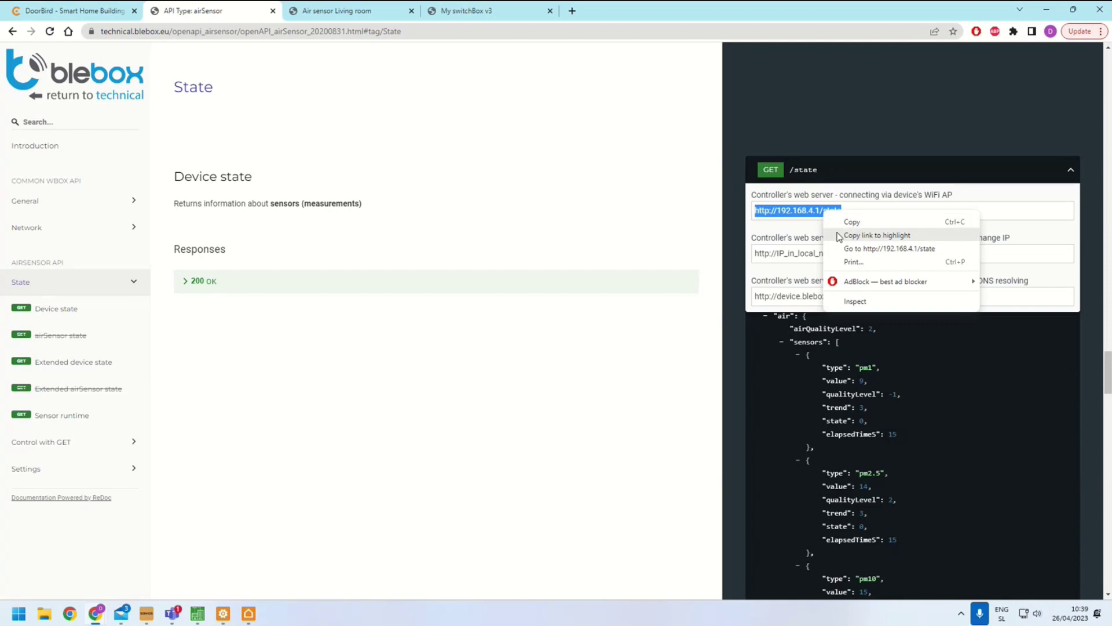
left_click(823, 221)
Switch to bOS Configurator and set the State command's request text to /state, using the path from the copied URL
key("alt+Tab")
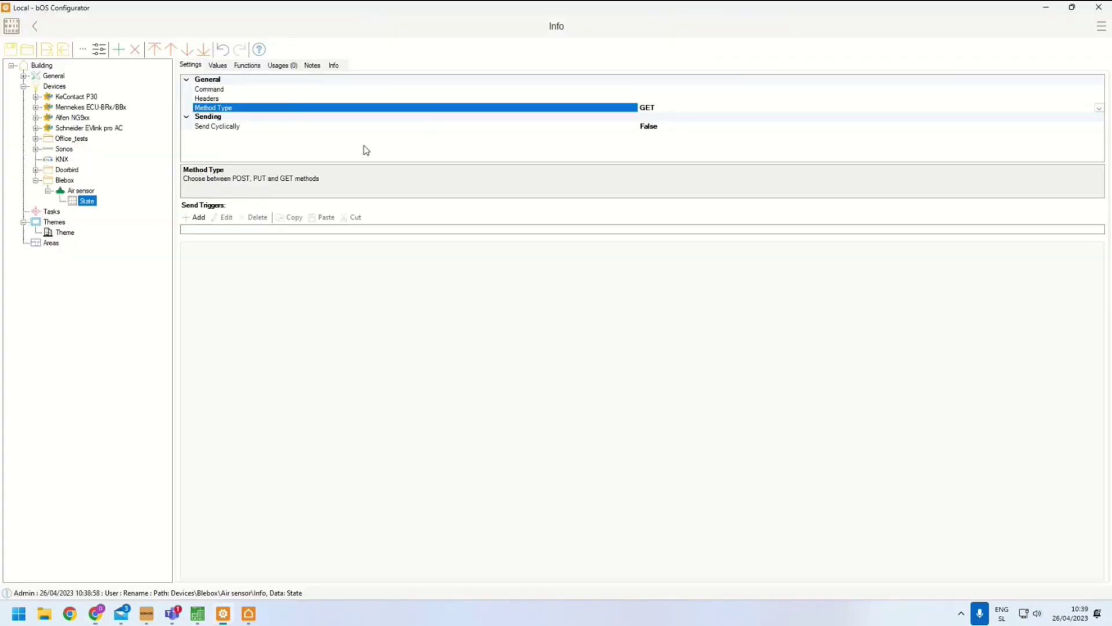
left_click(1064, 89)
left_click(1100, 91)
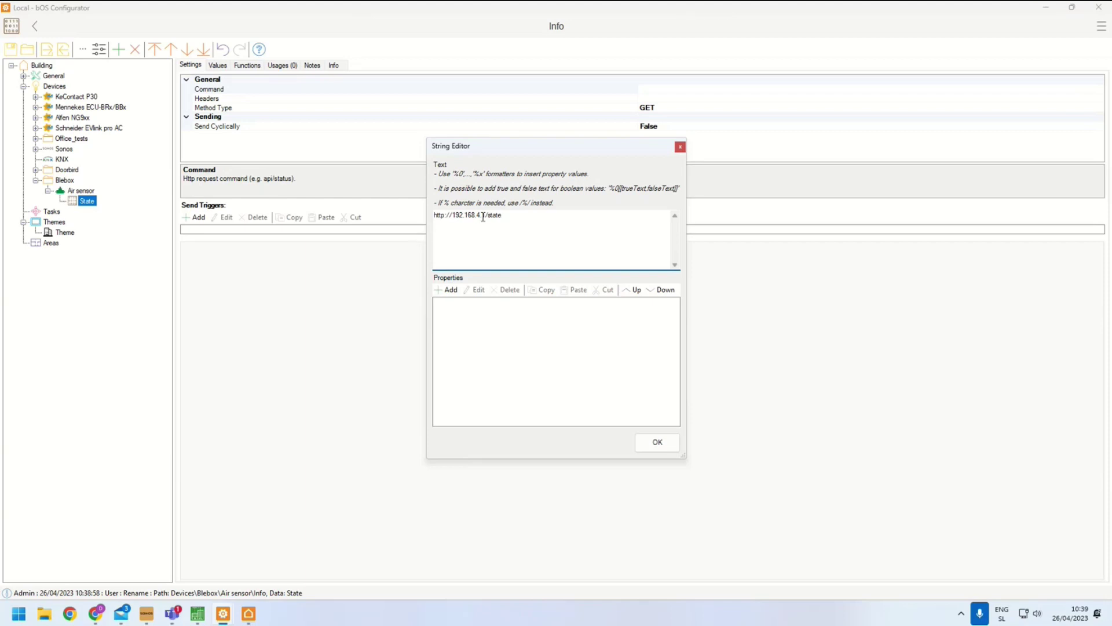
left_click_drag(486, 215, 436, 215)
key("BackSpace")
left_click(657, 442)
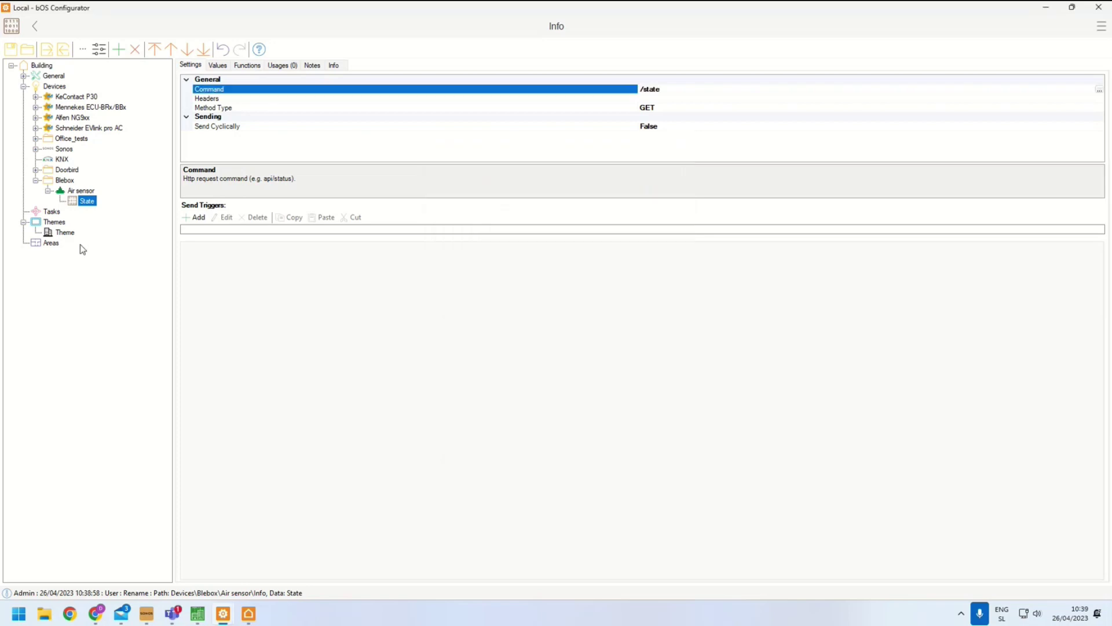
left_click(81, 191)
left_click(734, 117)
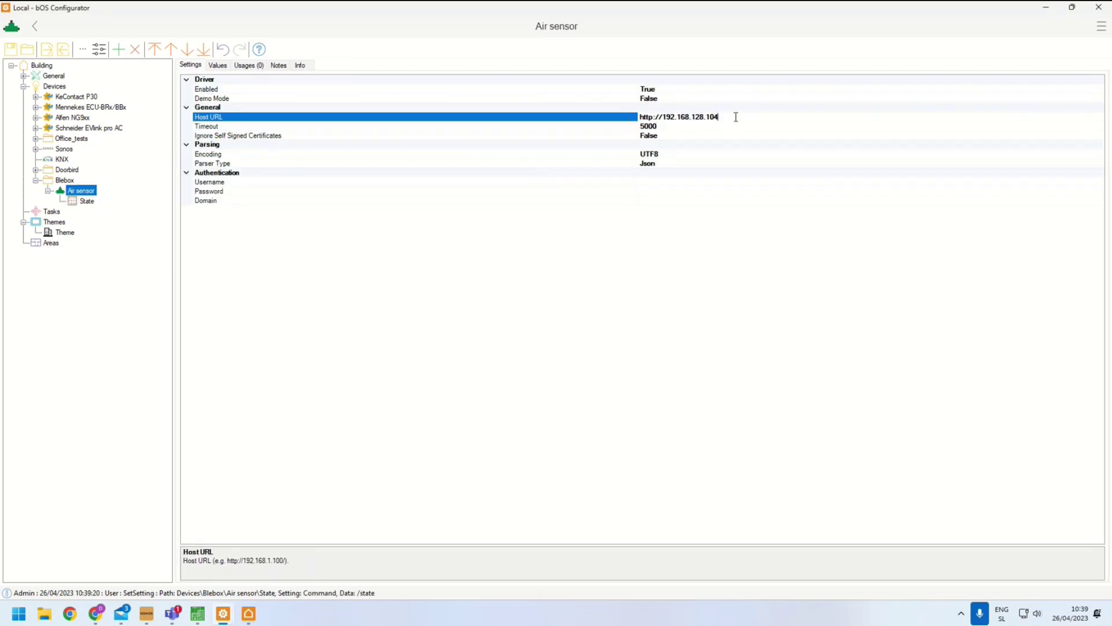
left_click_drag(735, 117, 607, 124)
left_click(85, 201)
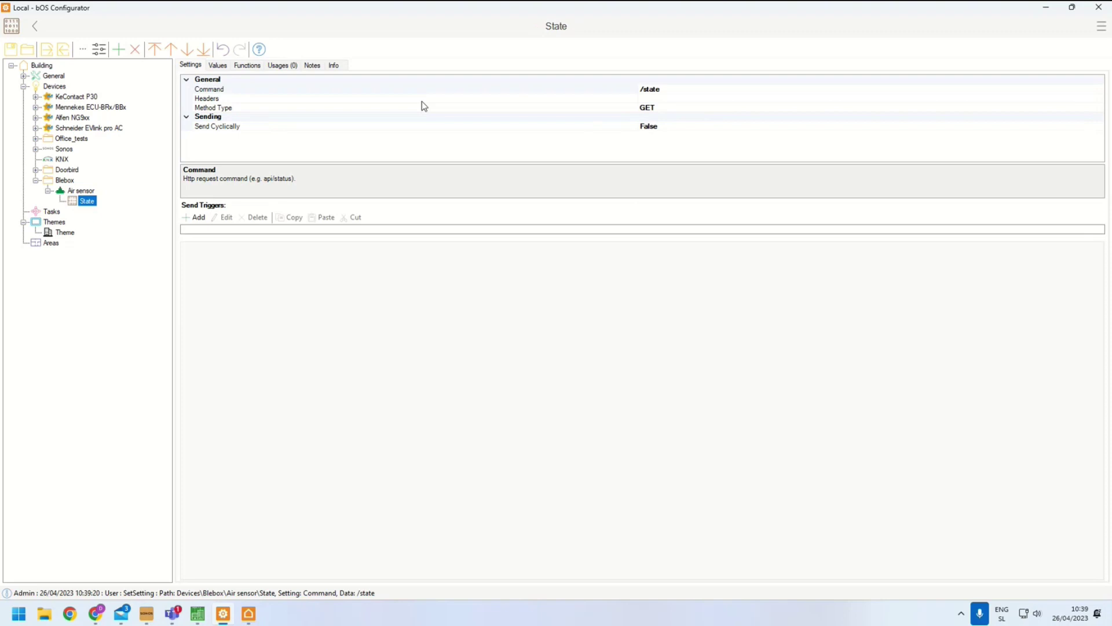
left_click(694, 90)
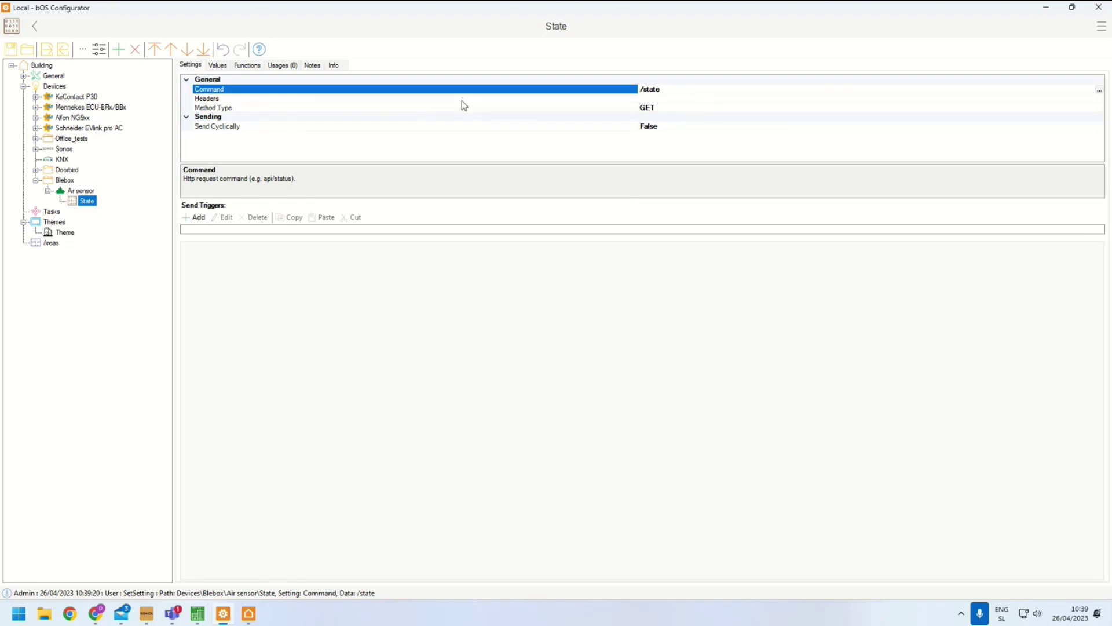
left_click(76, 197)
left_click(79, 191)
left_click(742, 118)
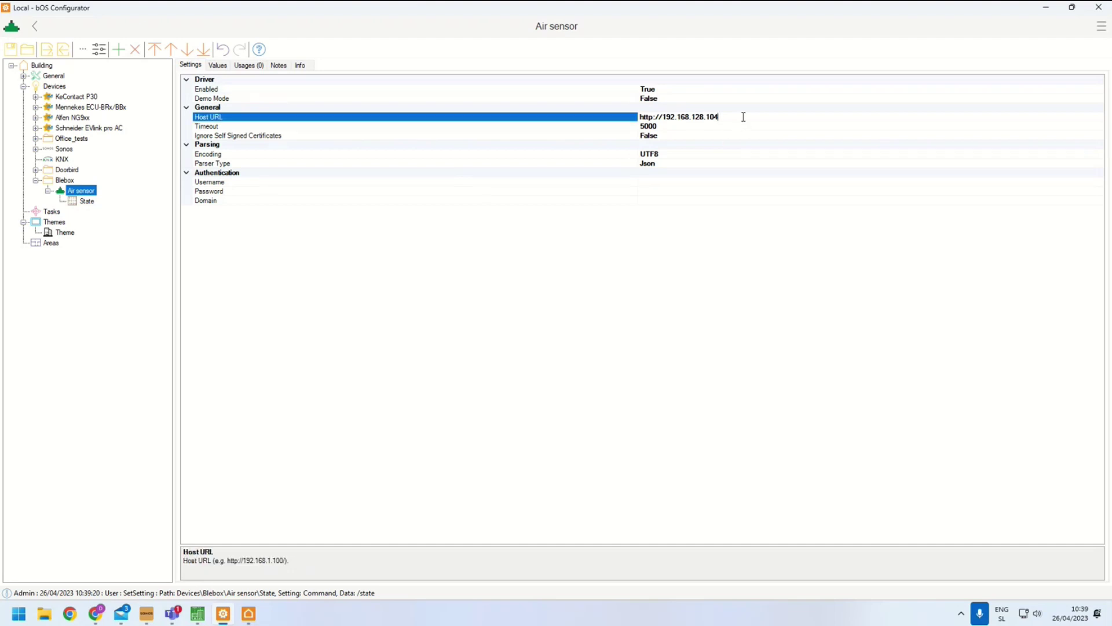
type("/")
Re-enter the leading slash in the State command's request text, keeping it as /state
left_click(88, 202)
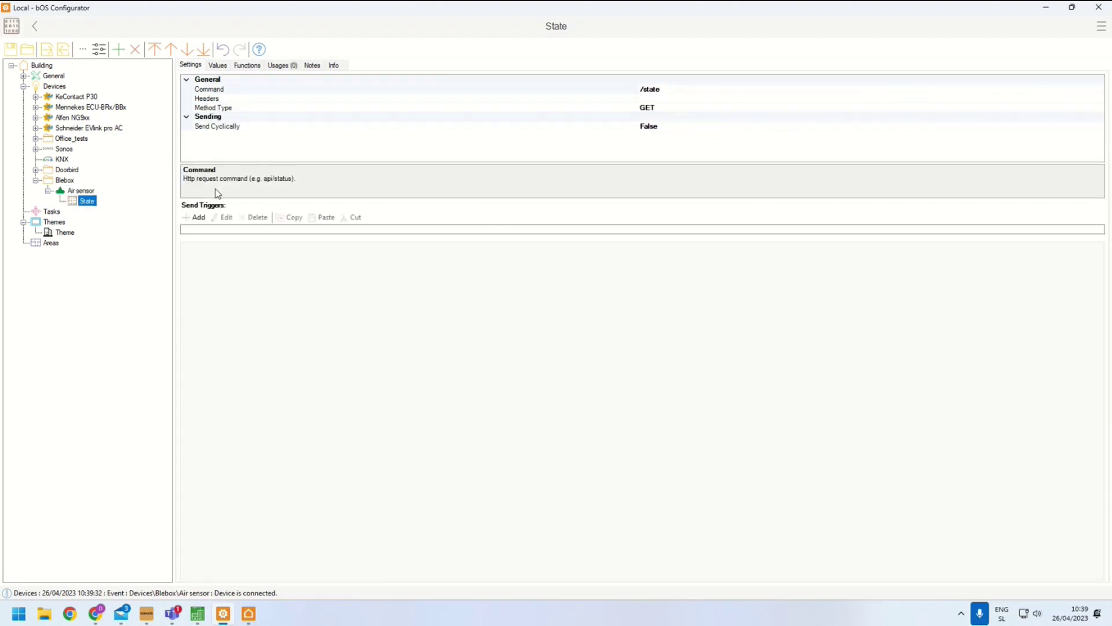
left_click(702, 93)
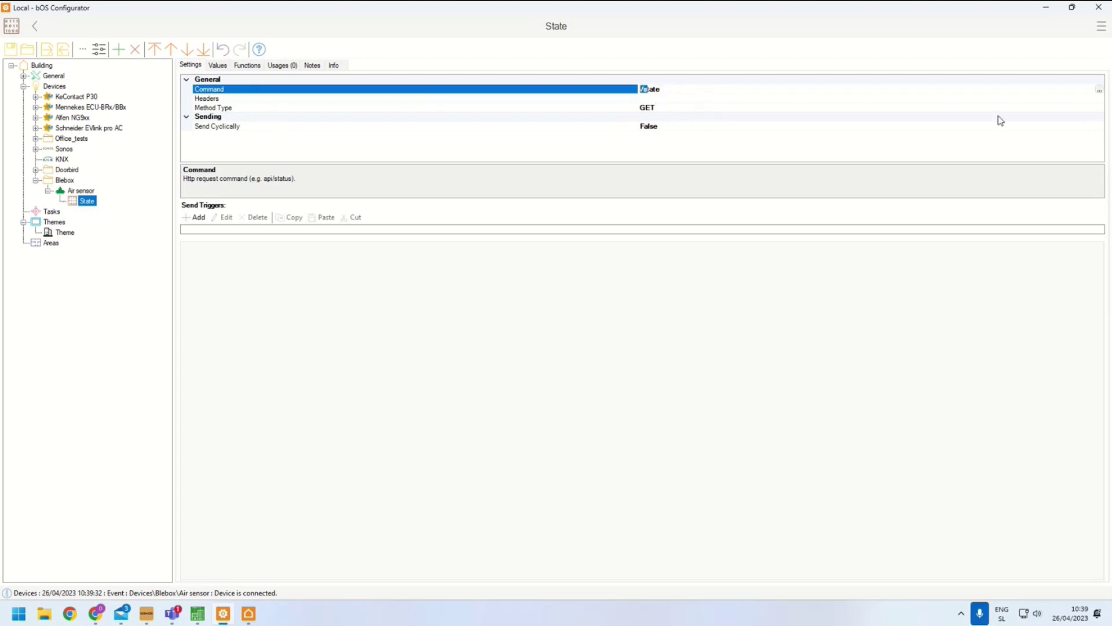
left_click(1100, 91)
left_click(484, 241)
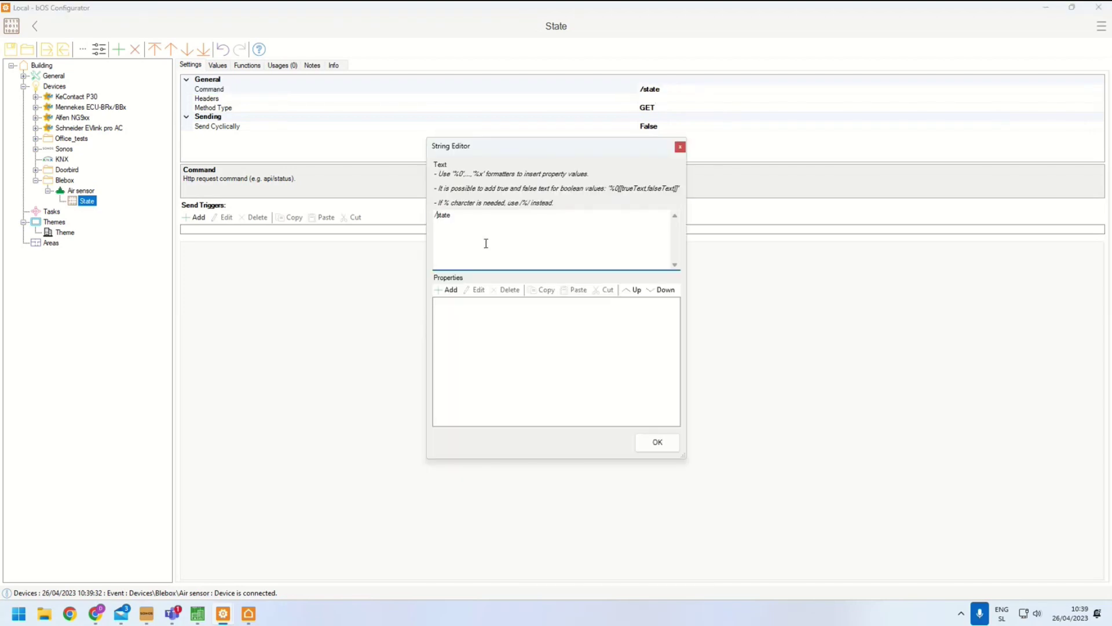
left_click(438, 215)
type("/")
key("BackSpace")
left_click(657, 442)
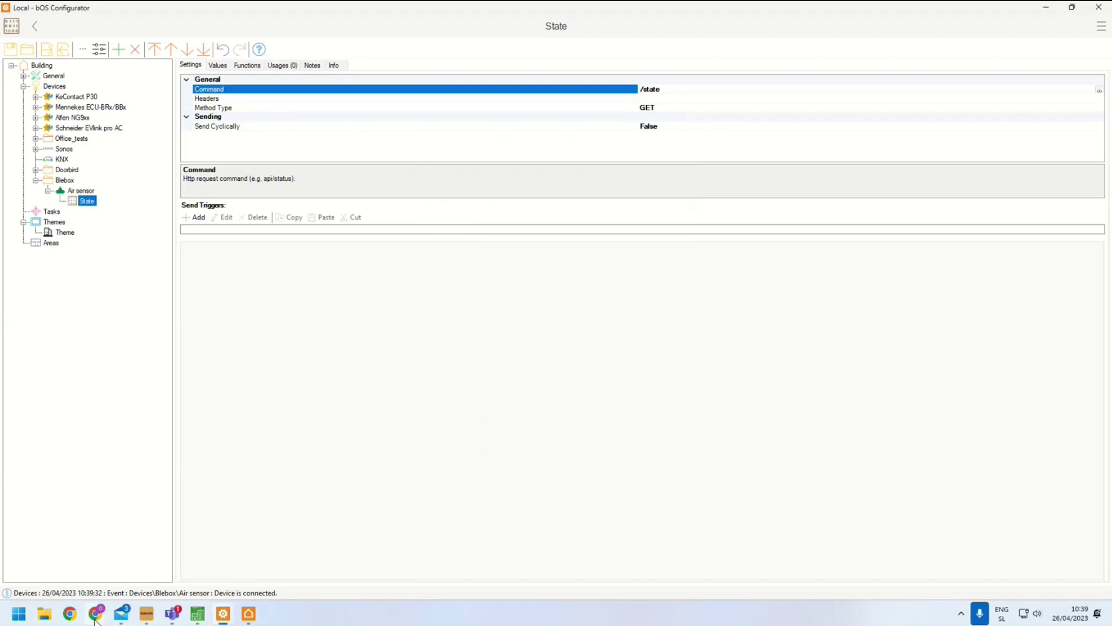
mouse_move(95, 613)
left_click(191, 530)
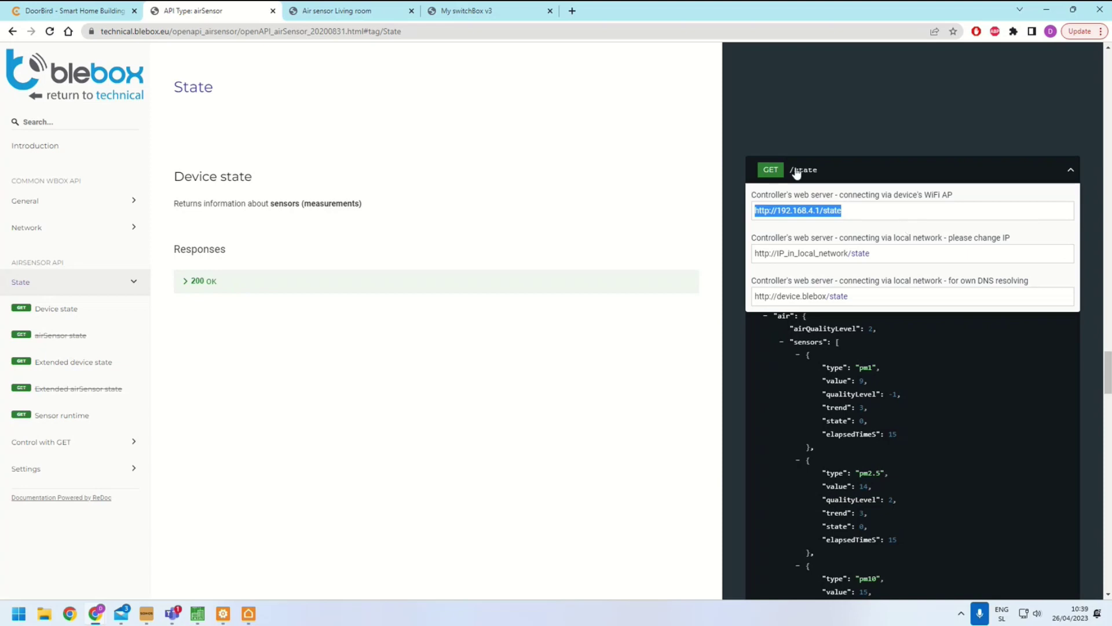
mouse_move(223, 613)
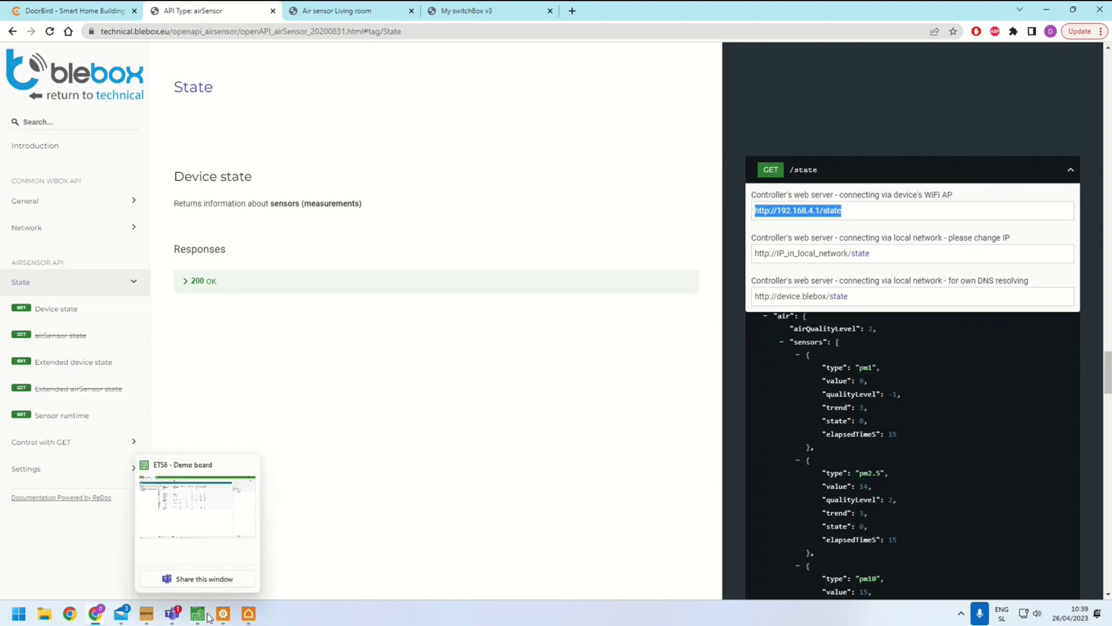
left_click(197, 527)
left_click(81, 190)
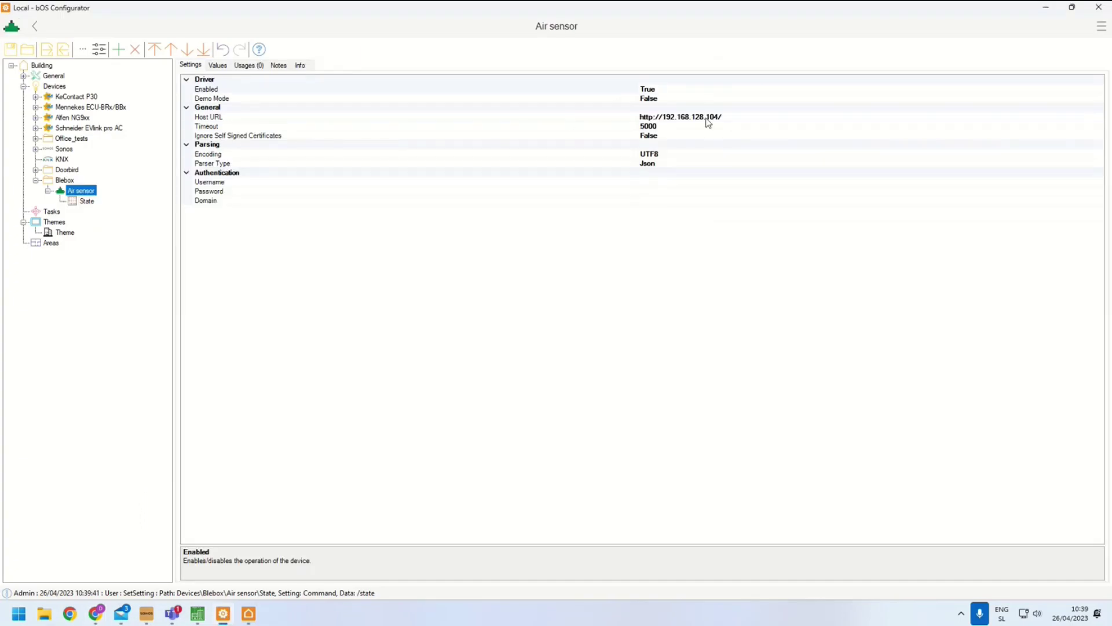
left_click(728, 117)
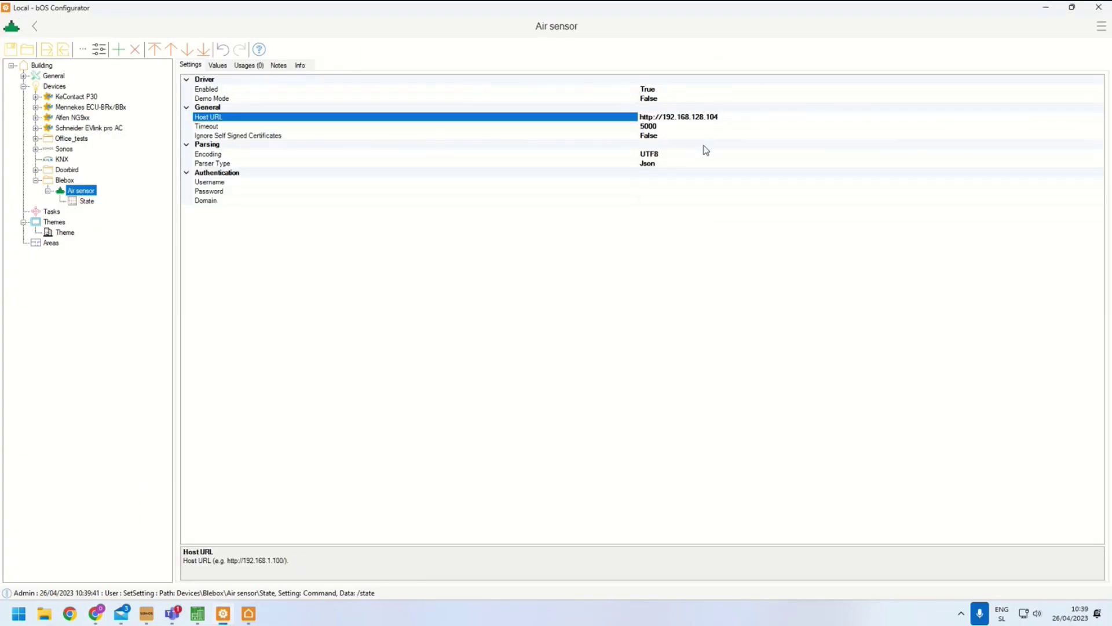
left_click(726, 126)
left_click(748, 117)
left_click_drag(747, 117, 584, 126)
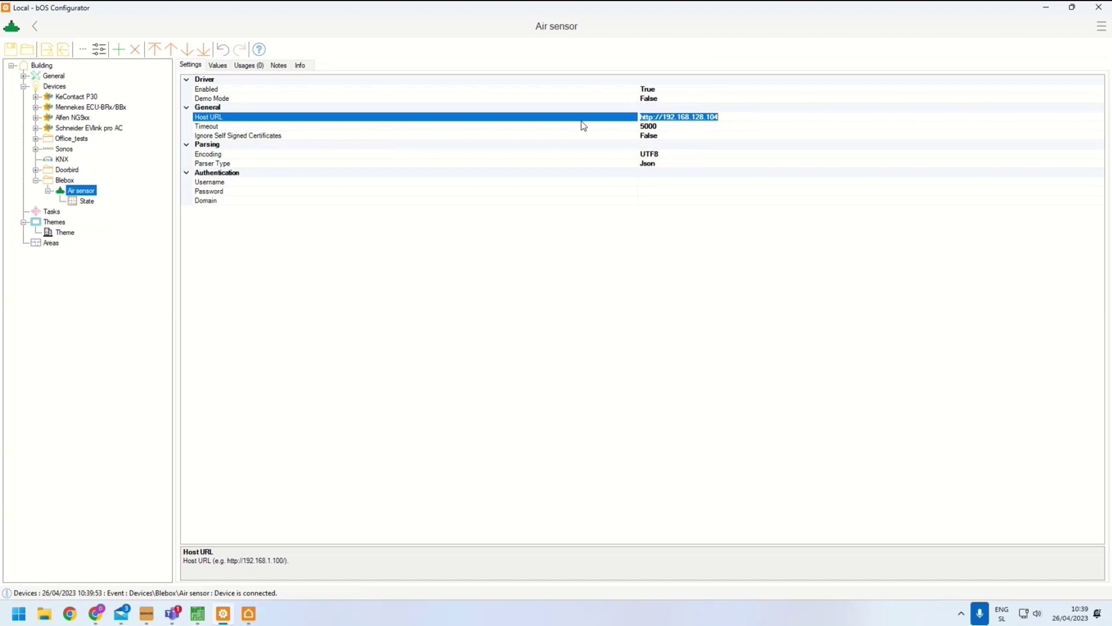
Compare the State command's request text with the Air sensor's Host URL
key("alt+Left")
left_click(673, 90)
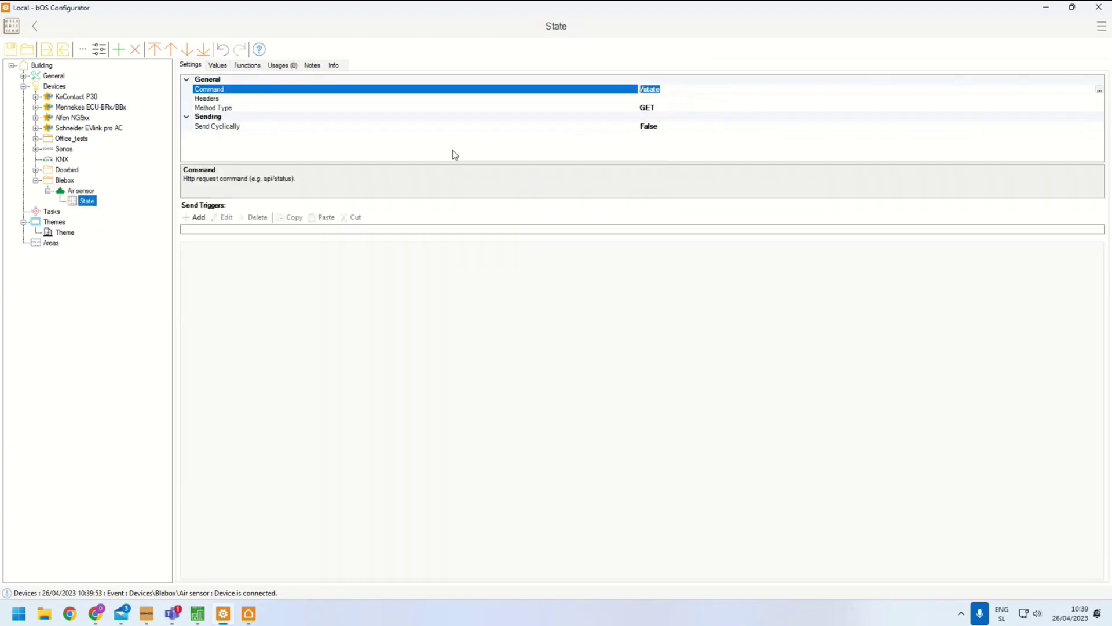
left_click(355, 392)
left_click(74, 193)
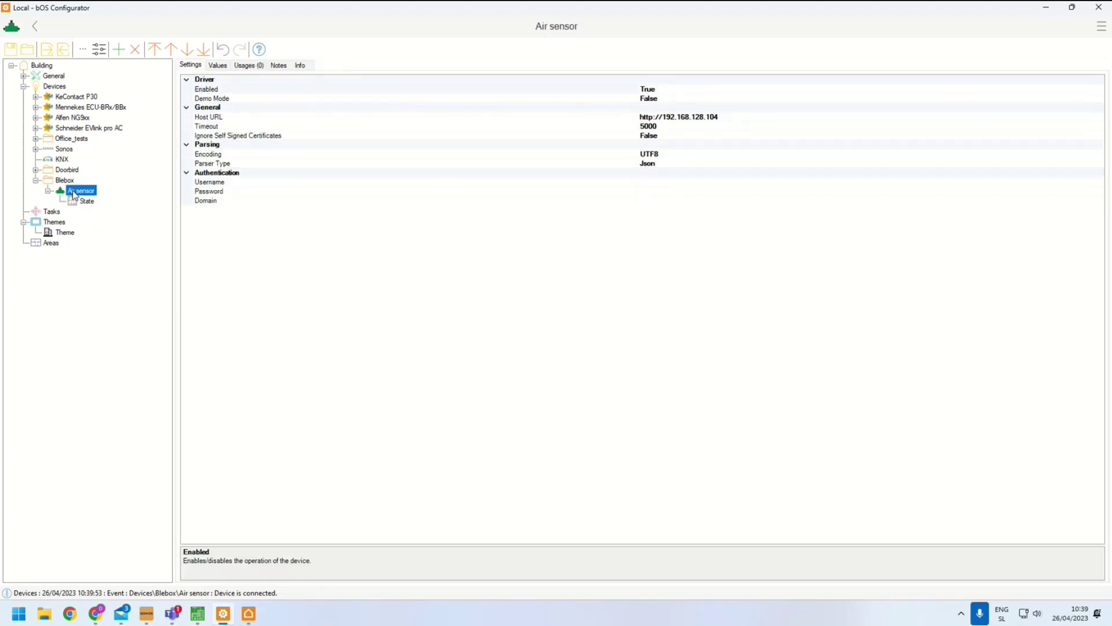
left_click(86, 200)
Run the State command's Send function and check its Response Data, Status Code and Command Sent values
left_click(243, 65)
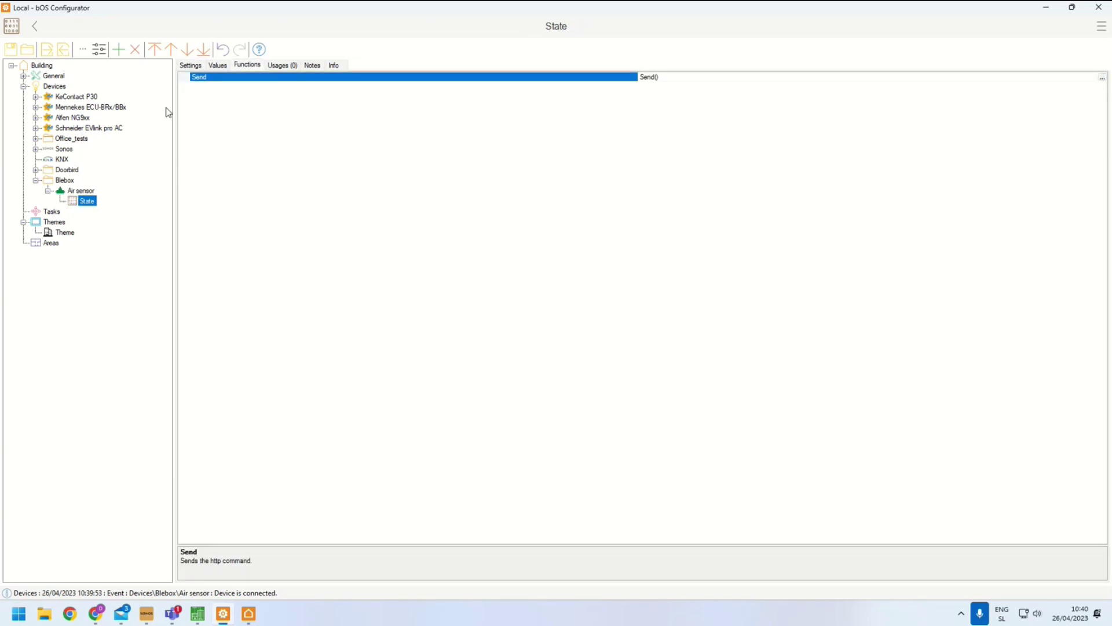
left_click(218, 66)
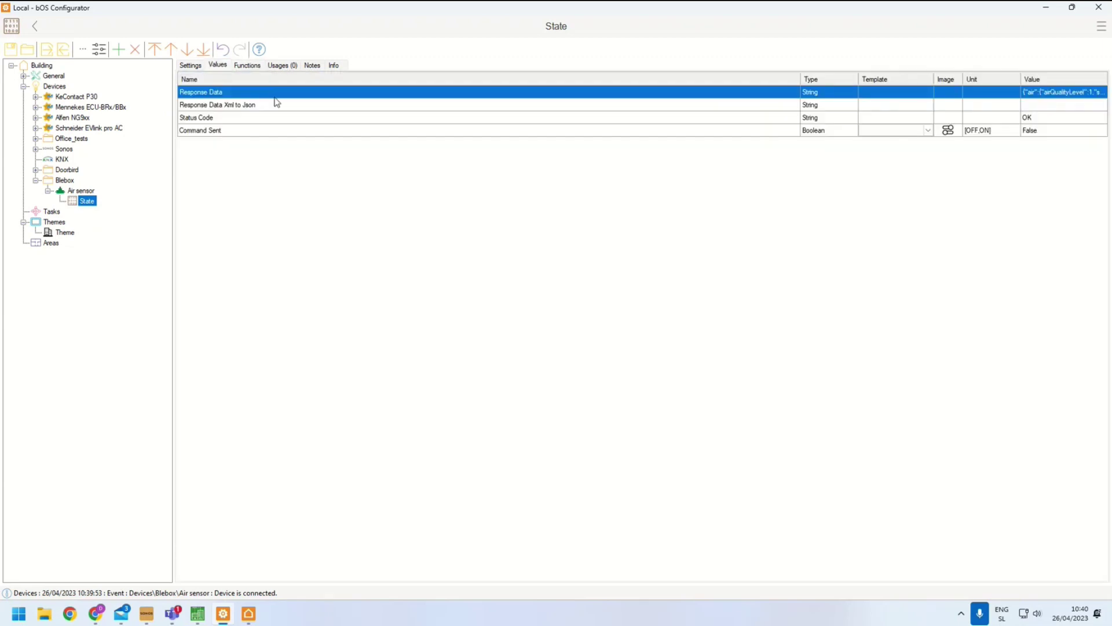
left_click(186, 119)
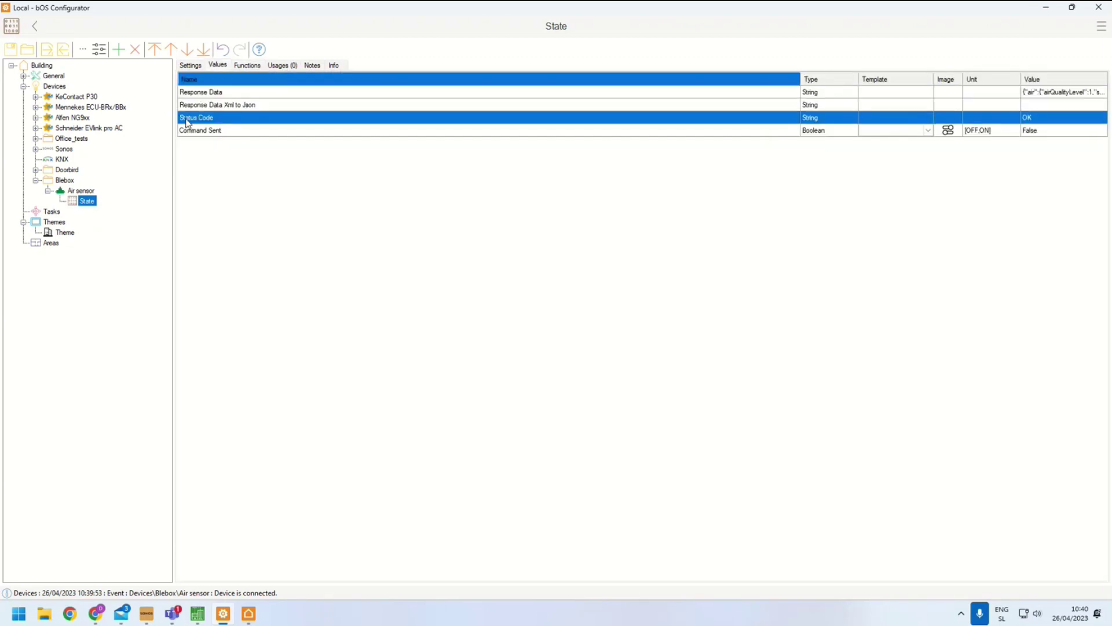
left_click(1033, 133)
Copy the full value of the State command's Response Data
left_click(1063, 93)
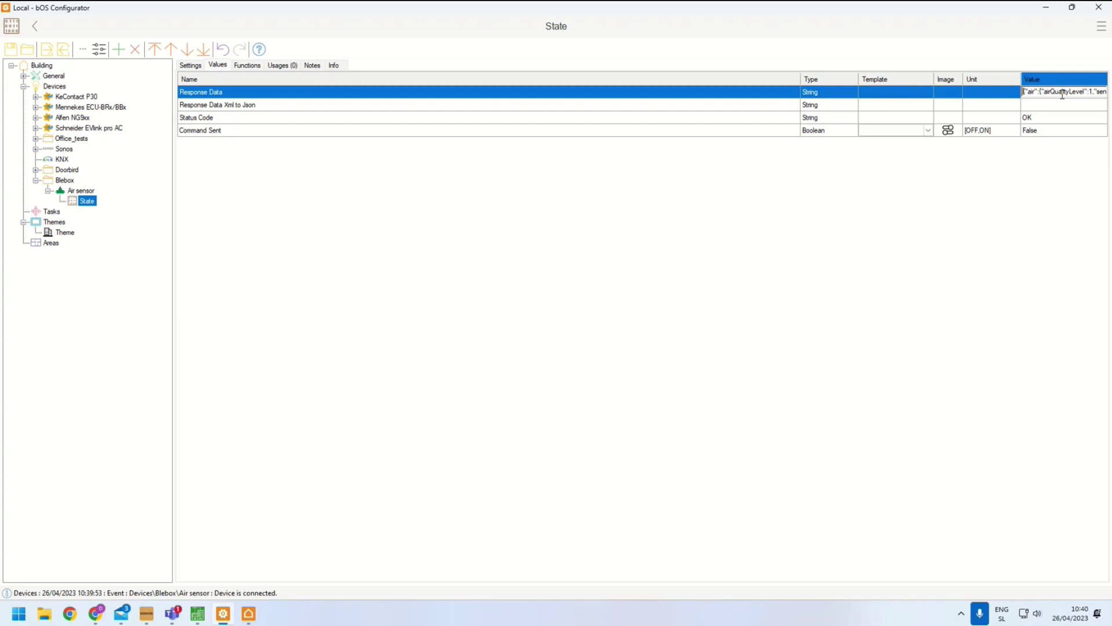
right_click(1062, 94)
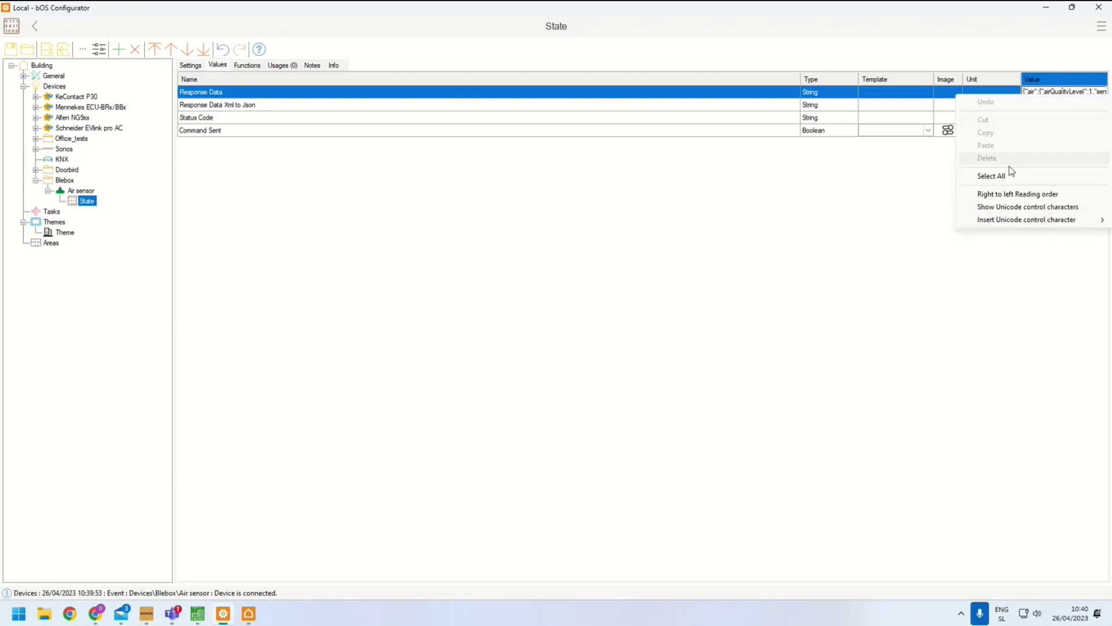
left_click(1009, 176)
right_click(1075, 92)
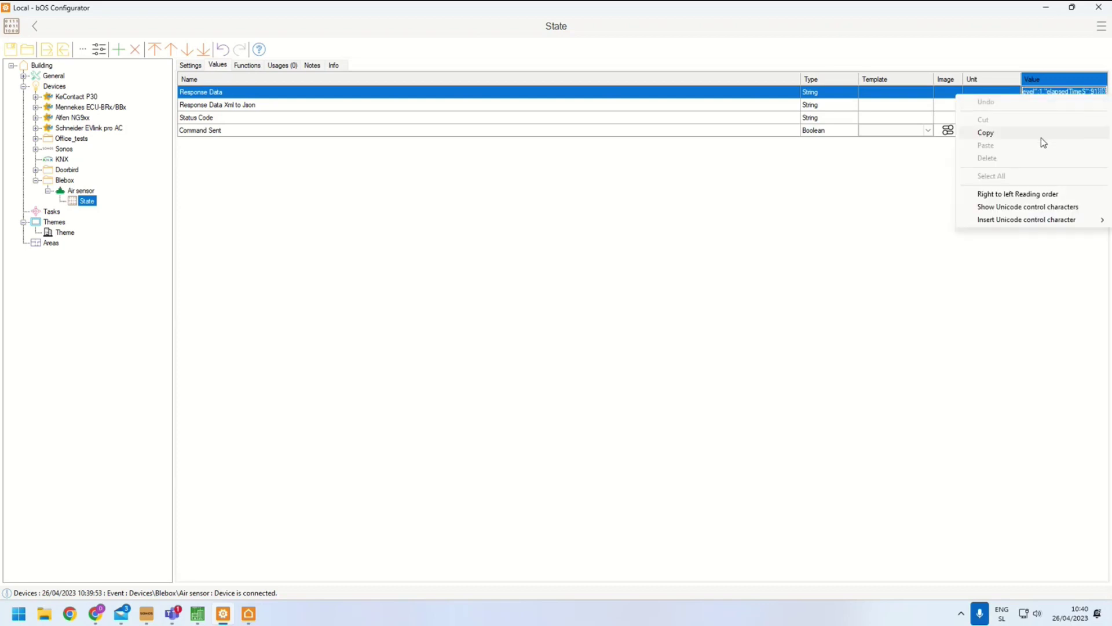
left_click(992, 132)
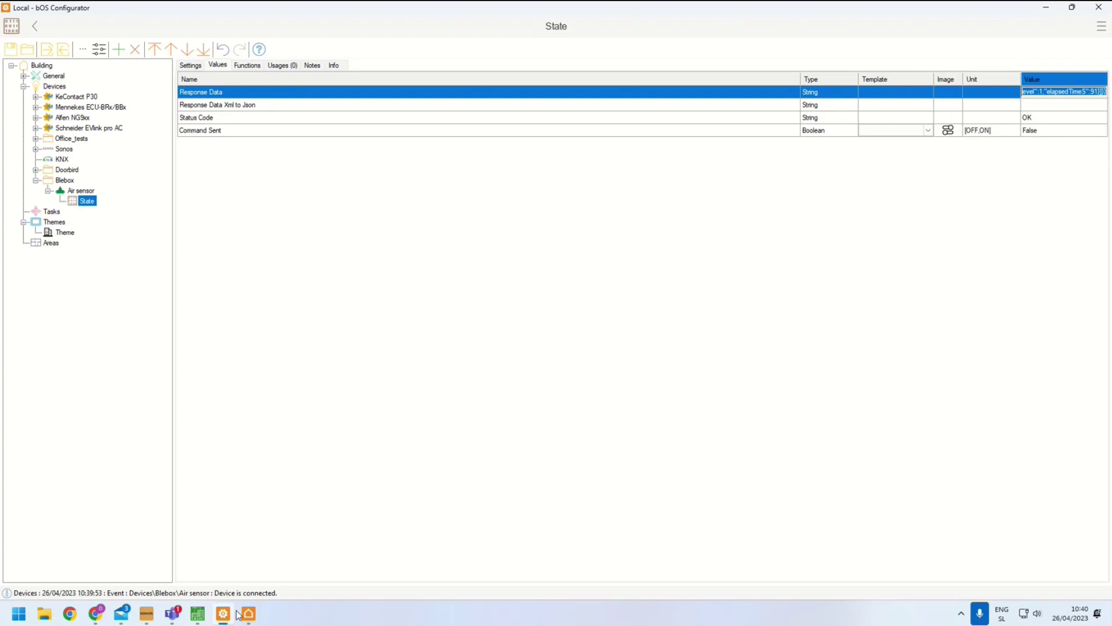
Switch to JSON Editor Online, merge its tab into the main browser window and paste the copied response into New document 1
left_click(96, 613)
left_click(163, 557)
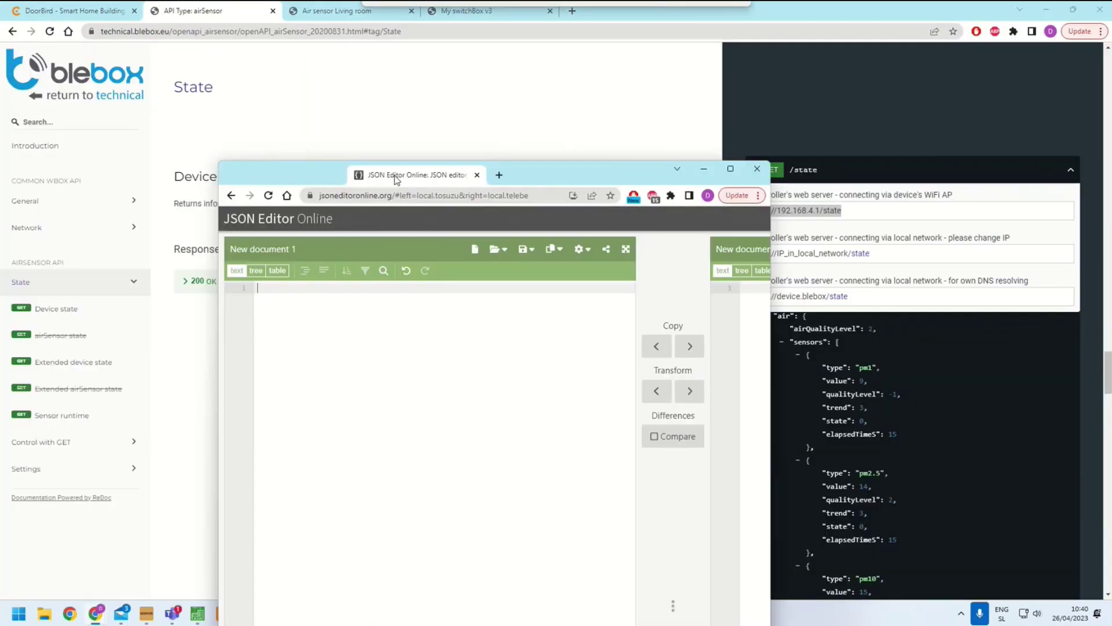
left_click_drag(408, 184, 616, 22)
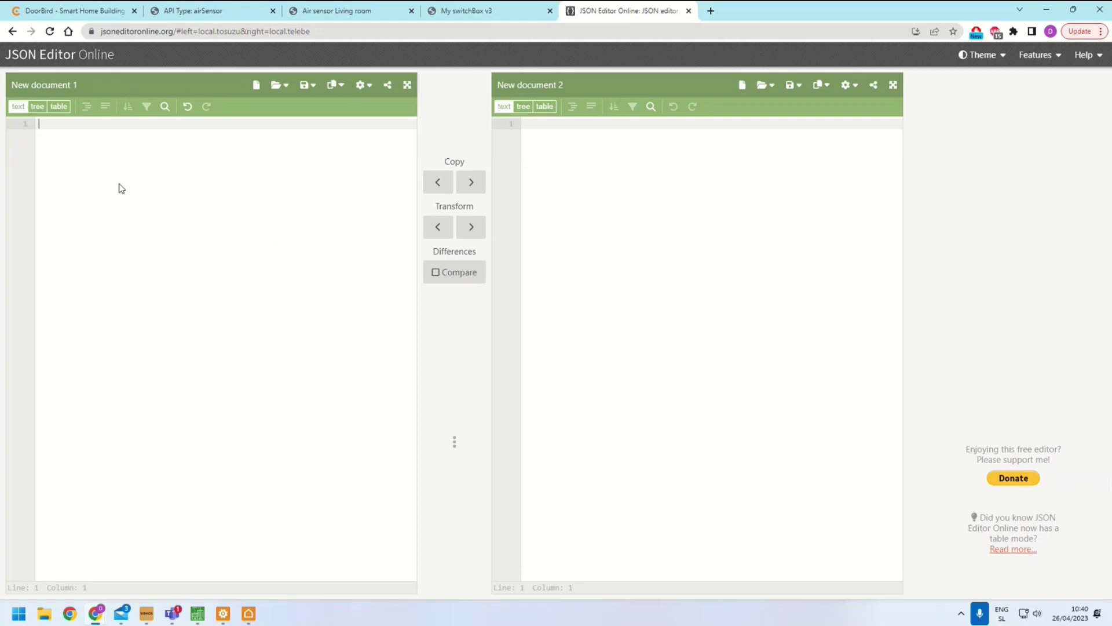
left_click(87, 125)
key("ctrl+v")
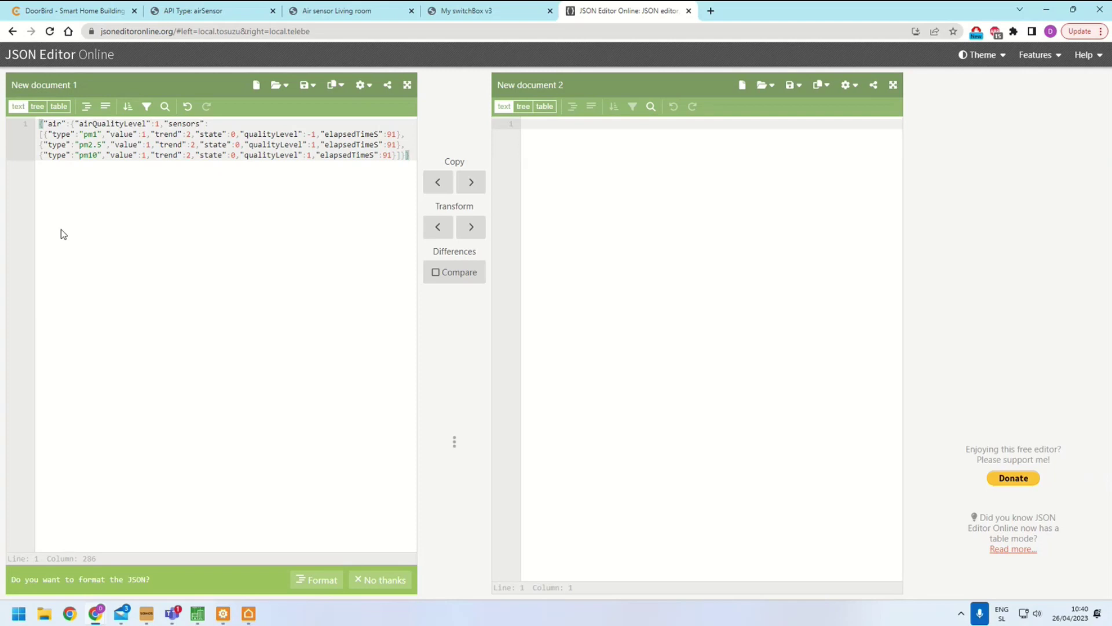
Show the response in tree mode and collapse sensors 1 and 2, leaving sensor 0 expanded
left_click(37, 107)
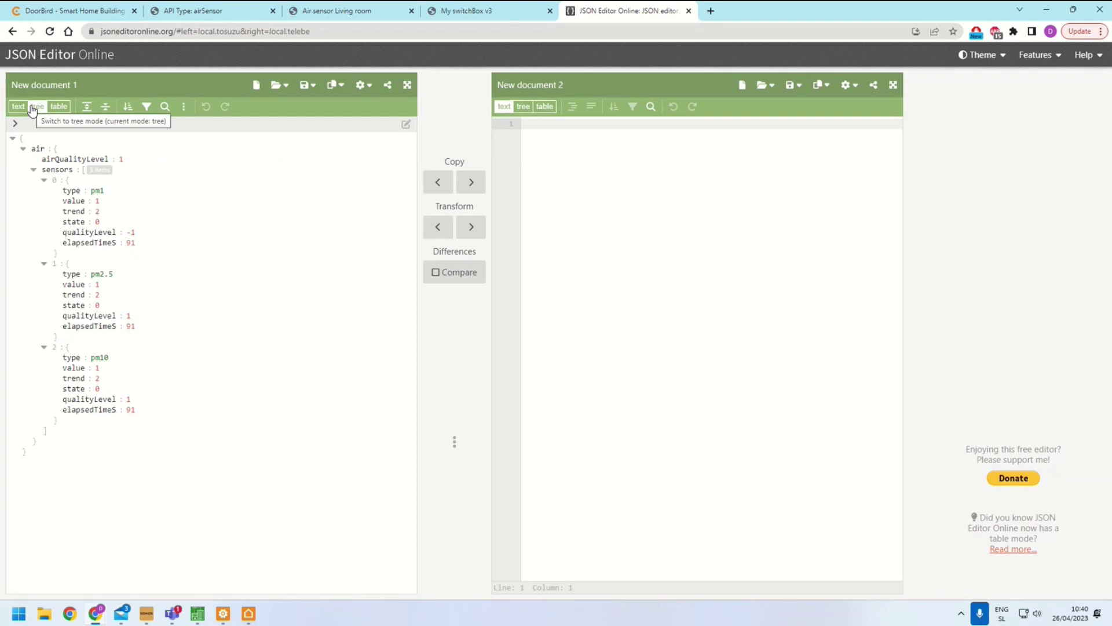
left_click(44, 263)
left_click(44, 274)
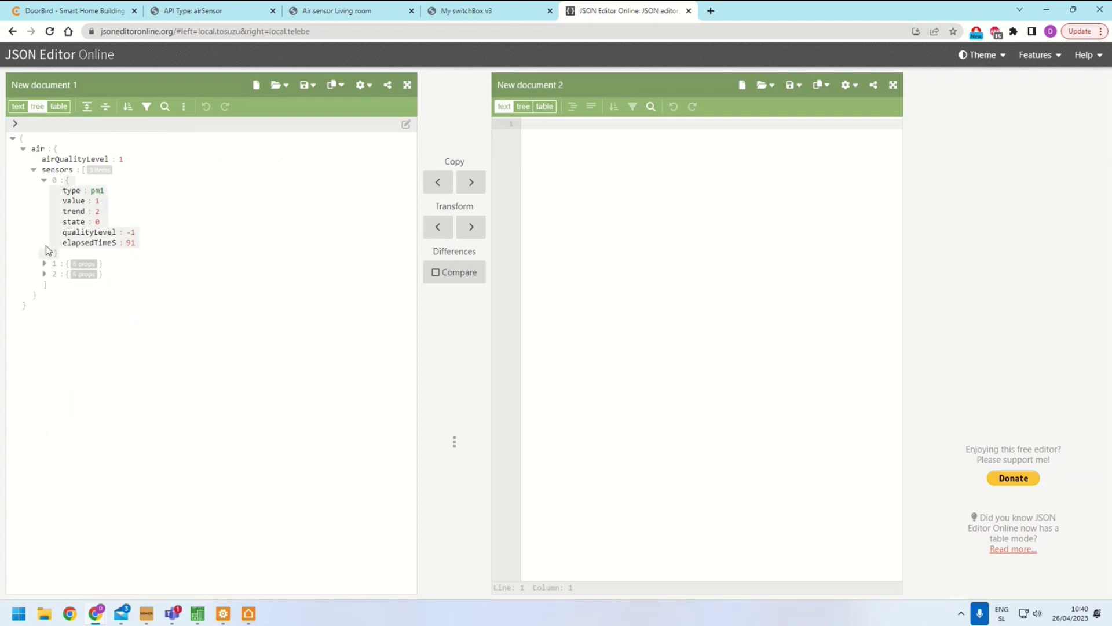
left_click(43, 182)
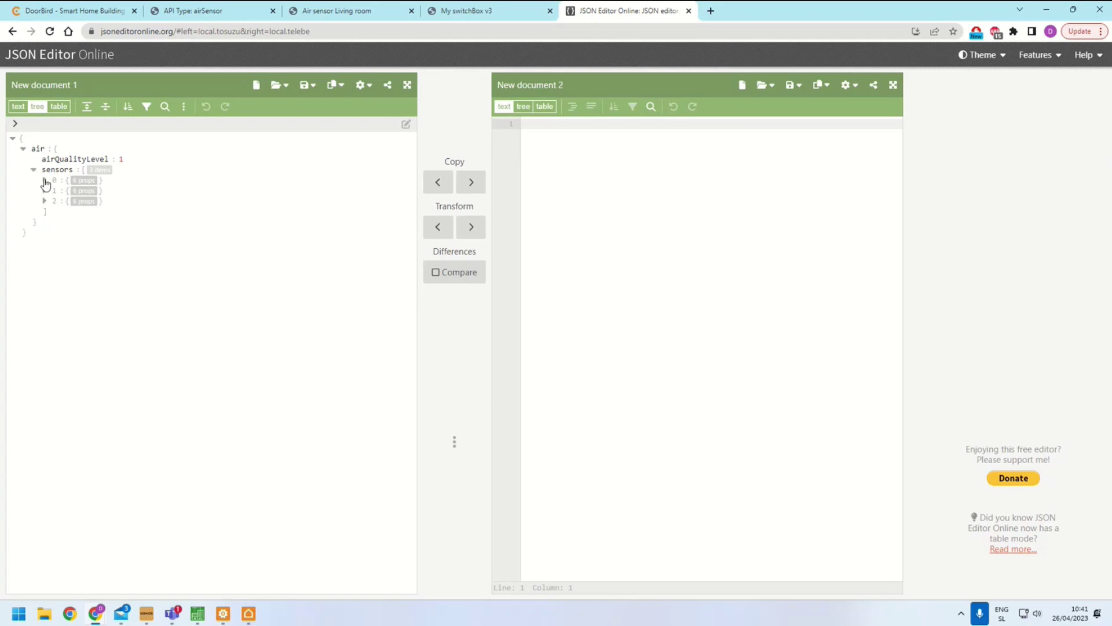
left_click(44, 180)
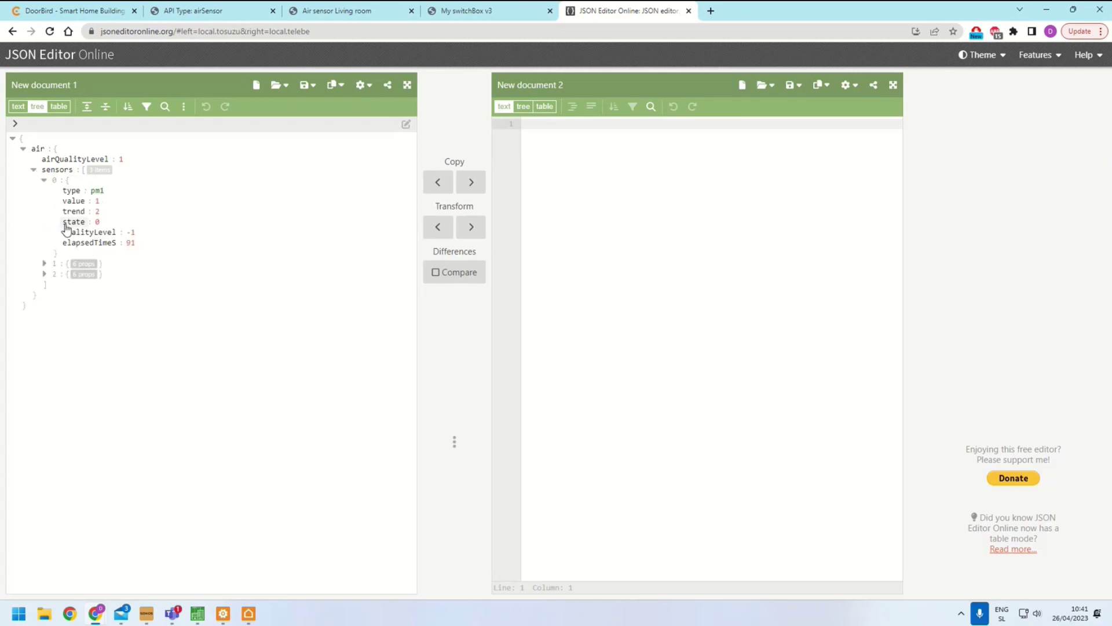
Compare the PM1, PM2.5 and PM10 readings on the air sensor's web page with the sensors array in the JSON tree
left_click(214, 8)
left_click(367, 9)
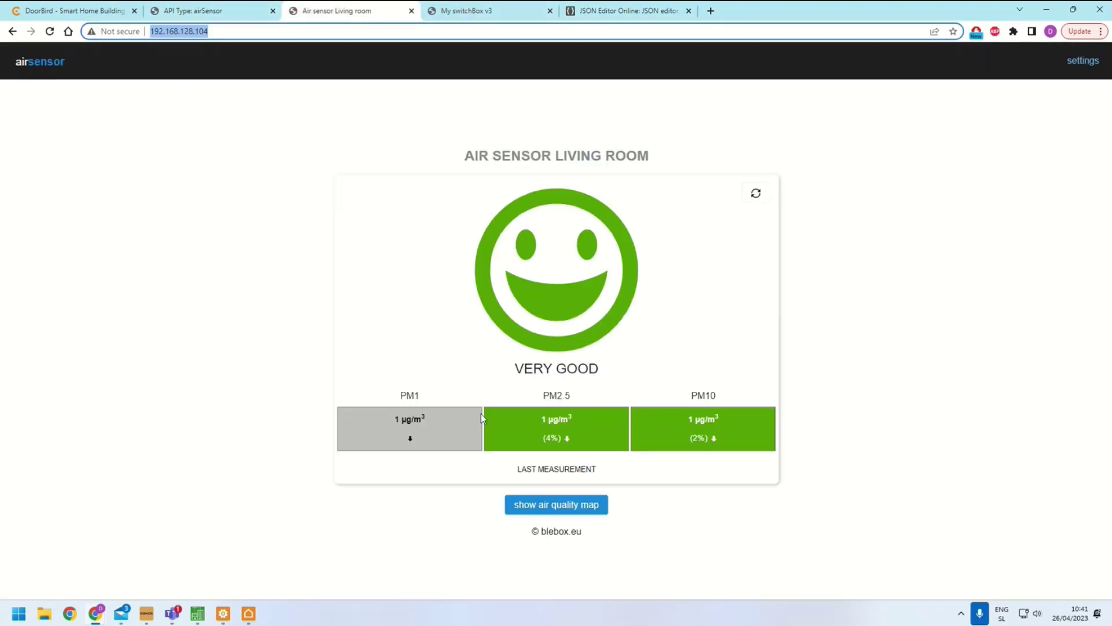
left_click(392, 420)
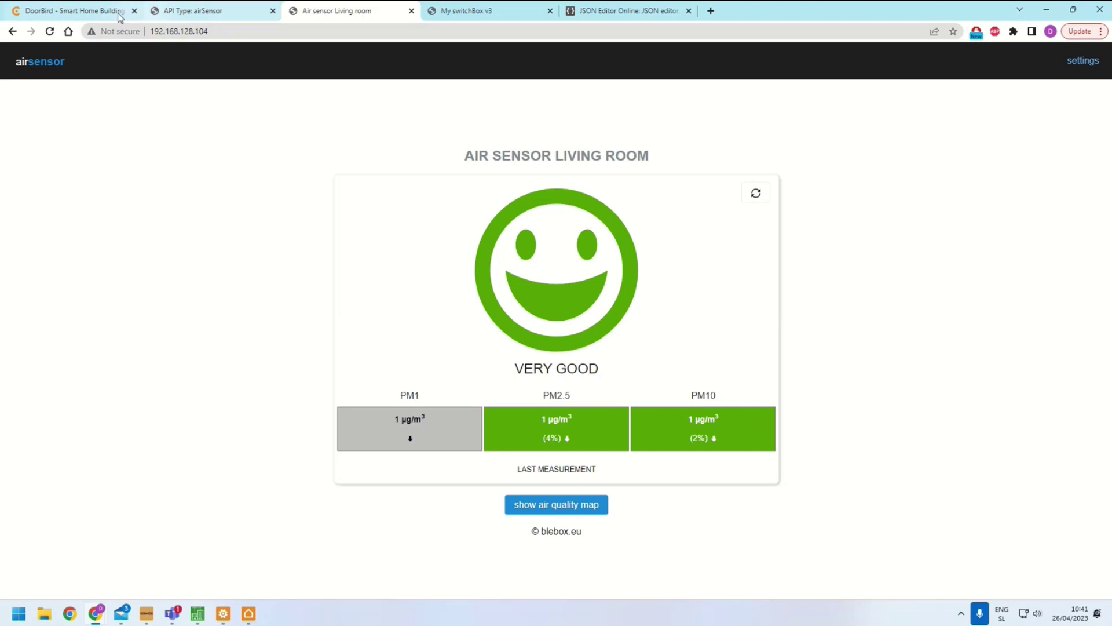
left_click(155, 15)
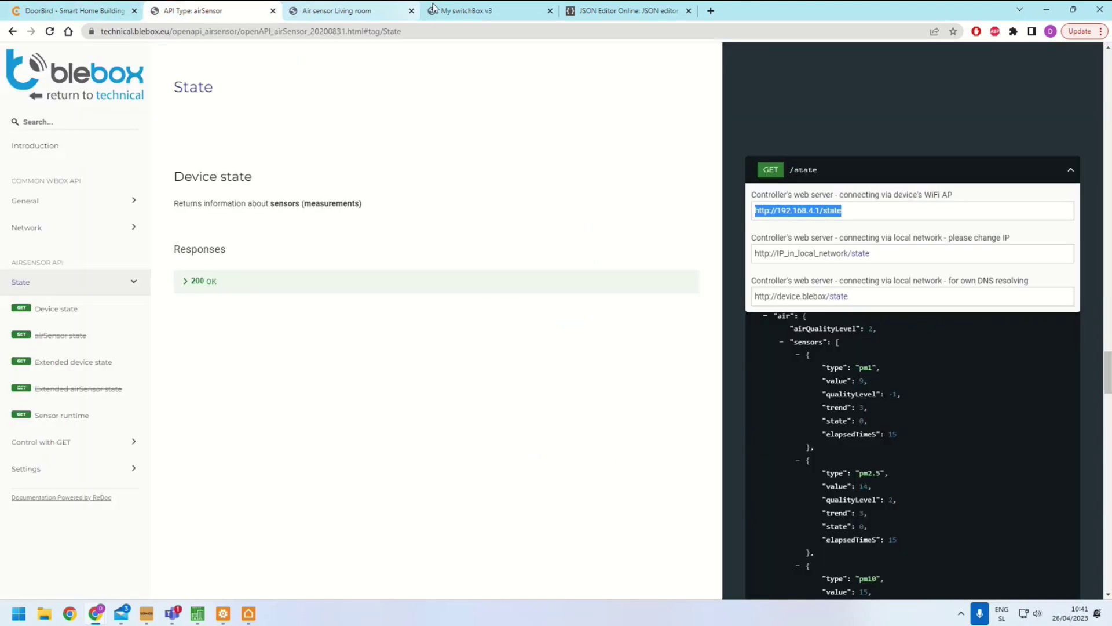
left_click(492, 13)
left_click(626, 10)
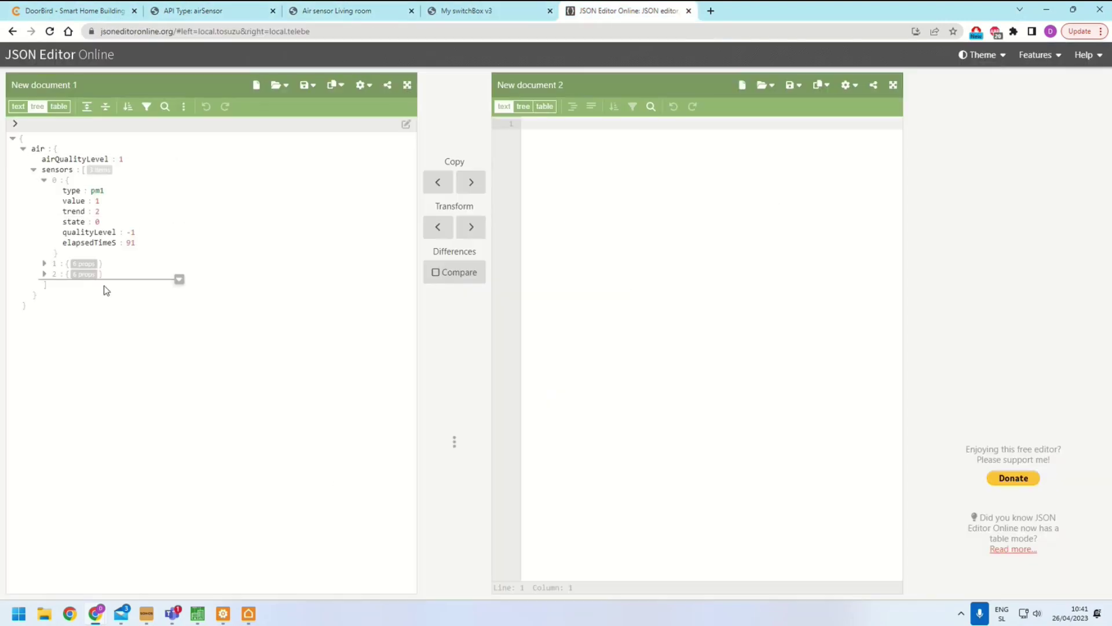
left_click(44, 181)
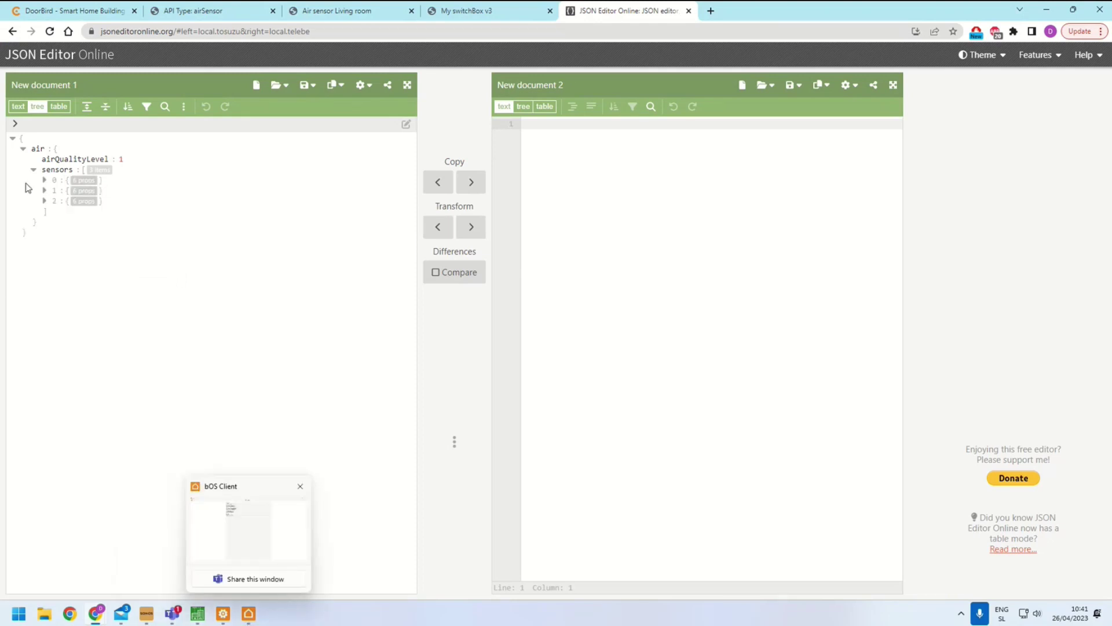
left_click(45, 181)
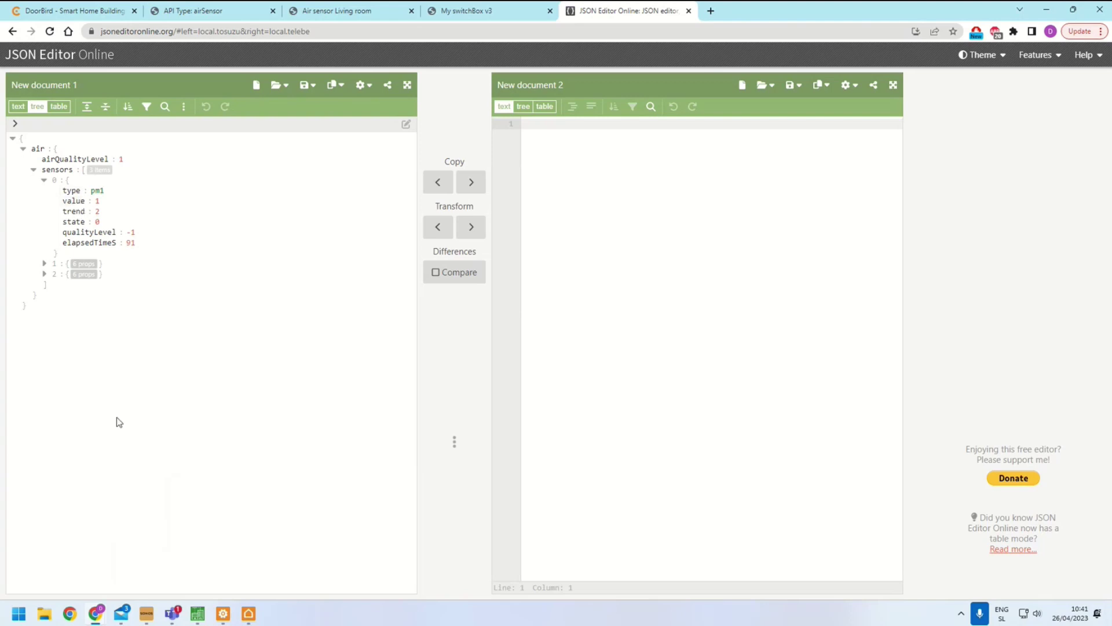
Switch to bOS Configurator and add a Double parser named "PM1" under the State command
left_click(223, 615)
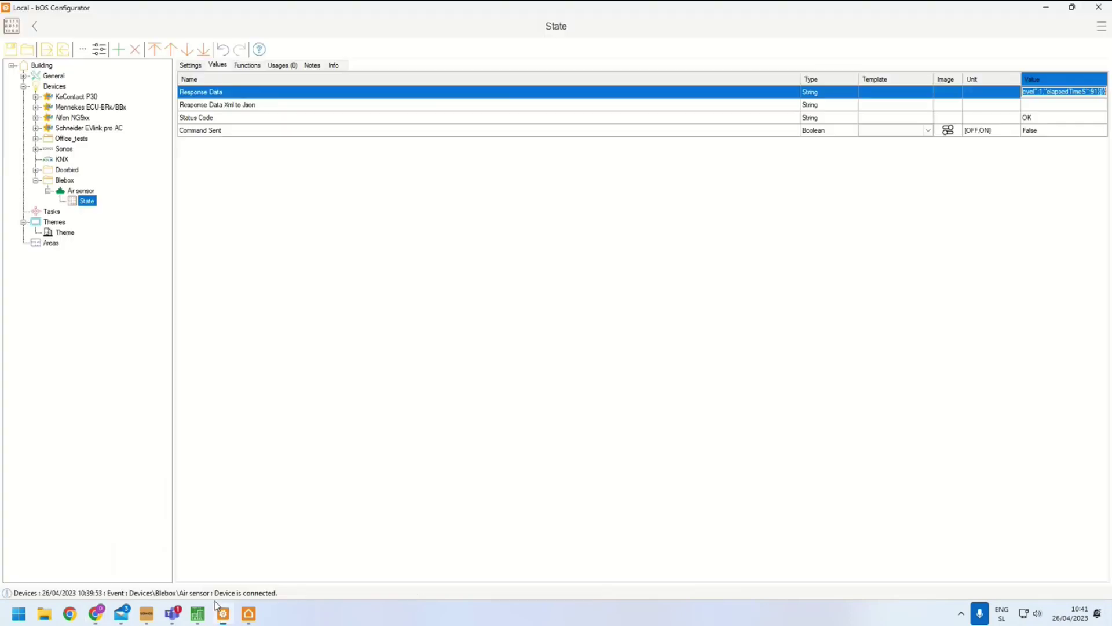
right_click(87, 201)
left_click(113, 212)
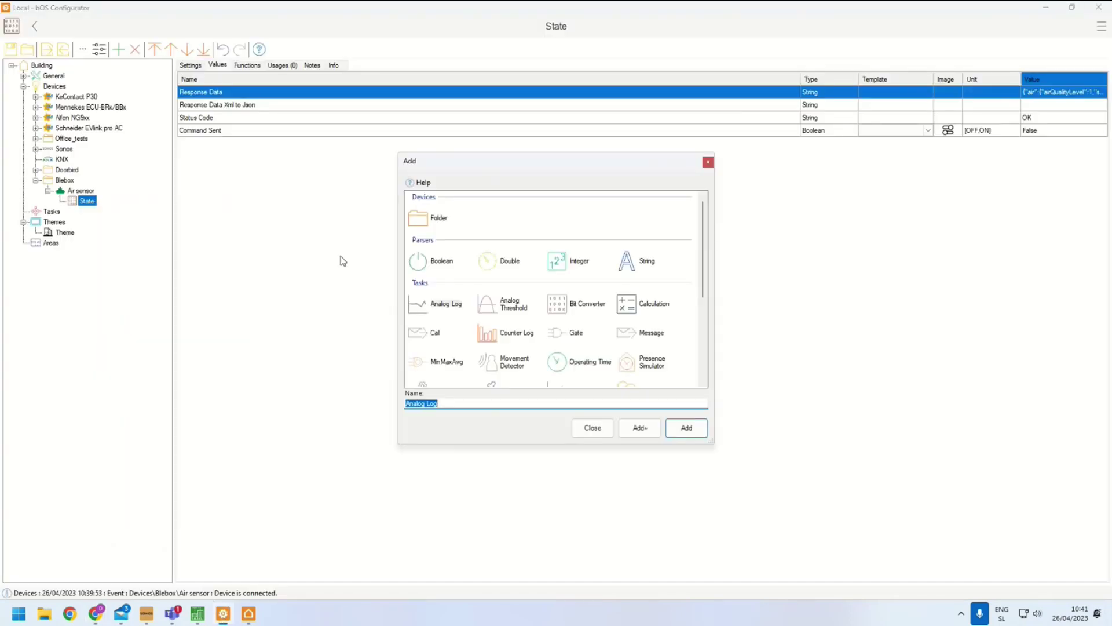
left_click(499, 262)
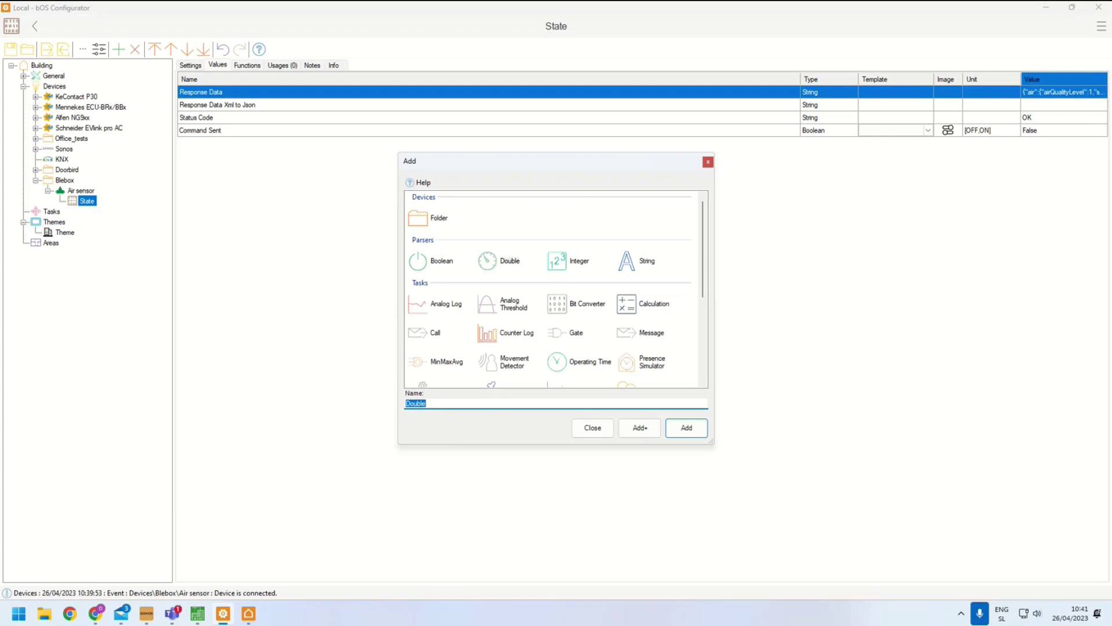
type("PM1")
key("Return")
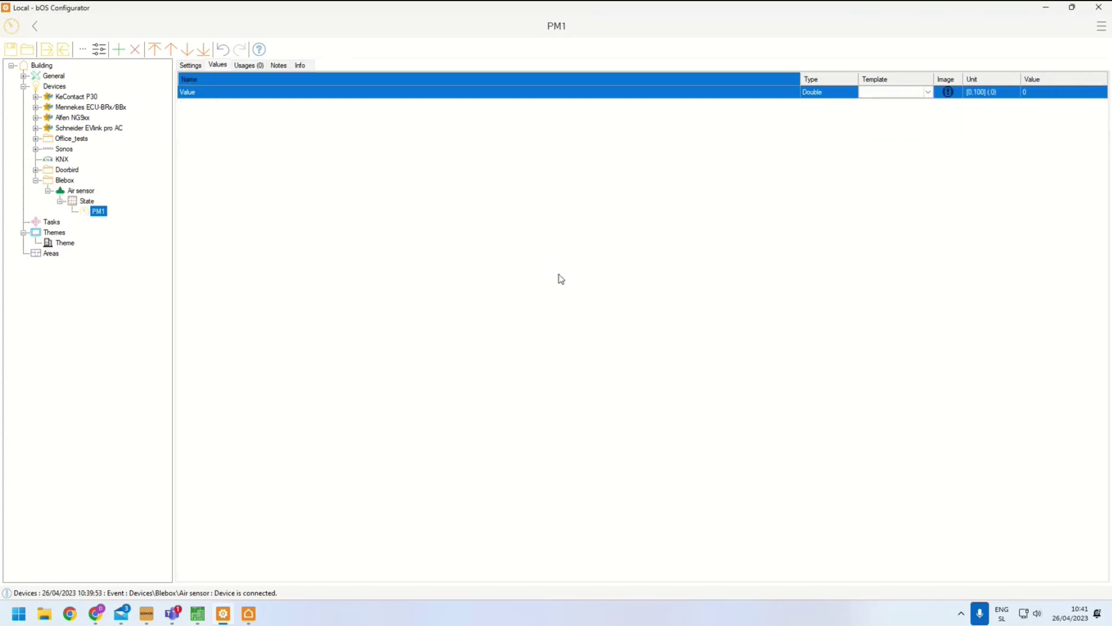
Open the Token Name setting of the PM1 parser for editing
left_click(200, 68)
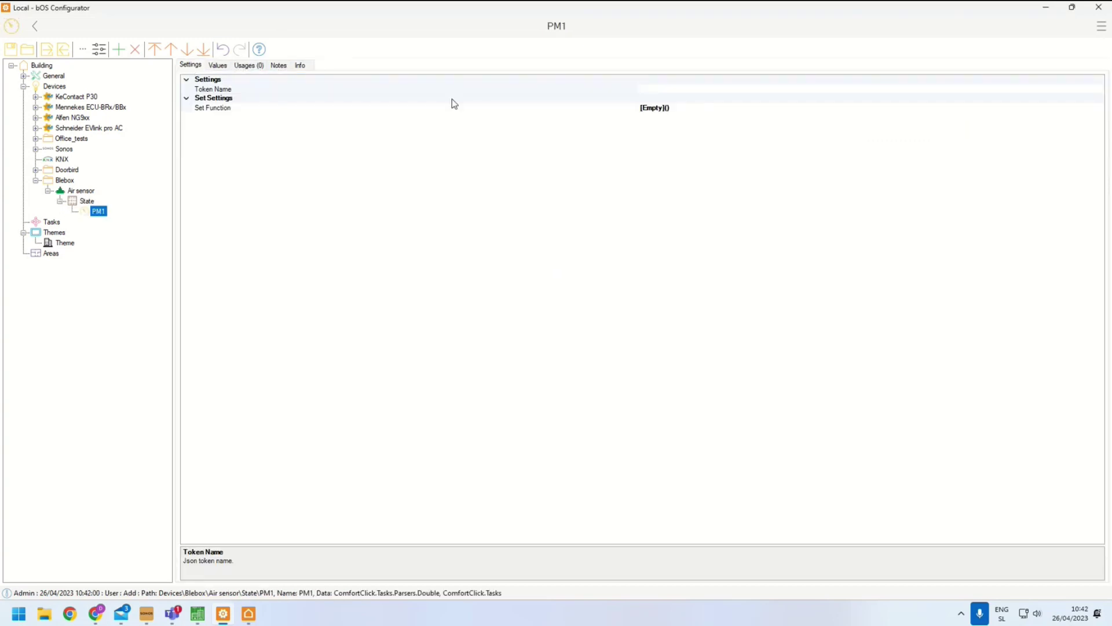
left_click(213, 90)
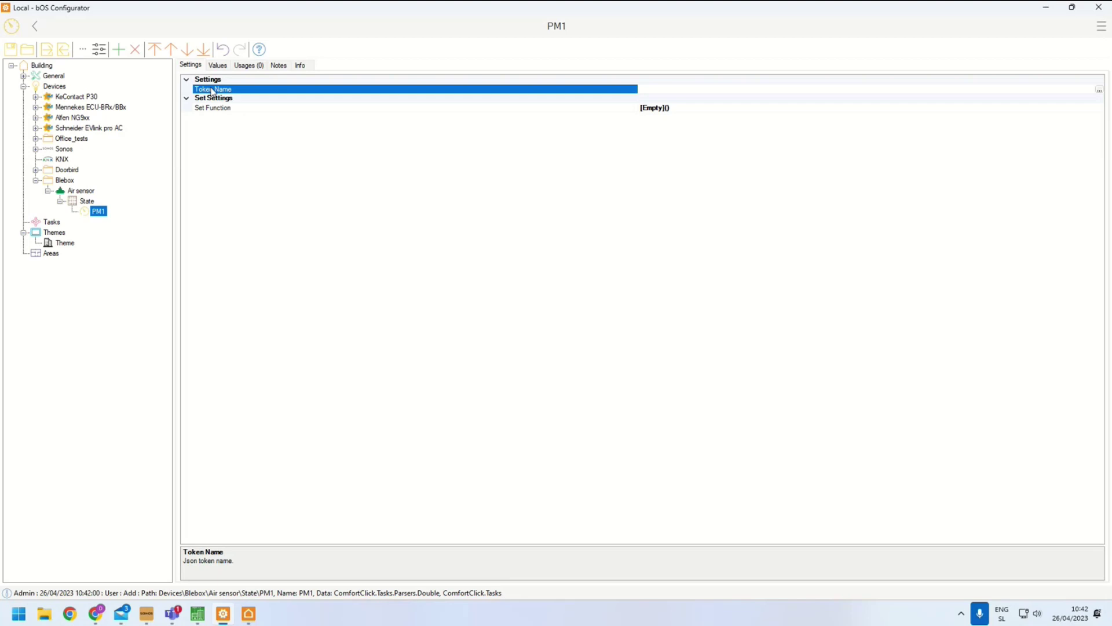
left_click(1100, 91)
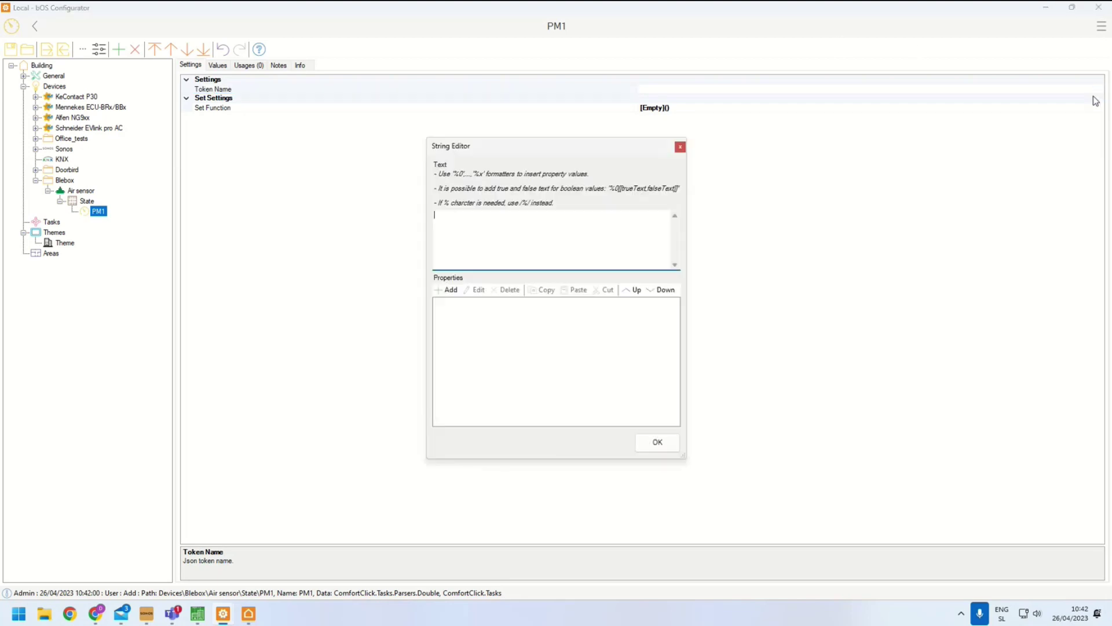
Switch to JSON Editor Online and examine how air, sensors and sensor 0 are nested in the tree
key("alt+Tab")
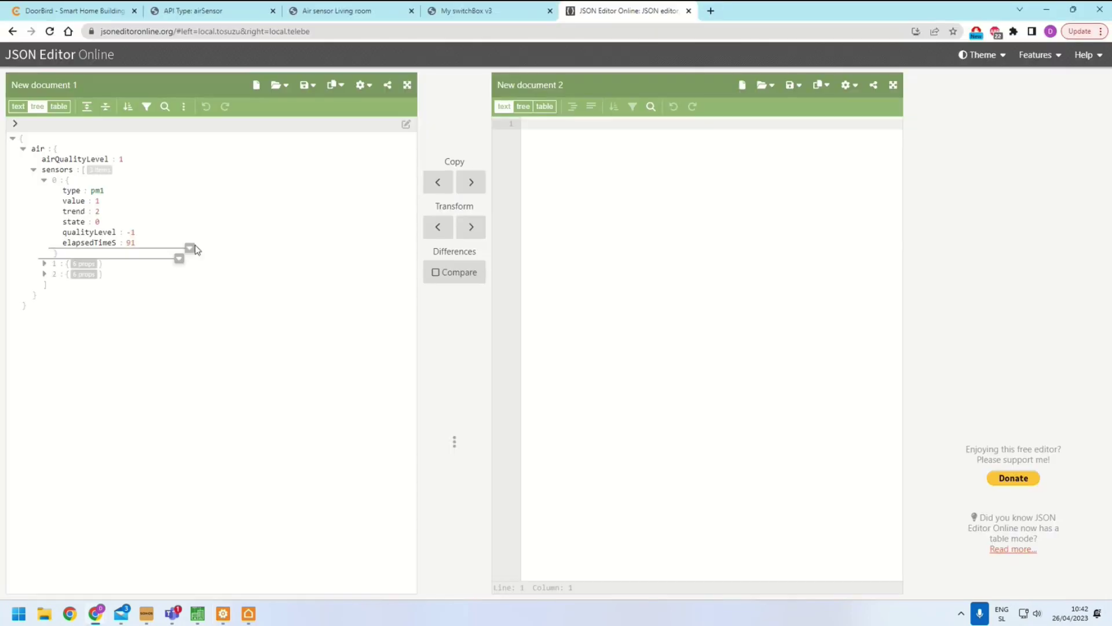
left_click(44, 180)
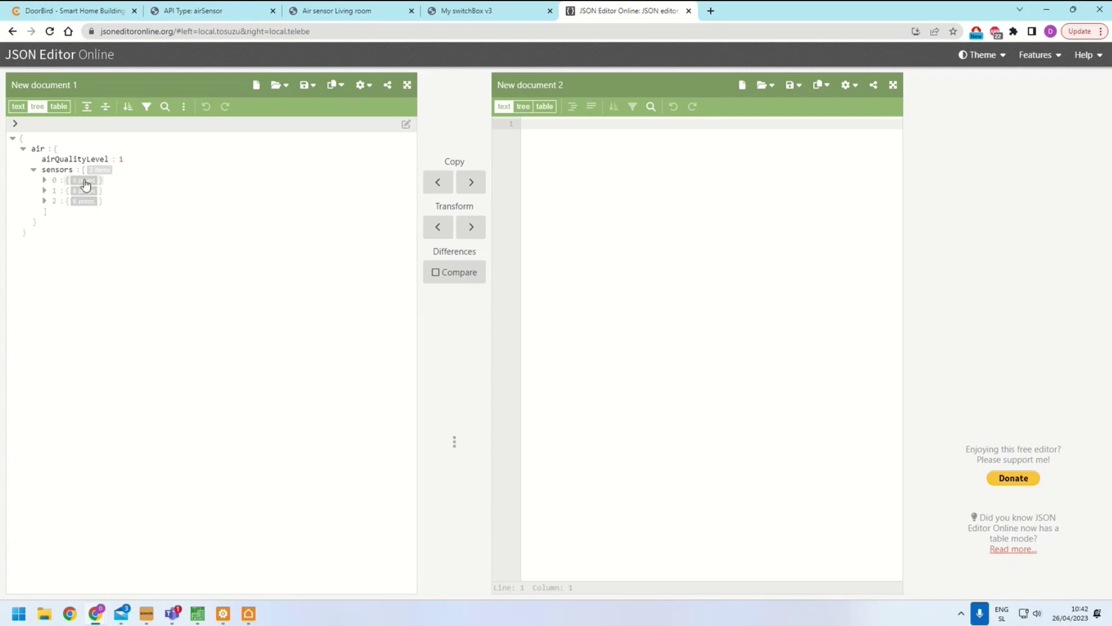
left_click(45, 180)
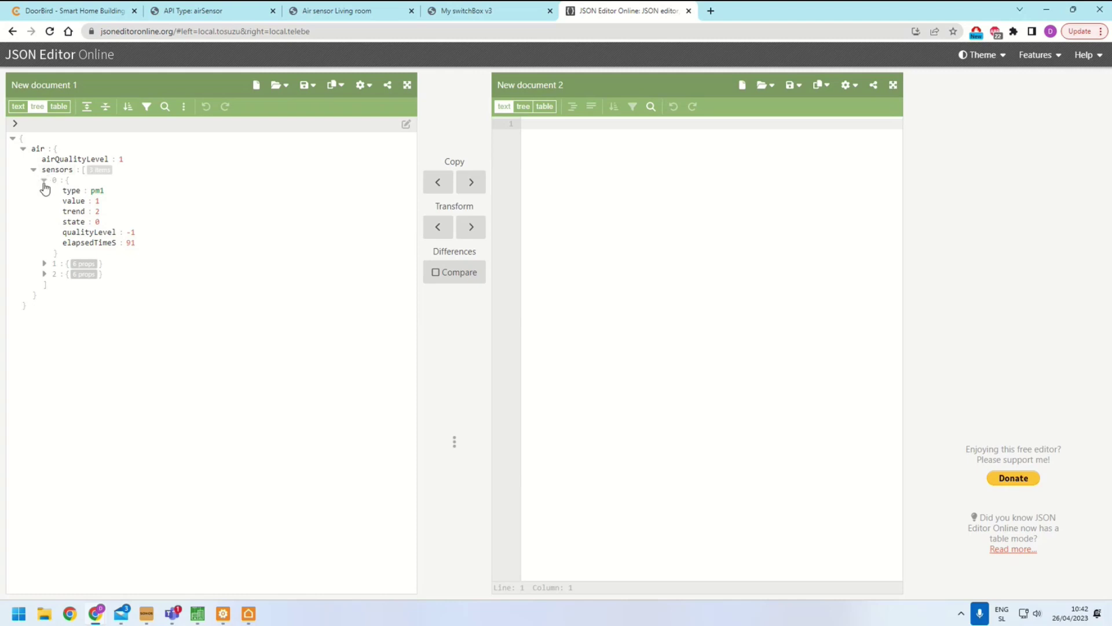
left_click(45, 180)
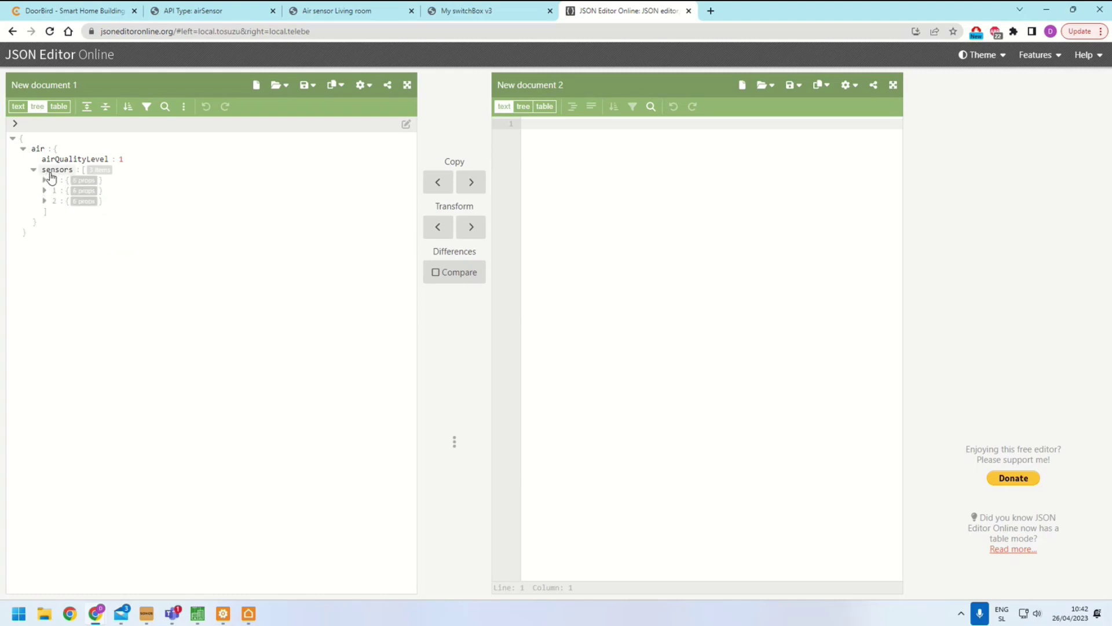
left_click(45, 181)
left_click(45, 180)
left_click(34, 170)
left_click(23, 149)
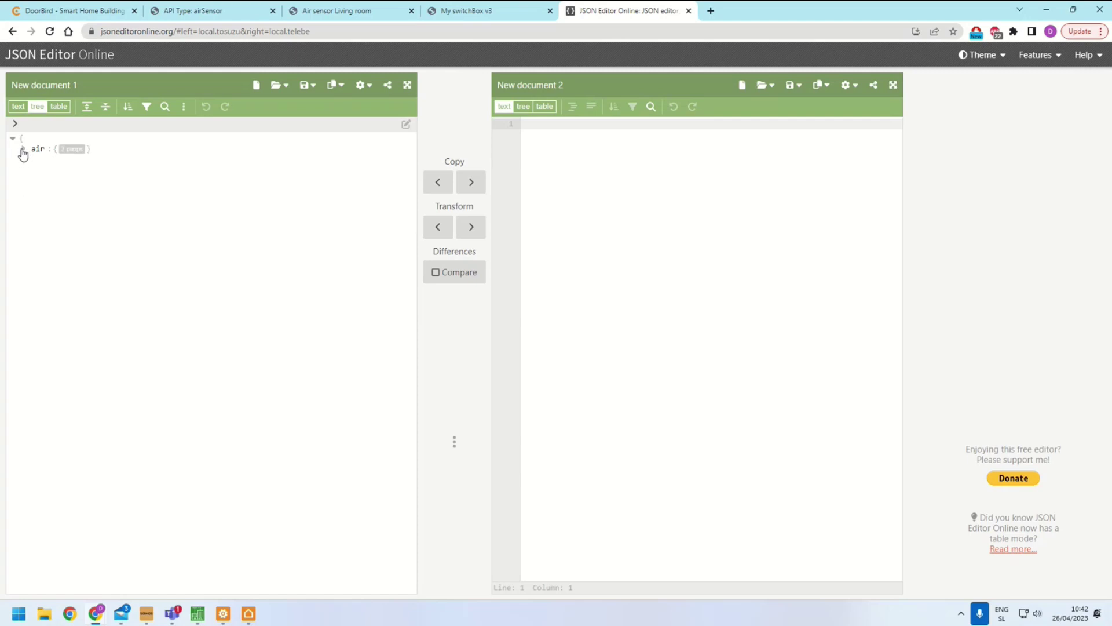
left_click(23, 149)
left_click(33, 170)
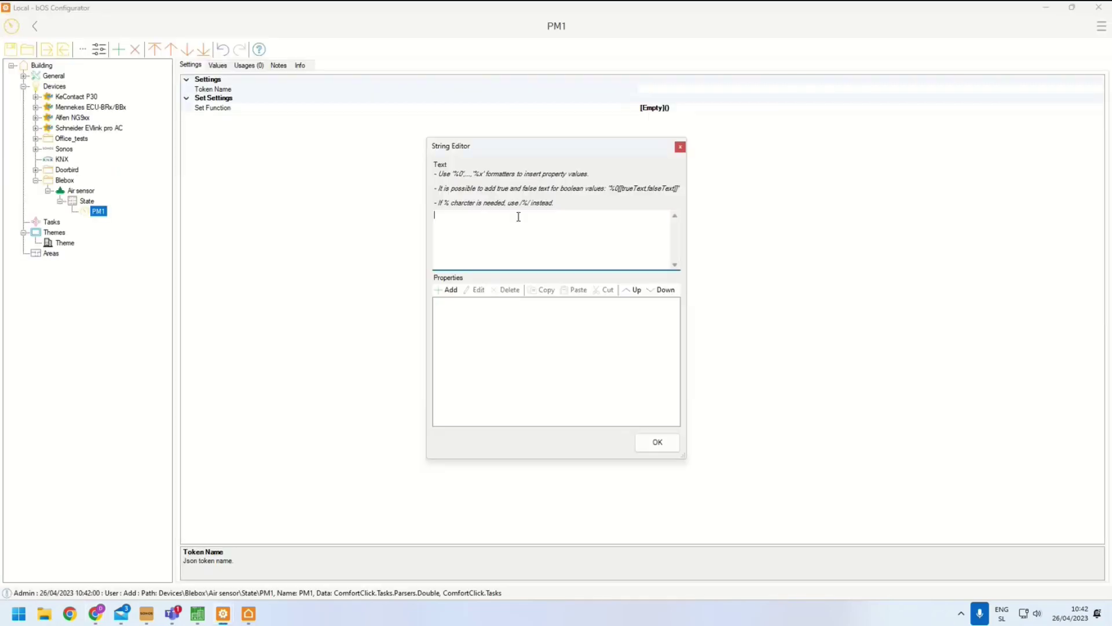
Enter "air.sensor" in bOS Configurator as the start of PM1's token name and compare it with the JSON tree
type("air.sensor")
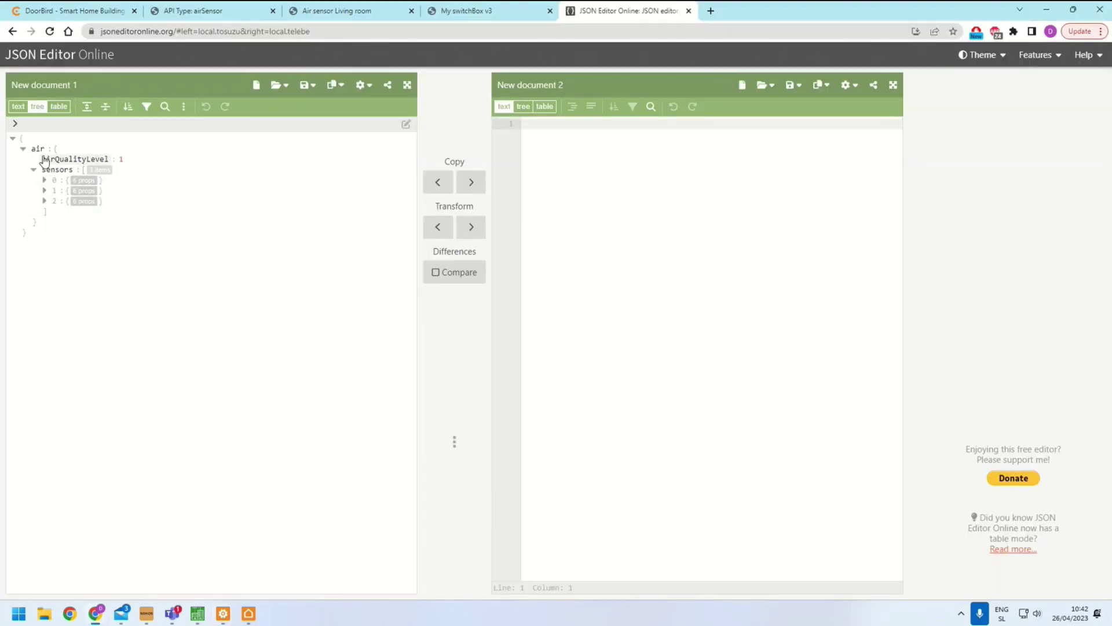
left_click(23, 149)
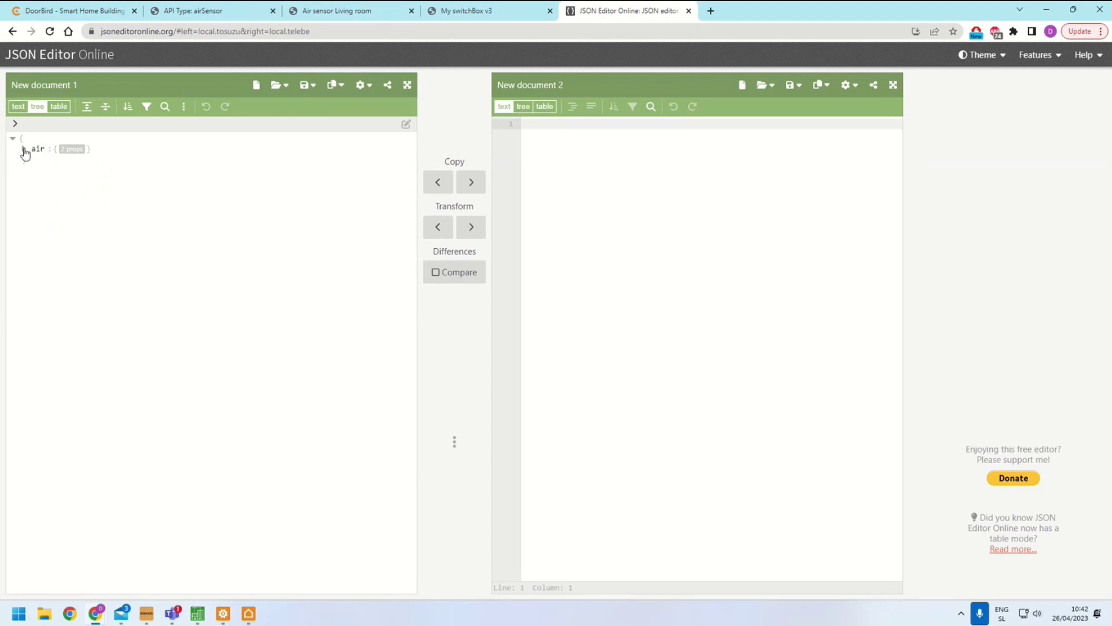
left_click(23, 149)
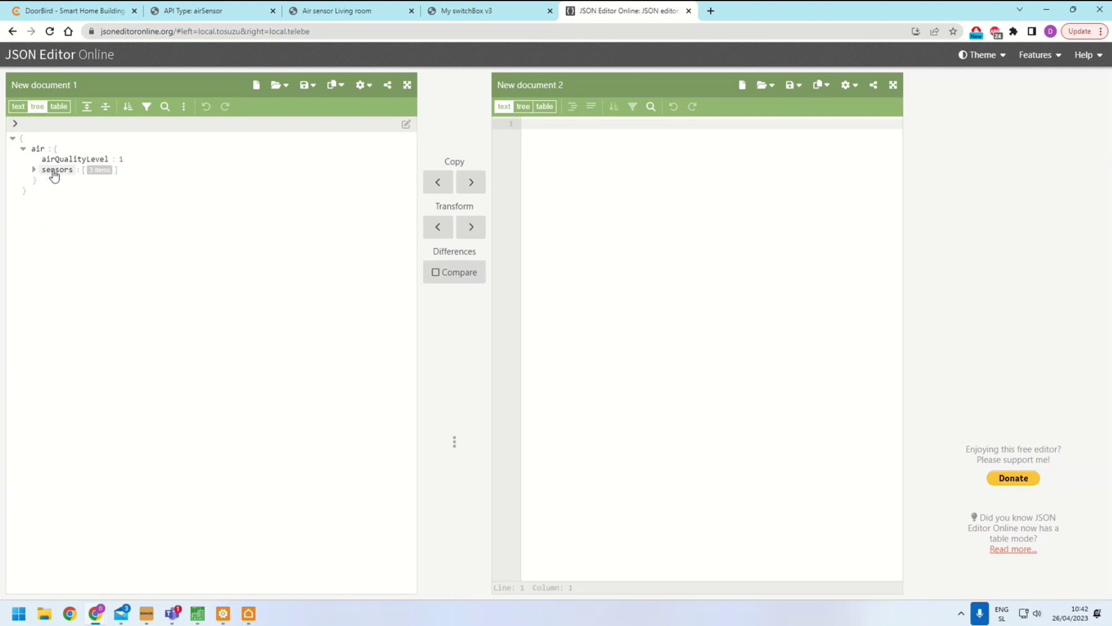
key("alt+Tab")
left_click_drag(453, 216, 461, 216)
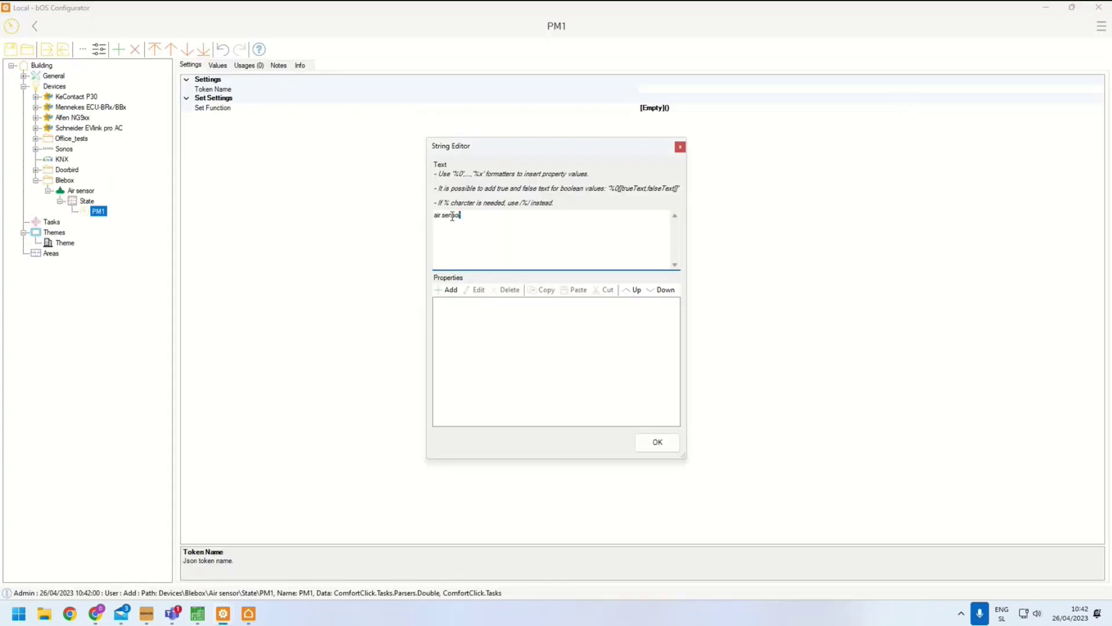
Locate sensor 0 inside the sensors array of the JSON tree and append its index [0] to PM1's token name
key("alt+Tab")
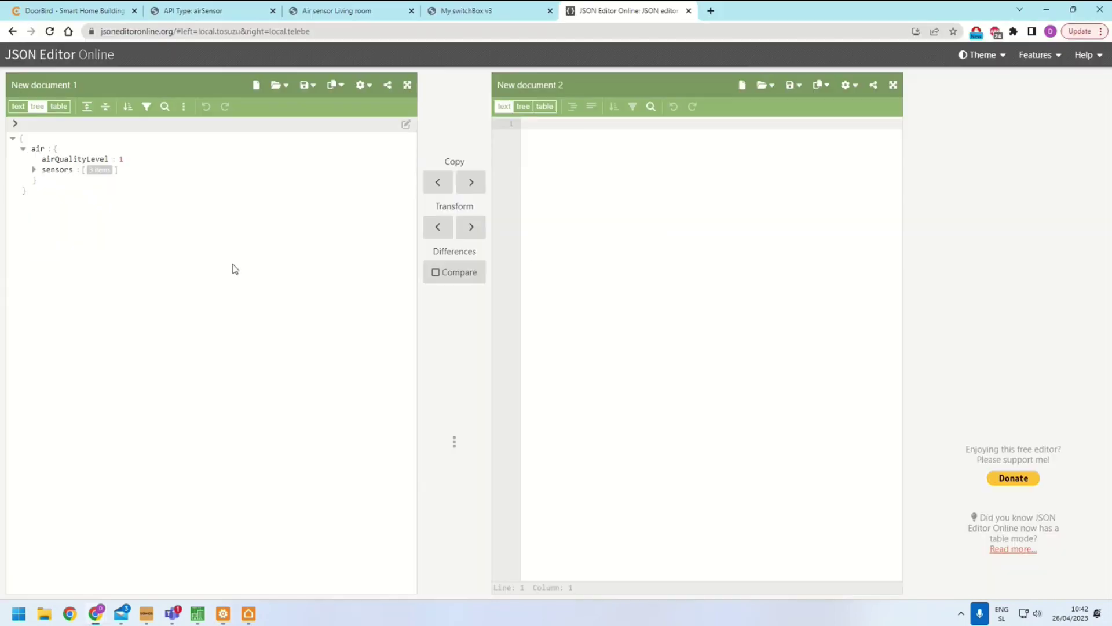
left_click(33, 169)
left_click(82, 170)
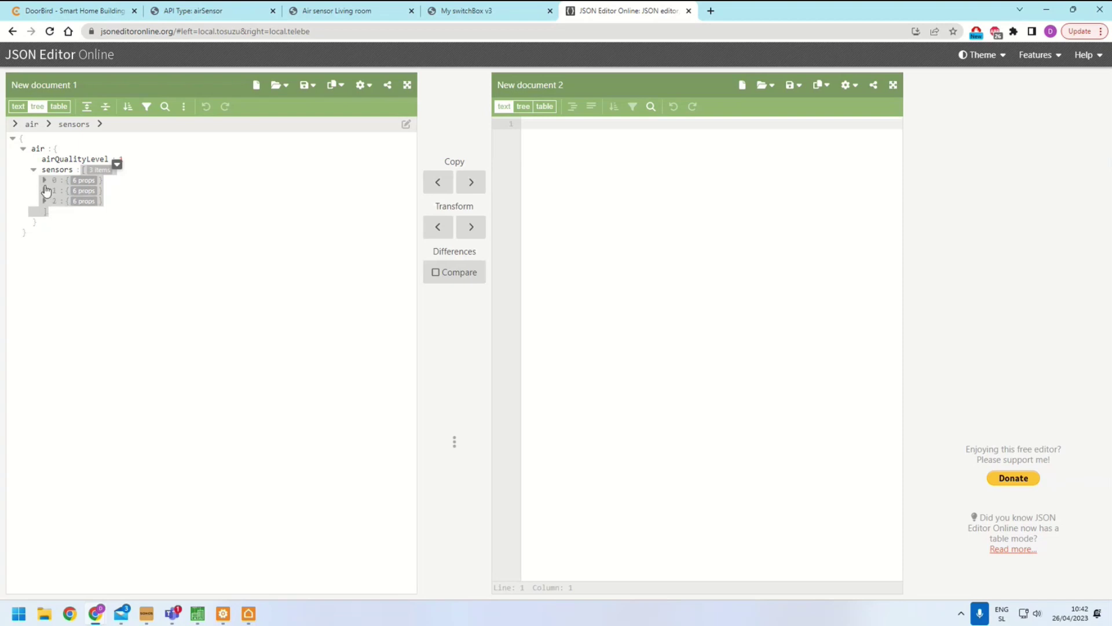
key("alt+Tab")
left_click(486, 222)
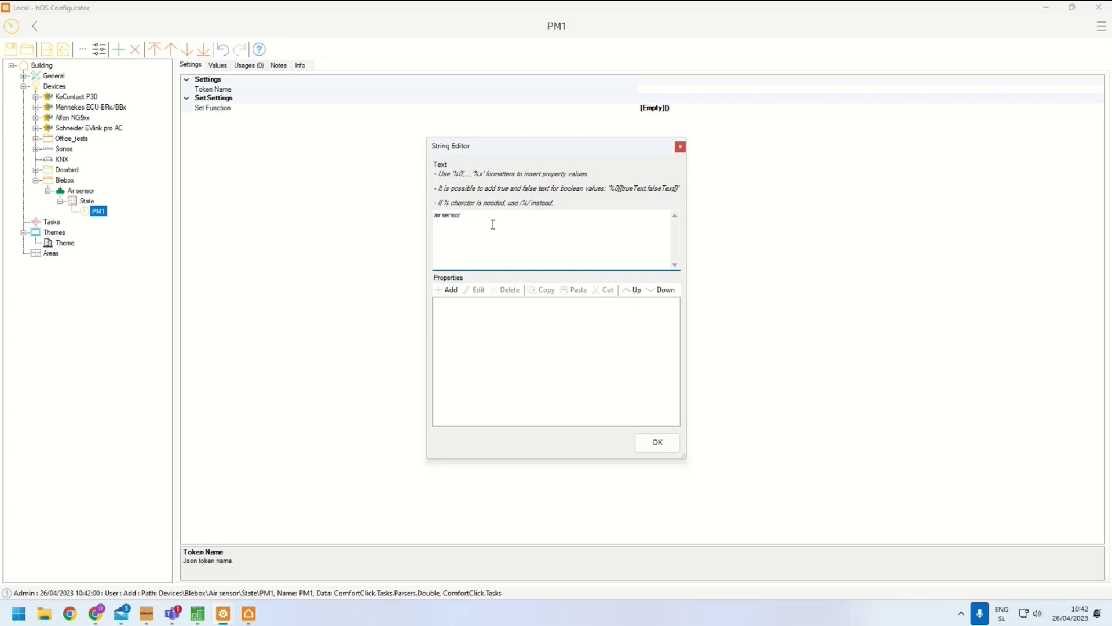
key("alt+Tab")
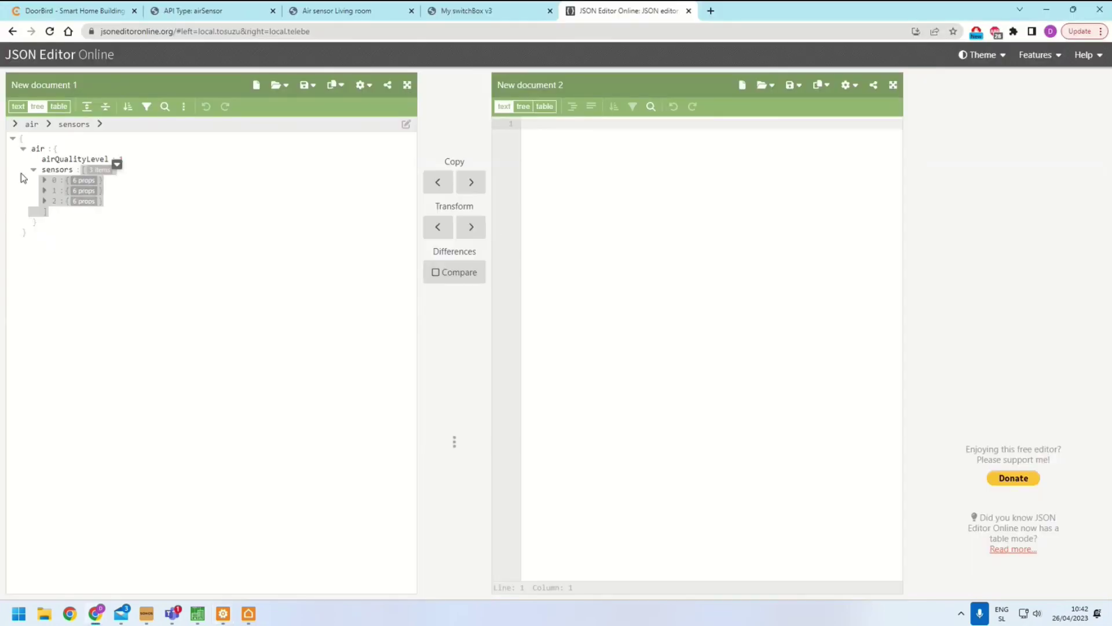
left_click(44, 181)
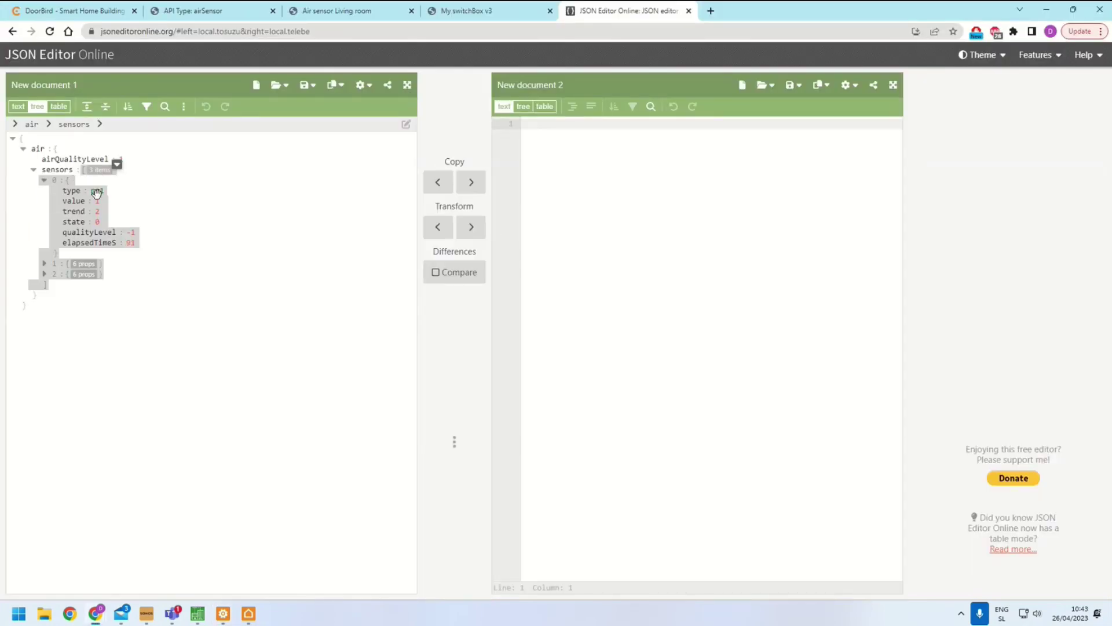
left_click(56, 190)
left_click(54, 180)
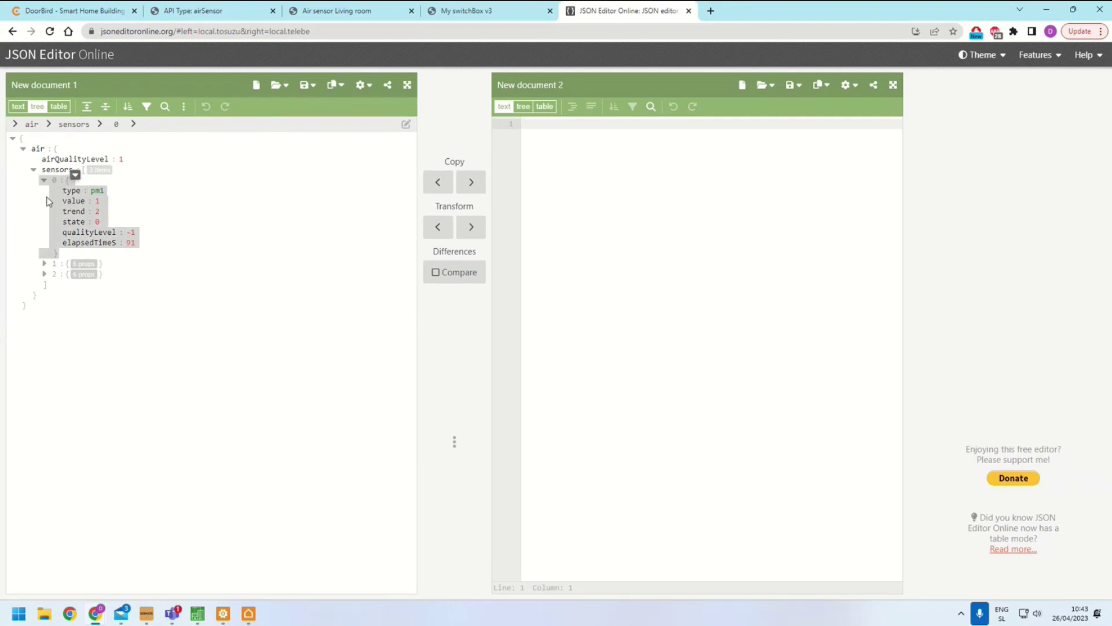
key("alt+Tab")
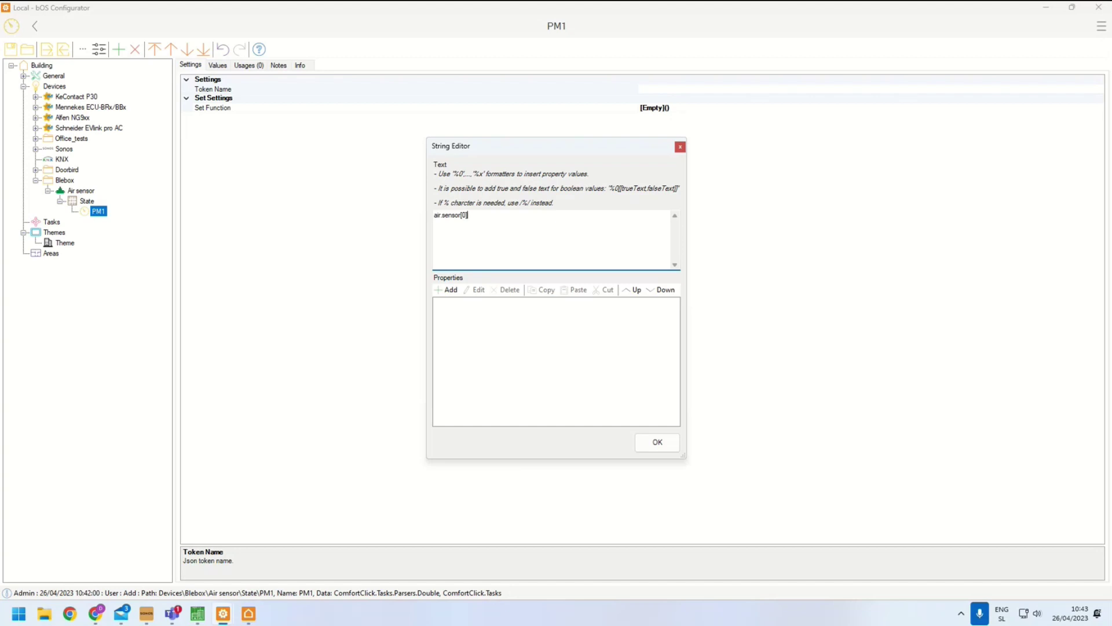
Append ".value" to PM1's token name to address sensor 0's value property, check it against the JSON tree and confirm it
key("alt+Tab")
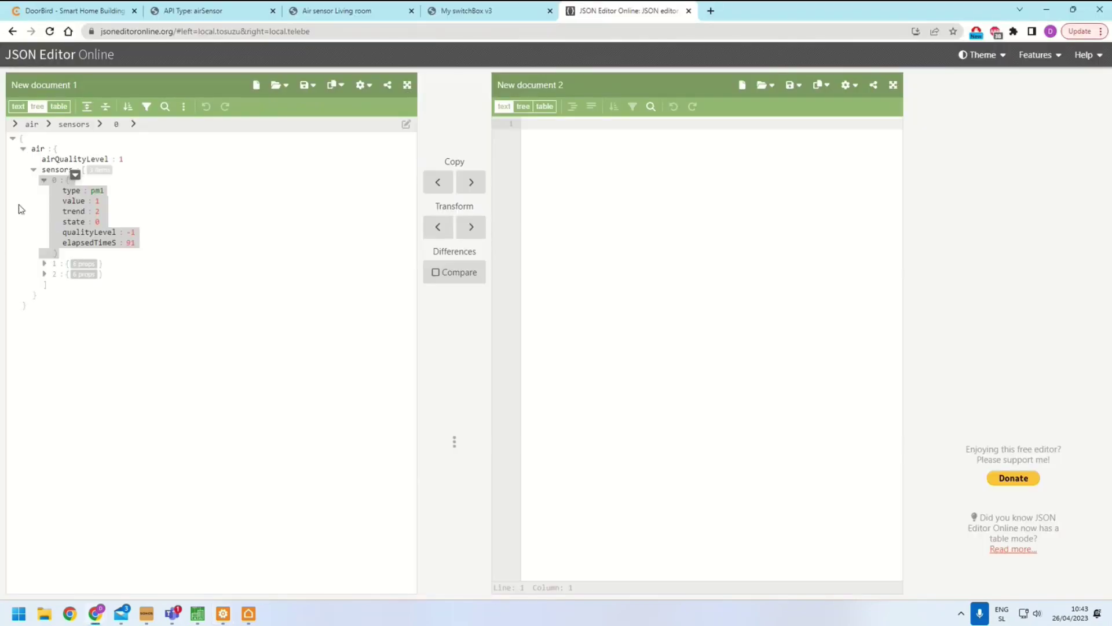
left_click(76, 209)
left_click(74, 201)
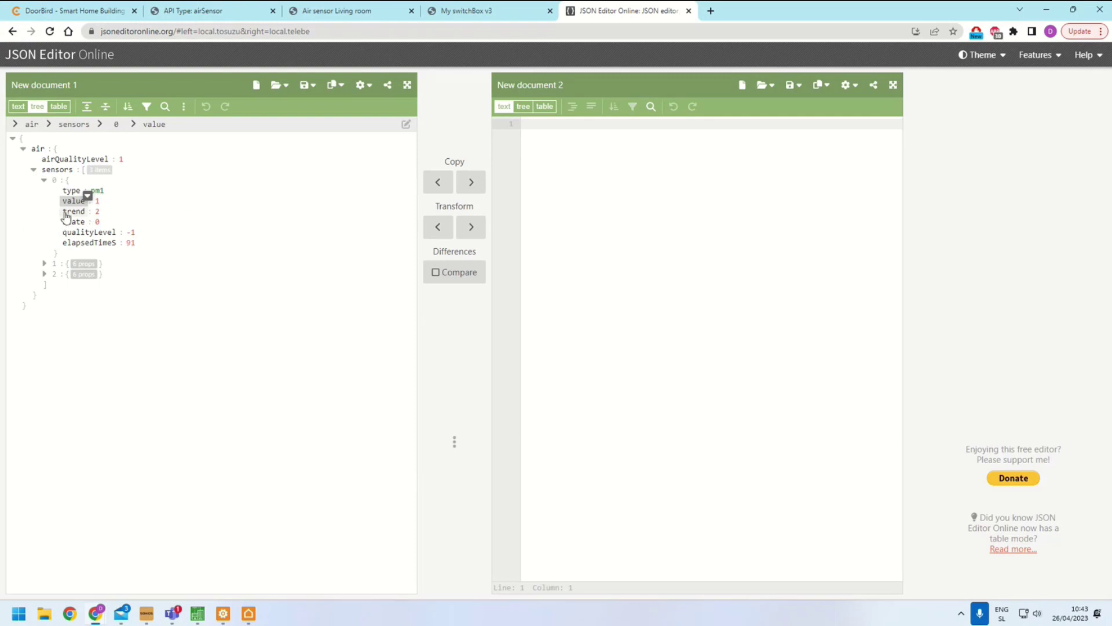
key("alt+Tab")
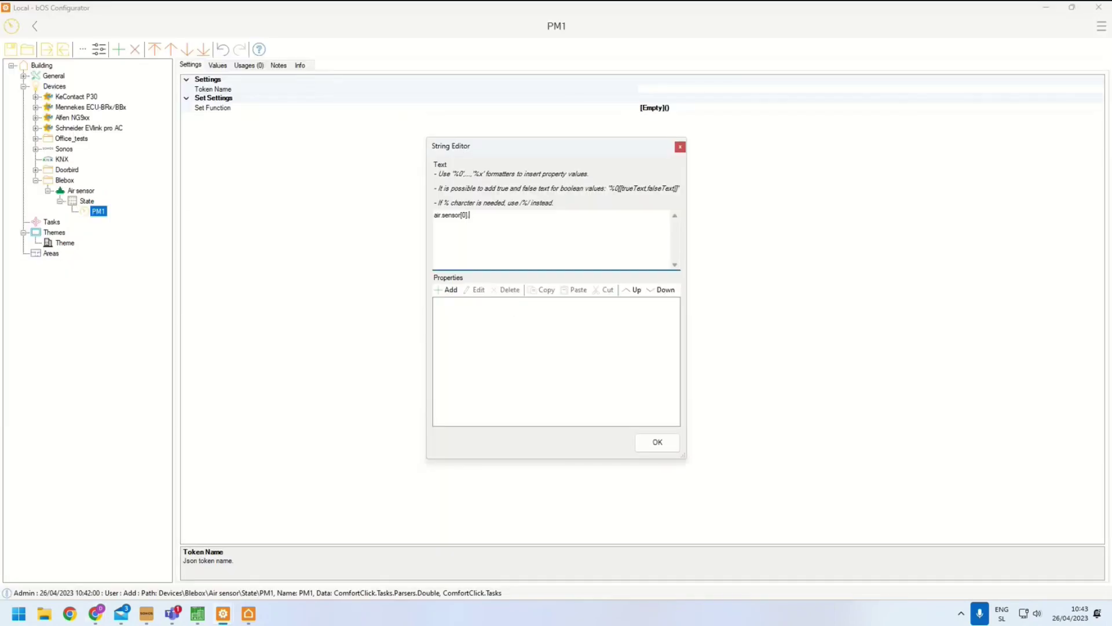
type("value")
key("alt+Tab")
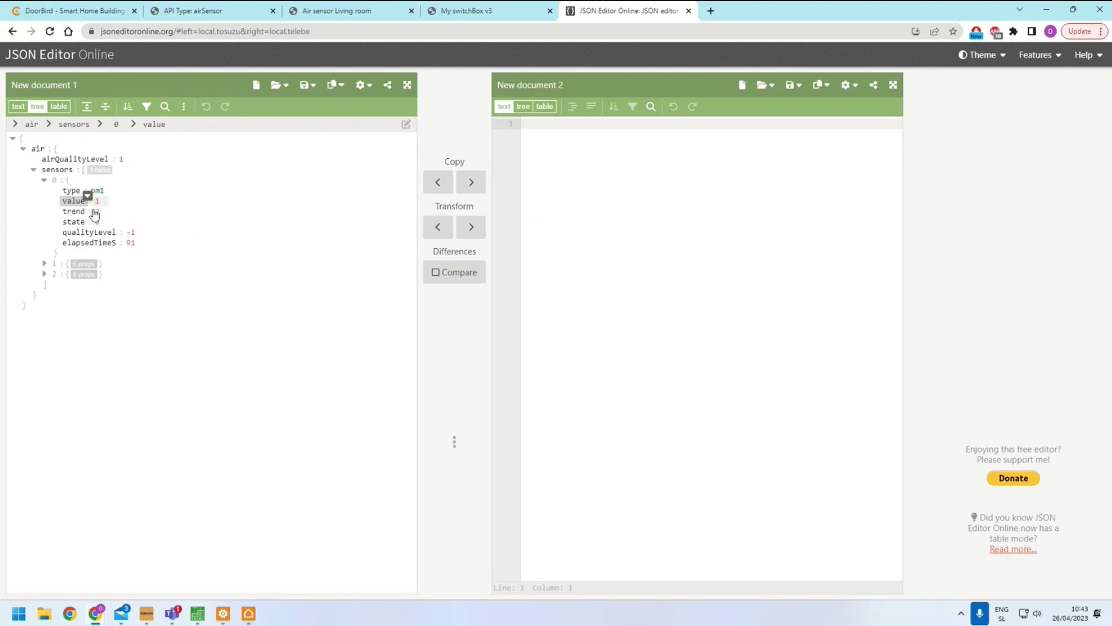
key("alt+Tab")
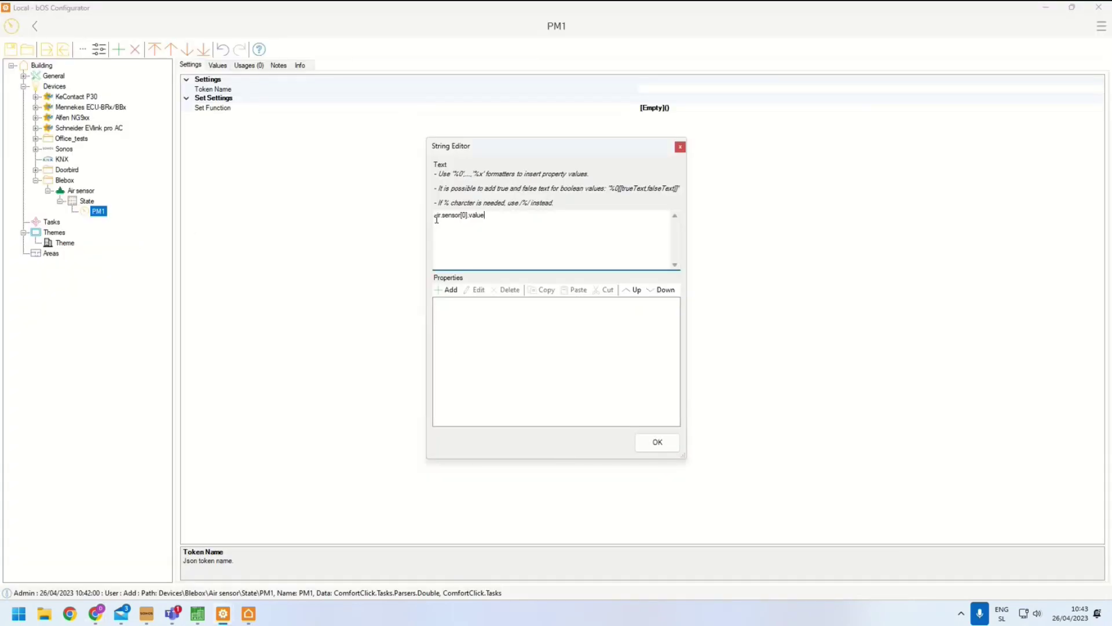
key("alt+Tab")
key("alt+Tab")
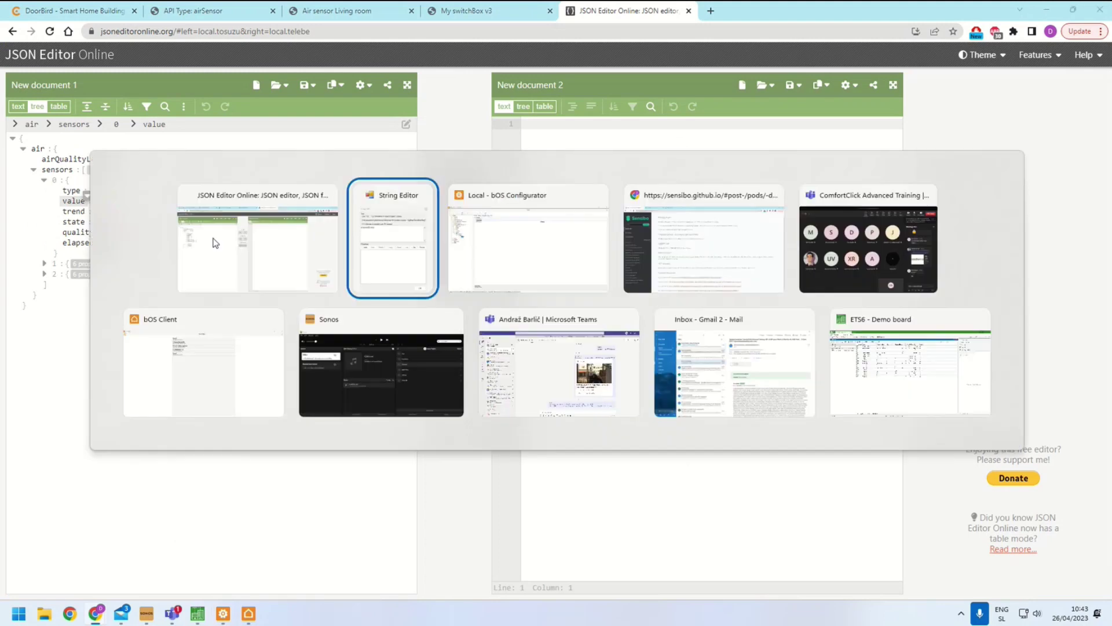
left_click(658, 442)
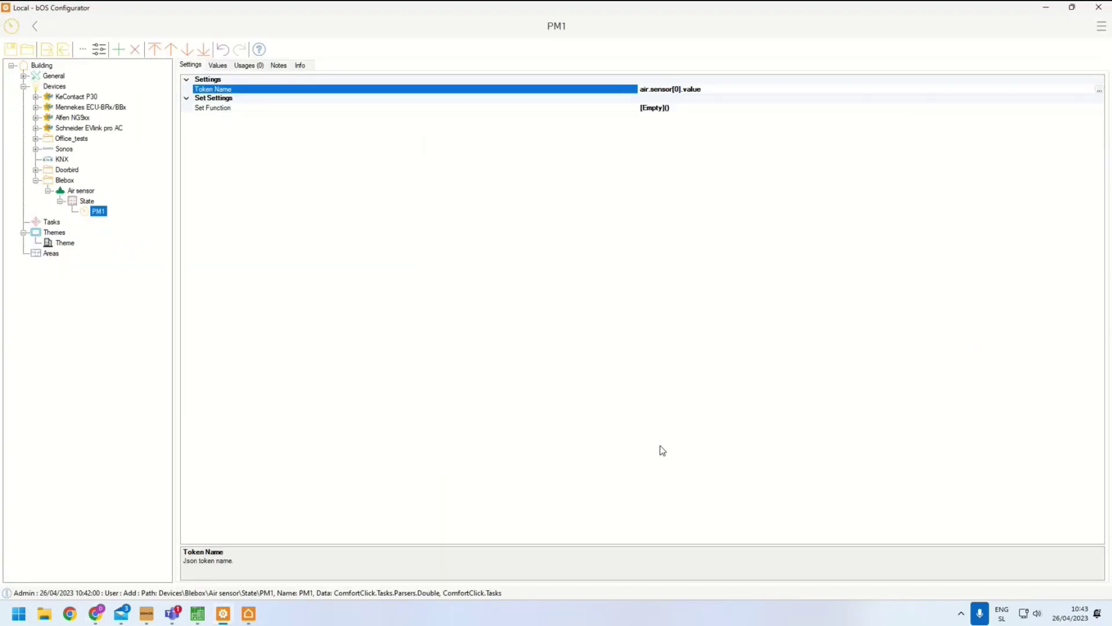
Check the State command's Send function, response values and settings, along with PM1's value and token name
left_click(86, 201)
left_click(248, 65)
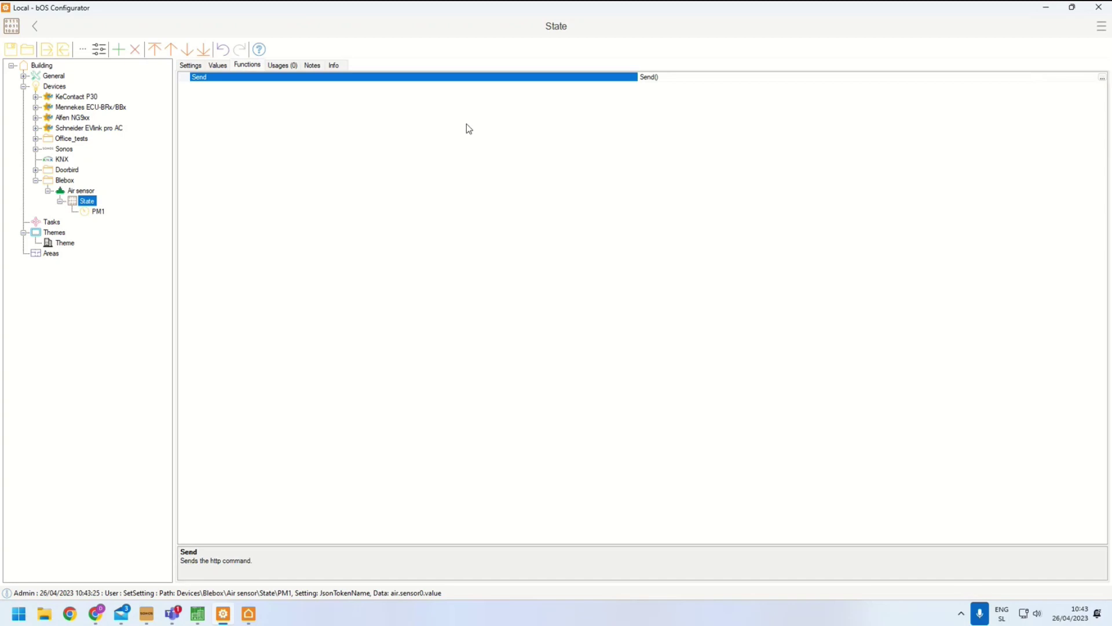
left_click(102, 210)
left_click(218, 66)
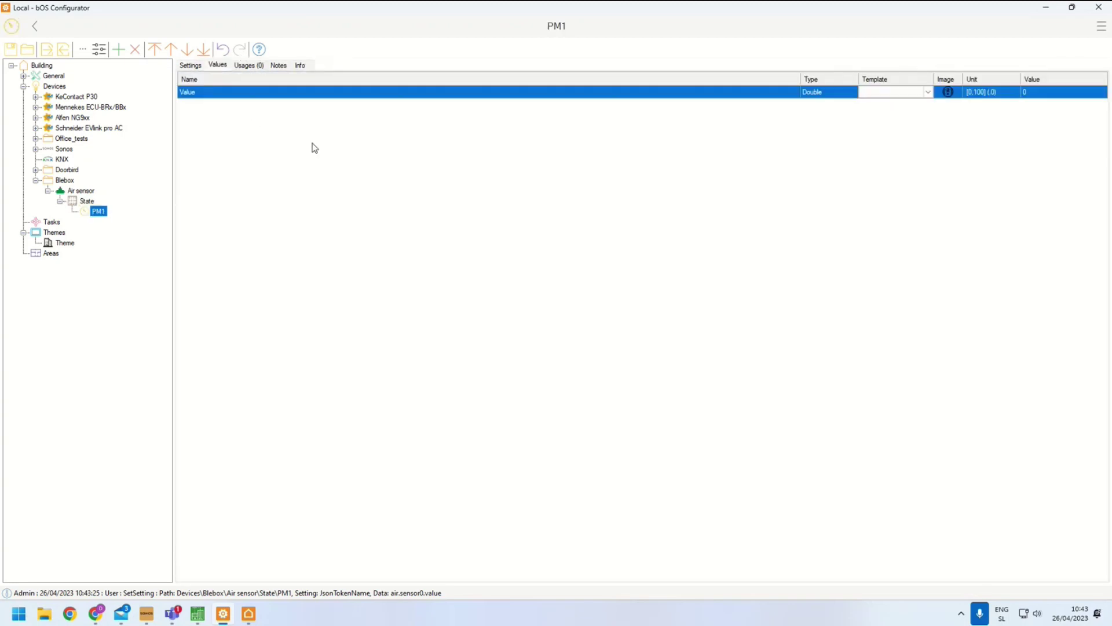
left_click(87, 201)
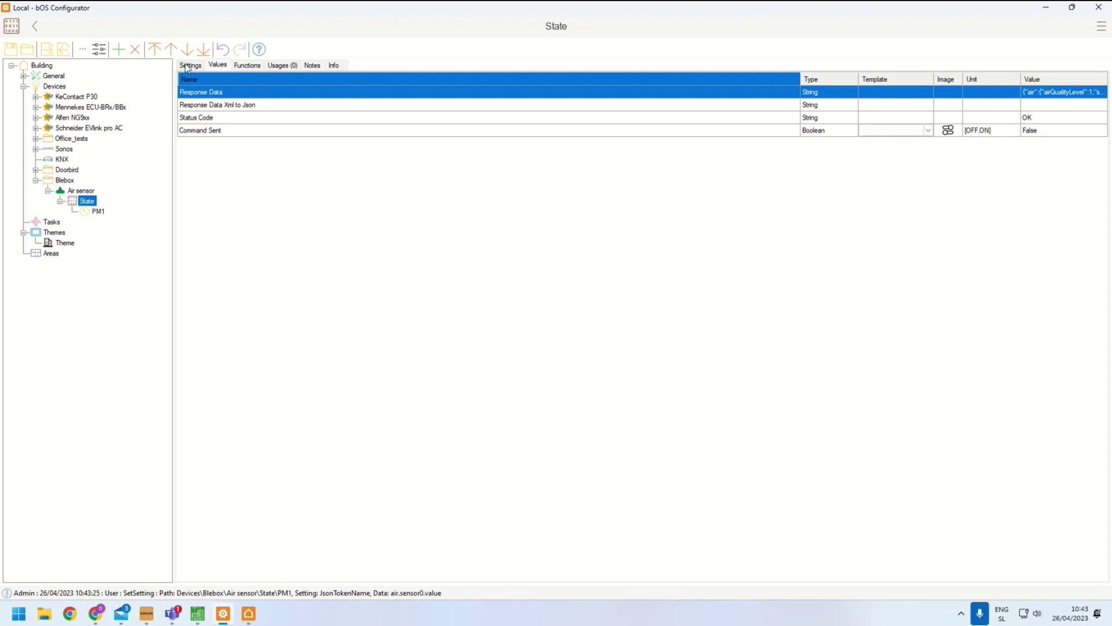
left_click(186, 66)
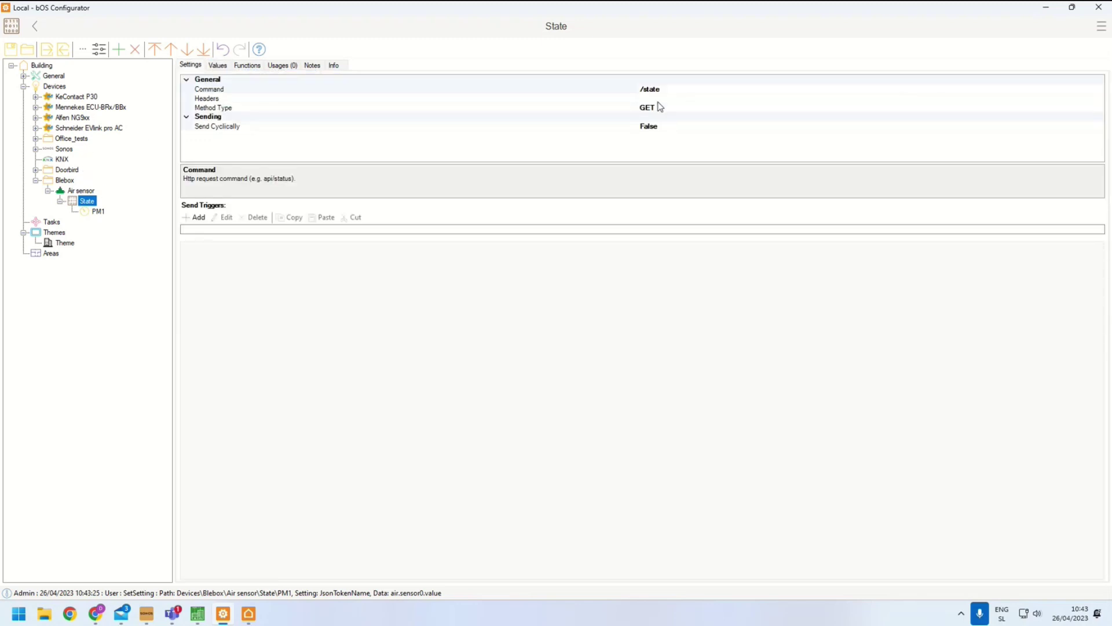
left_click(106, 212)
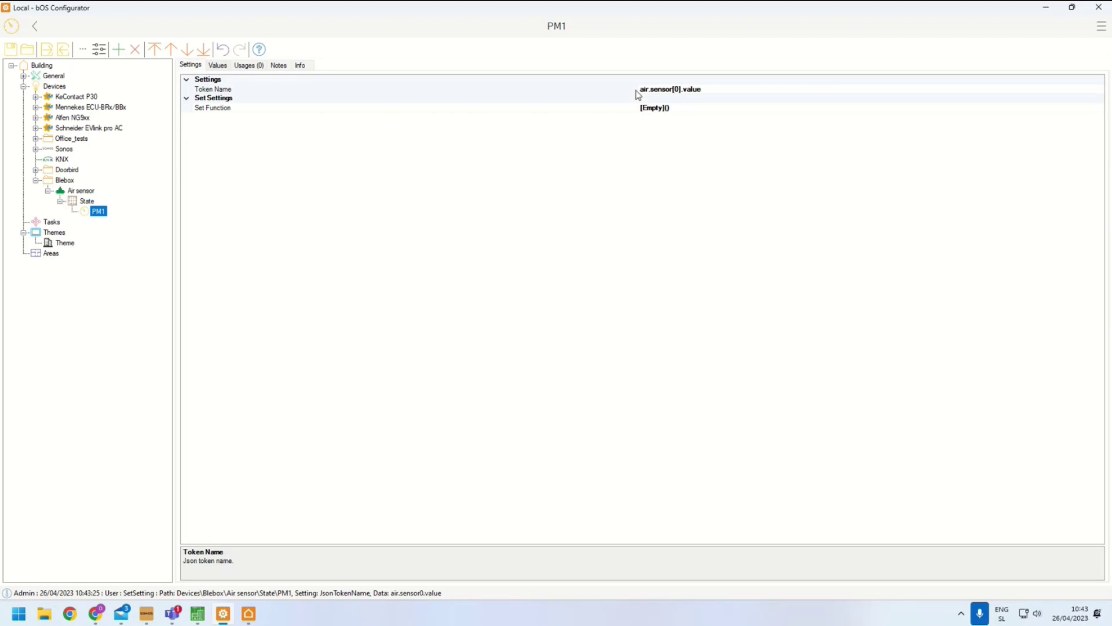
Check PM1's token name against the JSON tree and correct it to "air.sensors[0].value"
left_click(688, 91)
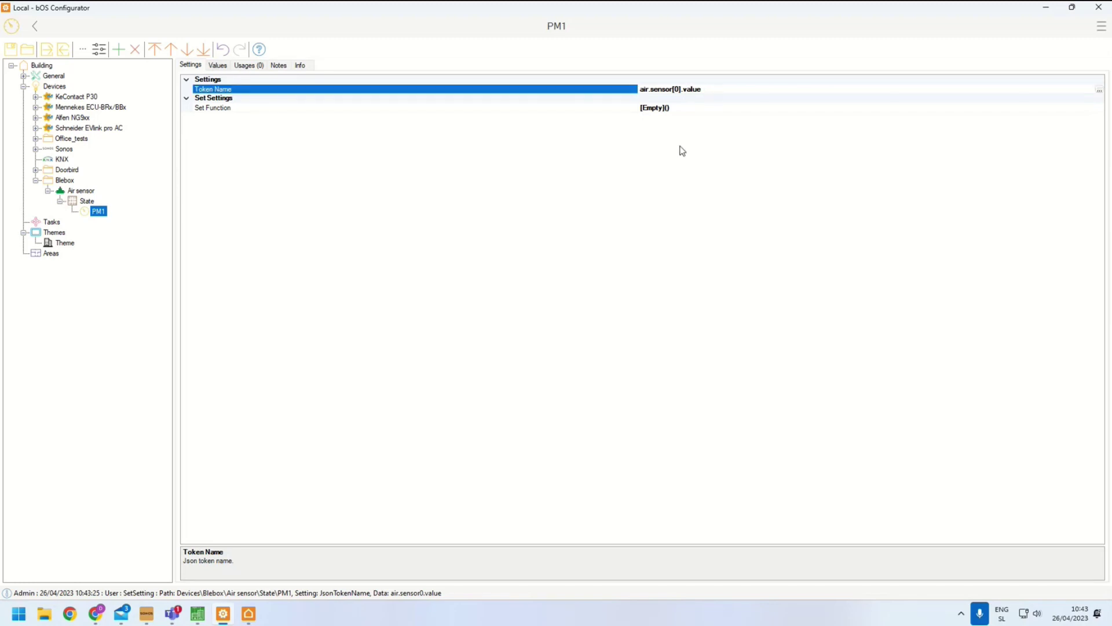
key("alt+Tab")
key("alt+Tab")
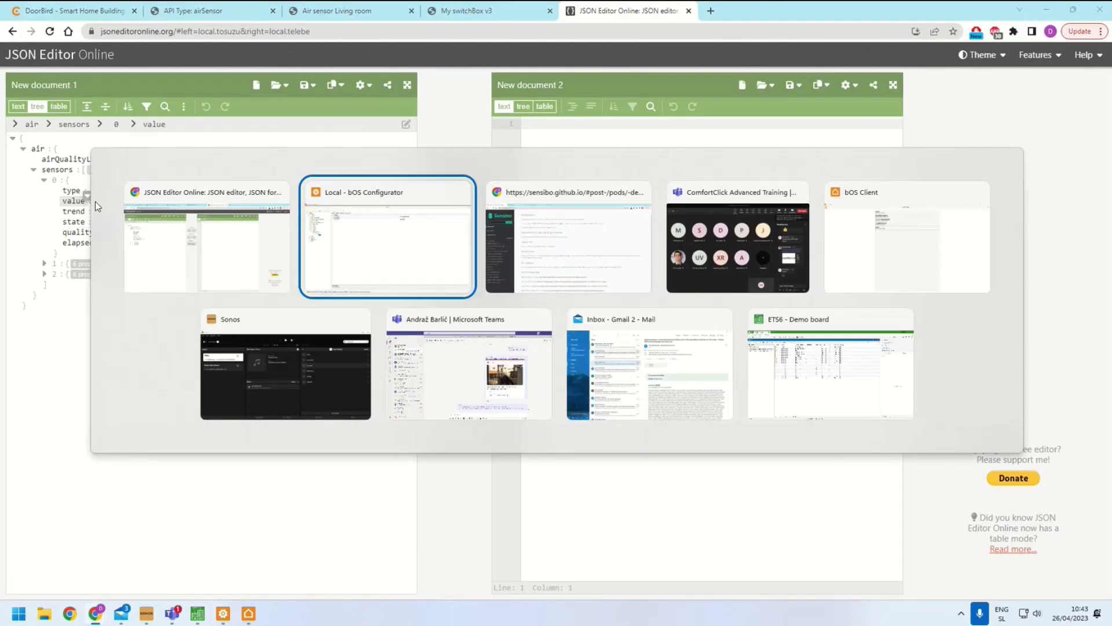
left_click(1100, 89)
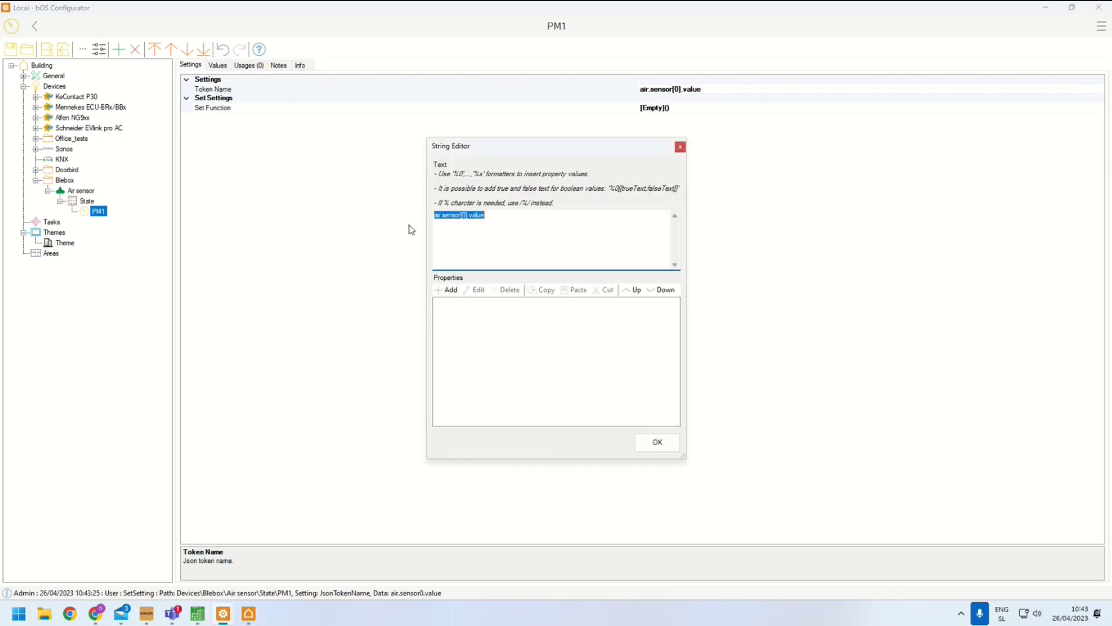
left_click(451, 290)
type("s")
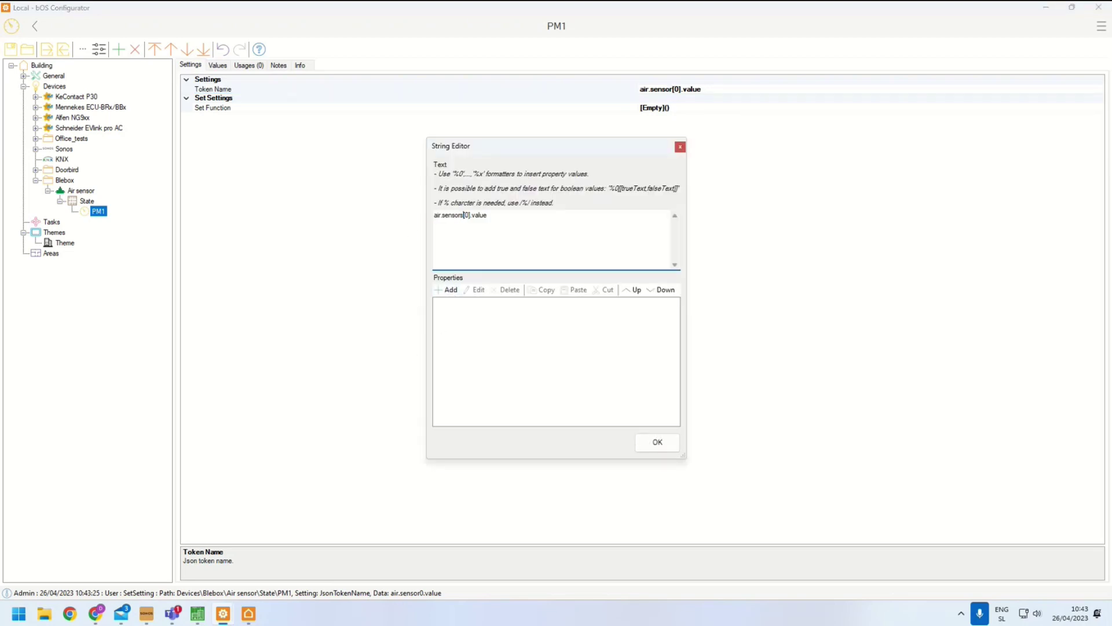
left_click(657, 442)
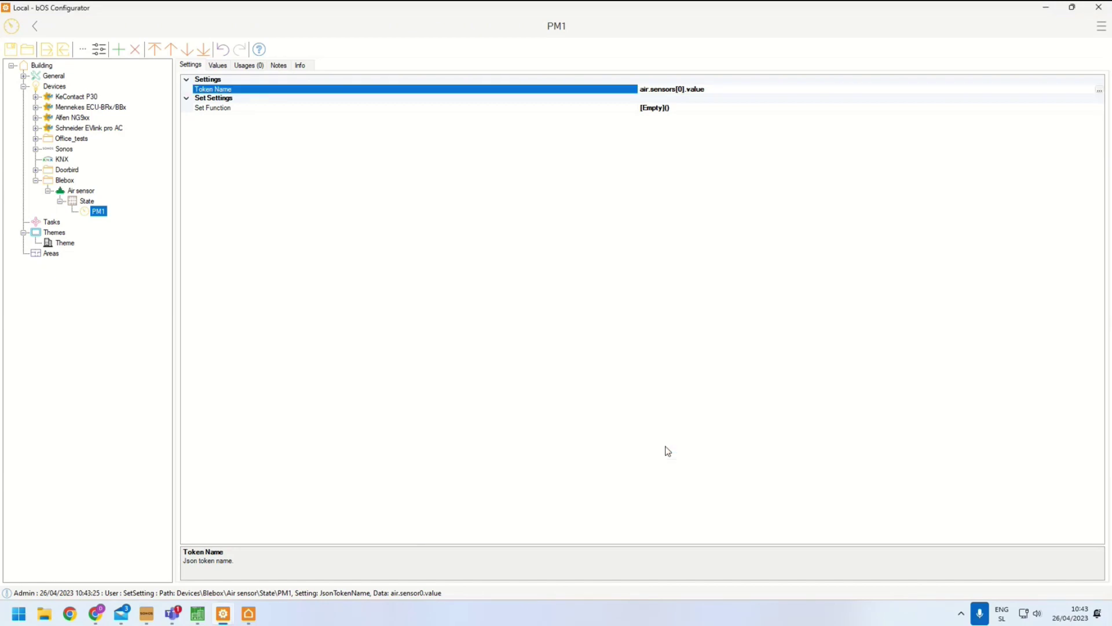
Run the State command's Send function and check the value of PM1
left_click(85, 201)
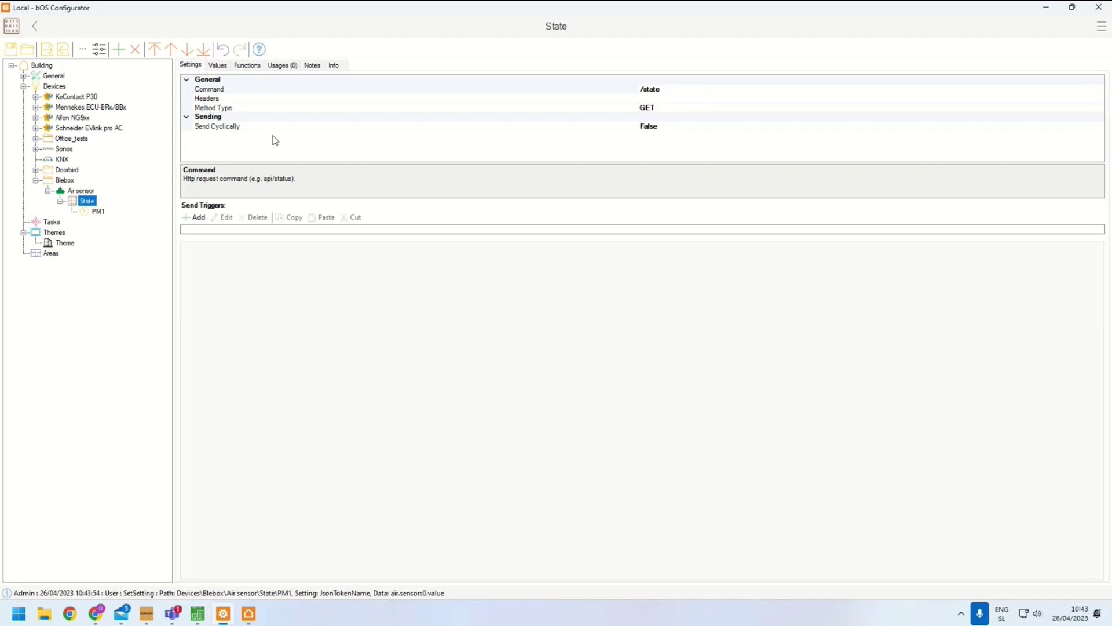
left_click(250, 67)
left_click(223, 77)
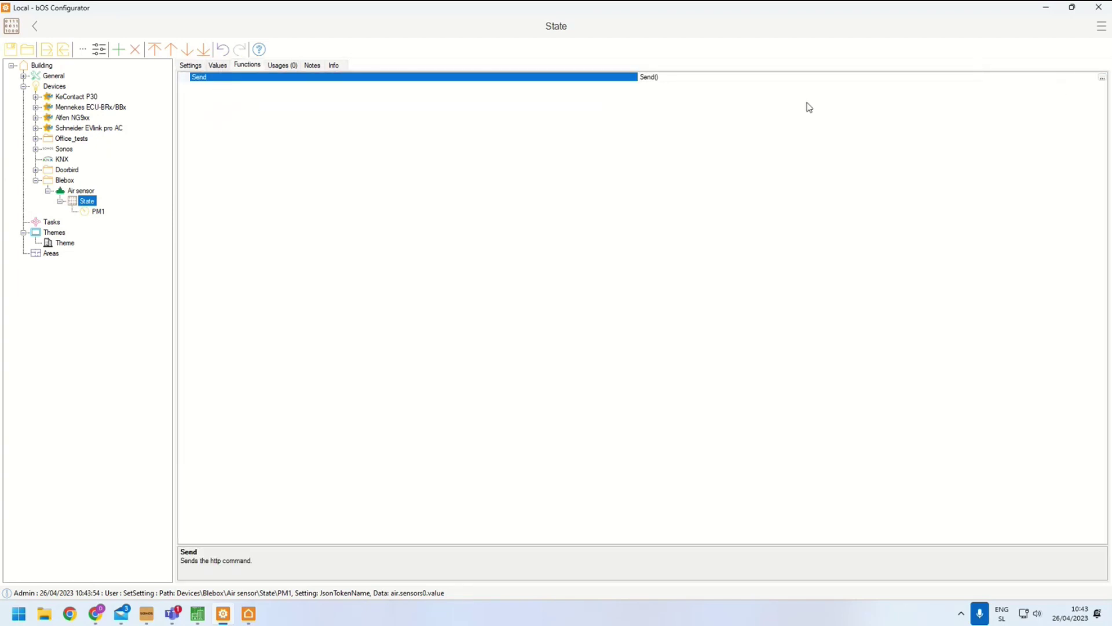
left_click(98, 211)
left_click(219, 66)
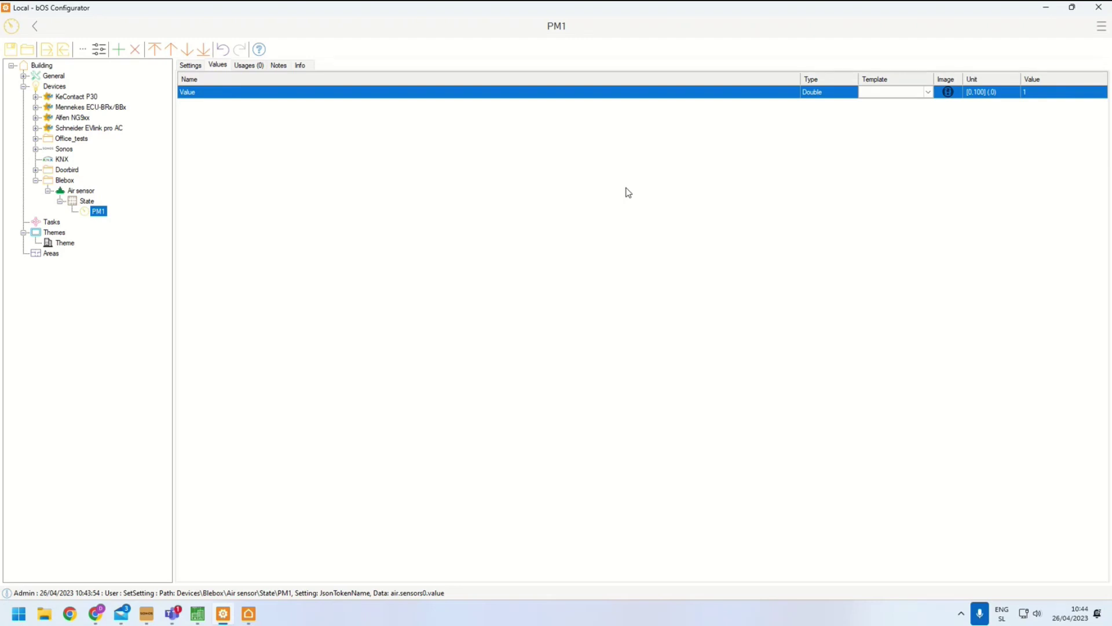
Compare the parts of PM1's token name with the path to sensor 0's value in the JSON tree
left_click(190, 66)
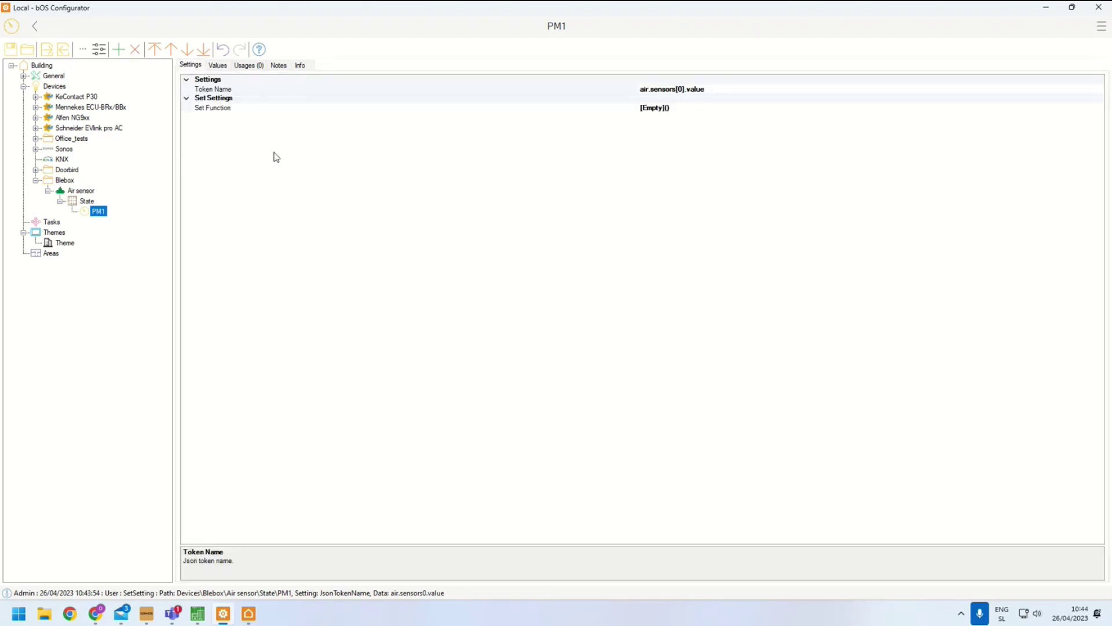
left_click(663, 91)
left_click_drag(678, 89, 645, 91)
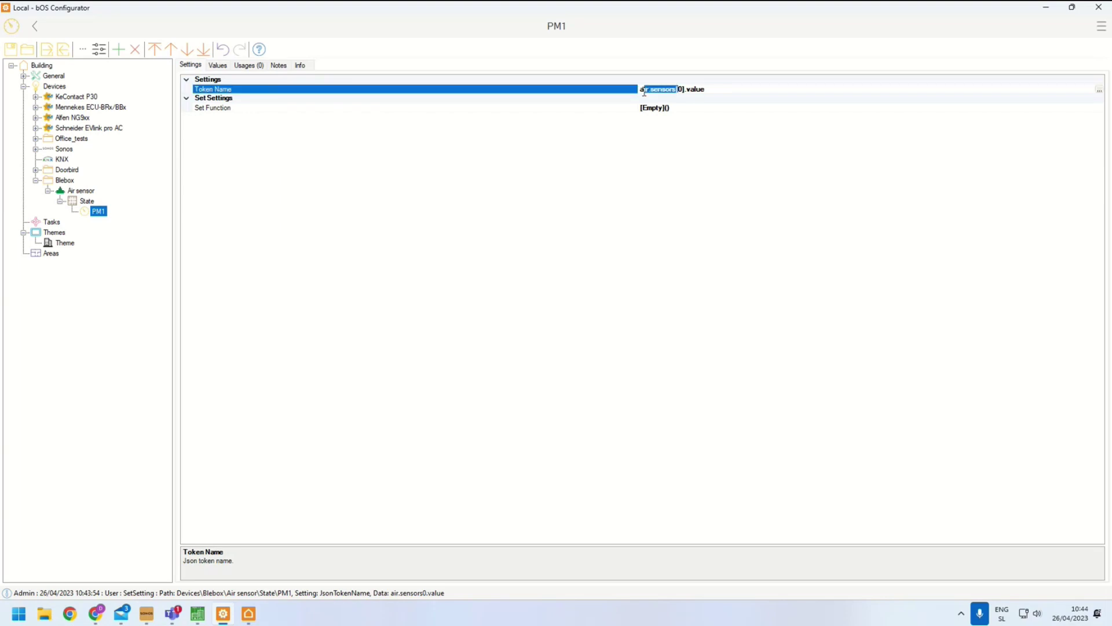
left_click(660, 91)
key("alt+Tab")
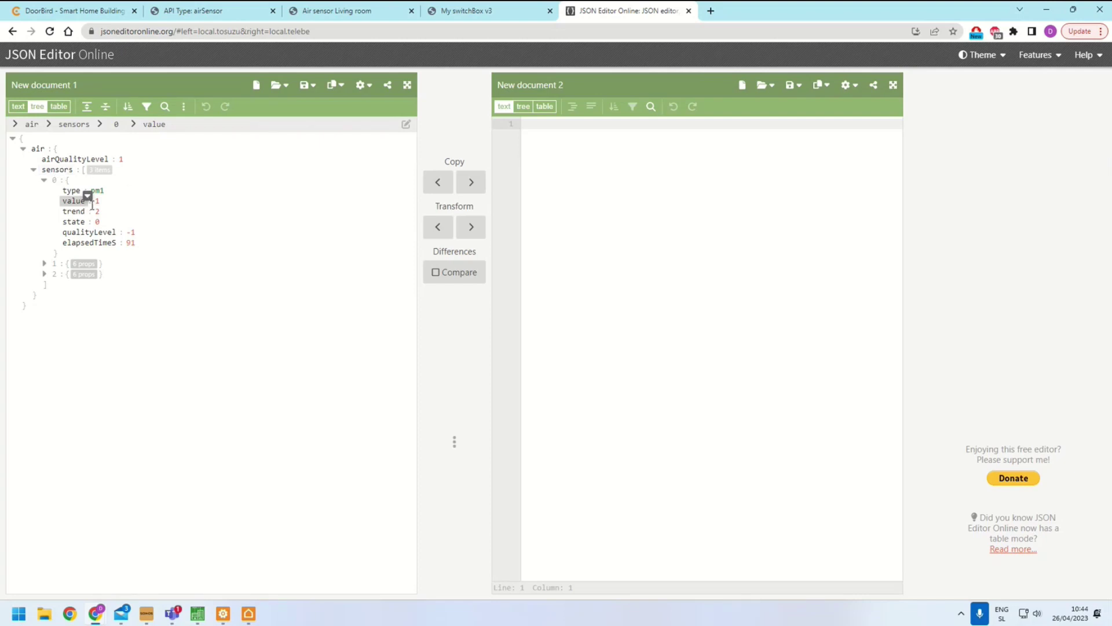
key("alt+Tab")
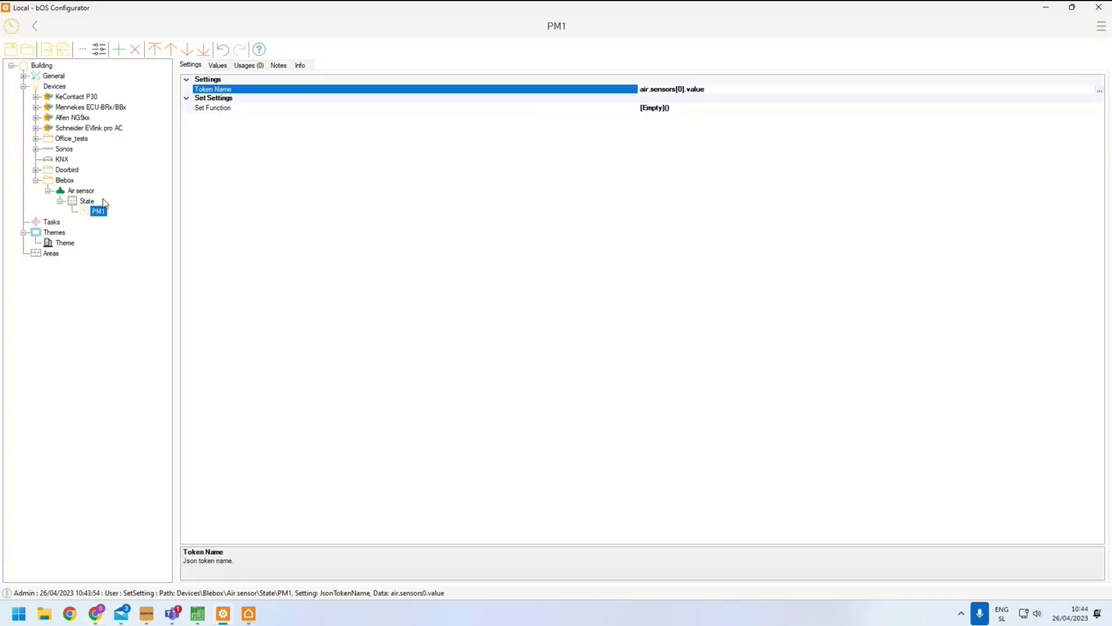
Assign the PM template to PM1's value
left_click(218, 65)
left_click(926, 93)
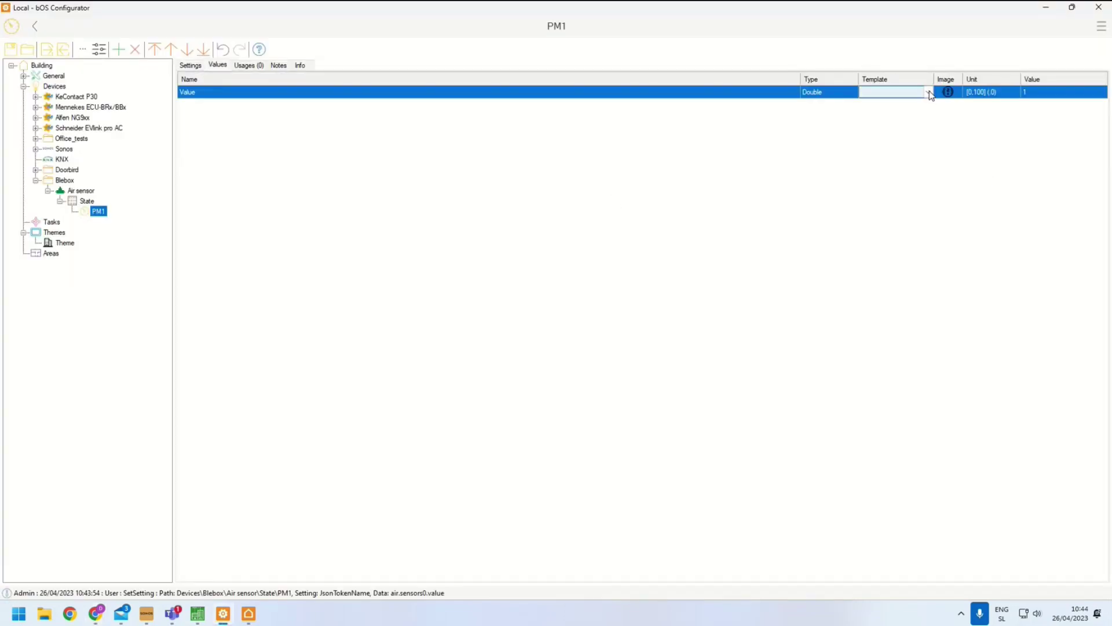
left_click(928, 92)
scroll(874, 284, "down", 3)
scroll(874, 284, "down", 10)
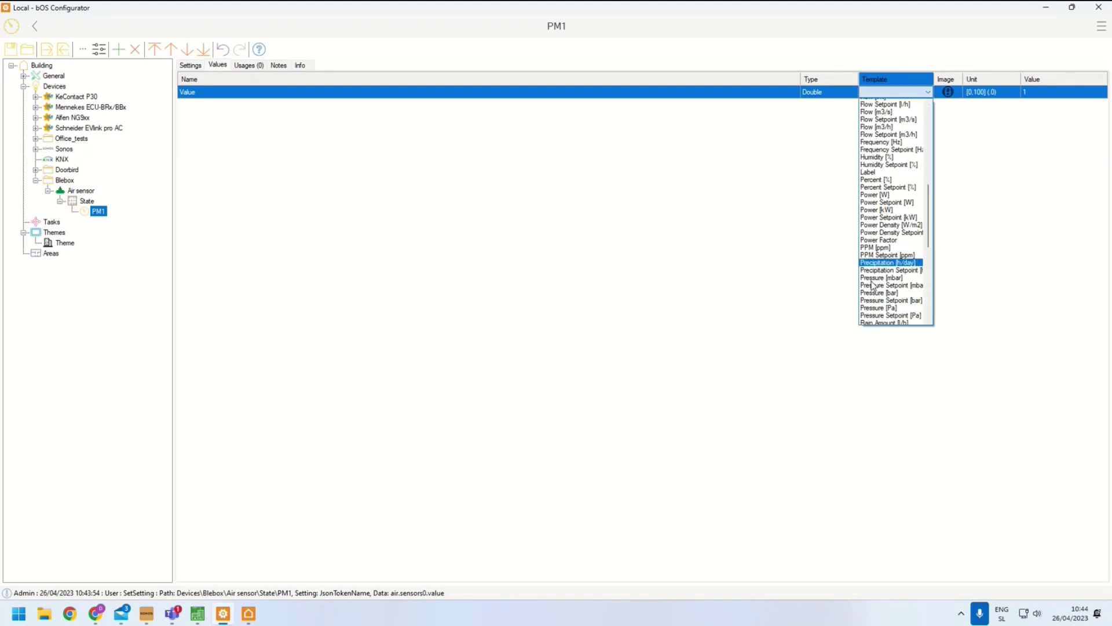
left_click(869, 322)
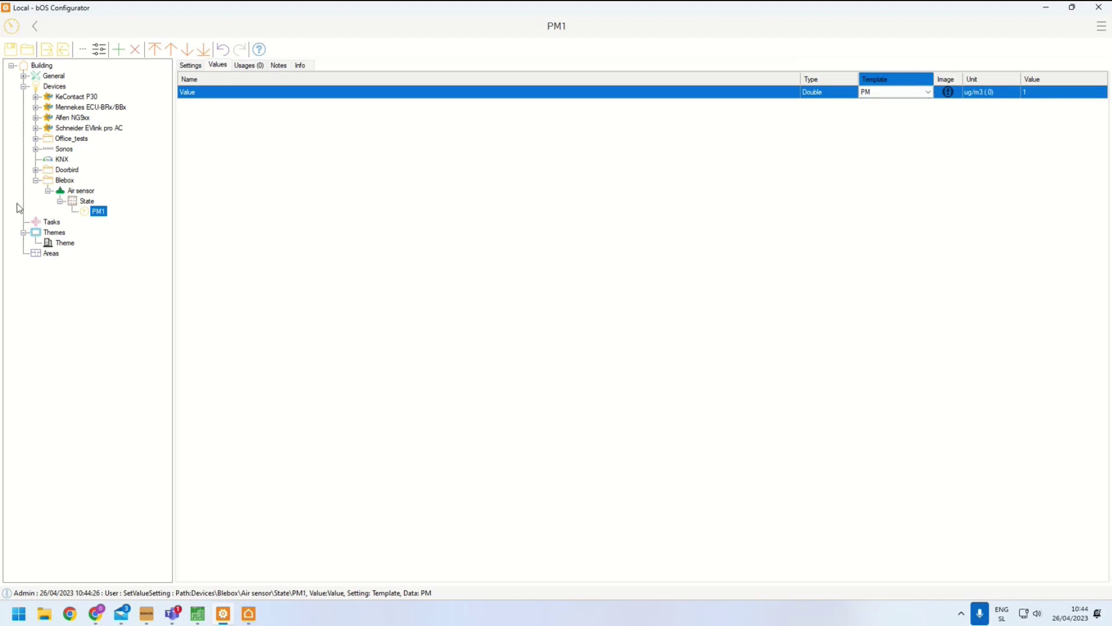
Duplicate PM1 under the State command and rename the copy as PM2.5
left_click(95, 213)
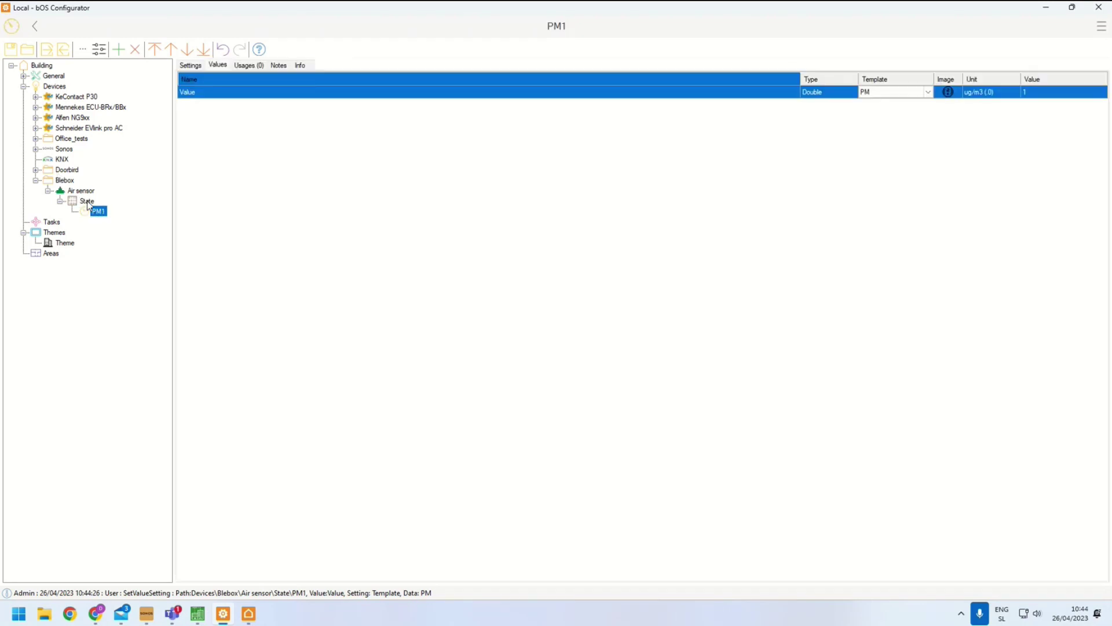
key("ctrl+v")
right_click(99, 223)
left_click(121, 266)
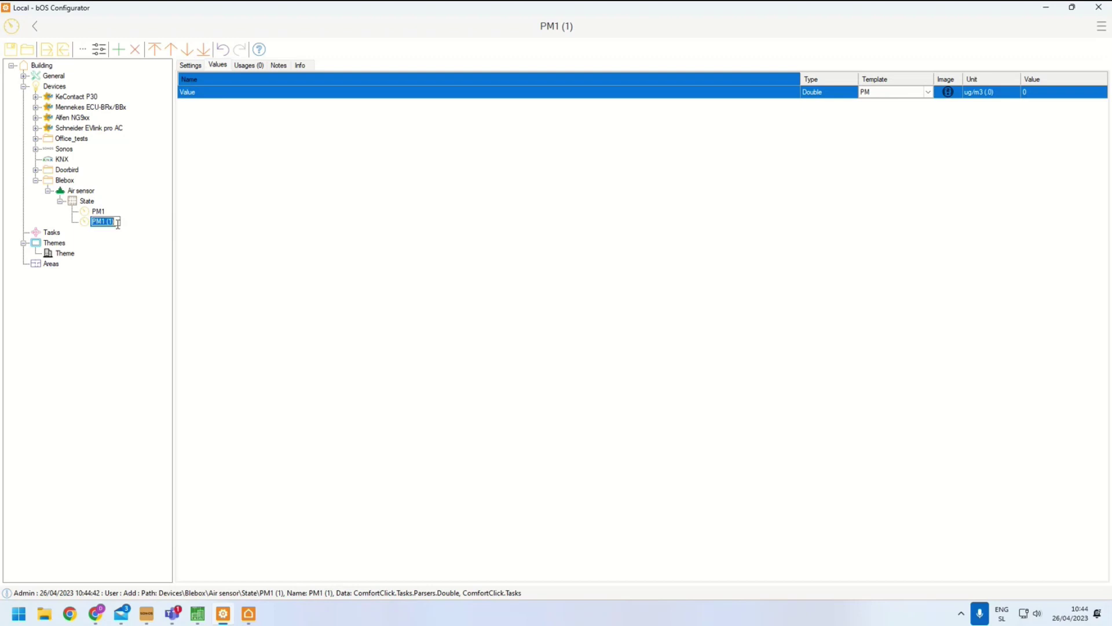
left_click_drag(116, 222, 102, 221)
type("2.5")
Paste another copy of PM1 under the State command and rename it as PM10
left_click(88, 203)
key("ctrl+v")
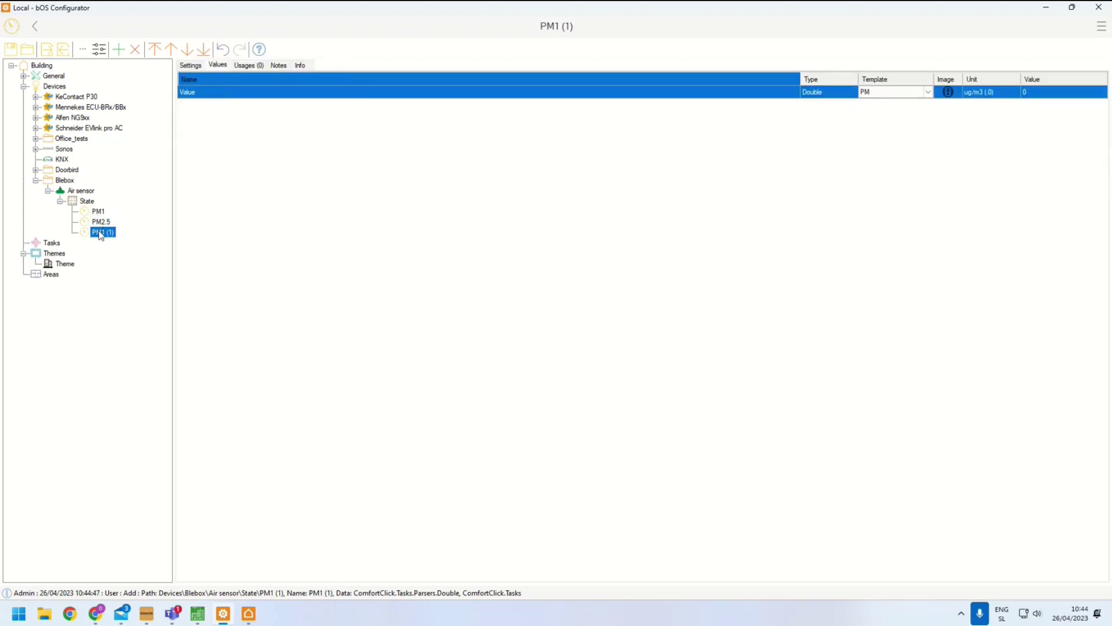
right_click(97, 230)
left_click(124, 274)
key("End")
key("BackSpace")
key("BackSpace")
key("BackSpace")
key("BackSpace")
type("0")
Set PM2.5's token name to "air.sensors[1].value"
left_click(103, 224)
left_click(190, 68)
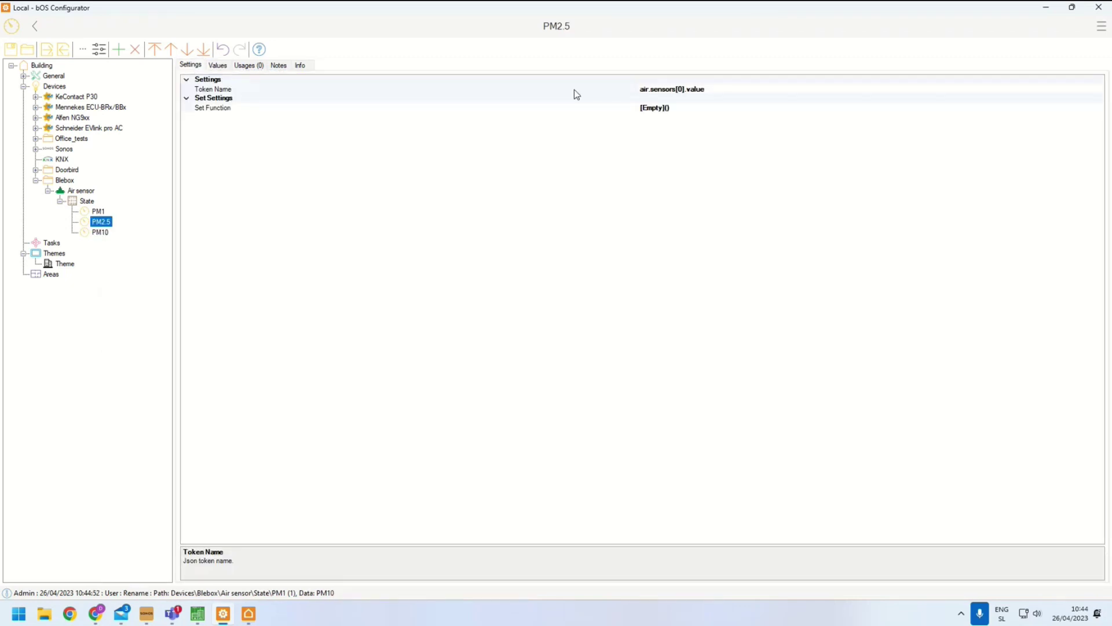
left_click(574, 89)
left_click(1099, 89)
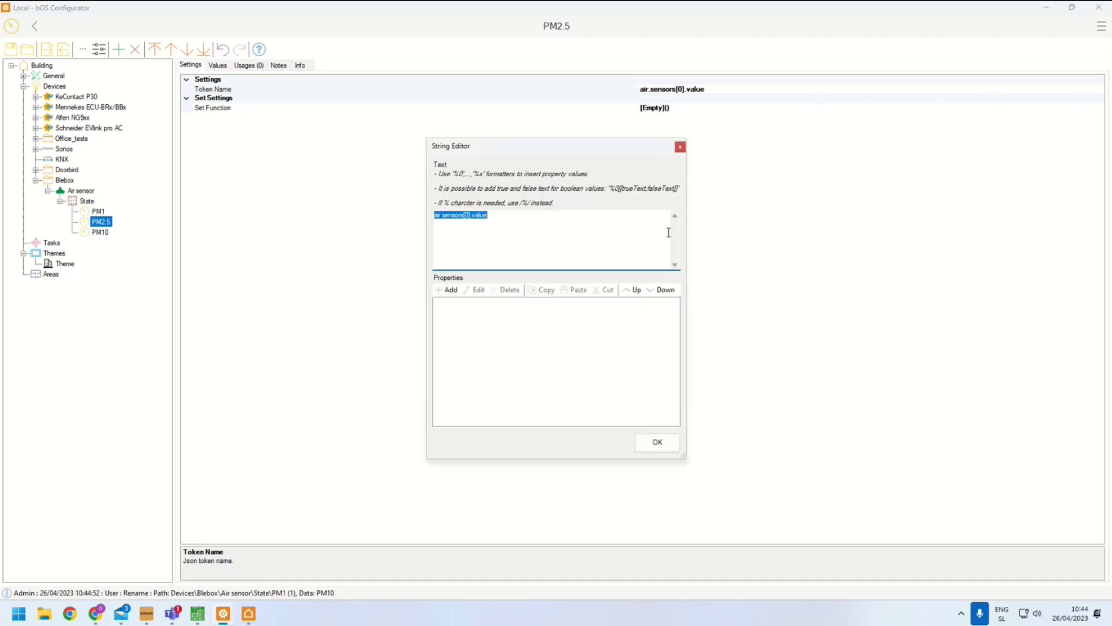
left_click(469, 216)
left_click(652, 440)
Inspect the JSON tree's sensors array to match the remaining sensor indexes with their PM types, then return to bOS Configurator
key("alt+Tab")
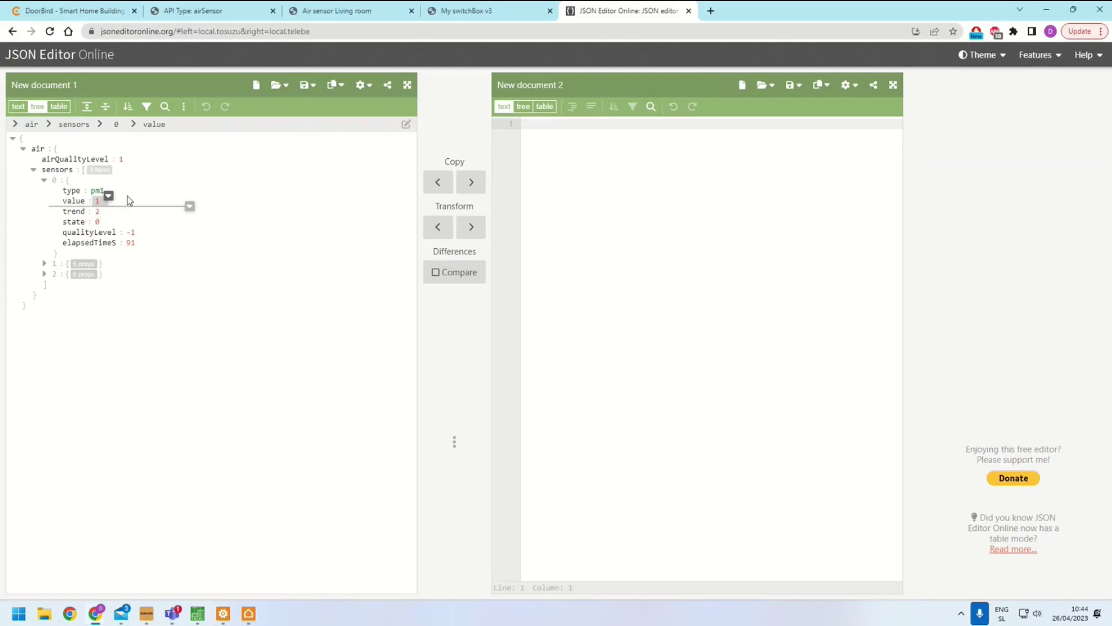
left_click(44, 180)
left_click(44, 190)
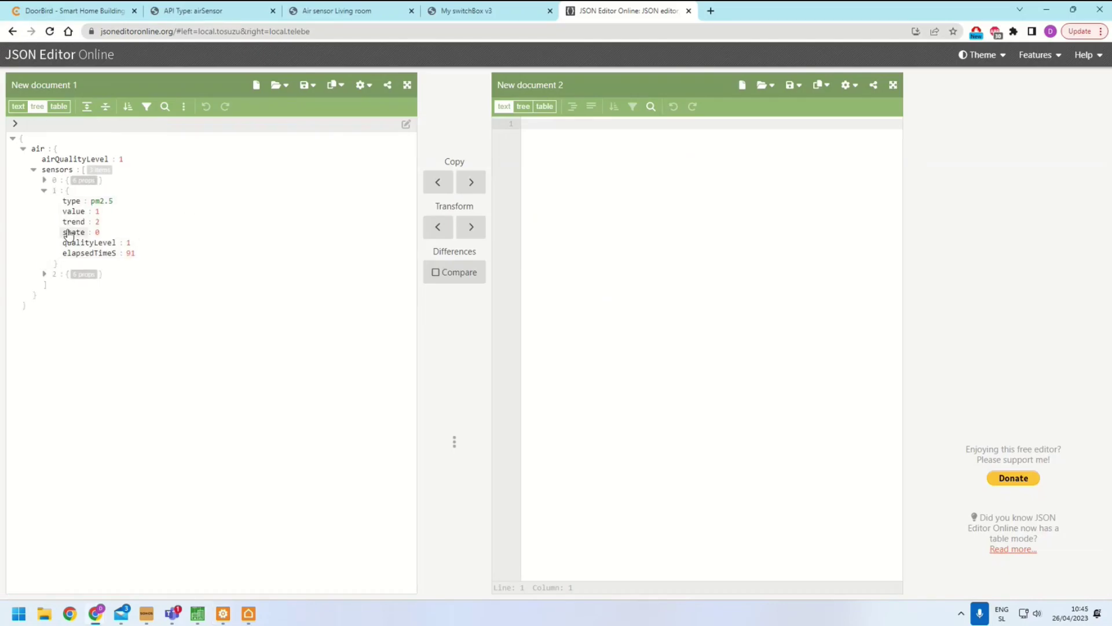
left_click(44, 190)
key("alt+Tab")
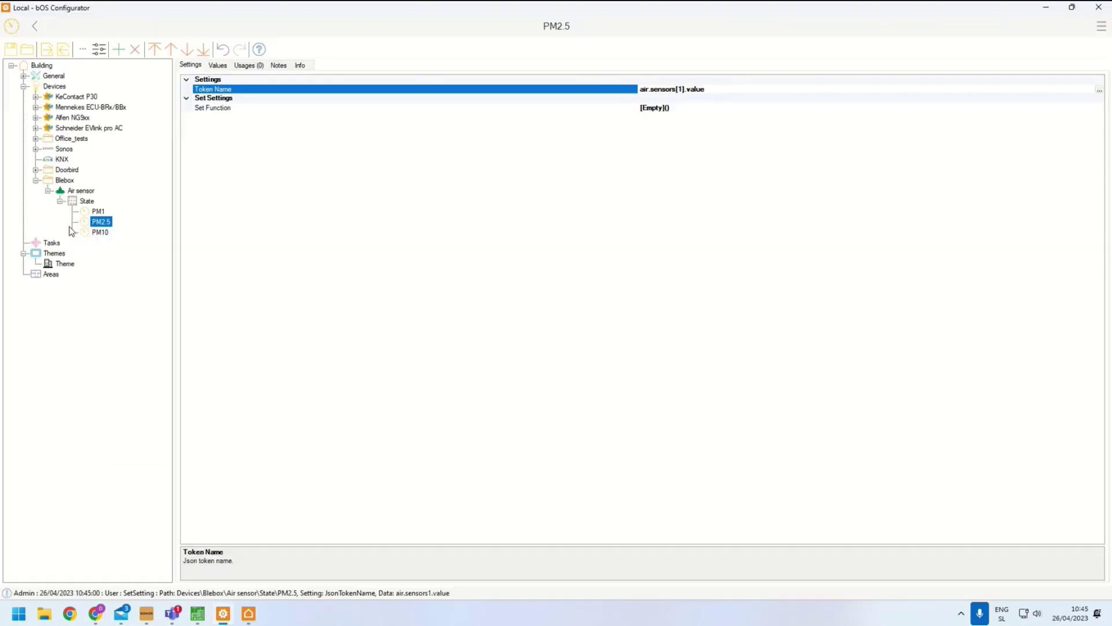
Set PM10's token name to "air.sensors[2].value"
left_click(100, 231)
left_click(684, 89)
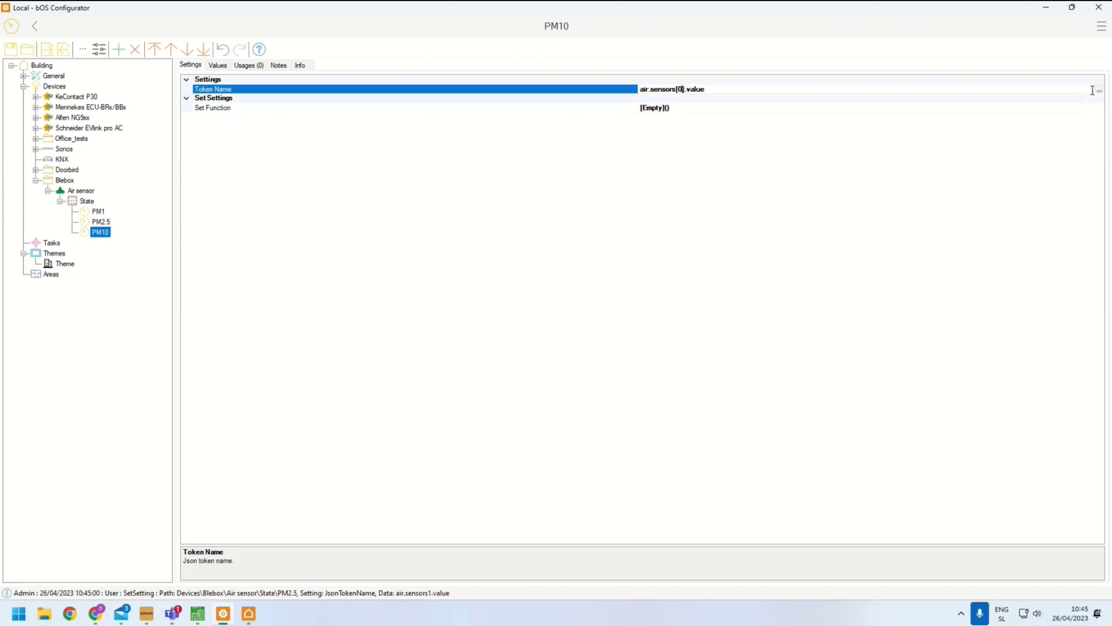
left_click(1099, 91)
double_click(467, 216)
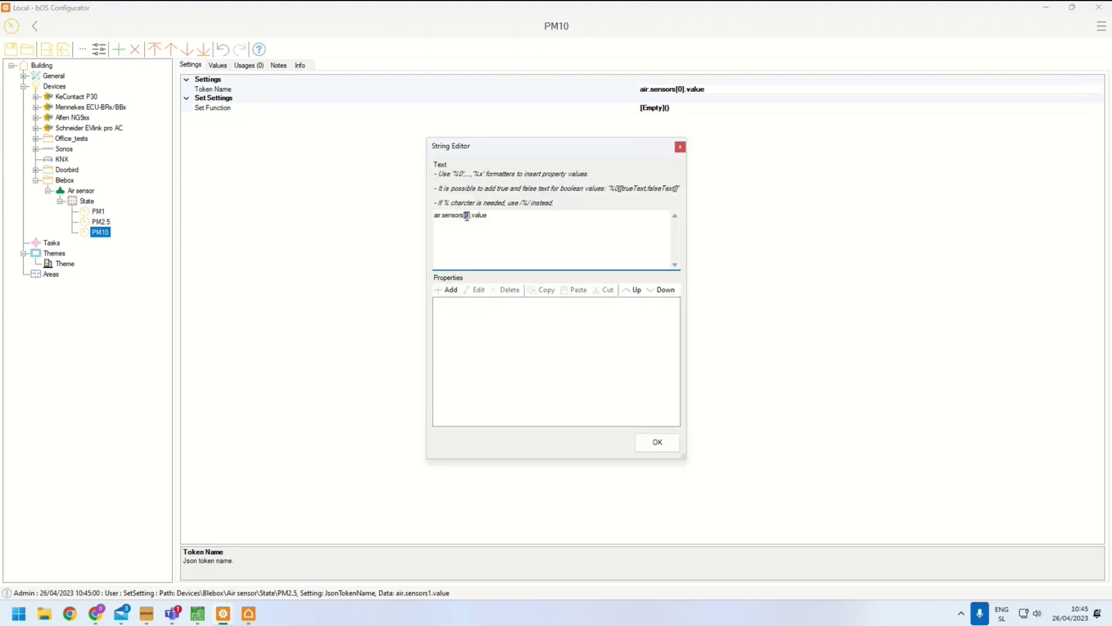
left_click(645, 439)
Run the State command's Send function again and check its response and the values of PM1, PM2.5 and PM10
left_click(84, 201)
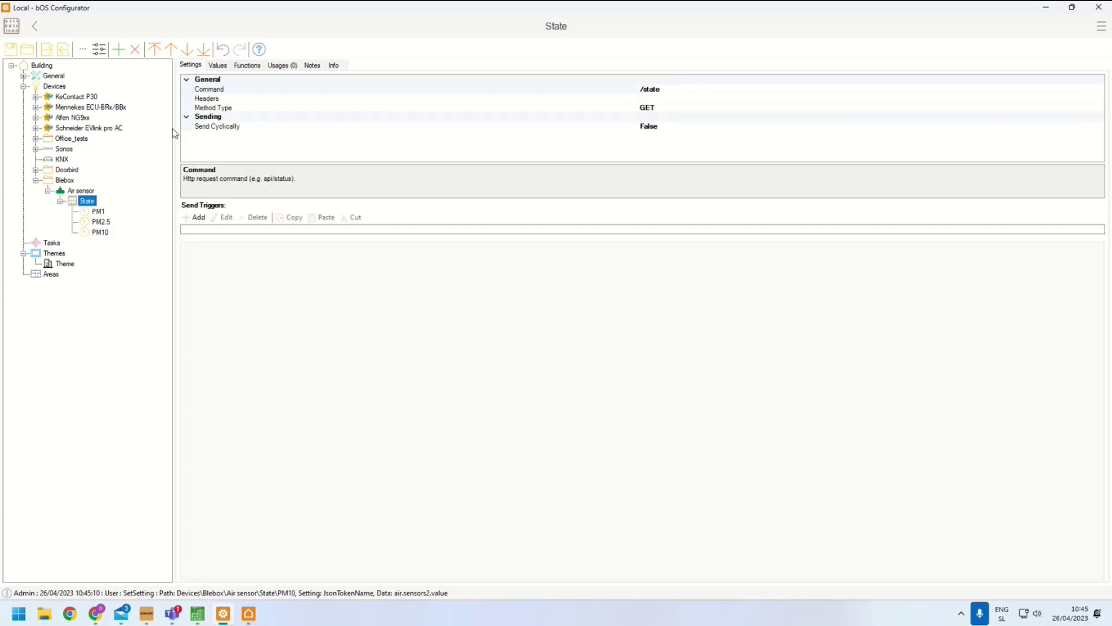
left_click(248, 65)
left_click(228, 79)
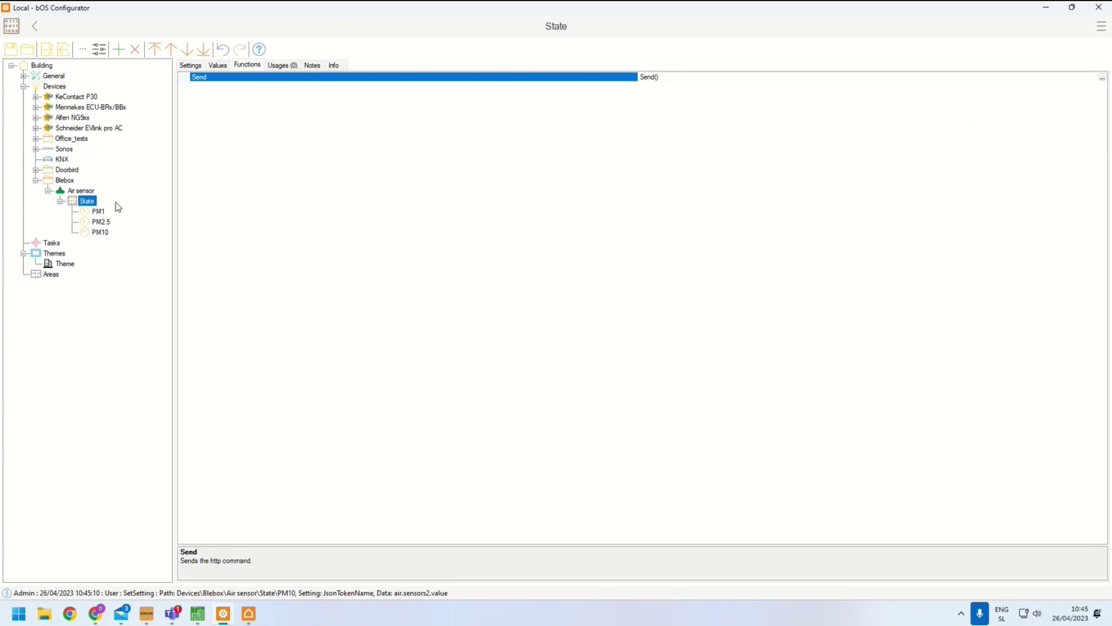
left_click(218, 65)
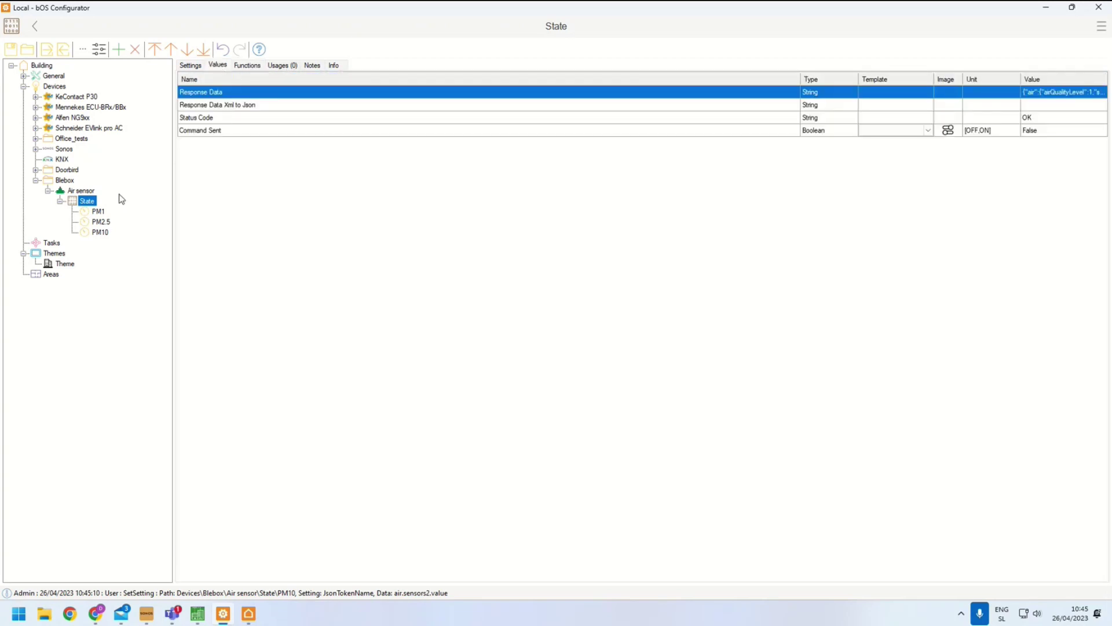
left_click(97, 211)
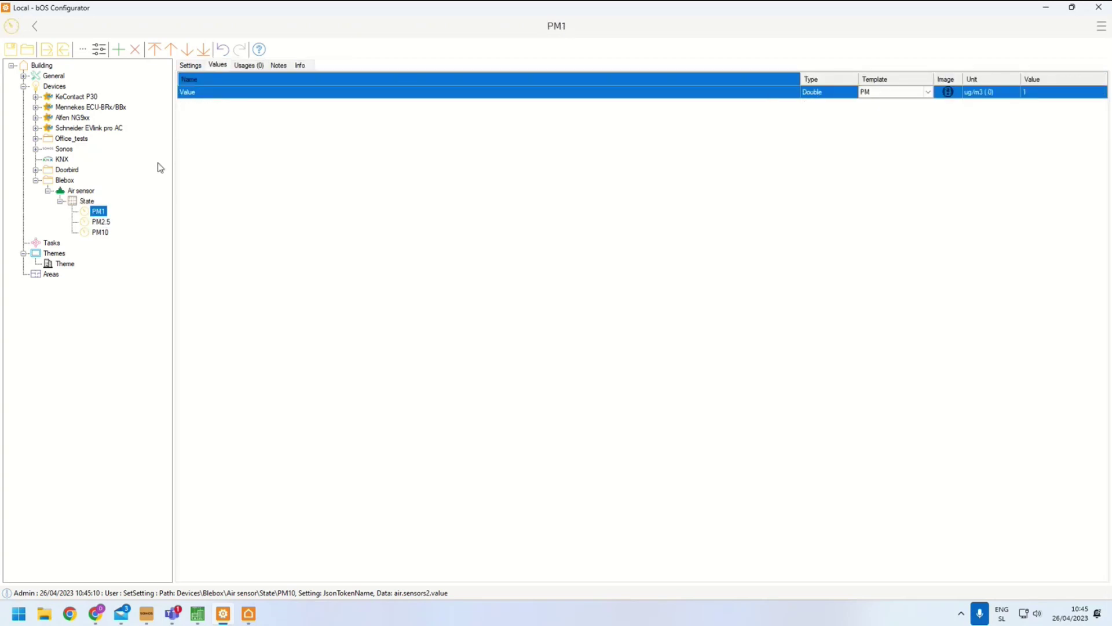
left_click(112, 225)
left_click(102, 232)
Compare the parsed PM values with the readings on the air sensor's web page, then collapse the State command in bOS Configurator
key("alt+Tab")
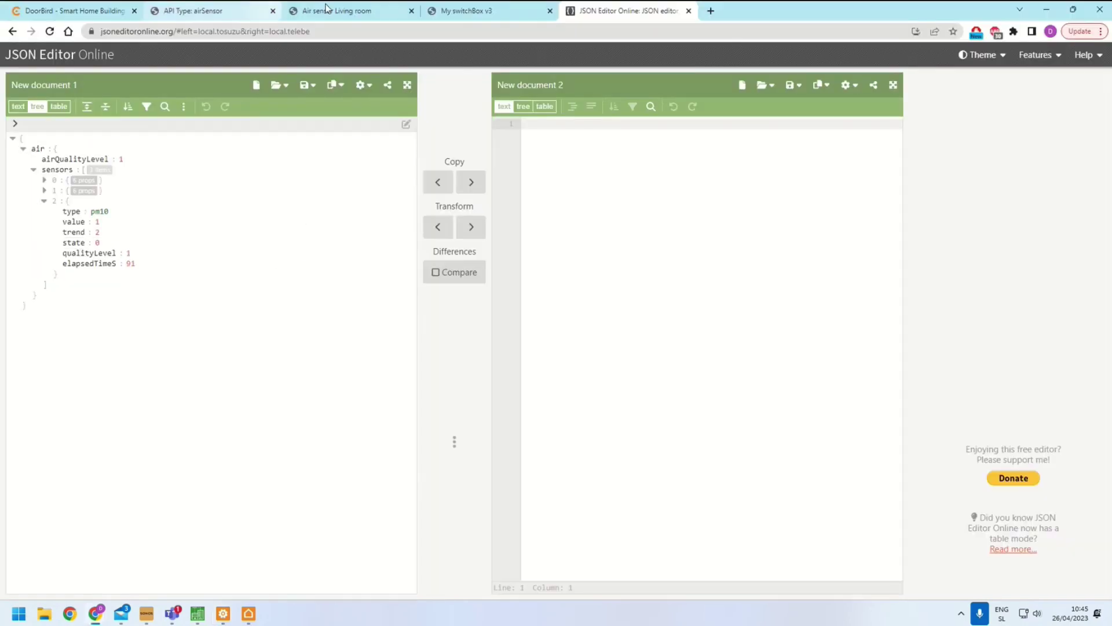
left_click(438, 11)
left_click(339, 10)
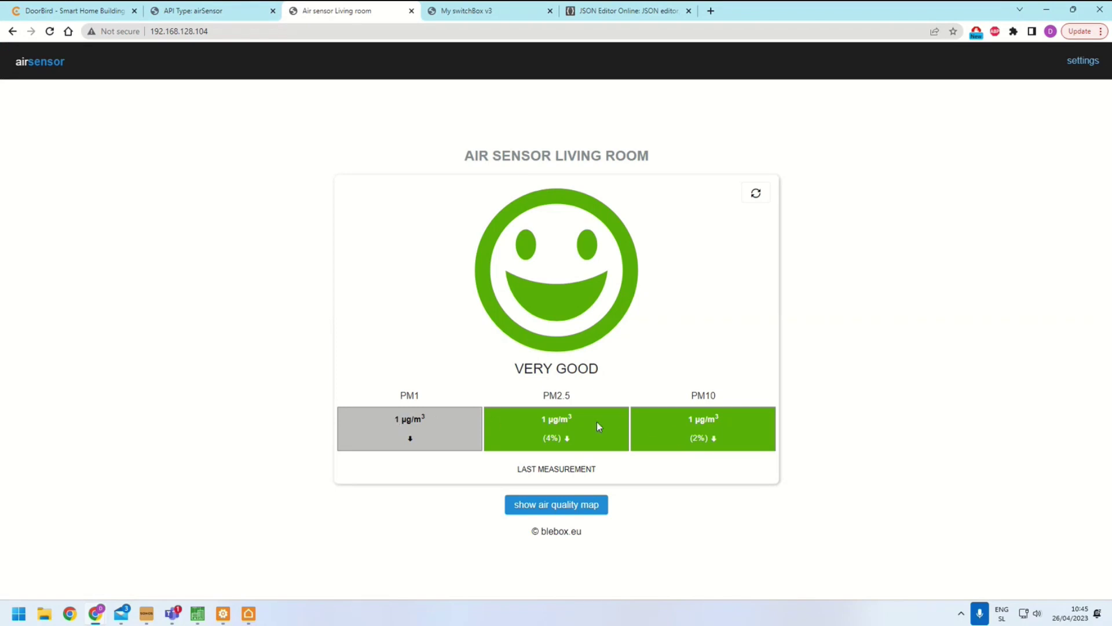
key("alt+Tab")
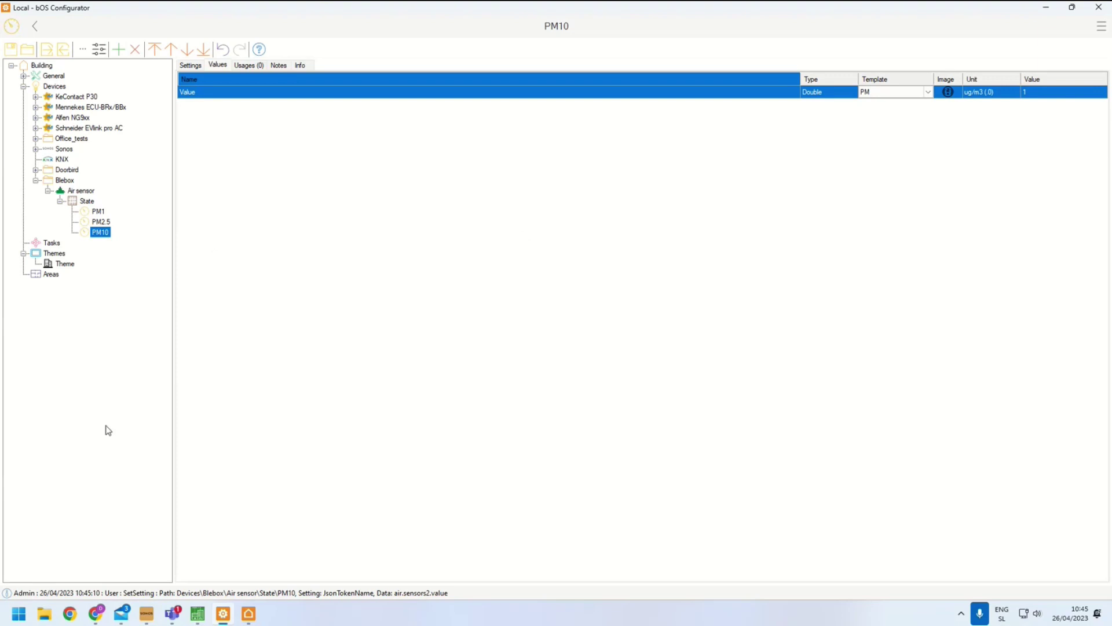
key("alt+Tab")
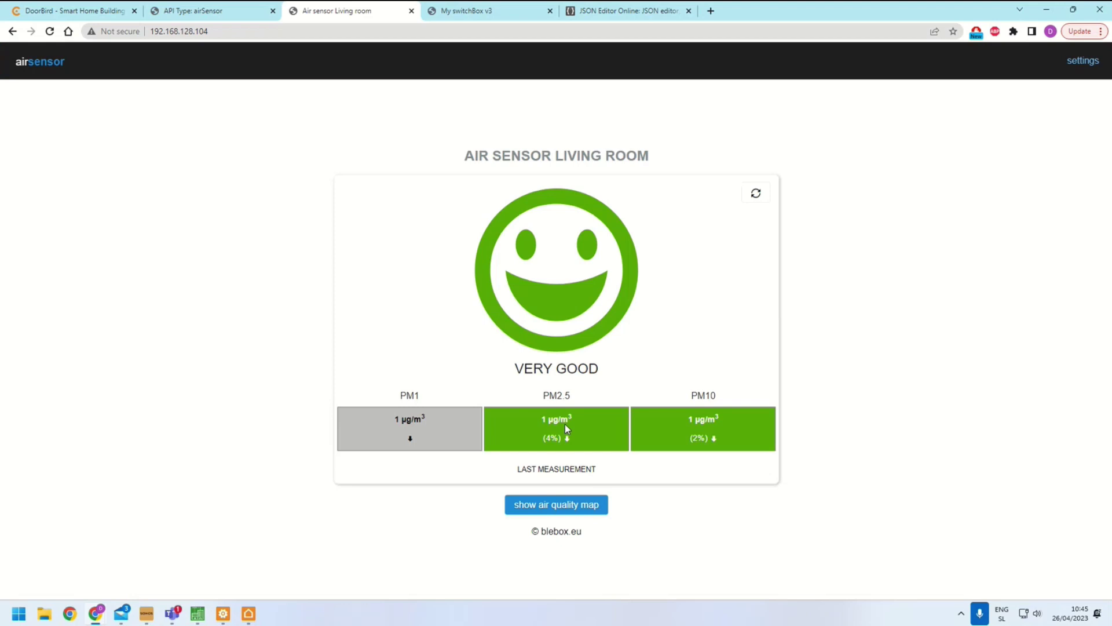
key("alt+Tab")
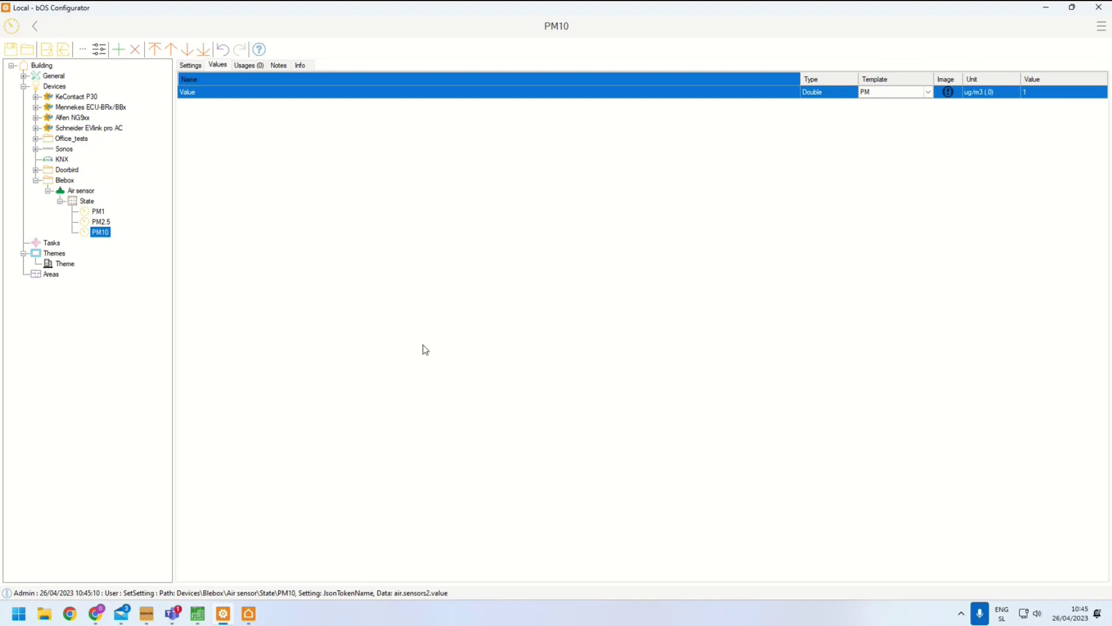
left_click(61, 202)
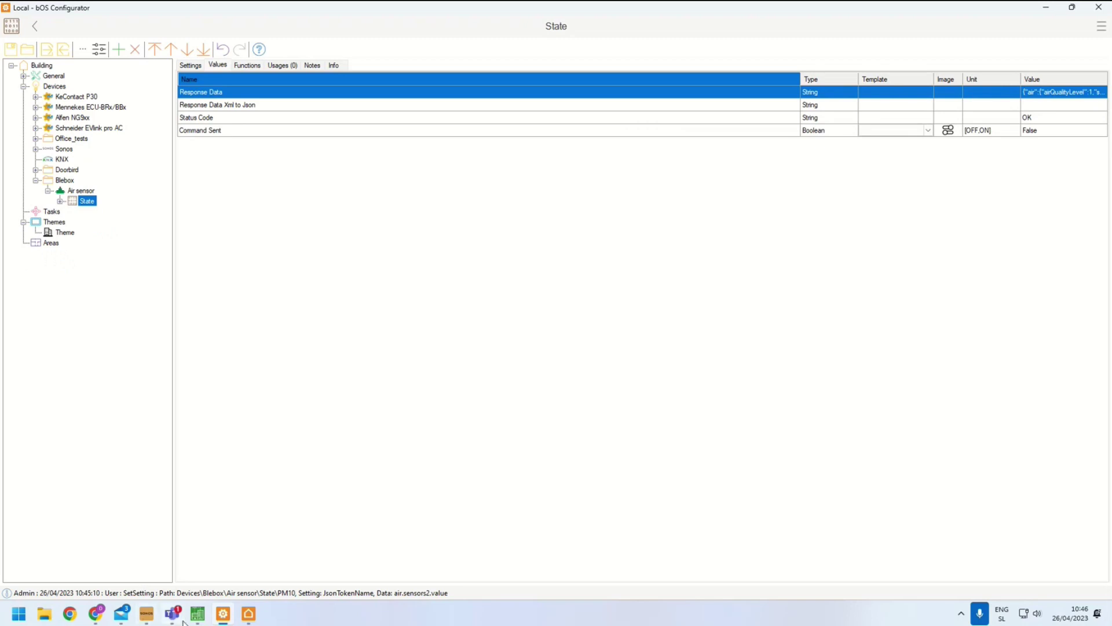
Switch to the airSensor API documentation in Chrome and examine the extended state, sensor runtime, force measurement and settings state endpoints
mouse_move(98, 614)
left_click(191, 536)
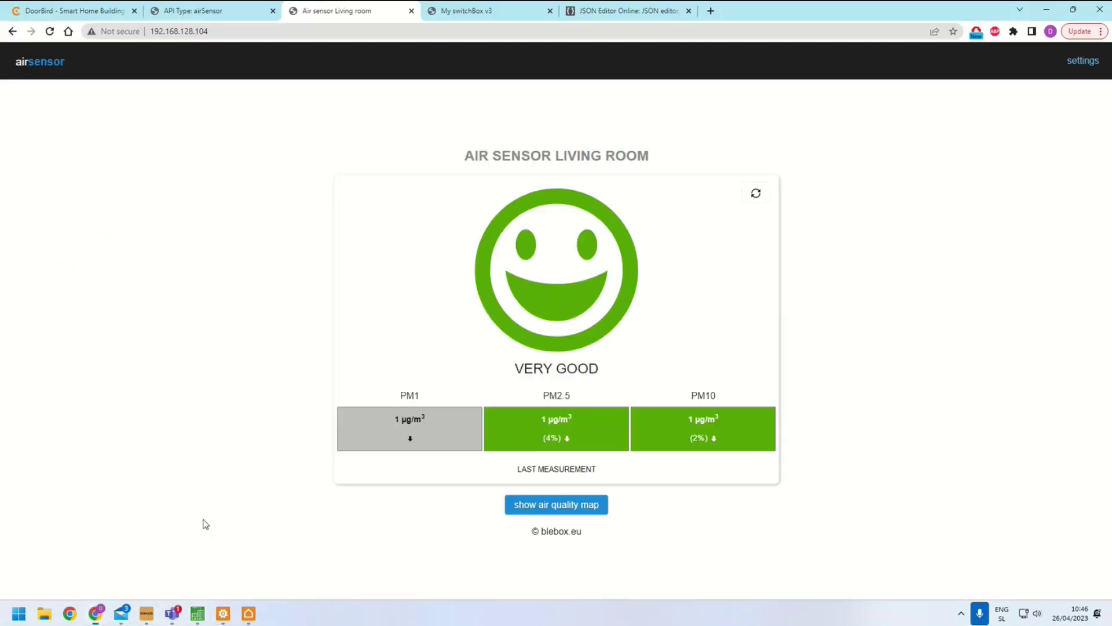
left_click(234, 10)
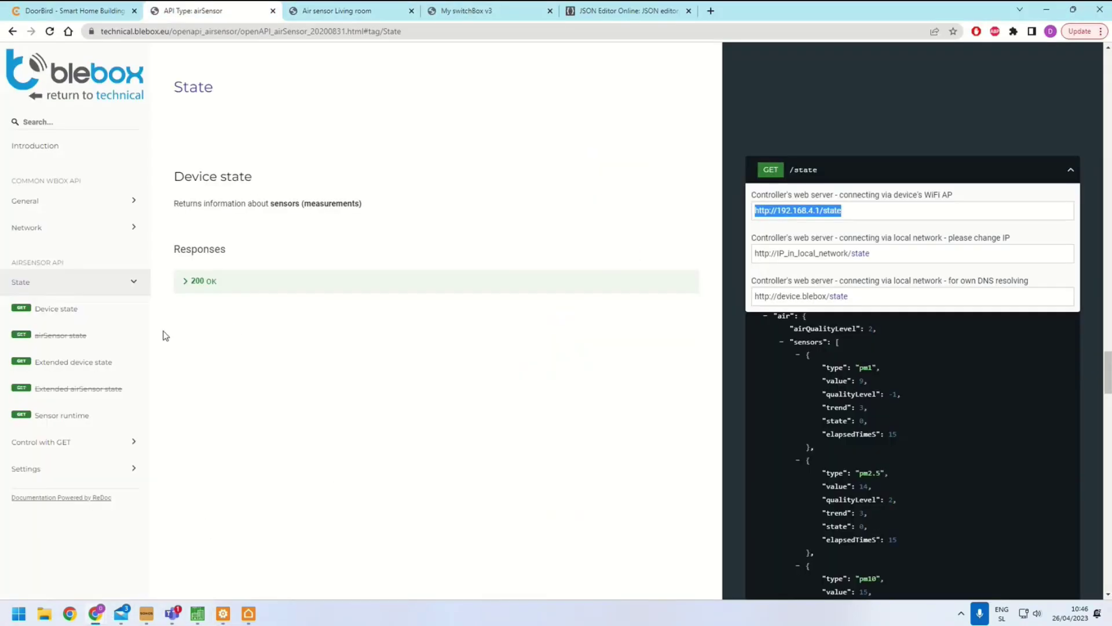
left_click(70, 362)
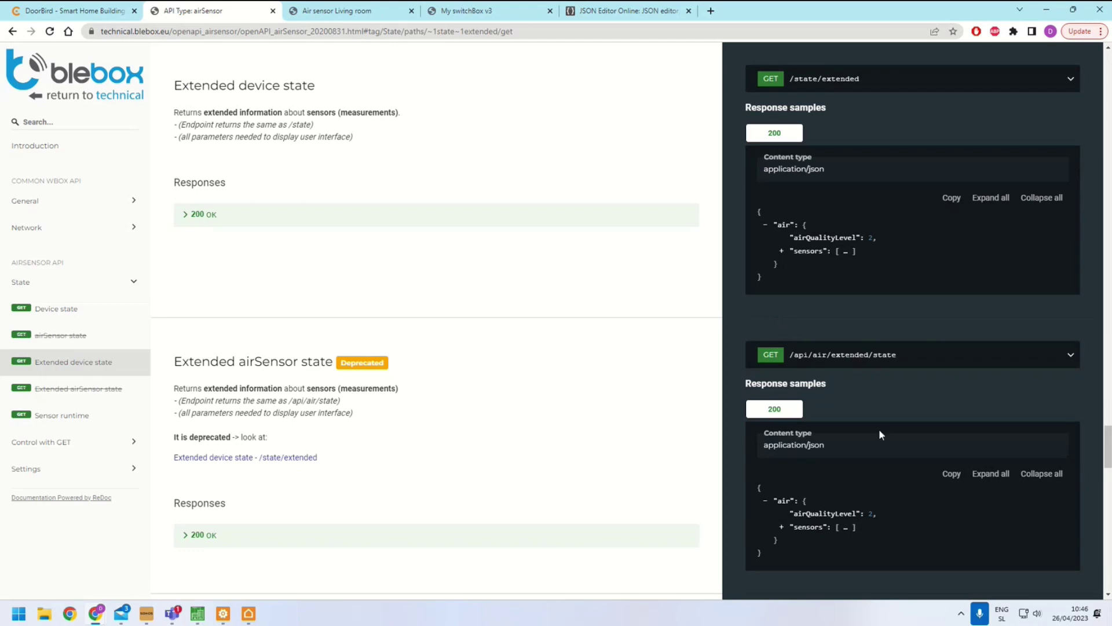
left_click(782, 527)
scroll(809, 314, "down", 3)
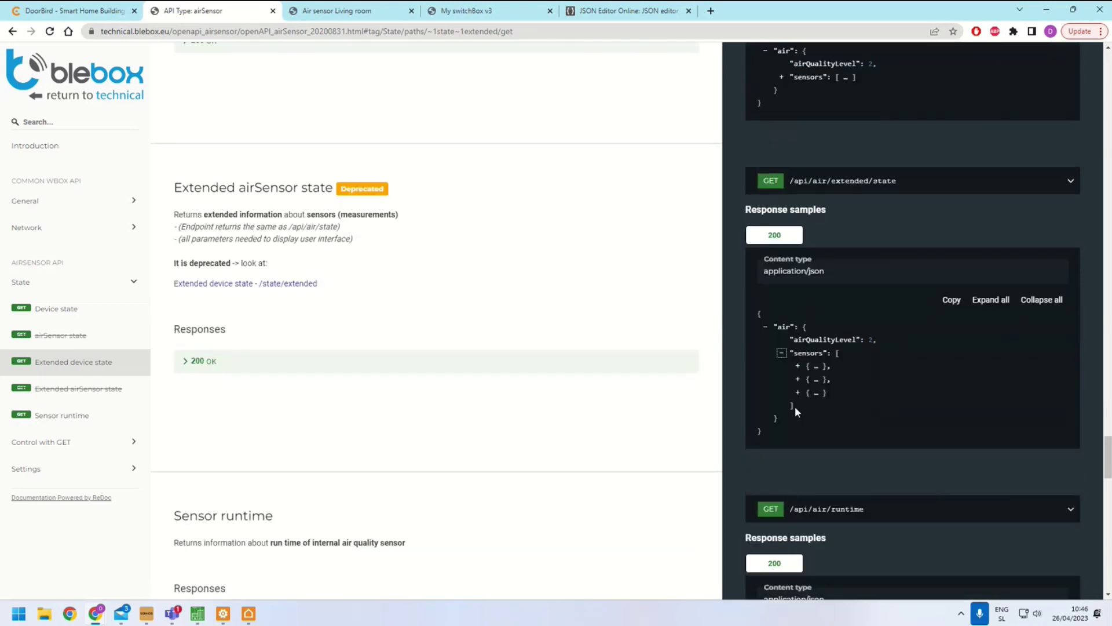
scroll(784, 408, "down", 6)
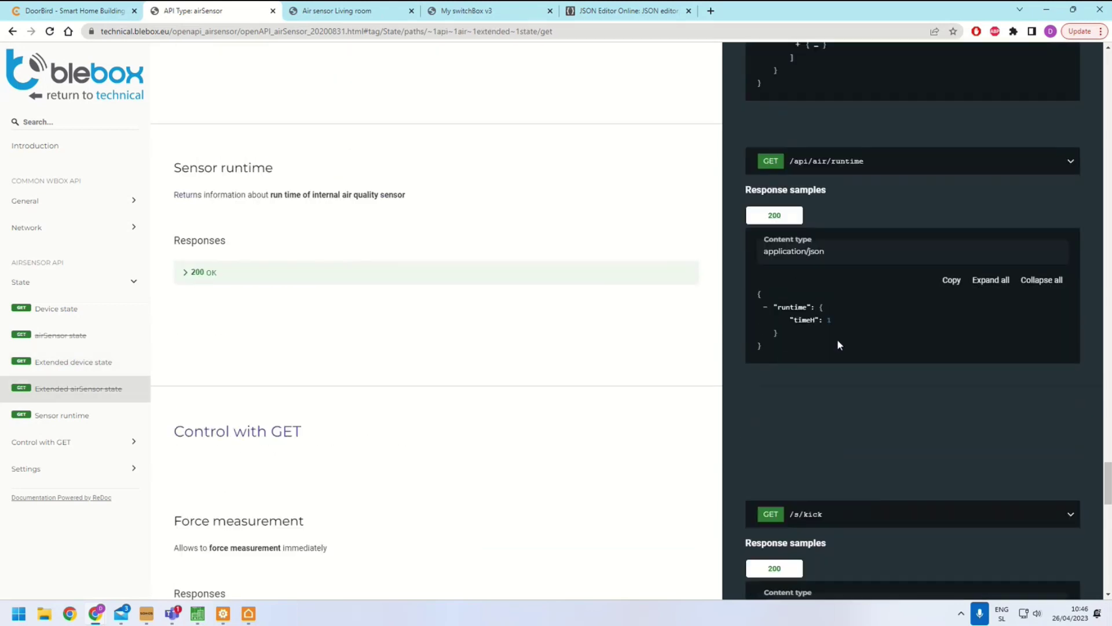
scroll(801, 343, "down", 4)
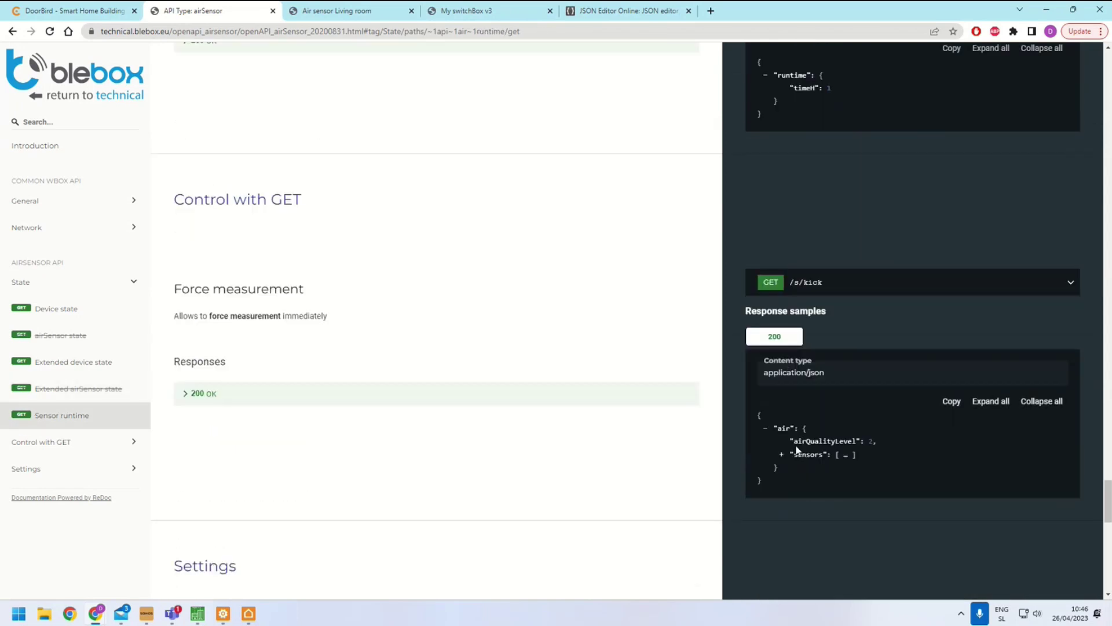
scroll(797, 445, "down", 6)
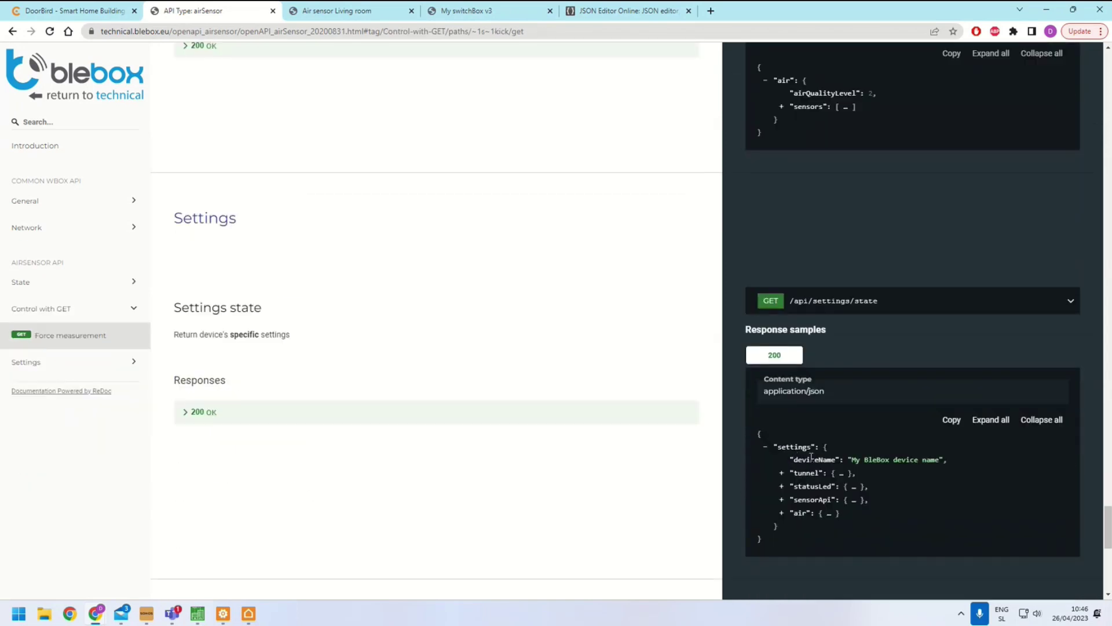
left_click_drag(807, 460, 919, 461)
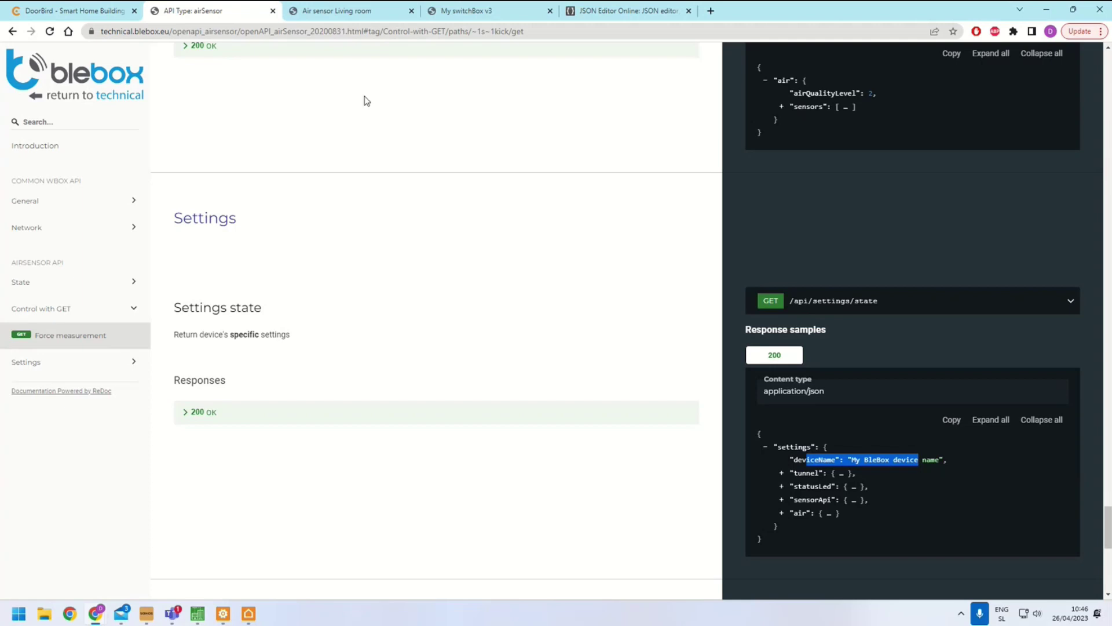
Return to BleBox's list of APIs and open the switchBox documentation for API level 20200831
left_click(329, 99)
key("alt+Left")
key("alt+Left")
key("alt+Left")
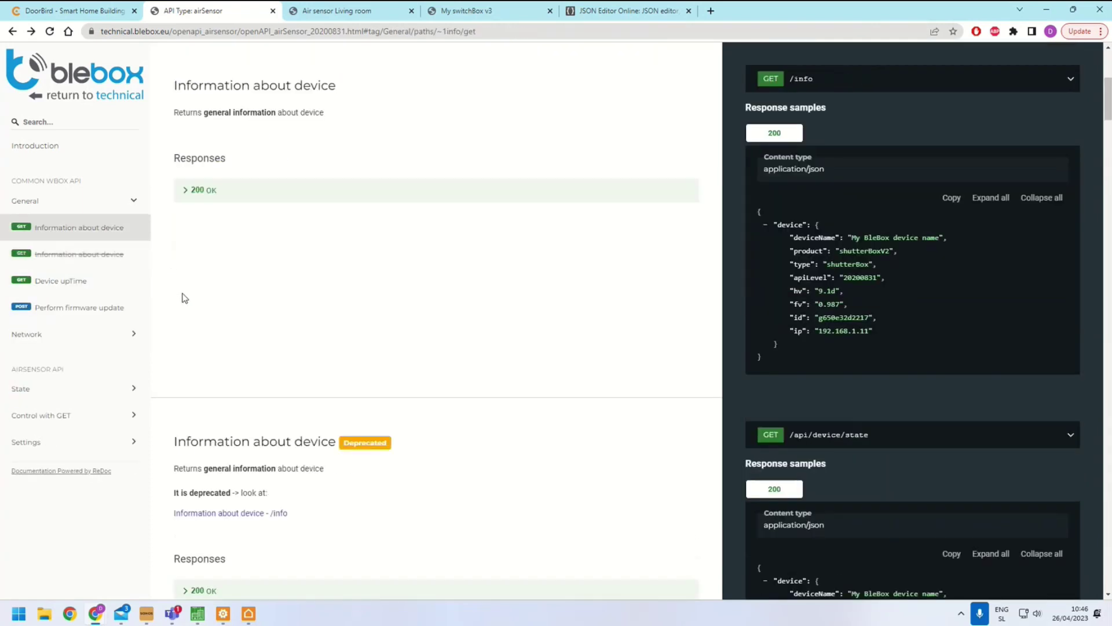
key("alt+Left")
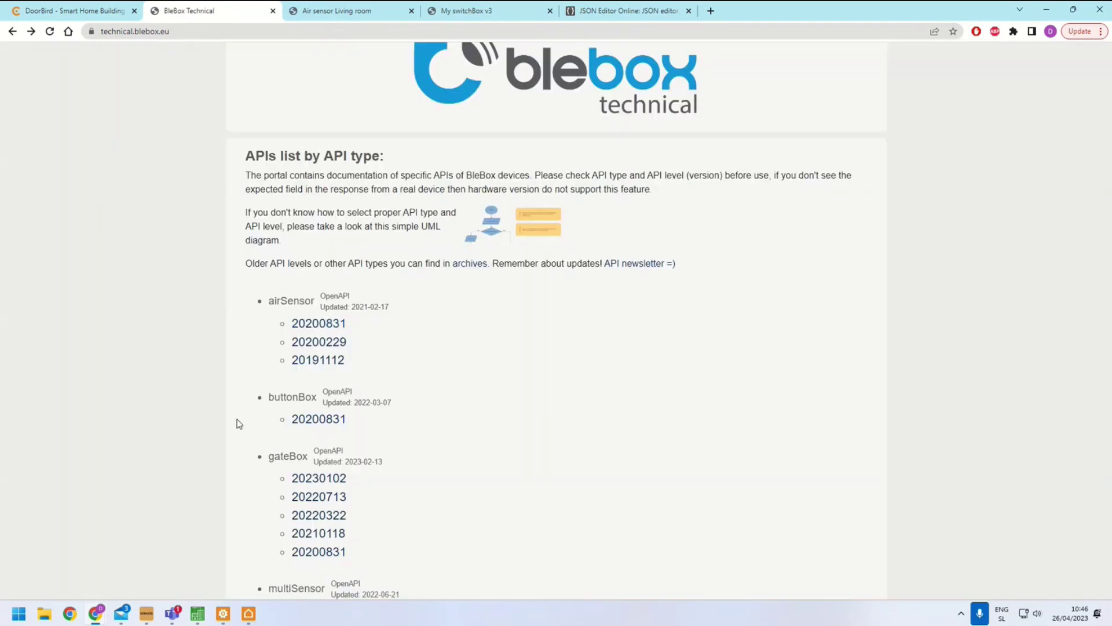
scroll(264, 420, "down", 5)
scroll(263, 420, "down", 1)
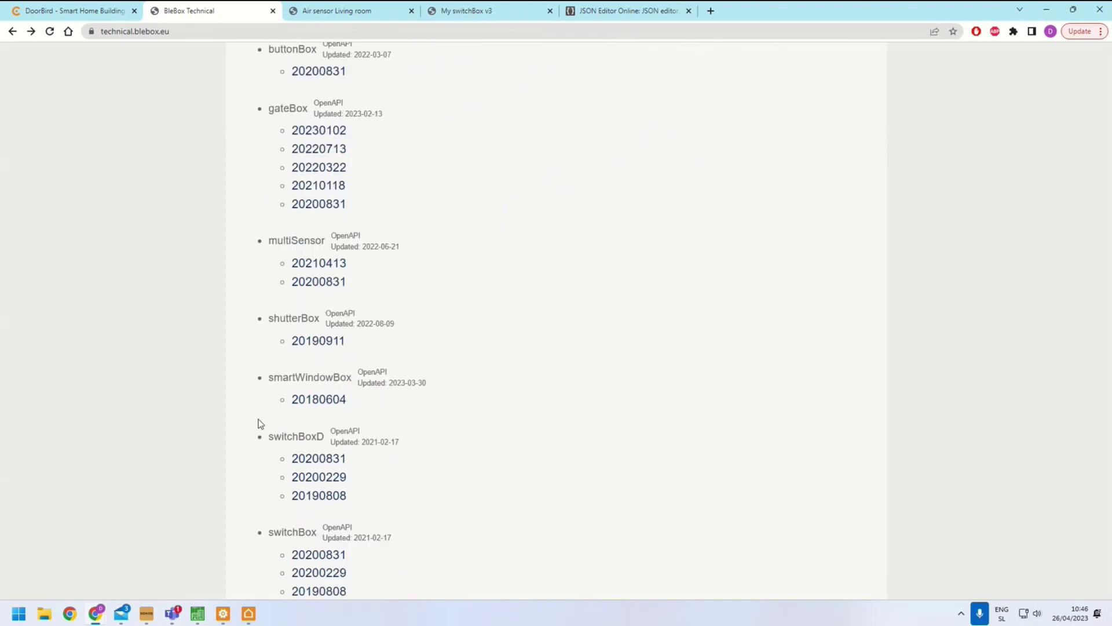
scroll(293, 460, "down", 1)
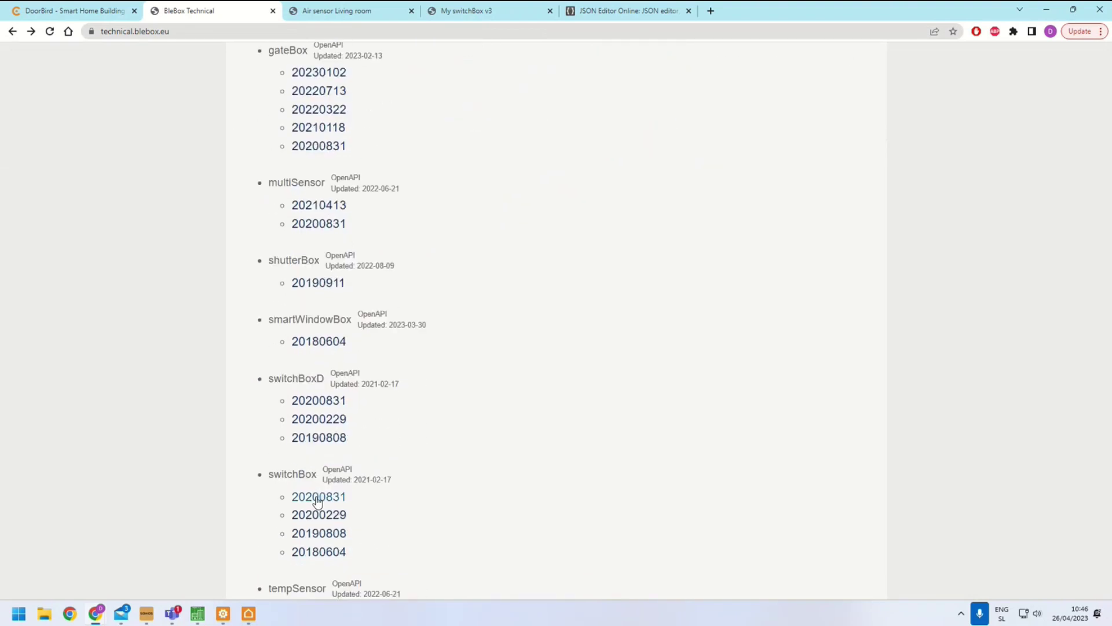
left_click(317, 496)
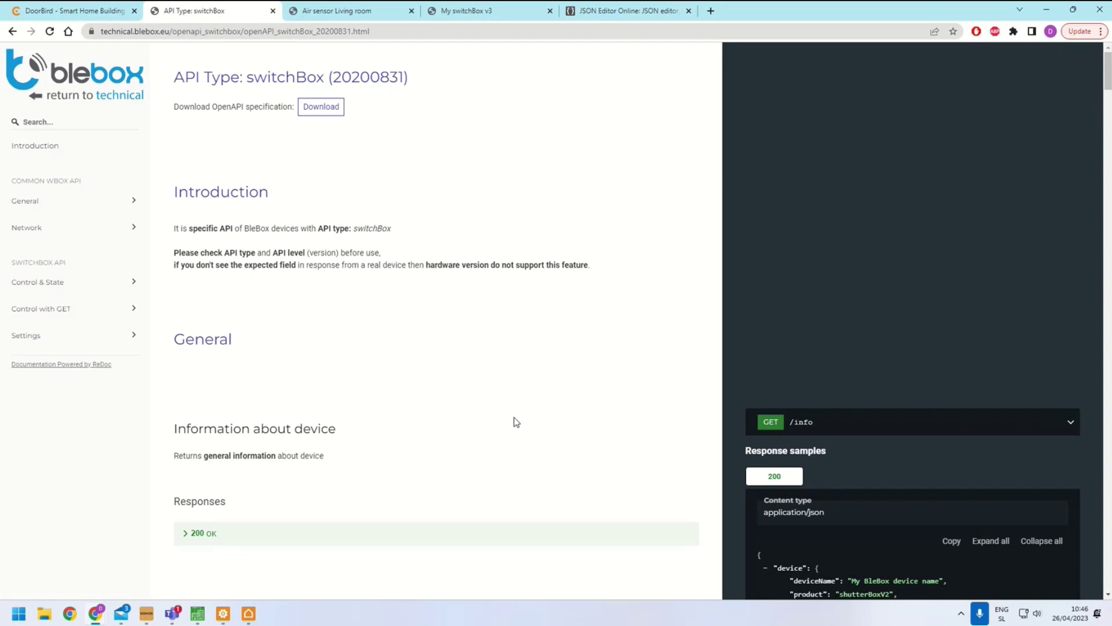
Test the relay on the My switchBox v3 web page by switching it off and back on
left_click(458, 11)
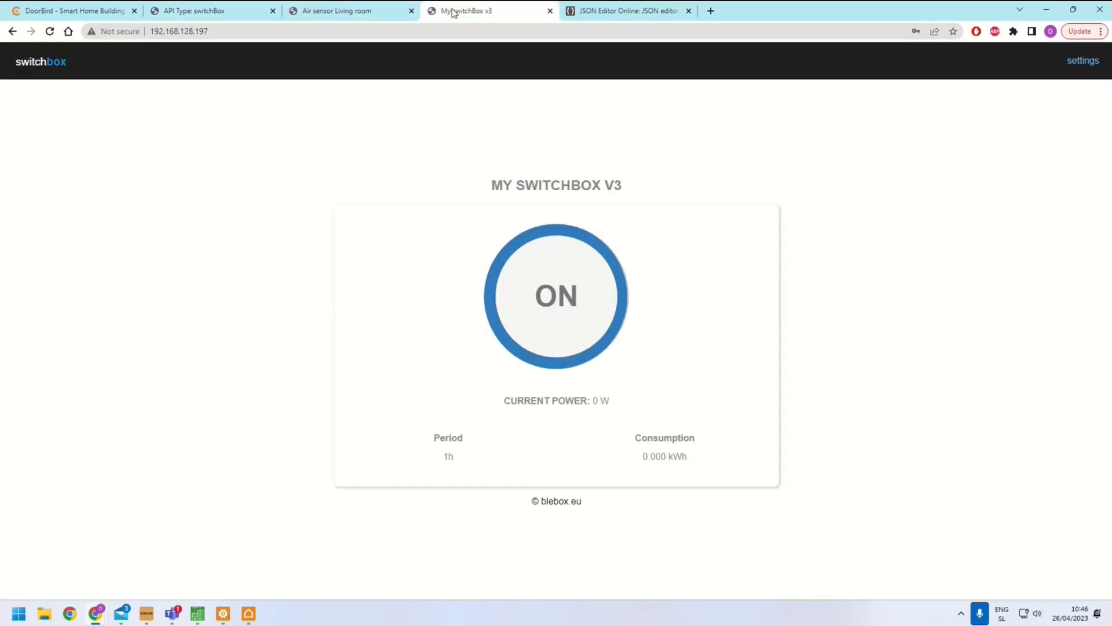
left_click(528, 306)
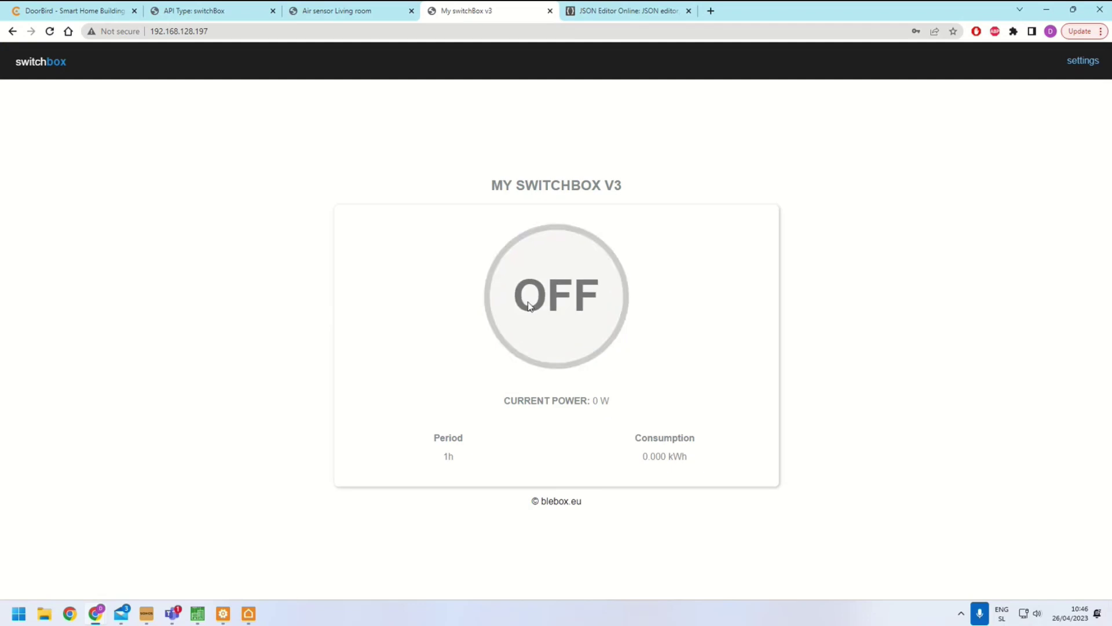
left_click(529, 305)
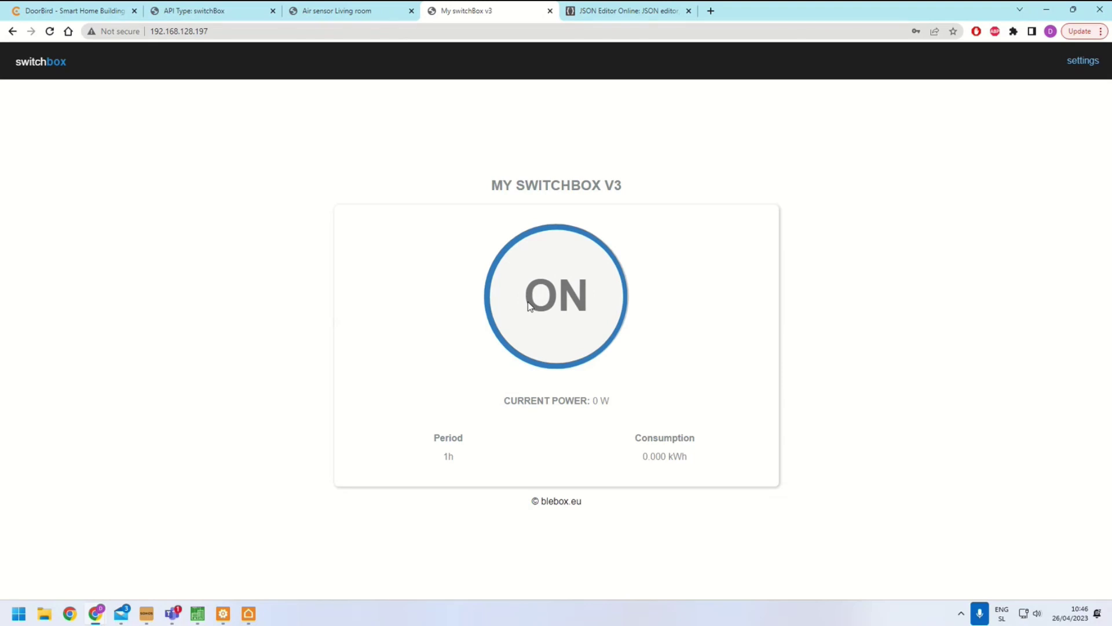
Switch to bOS Configurator and add an Http device named "Switch box" to the Blebox folder
left_click(231, 10)
left_click(236, 618)
left_click(50, 191)
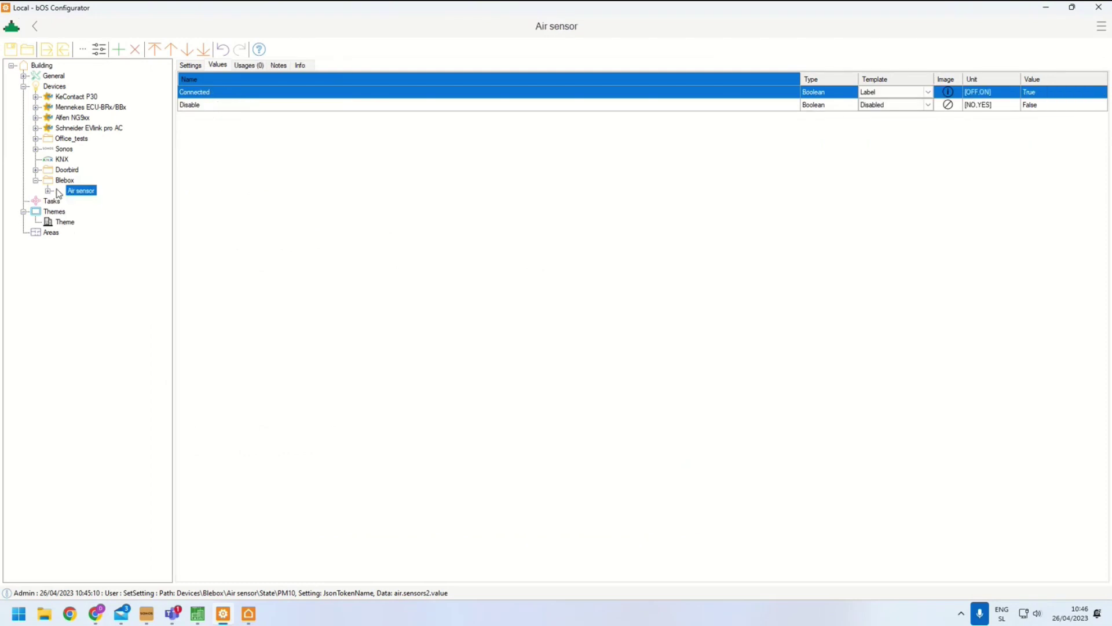
left_click(61, 182)
key("Insert")
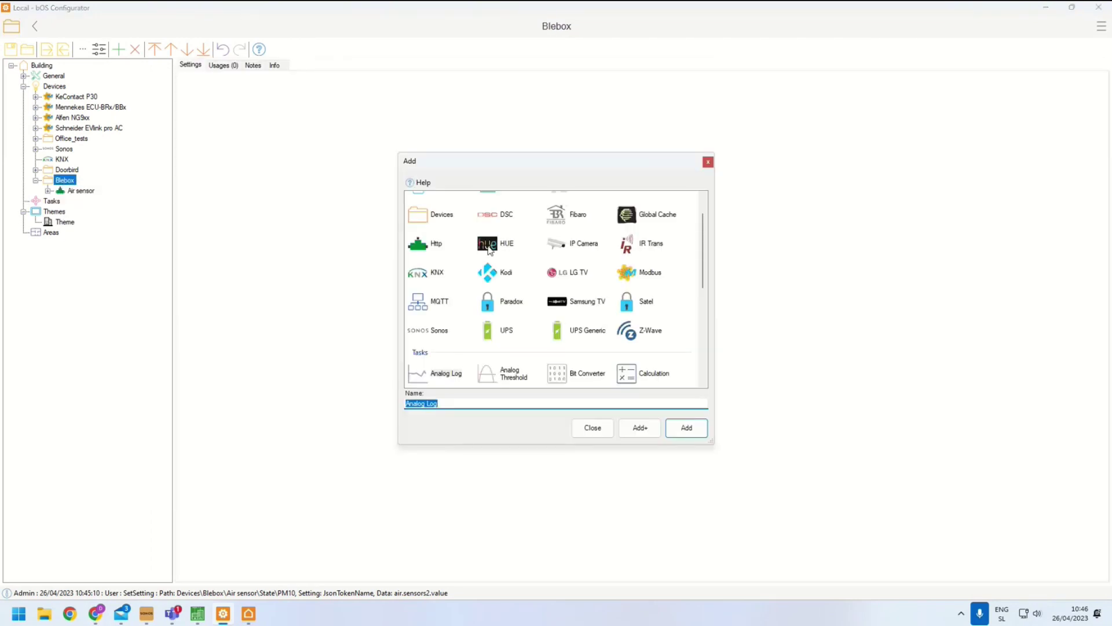
type("Sw")
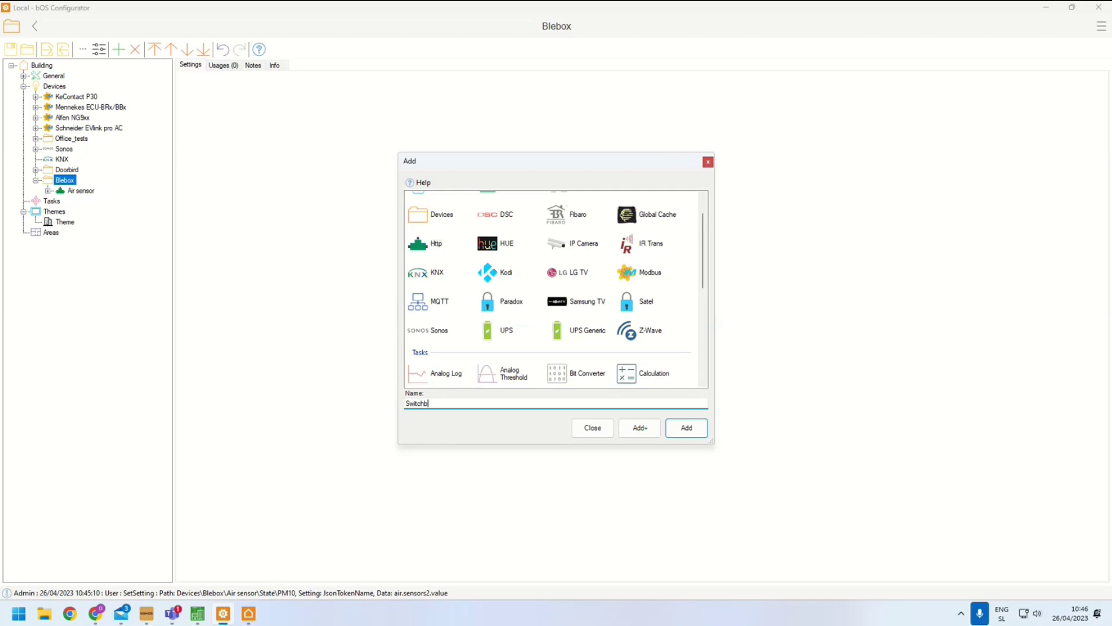
type("itch box")
key("Return")
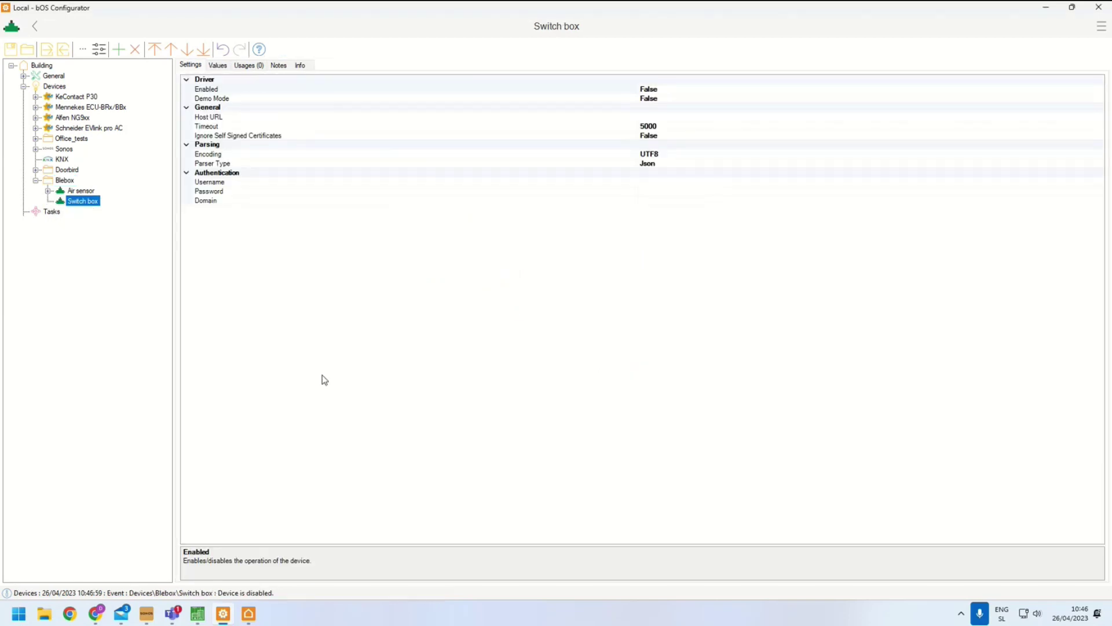
key("alt+Tab")
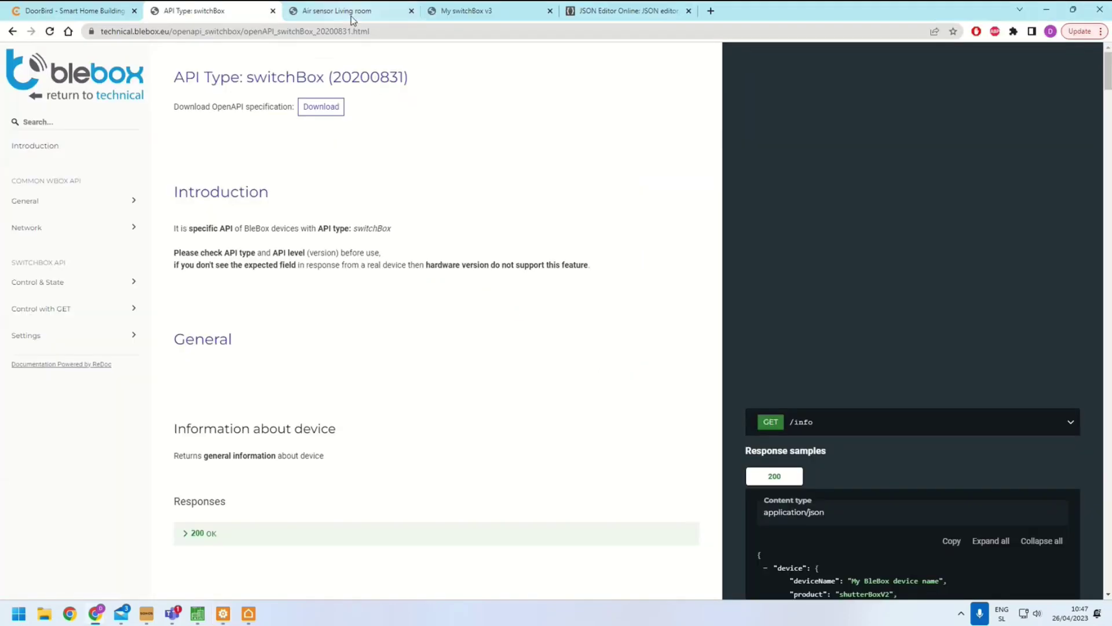
left_click(330, 14)
left_click(458, 10)
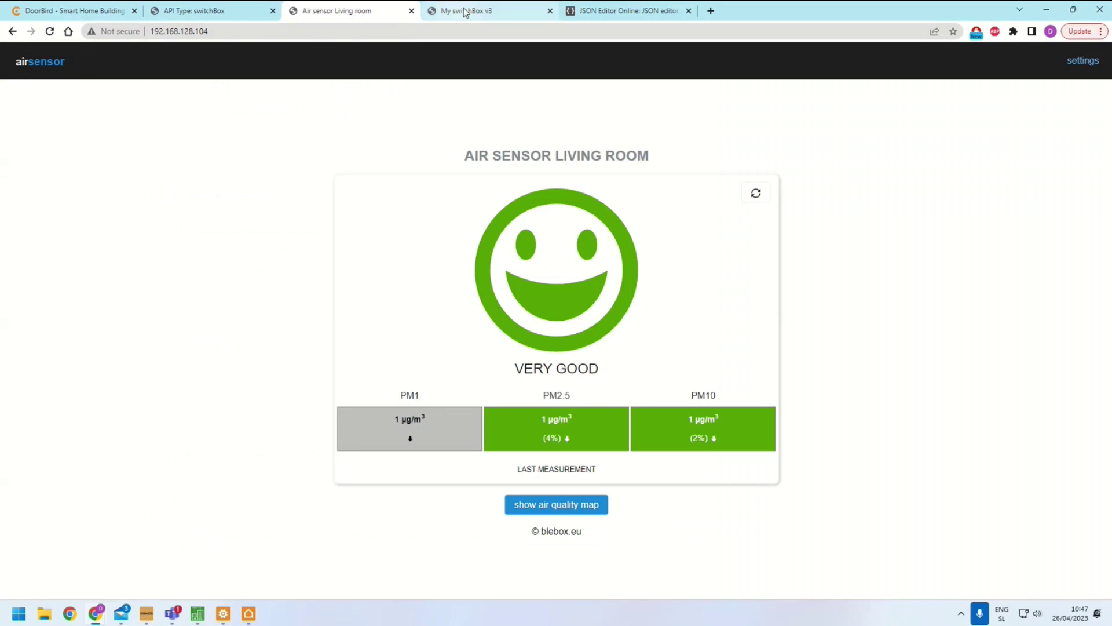
left_click(228, 33)
key("ctrl+c")
key("alt+Tab")
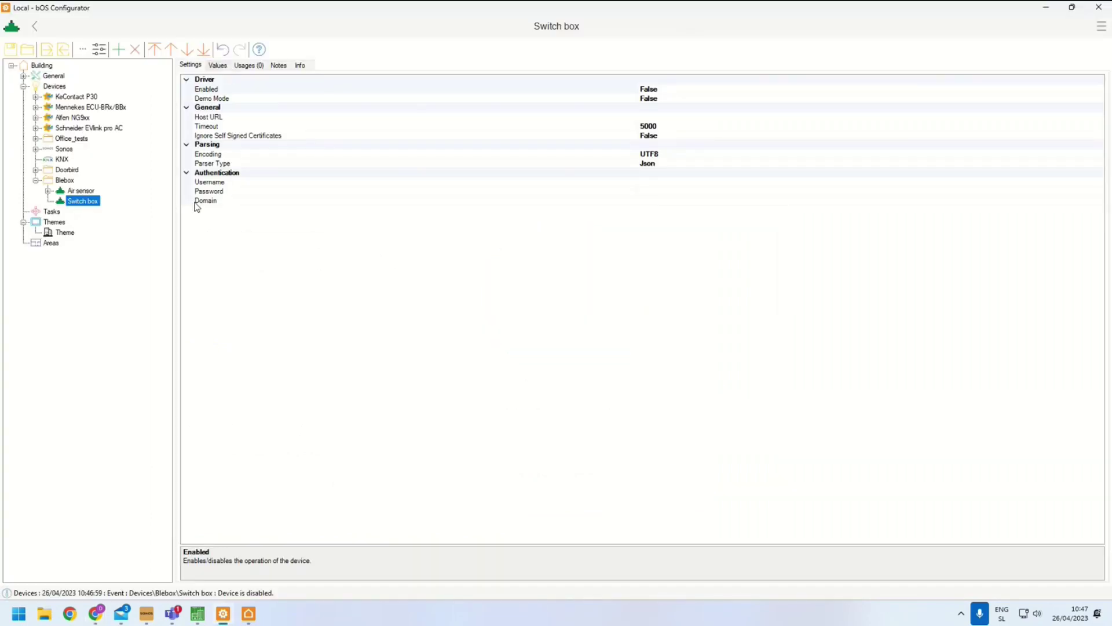
left_click(226, 118)
left_click(643, 117)
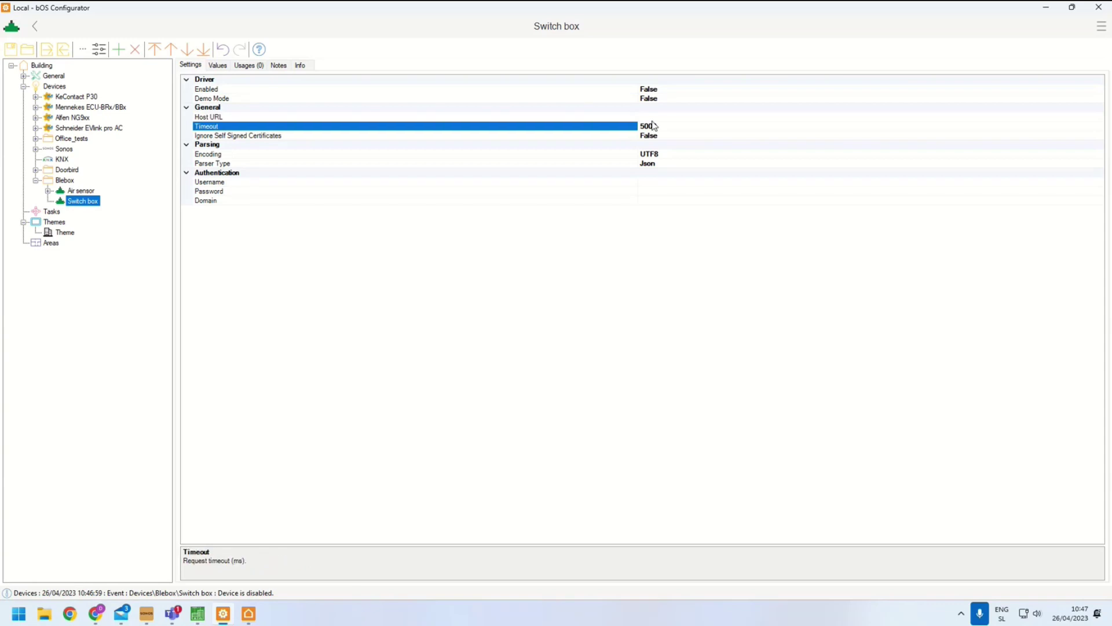
key("ctrl+v")
key("BackSpace")
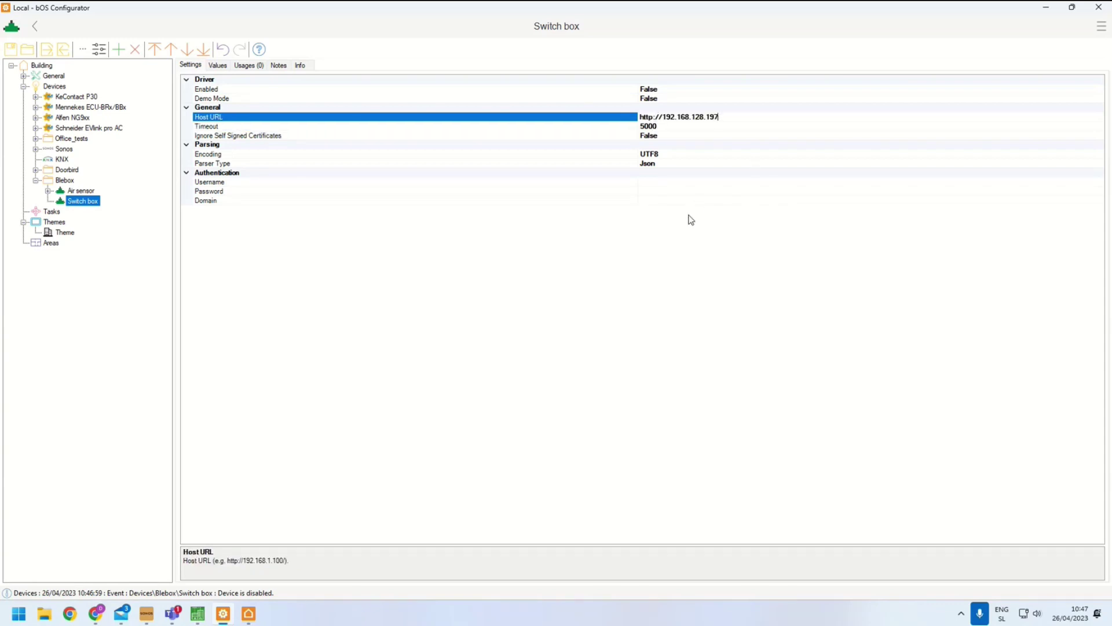
left_click(618, 90)
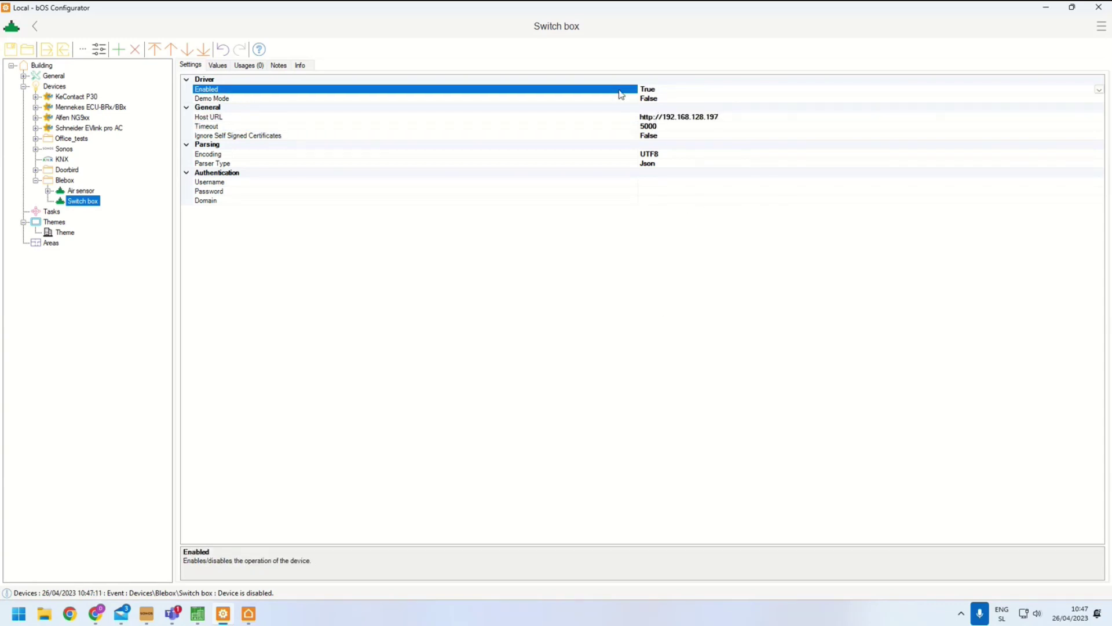
Return to the switchBox API documentation in Chrome and examine the Device state and State set endpoints under Control & State
key("alt+Tab")
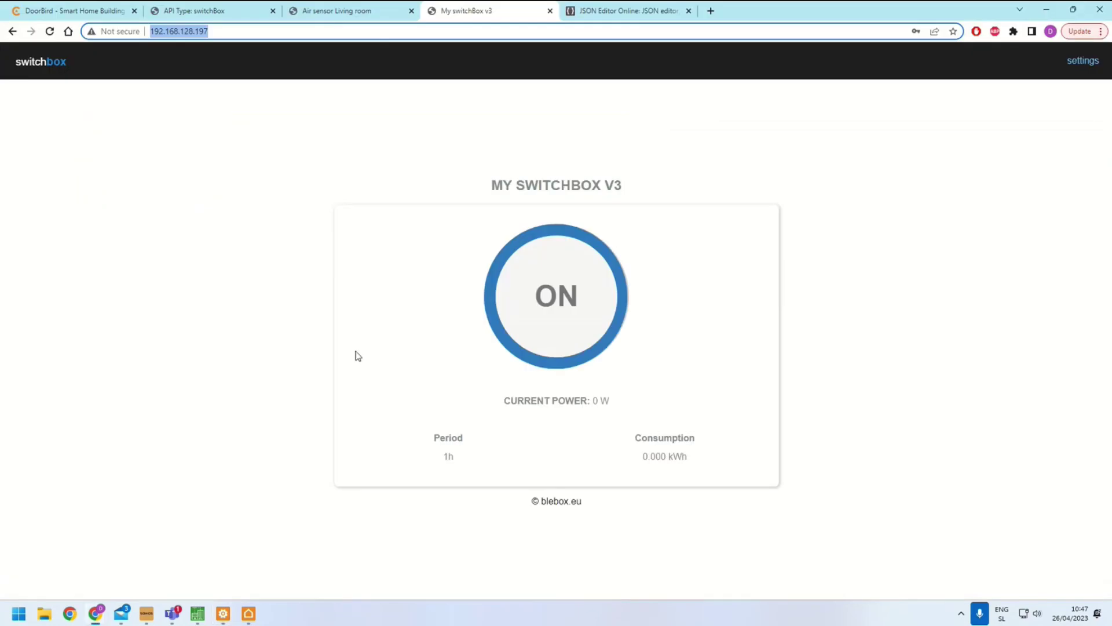
left_click(330, 10)
left_click(194, 11)
scroll(423, 364, "down", 3)
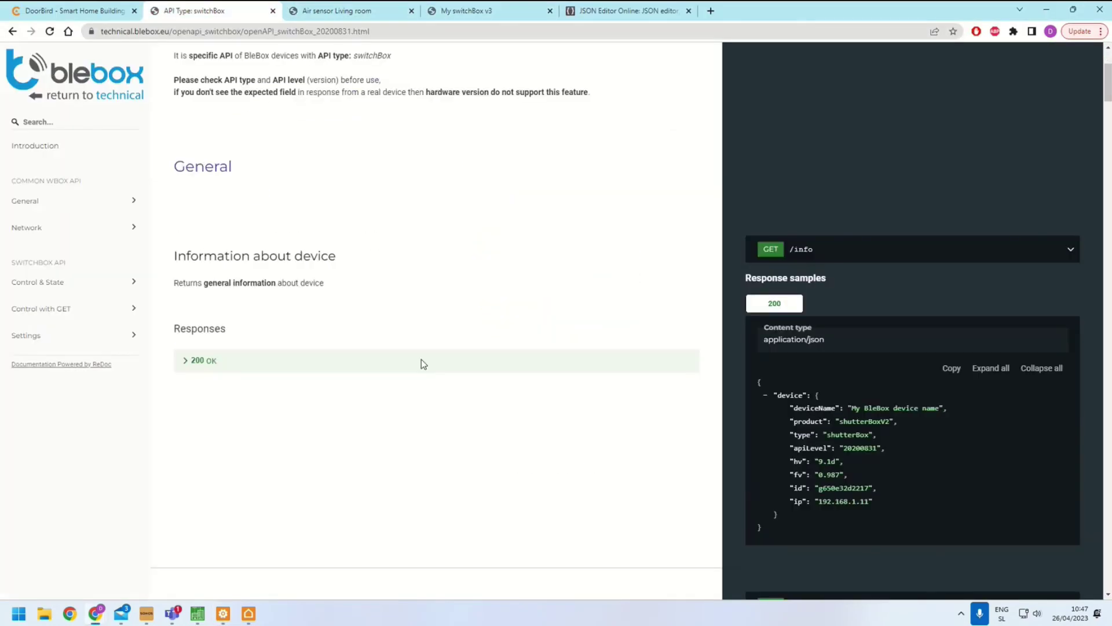
left_click(64, 289)
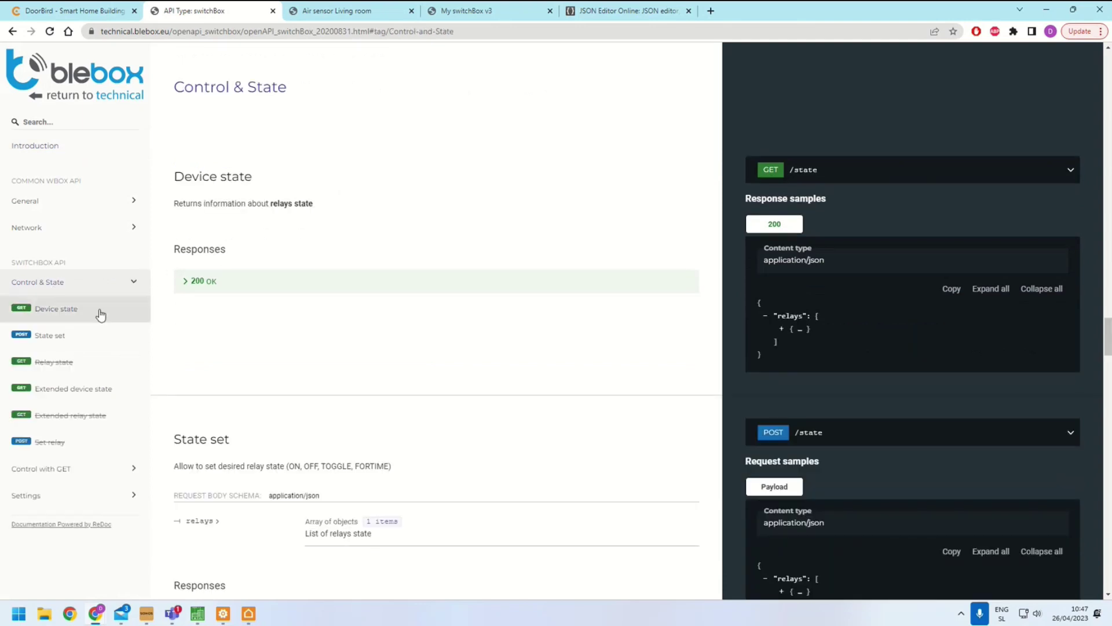
left_click(50, 203)
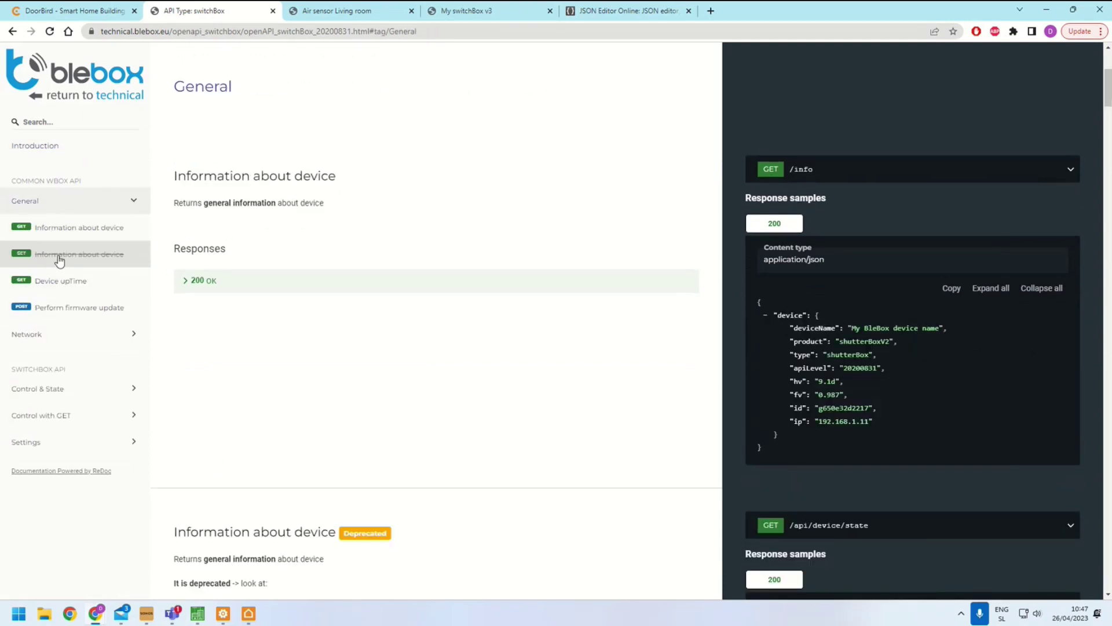
left_click(58, 388)
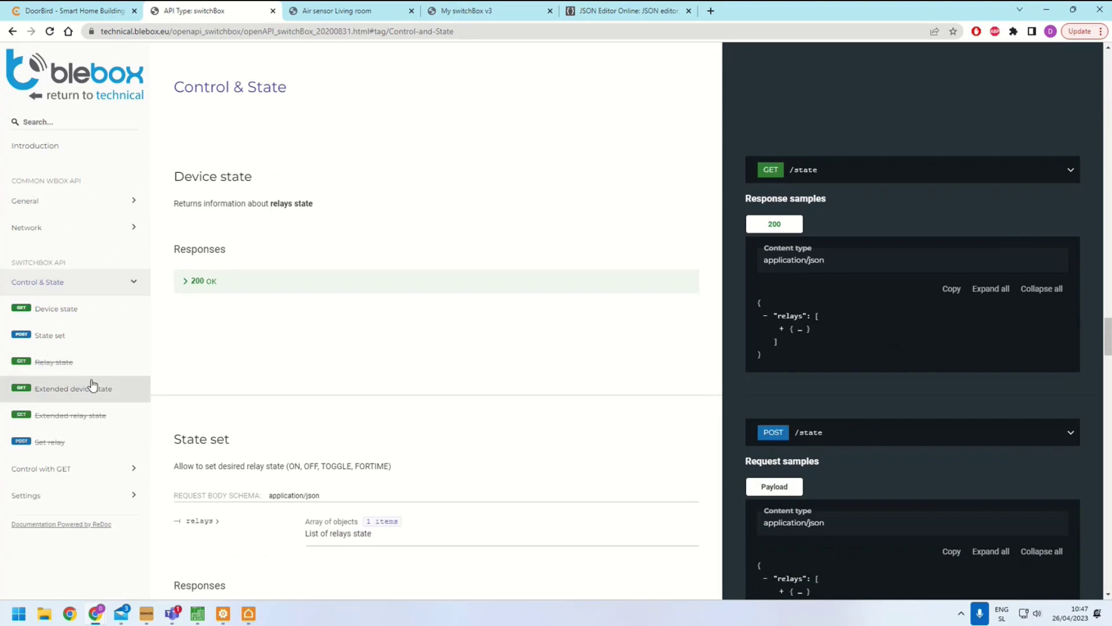
double_click(135, 283)
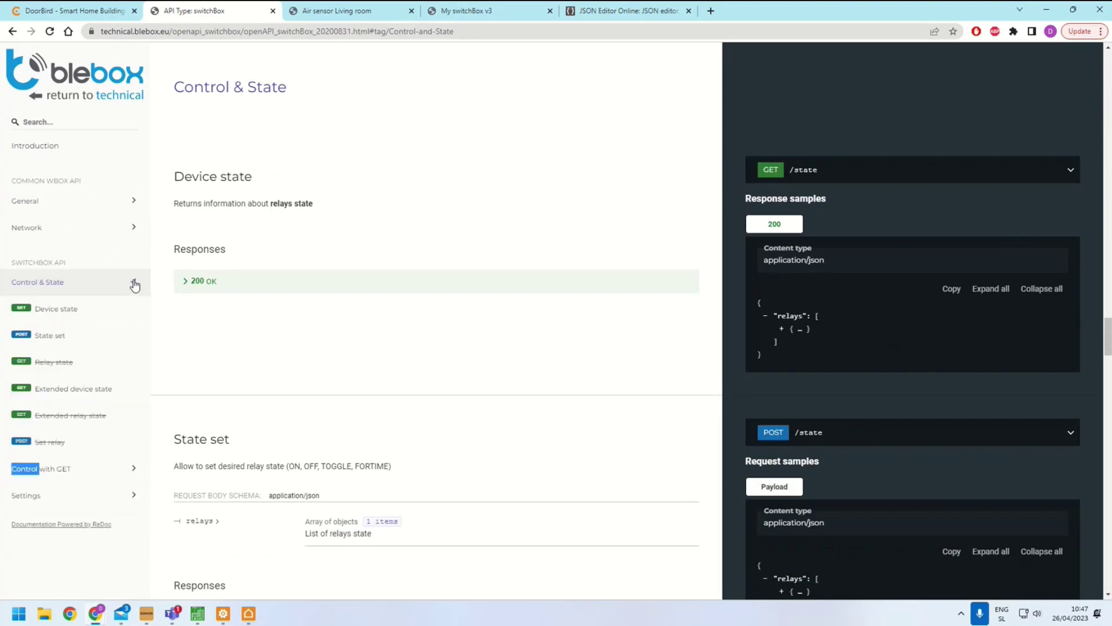
left_click(81, 324)
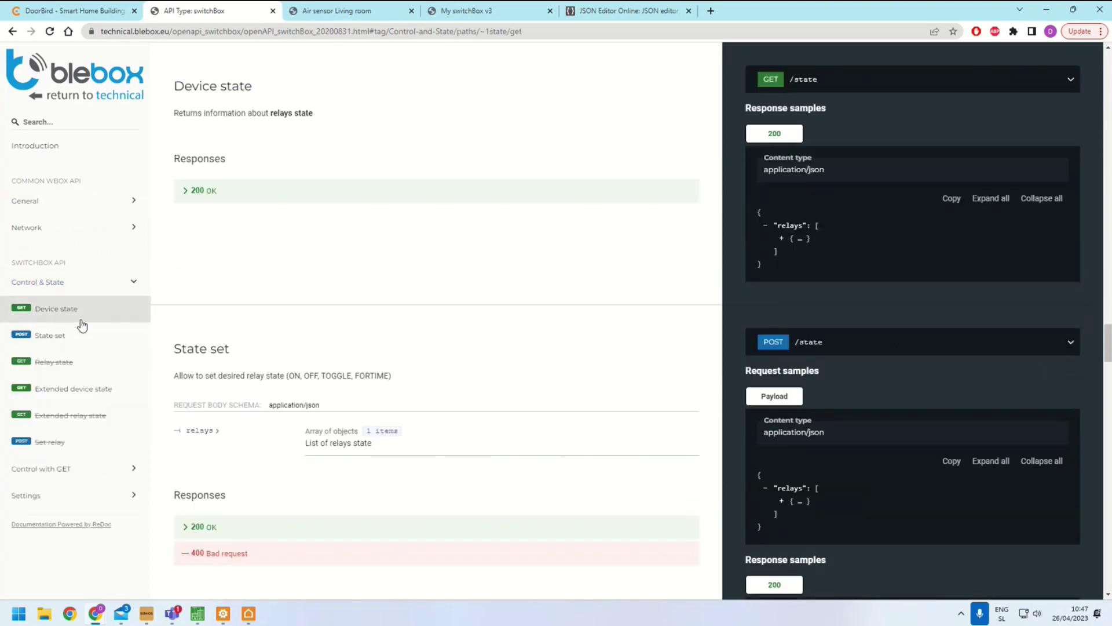
left_click(62, 335)
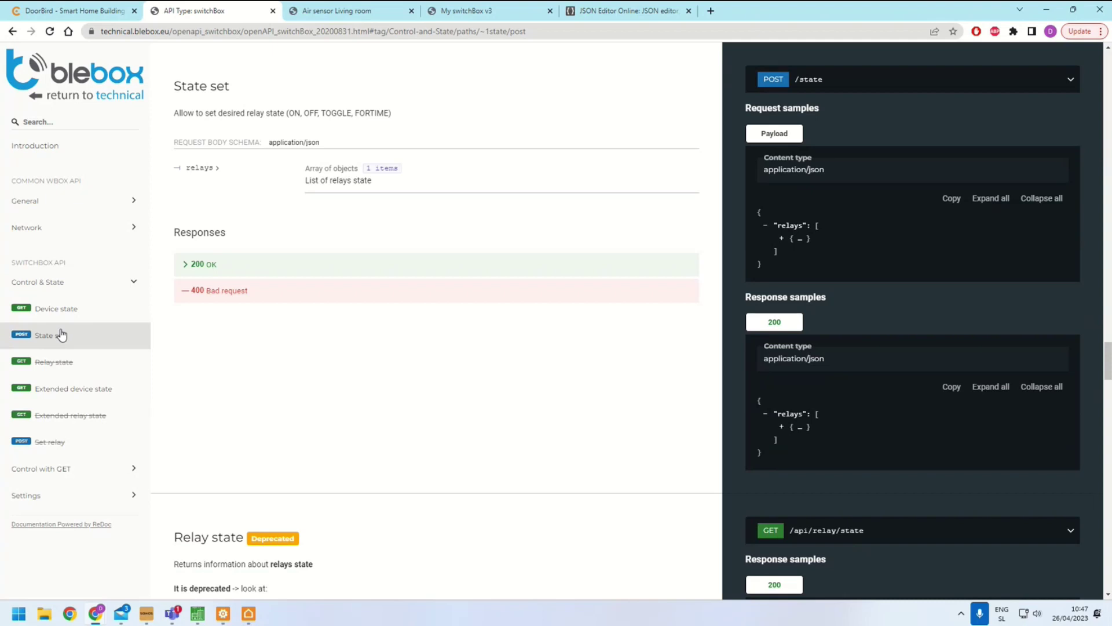
left_click(55, 316)
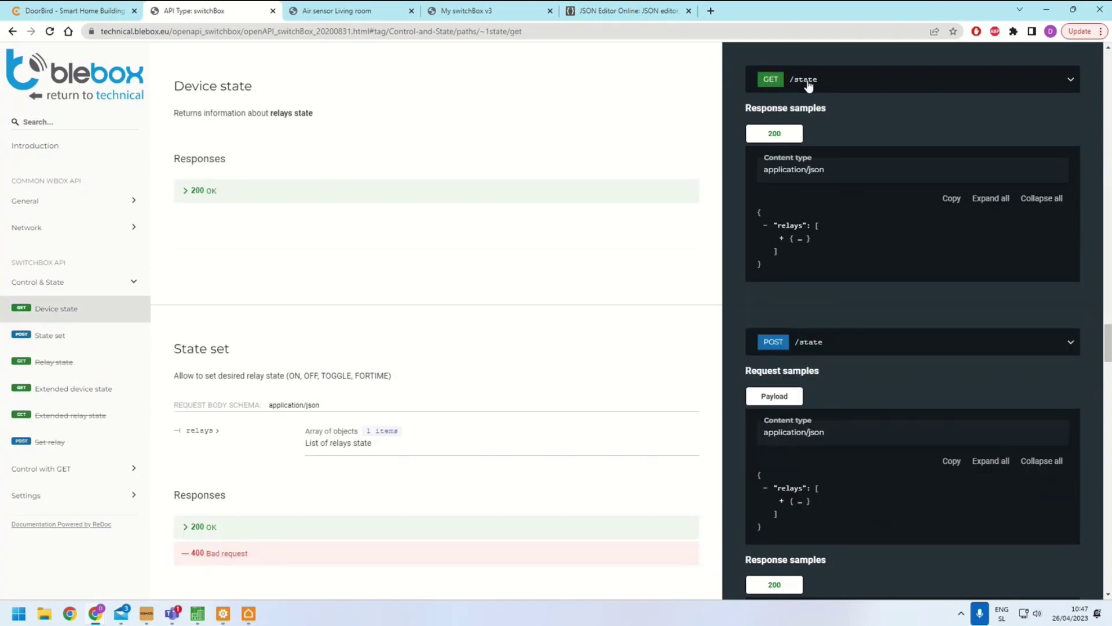
Switch to bOS Configurator and add a Command named "State" to the Switch box device
key("alt+Tab")
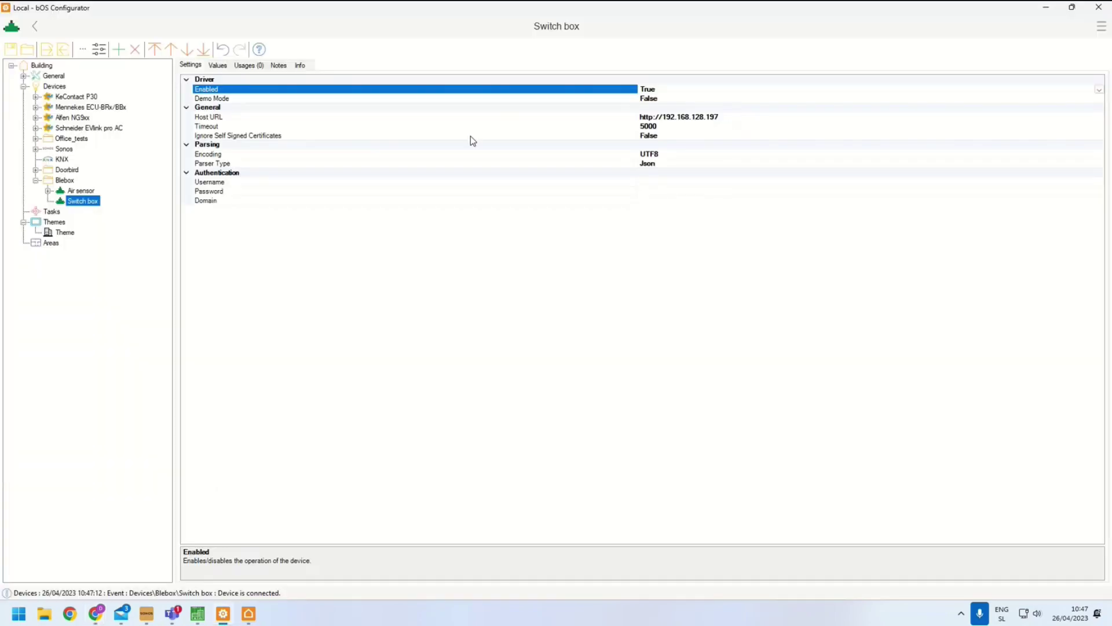
right_click(86, 201)
left_click(105, 209)
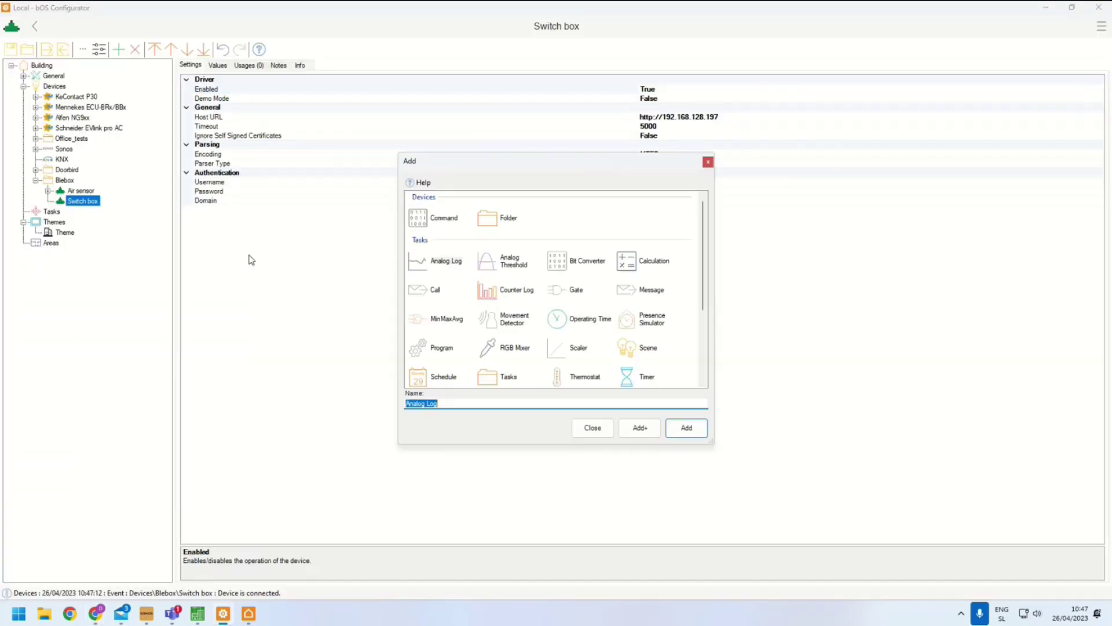
left_click(435, 225)
type("S")
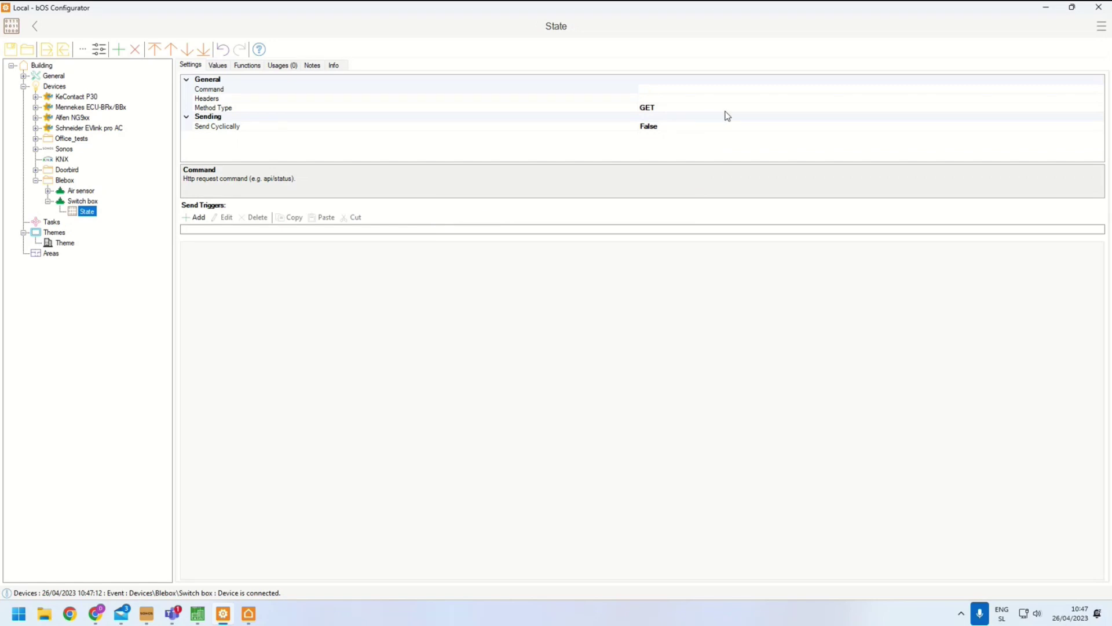
Set the Switch box State command's request to "/state"
left_click(630, 108)
left_click(698, 89)
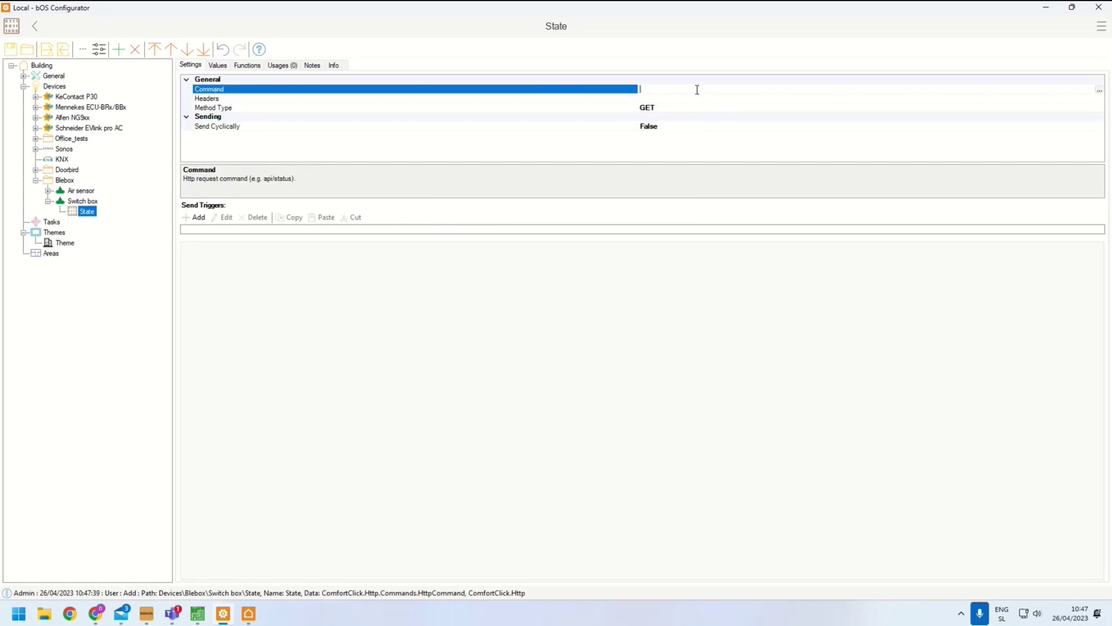
left_click(1099, 90)
type("/st")
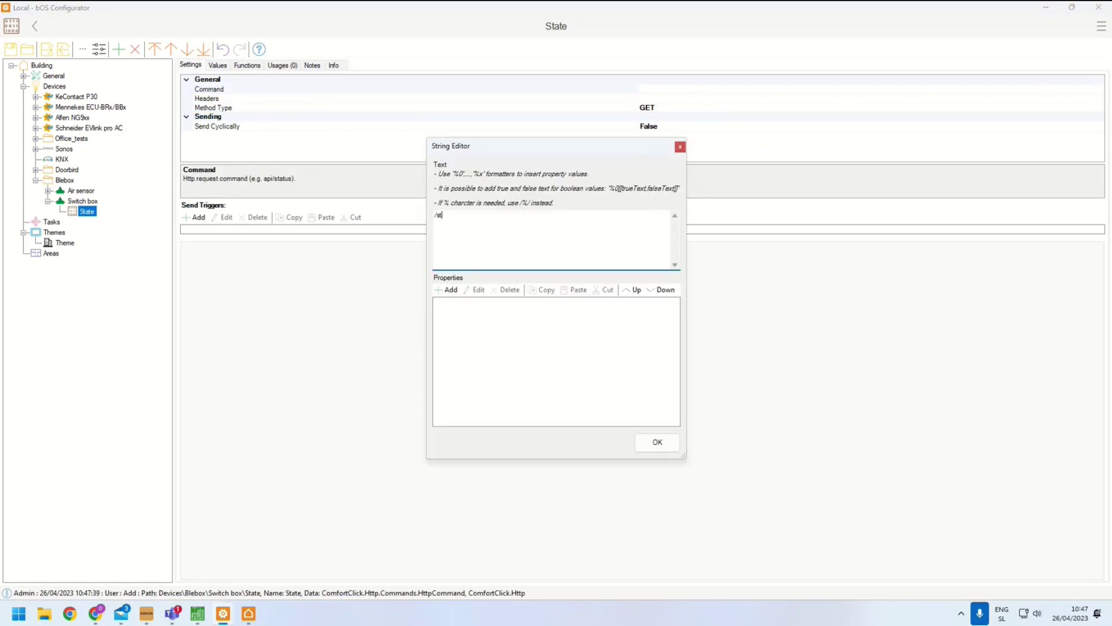
type("ate")
left_click(657, 442)
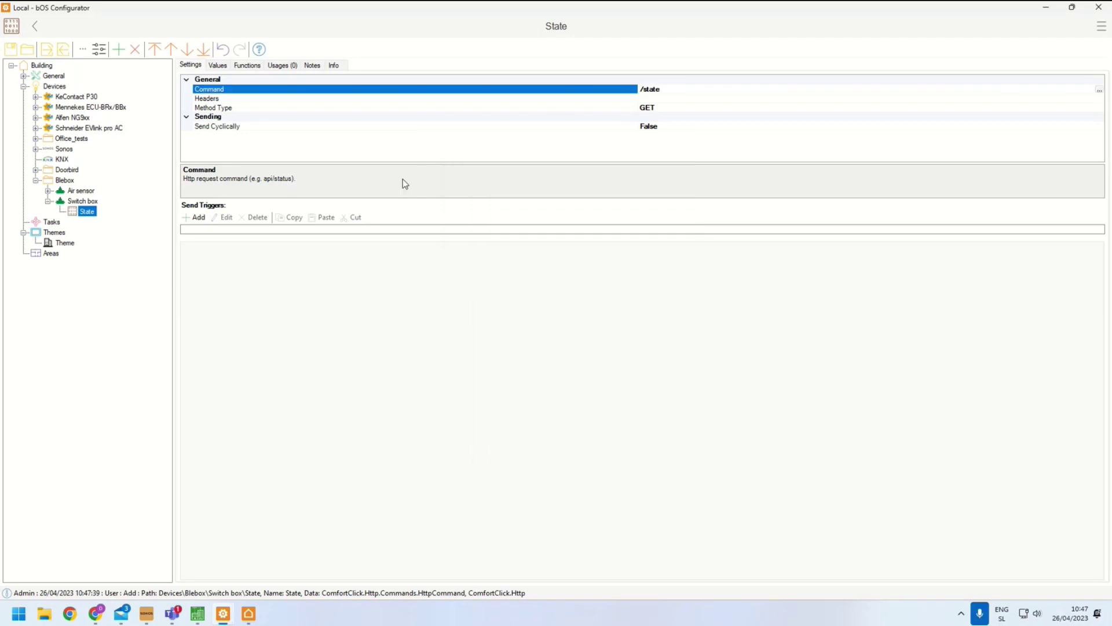
Send the Switch box State command and inspect its Status Code and Response Data values
left_click(247, 65)
left_click(217, 77)
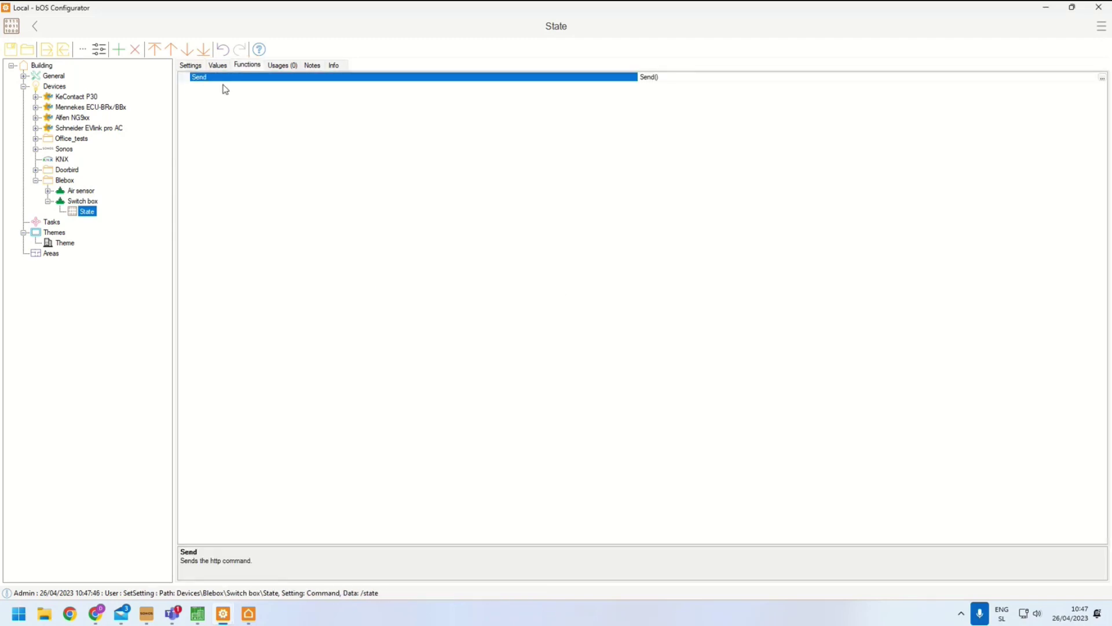
left_click(220, 66)
left_click(1025, 117)
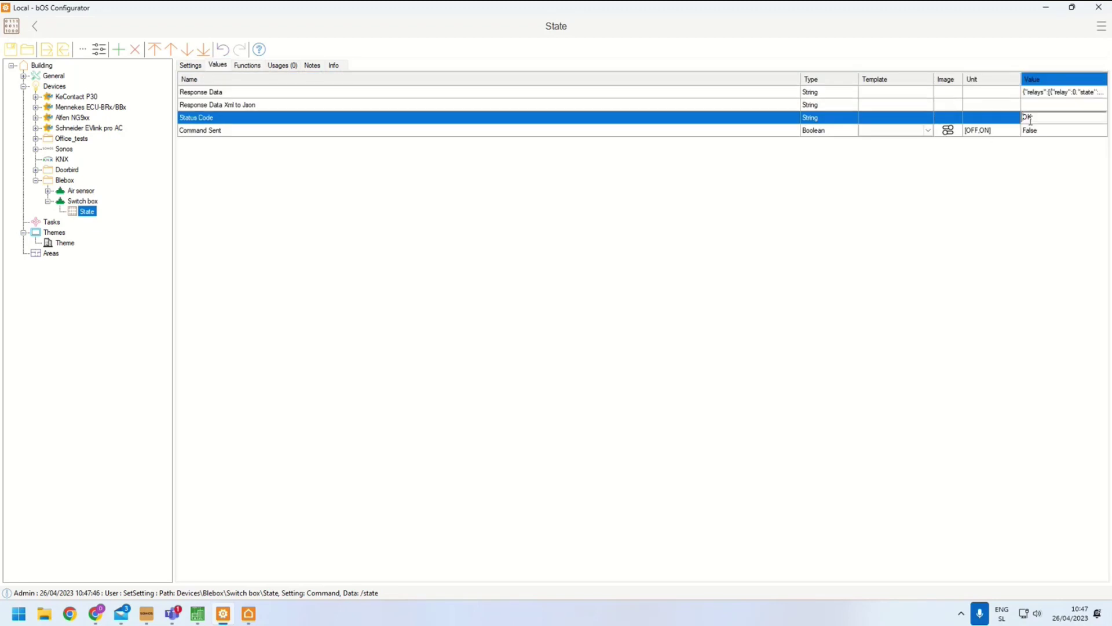
left_click(1053, 94)
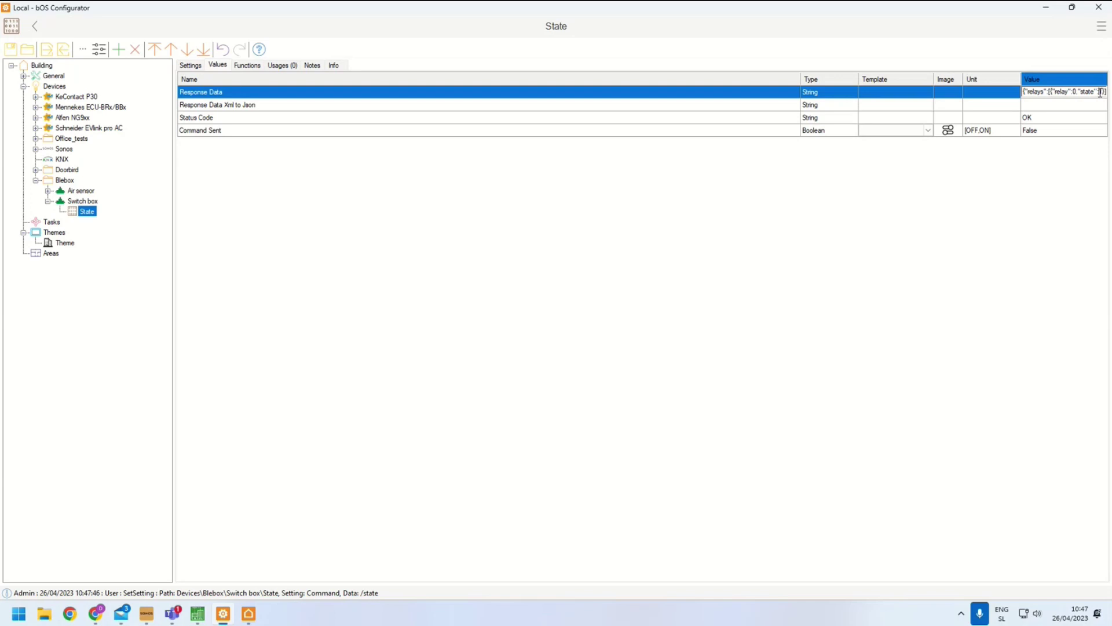
Switch the relay off on the My switchBox v3 web page, then resend the State command in bOS Configurator and view its values
key("alt+Tab")
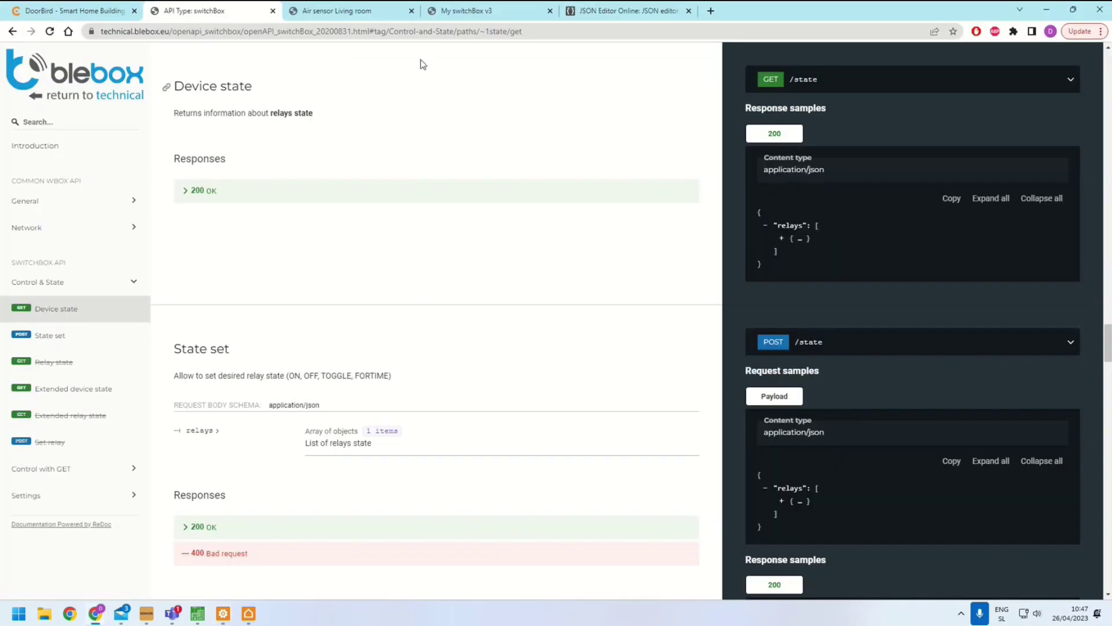
left_click(433, 12)
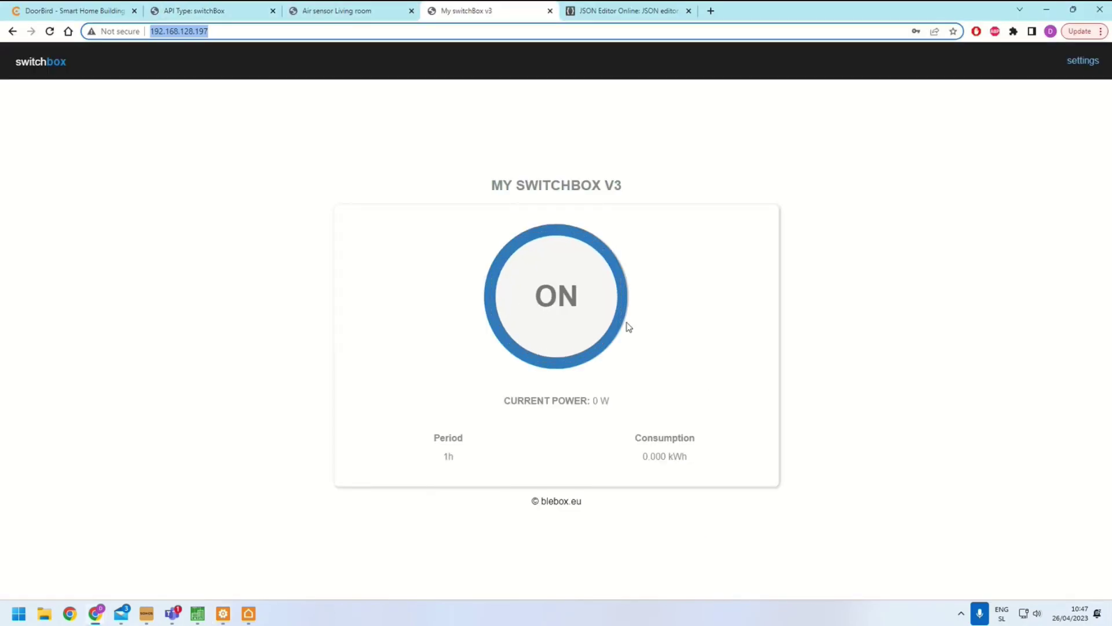
left_click(581, 288)
key("alt+Tab")
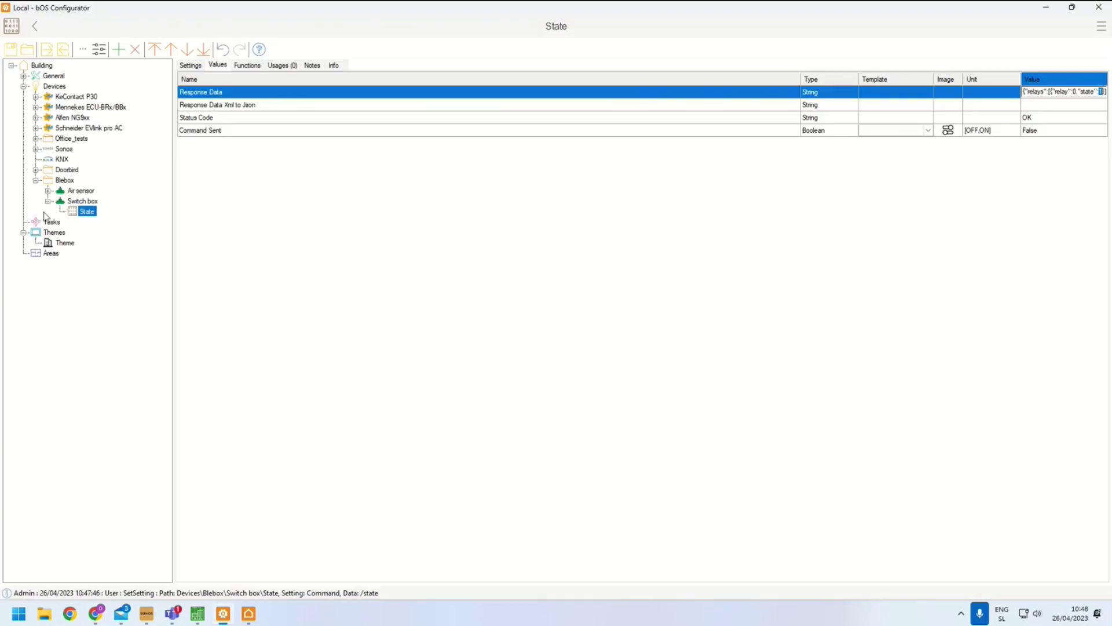
left_click(248, 65)
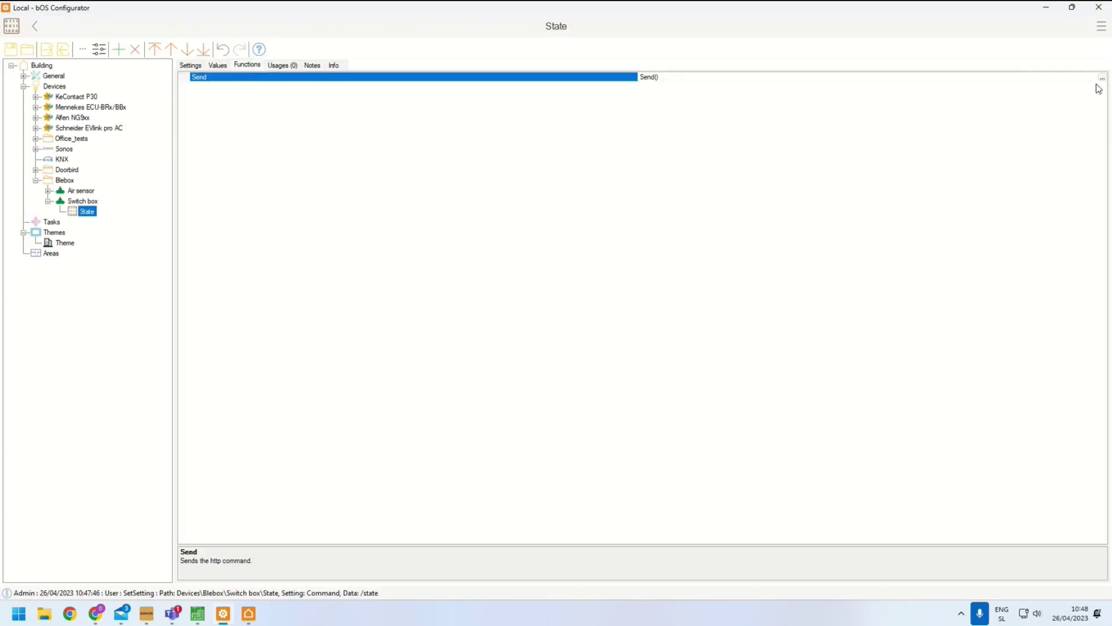
left_click(218, 66)
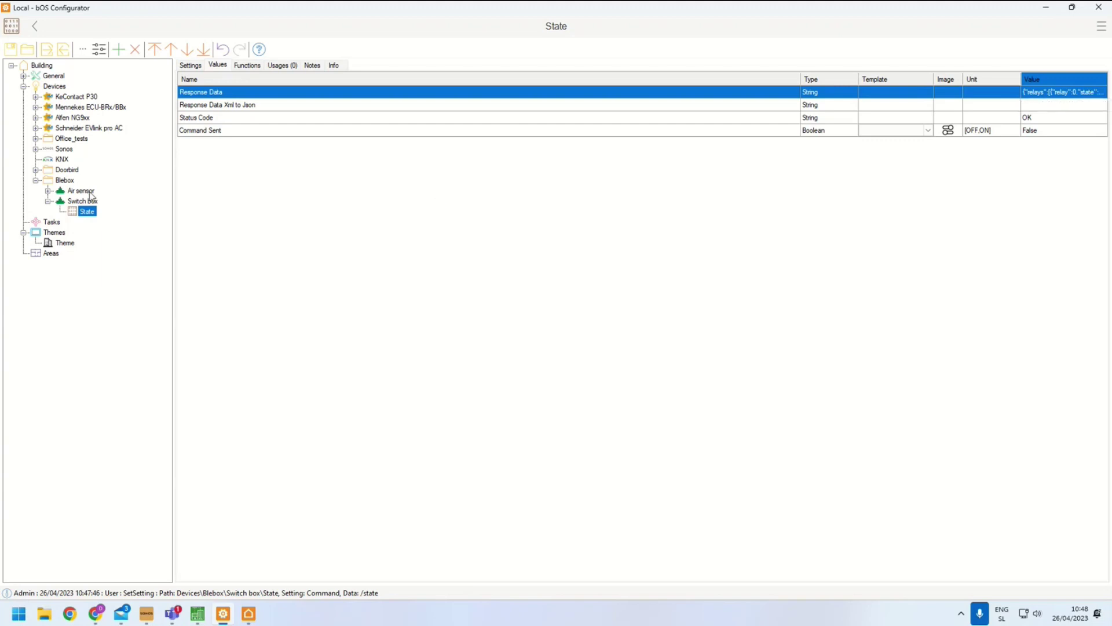
Turn on Send Cyclically for the Air sensor's State command and inspect its Cyclical Send Delay
left_click(48, 190)
left_click(84, 201)
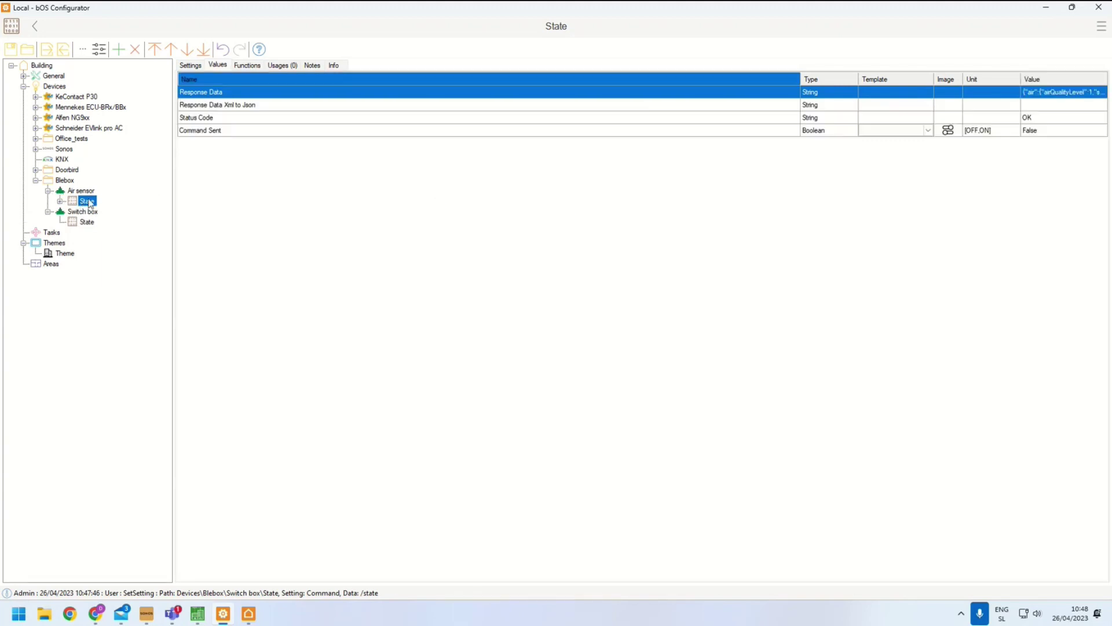
left_click(186, 69)
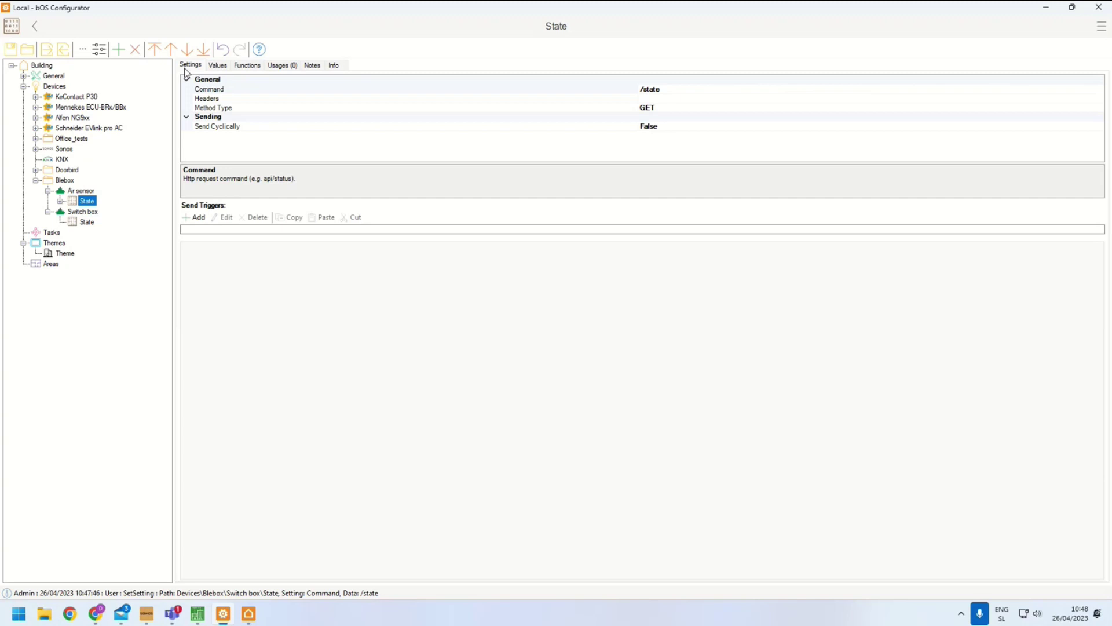
left_click(212, 128)
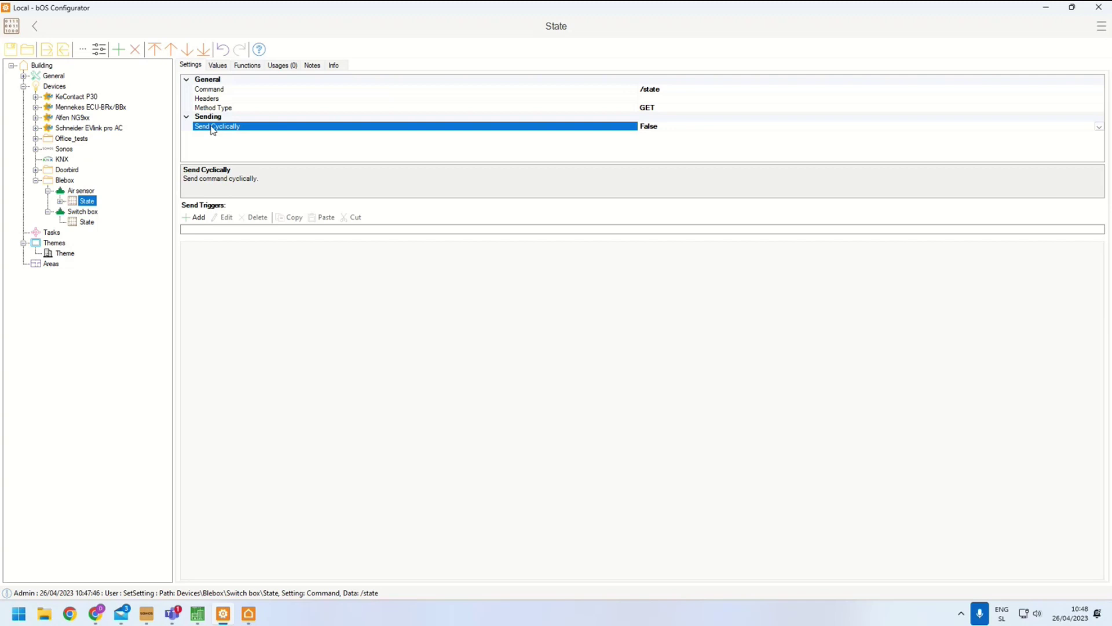
double_click(213, 127)
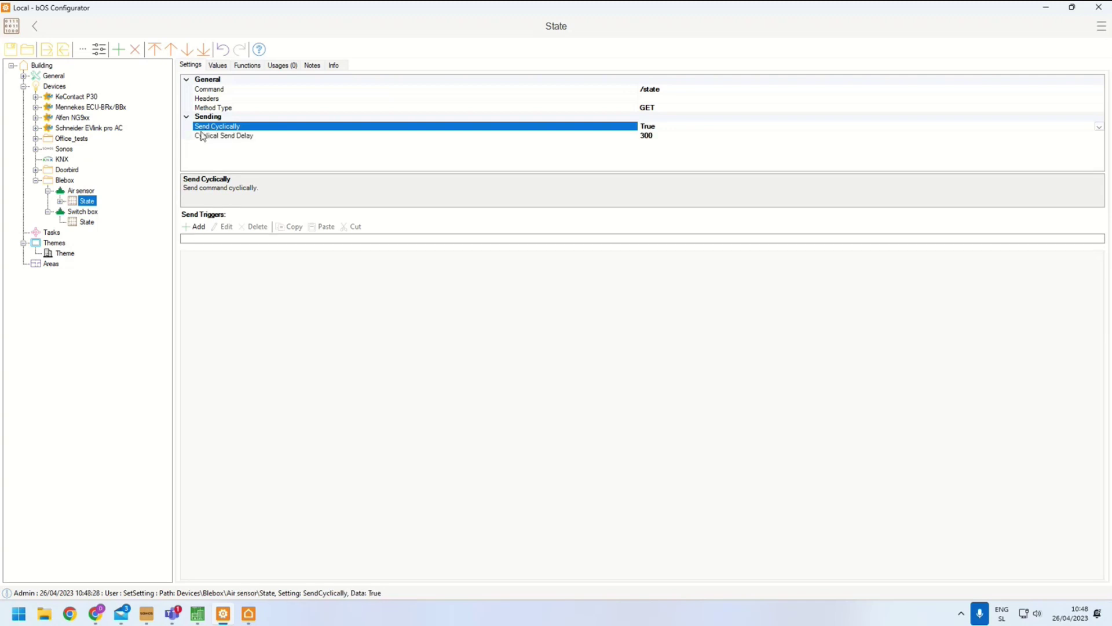
left_click(203, 135)
left_click(686, 138)
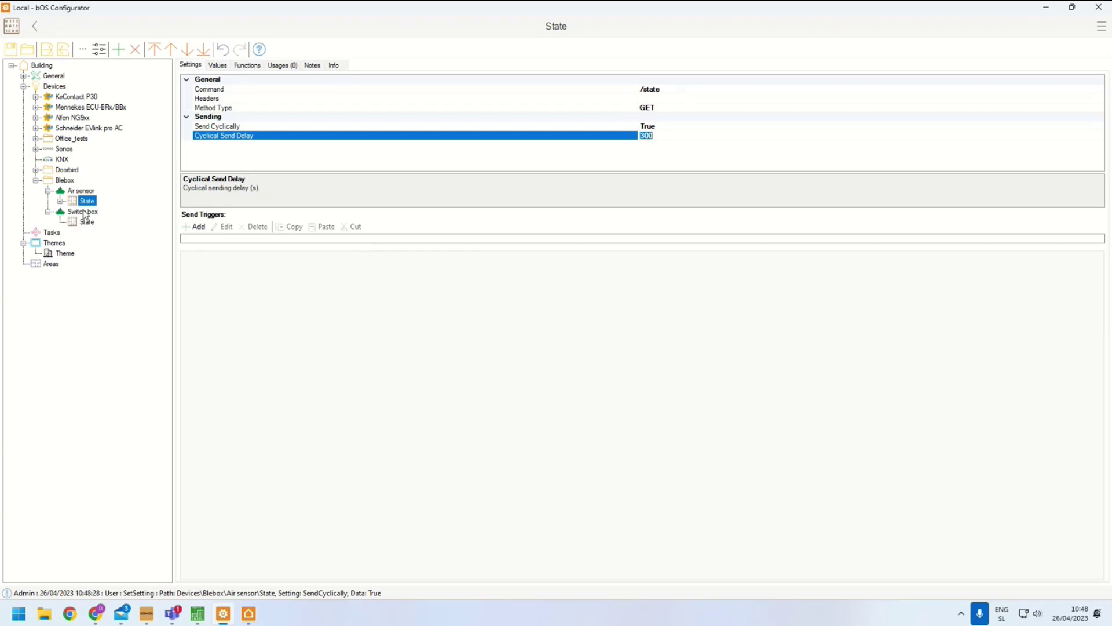
Return to the switchBox API documentation in Chrome and examine the State set endpoint with its relays response sample expanded
left_click(86, 222)
key("alt+Tab")
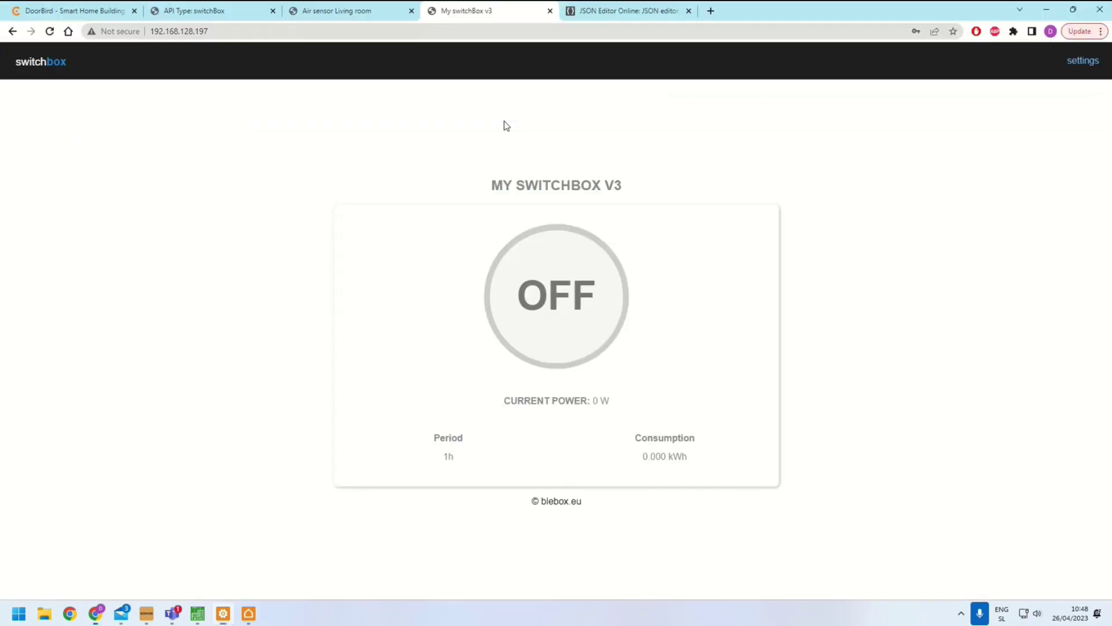
left_click(201, 9)
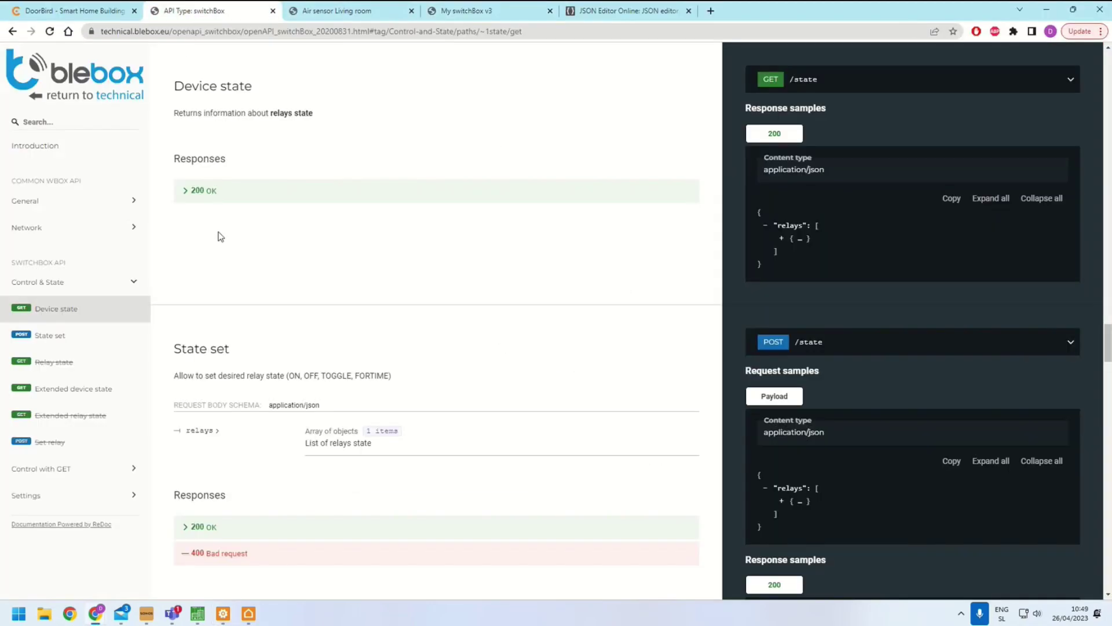
left_click(48, 336)
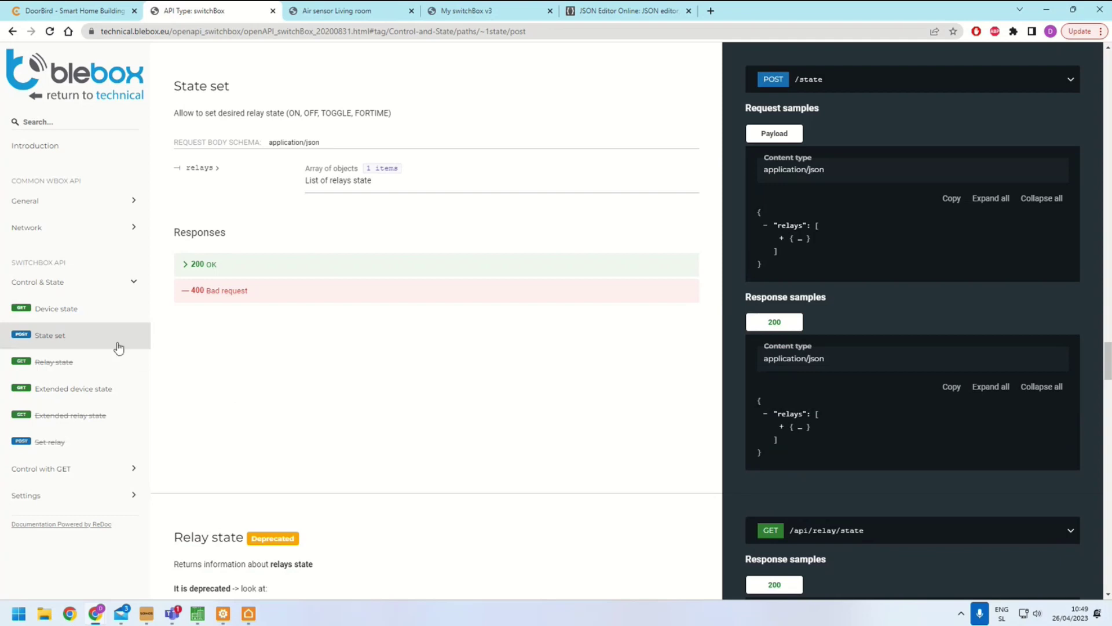
scroll(770, 261, "down", 2)
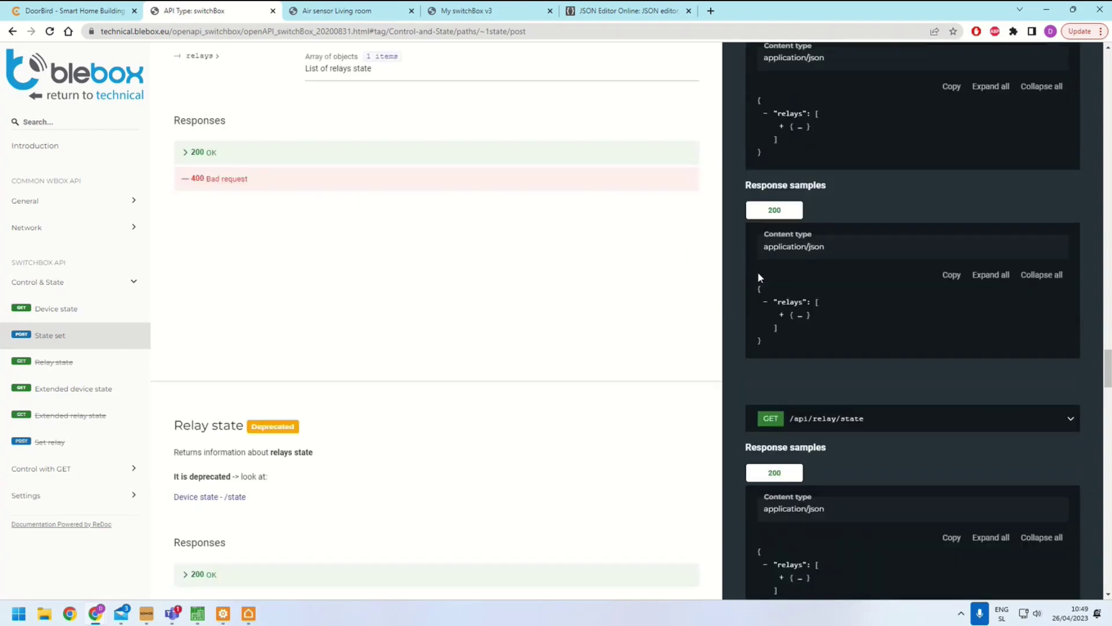
left_click(782, 314)
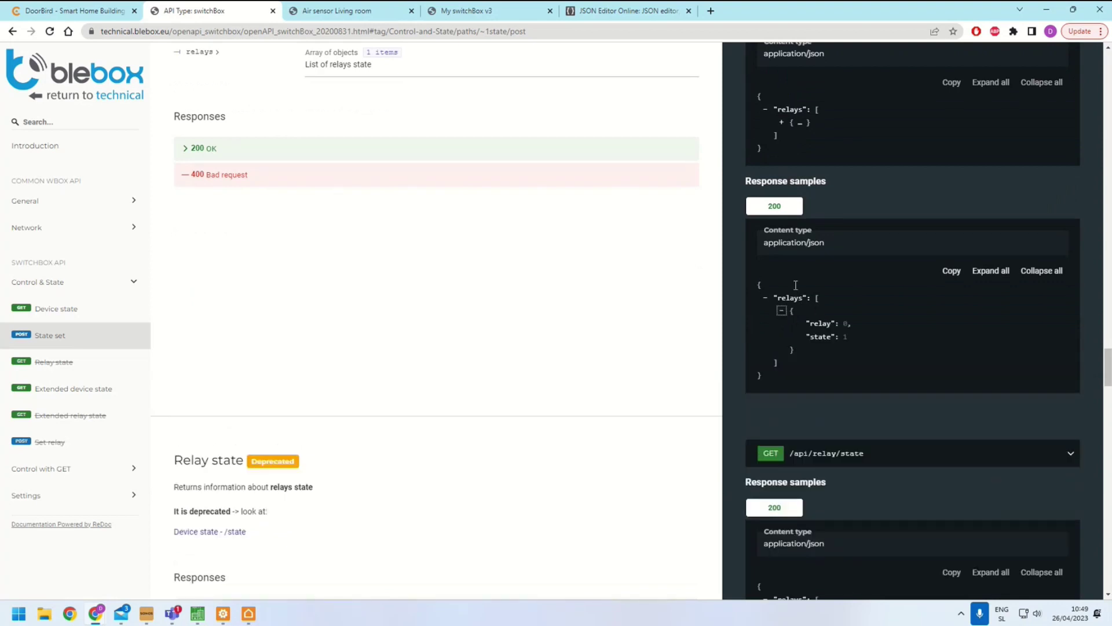
scroll(801, 255, "up", 2)
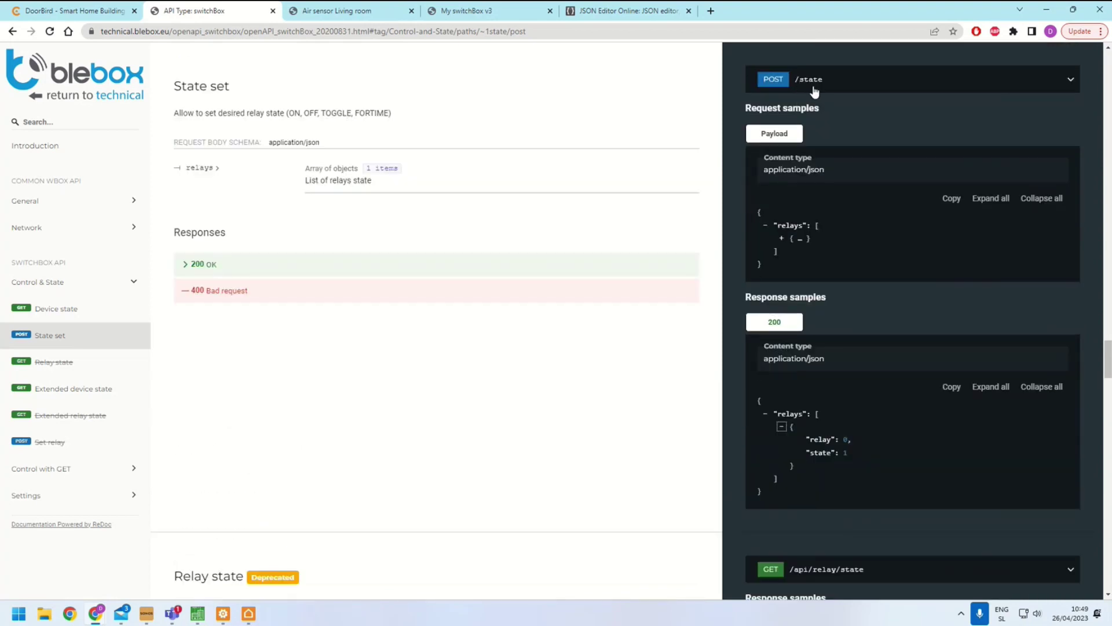
Switch to bOS Configurator and add a second Command named "ON" to the Switch box device
key("alt+Tab")
right_click(86, 216)
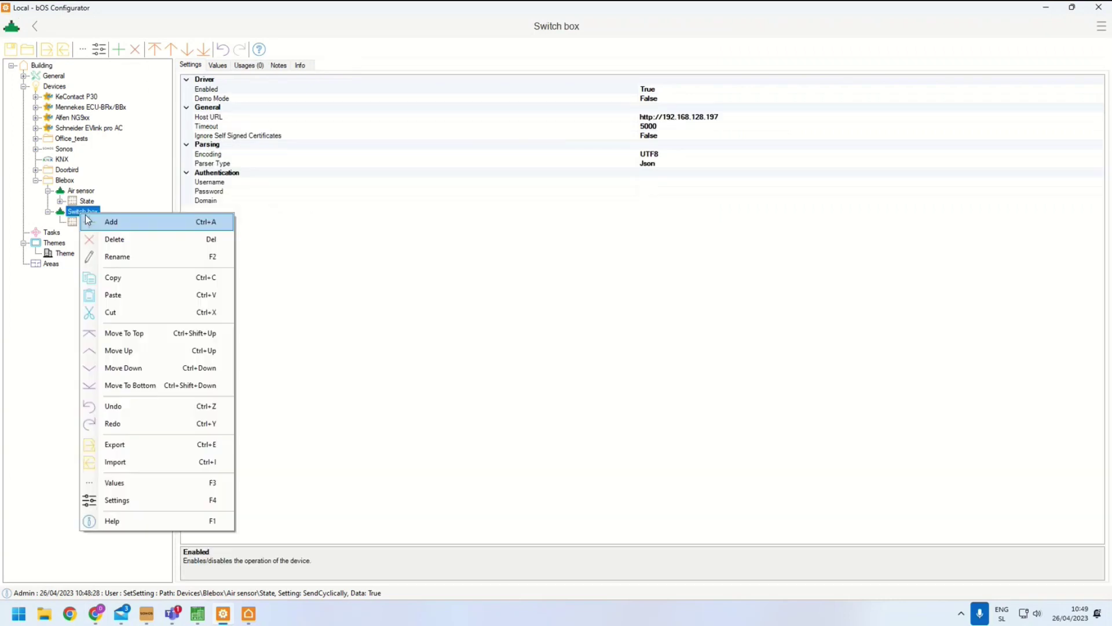
left_click(87, 219)
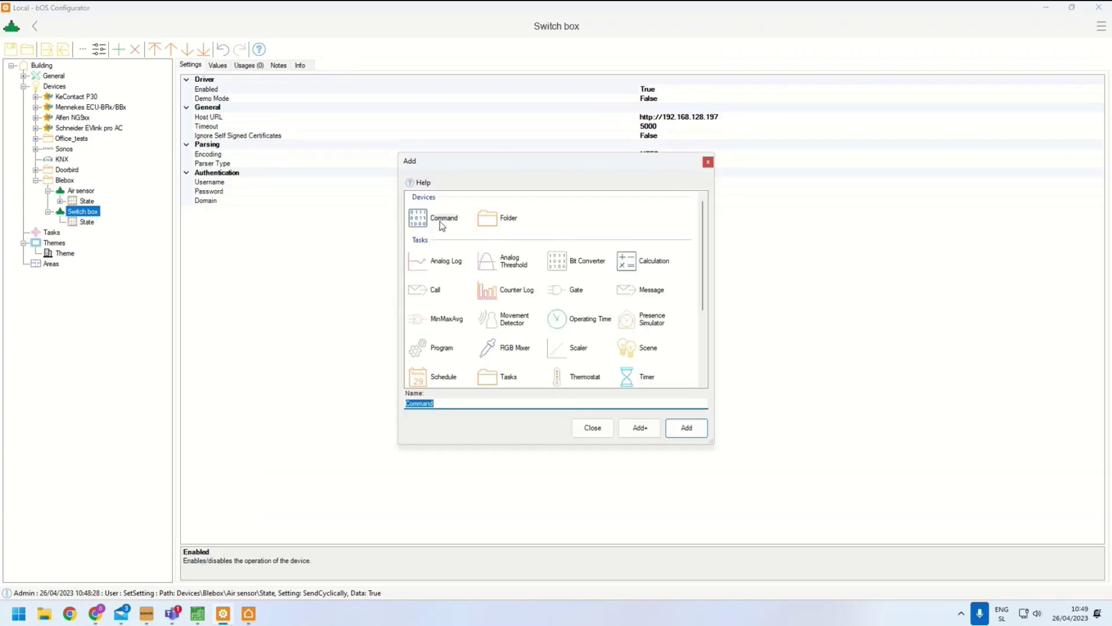
type("ON")
key("Return")
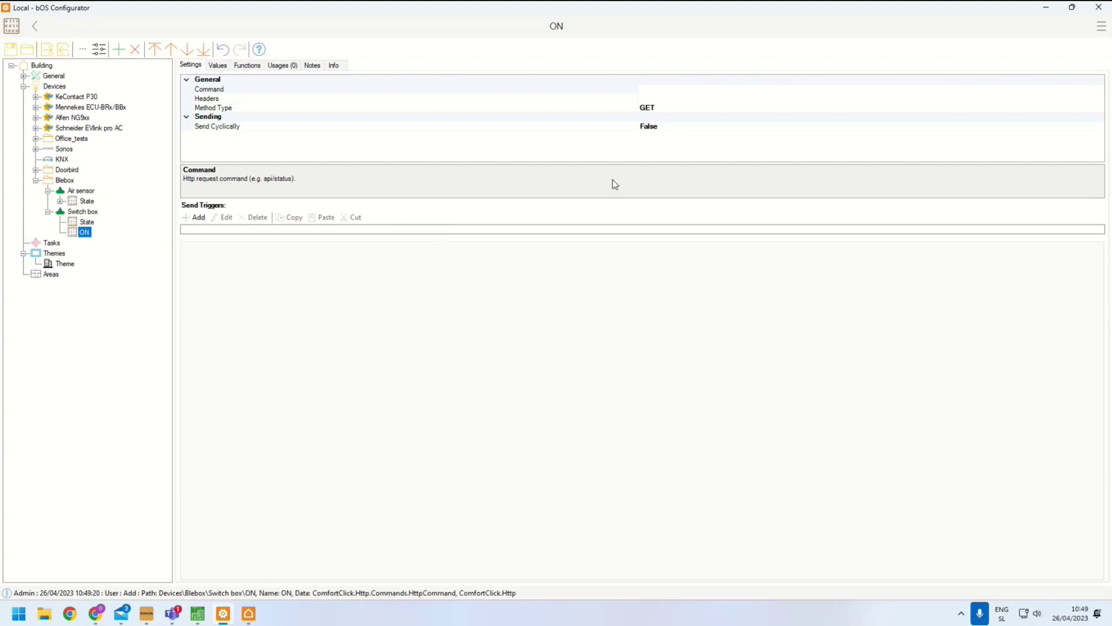
Set the ON command's request to "/state" and its Method Type to POST
left_click(646, 93)
left_click(1100, 90)
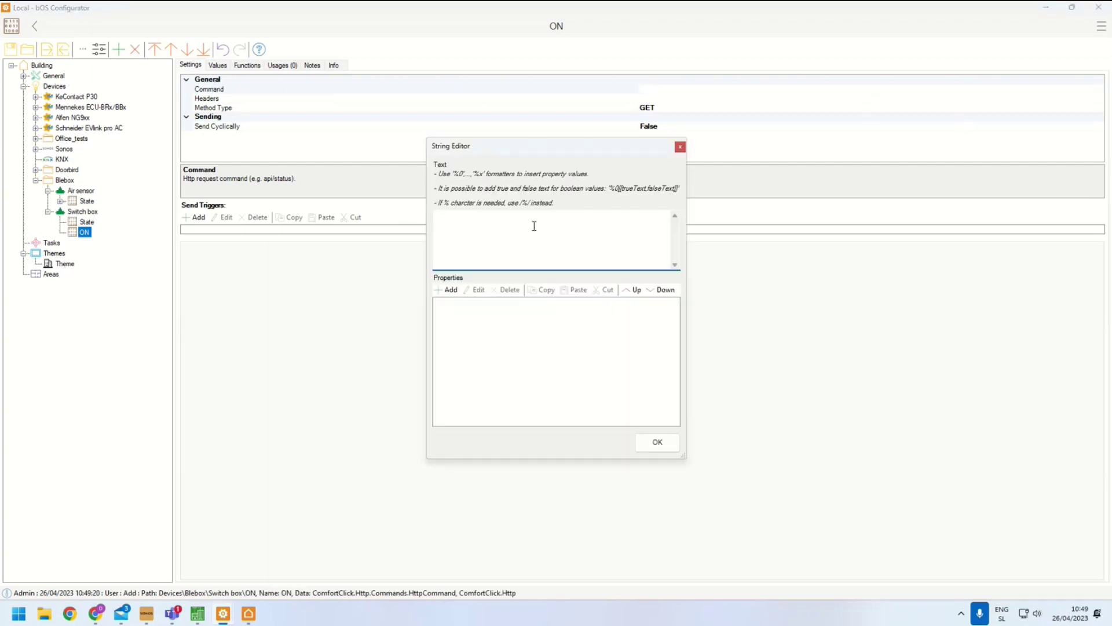
type("/state")
left_click(657, 442)
left_click(84, 225)
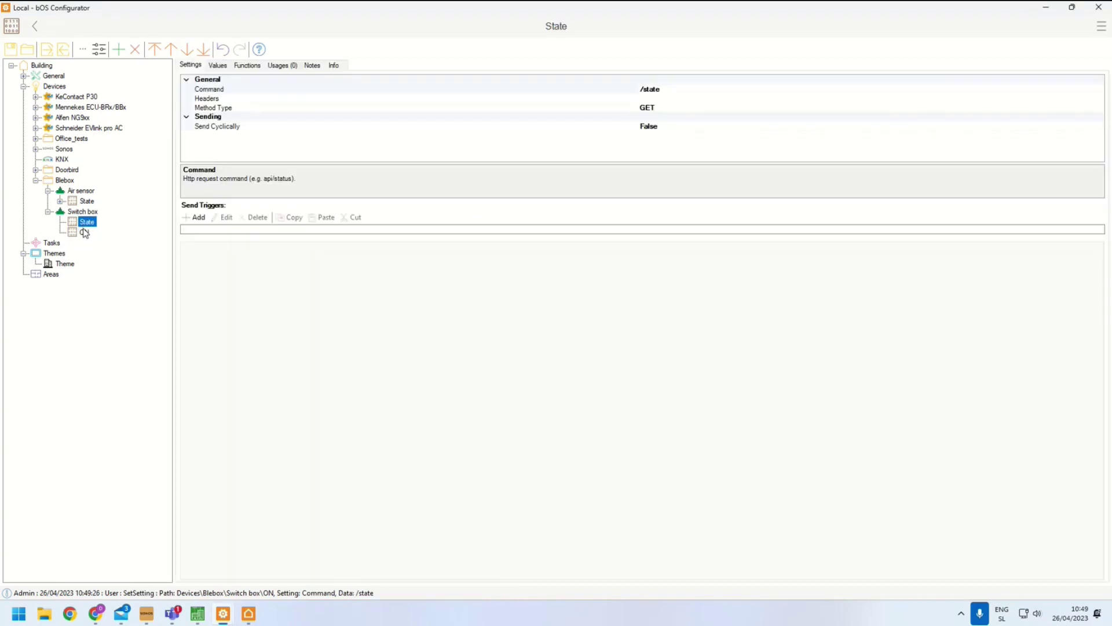
left_click(85, 232)
left_click(214, 109)
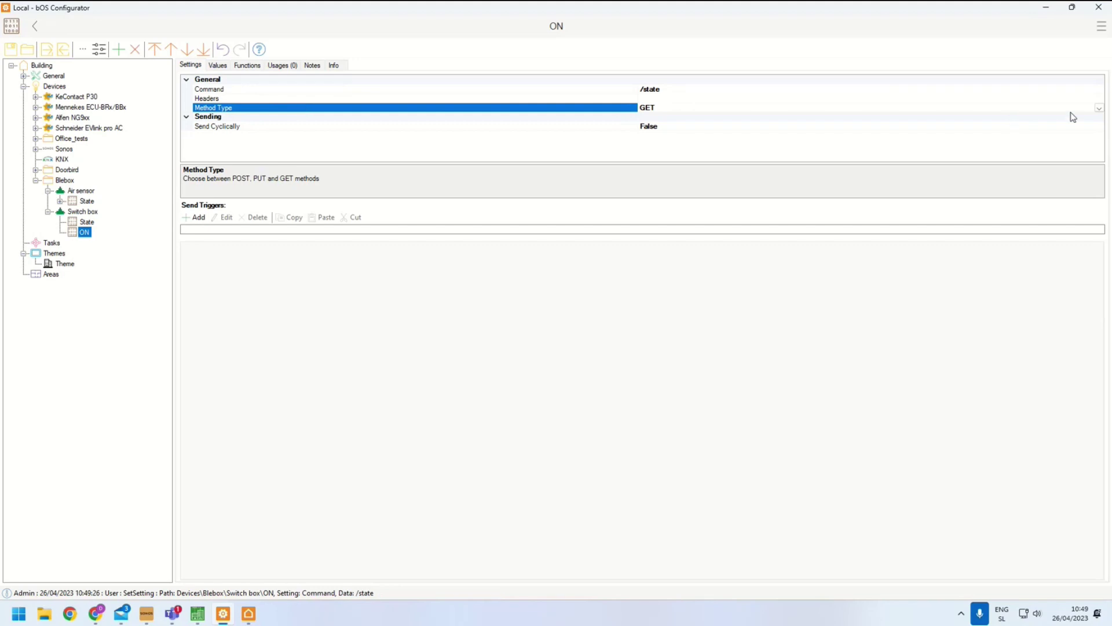
left_click(1099, 109)
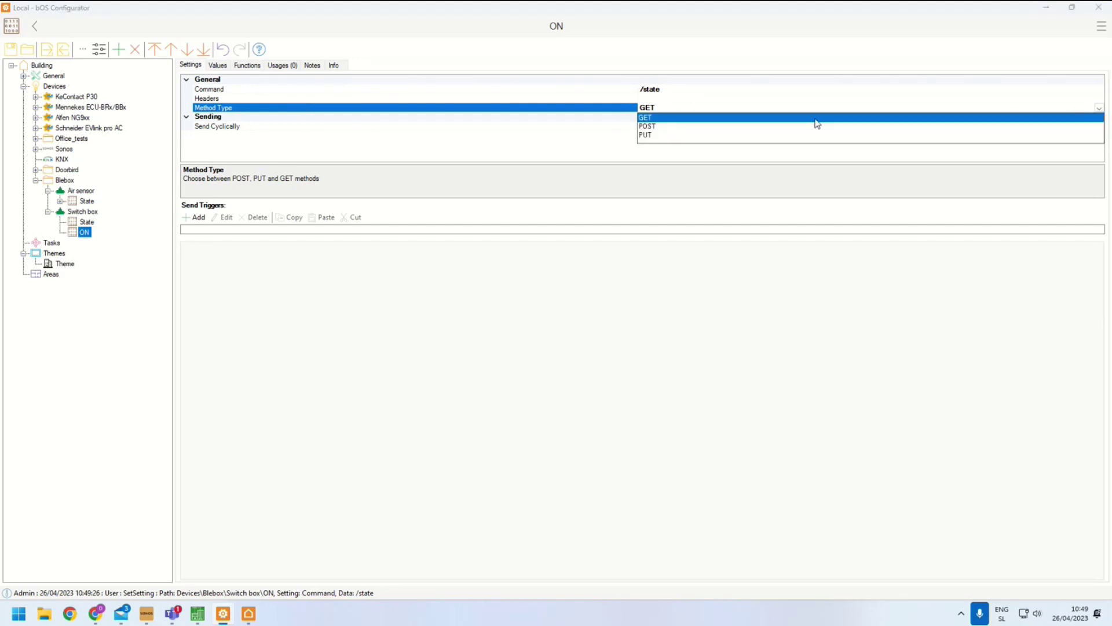
left_click(645, 126)
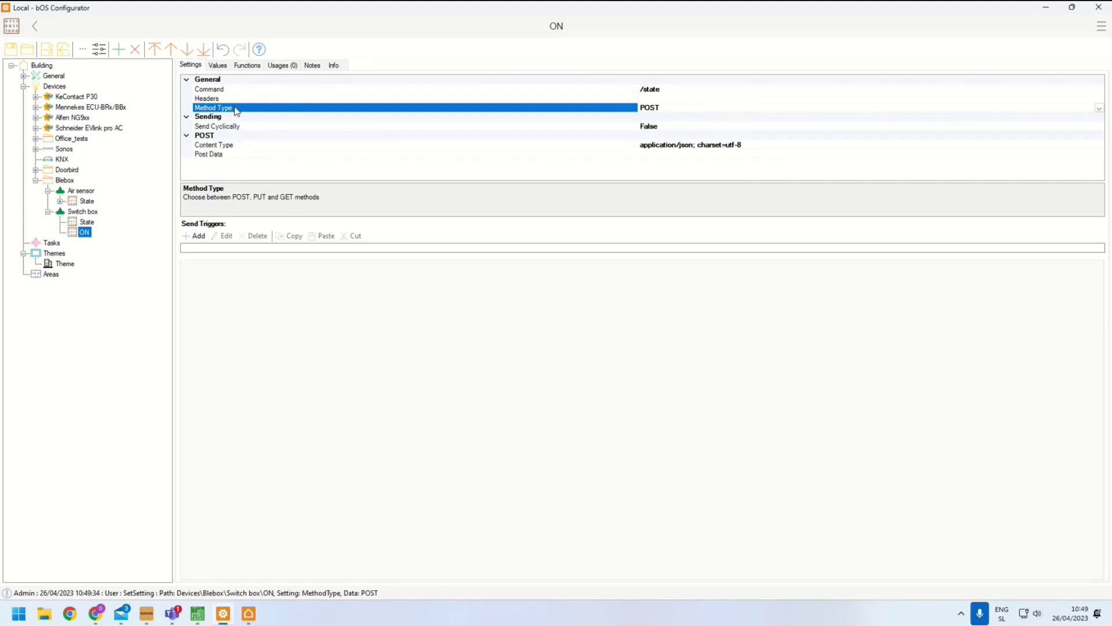
Select the ON command's Post Data and copy the State set relays response sample from the switchBox API documentation in Chrome
left_click(216, 155)
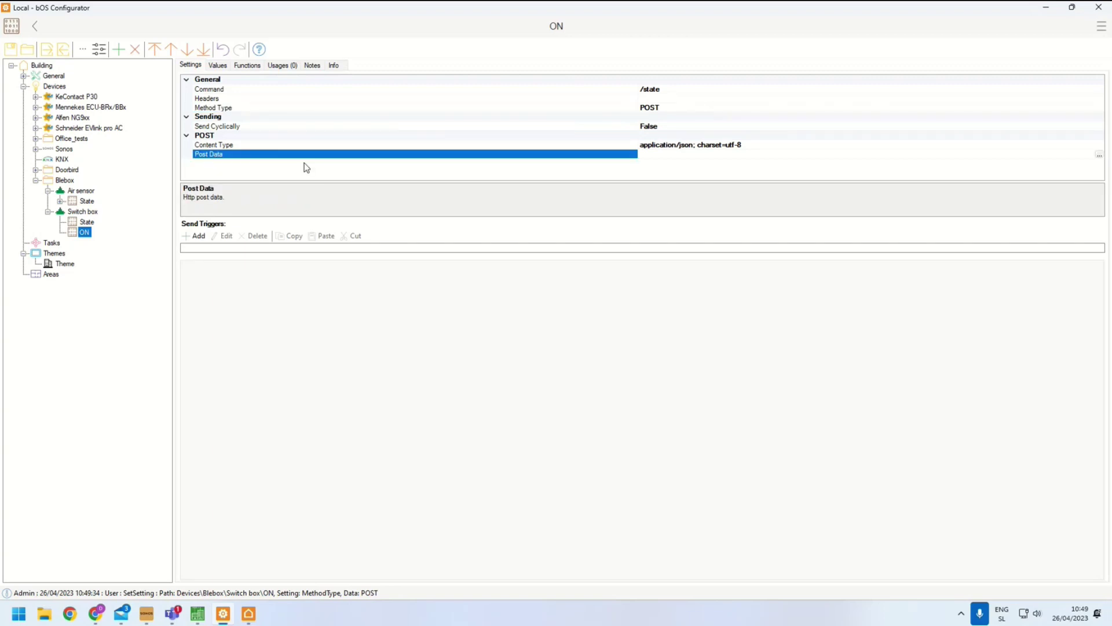
key("alt+Tab")
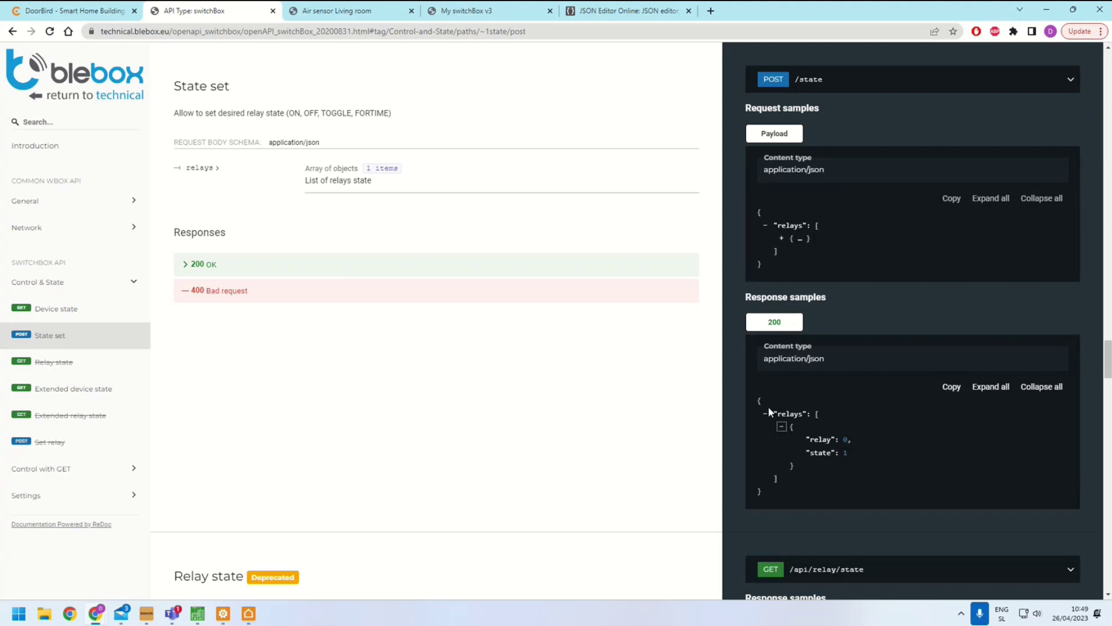
left_click_drag(757, 399, 786, 491)
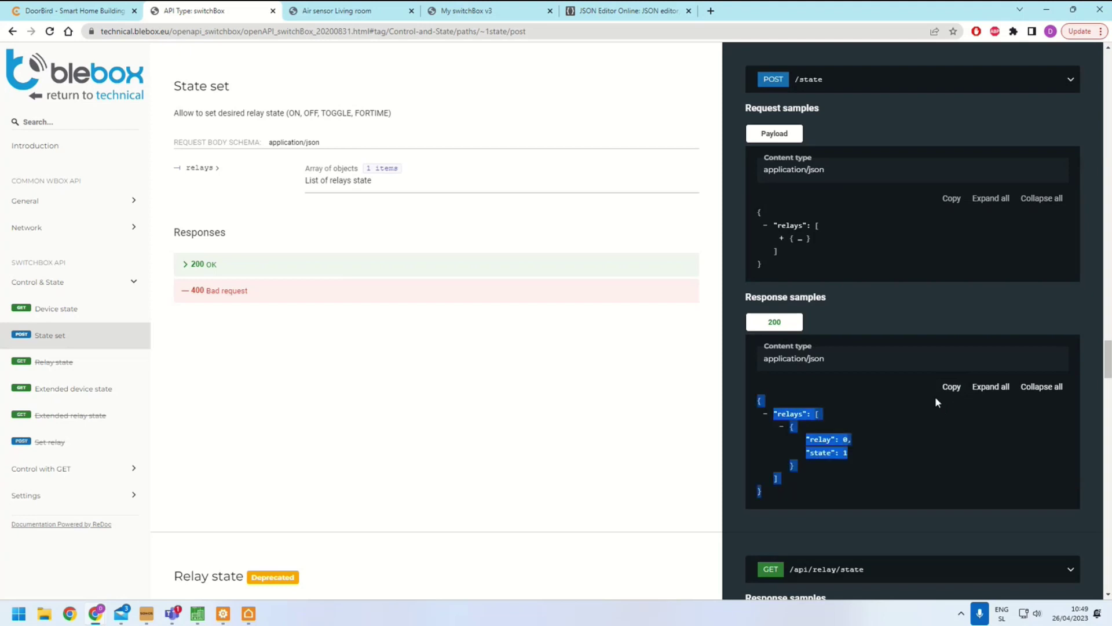
left_click(952, 386)
key("alt+Tab")
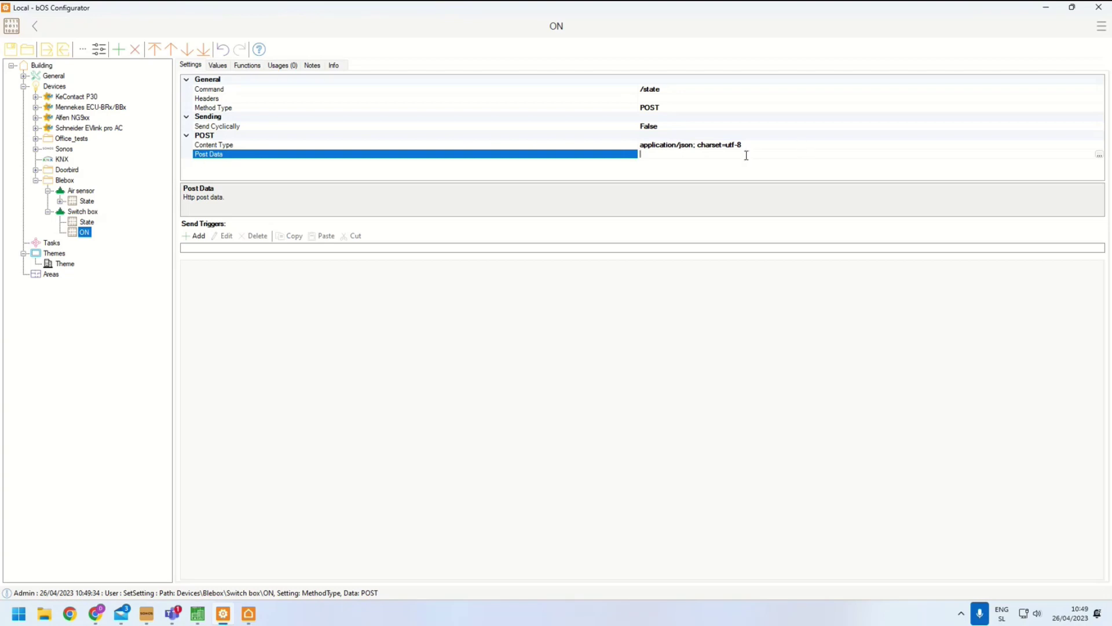
Paste the copied relays JSON with relay 0 and state 1 into the ON command's Post Data in bOS Configurator
left_click(1099, 155)
left_click(505, 229)
key("ctrl+v")
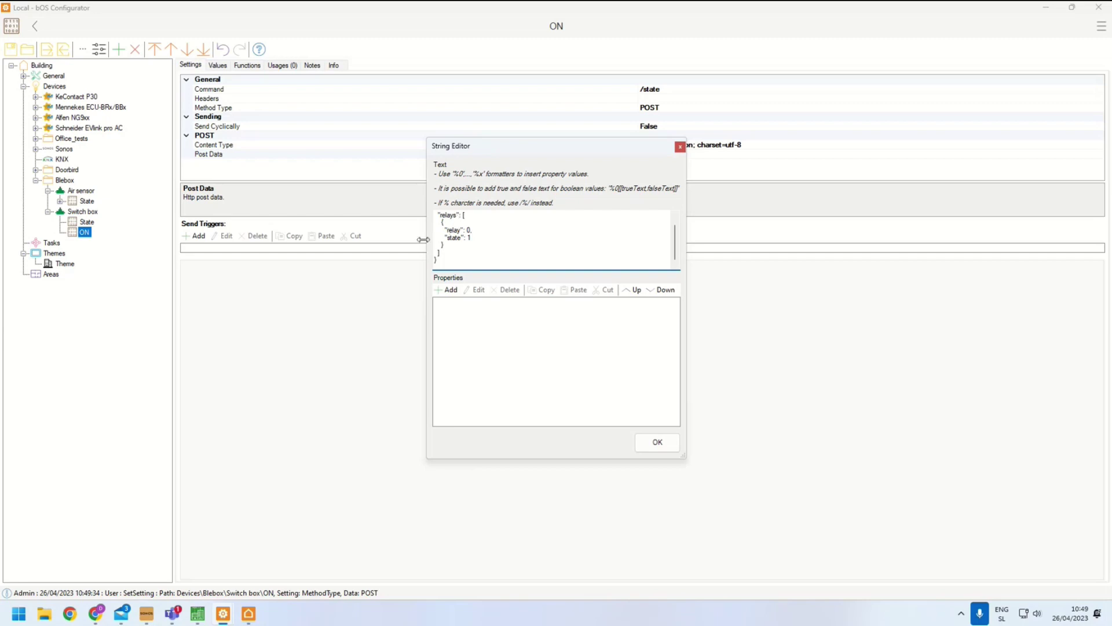
double_click(469, 230)
double_click(468, 239)
left_click(471, 238)
double_click(470, 238)
left_click(657, 443)
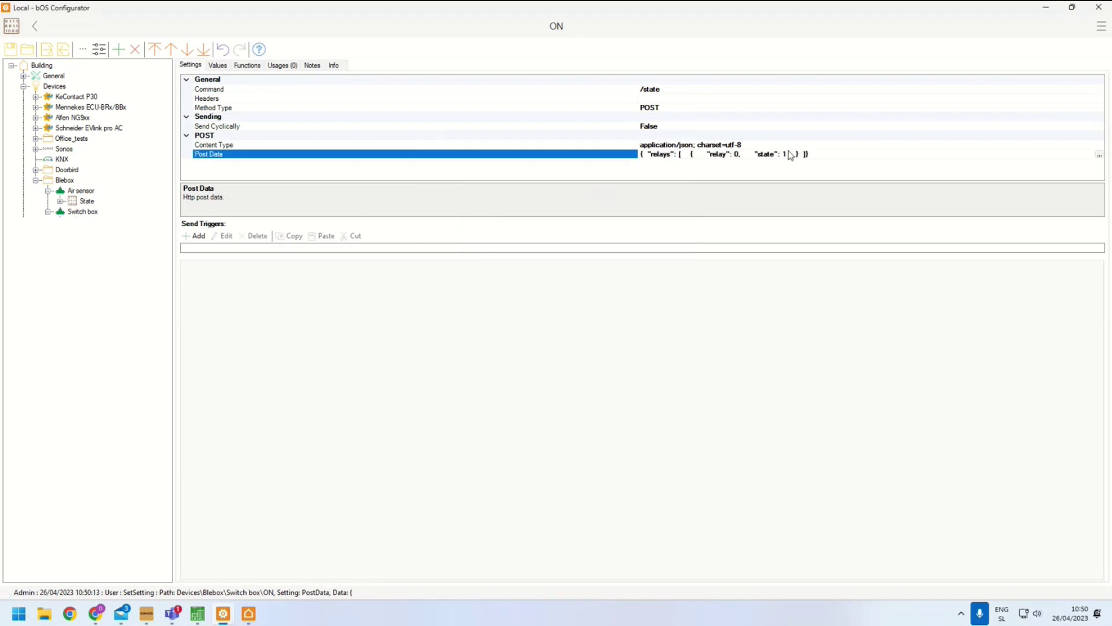
Test the ON command by running its Send function and comparing the relay status on the My switchBox v3 page in Chrome
key("alt+Tab")
left_click(464, 11)
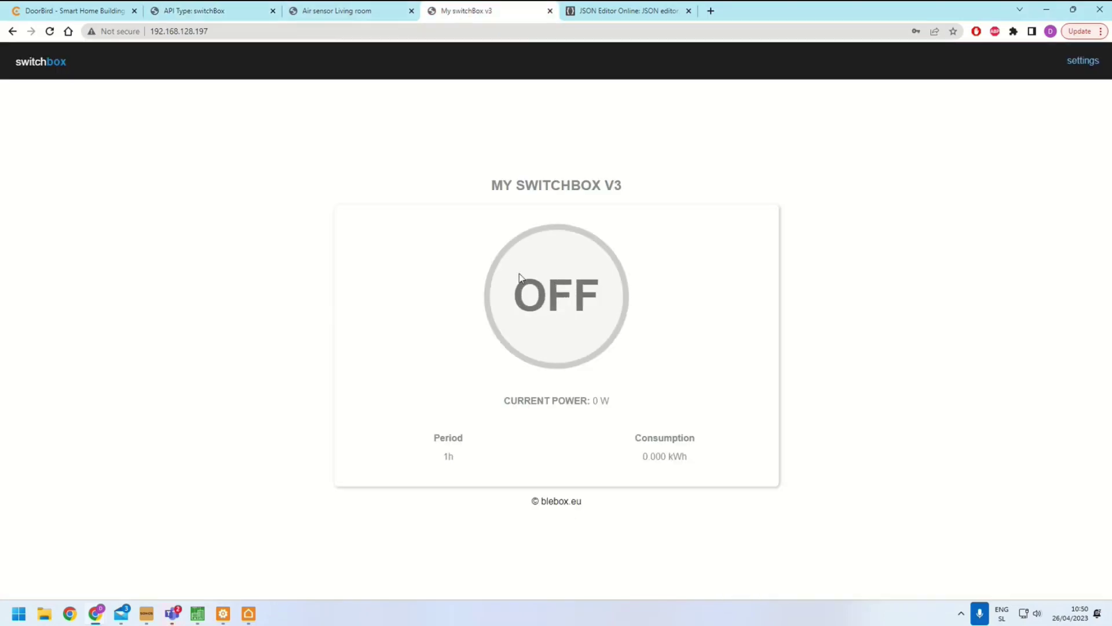
key("alt+Tab")
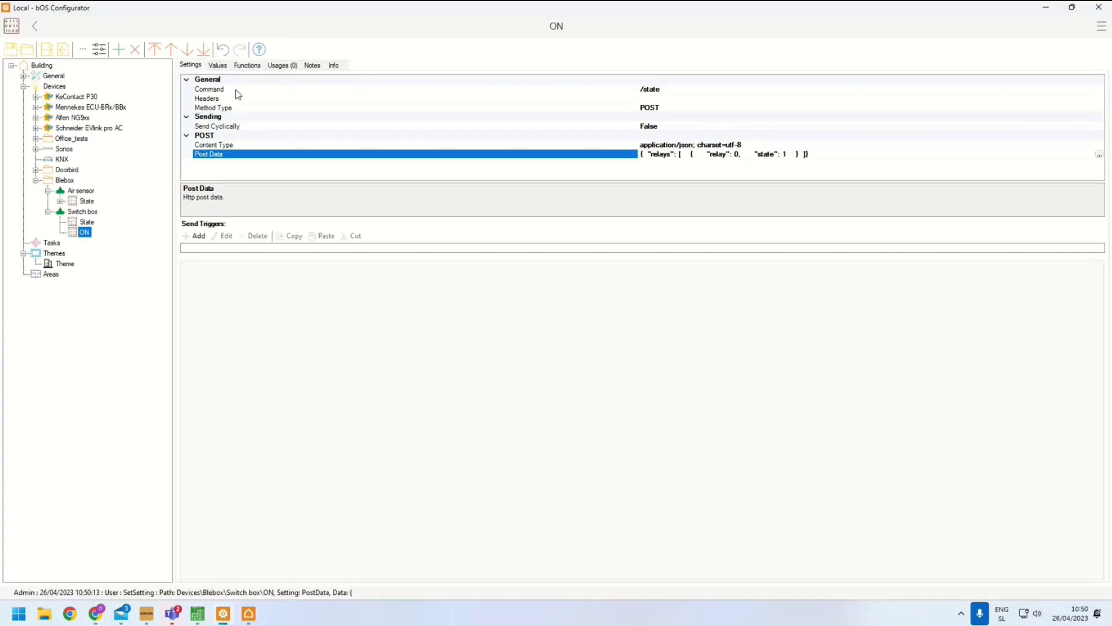
left_click(247, 65)
left_click(204, 79)
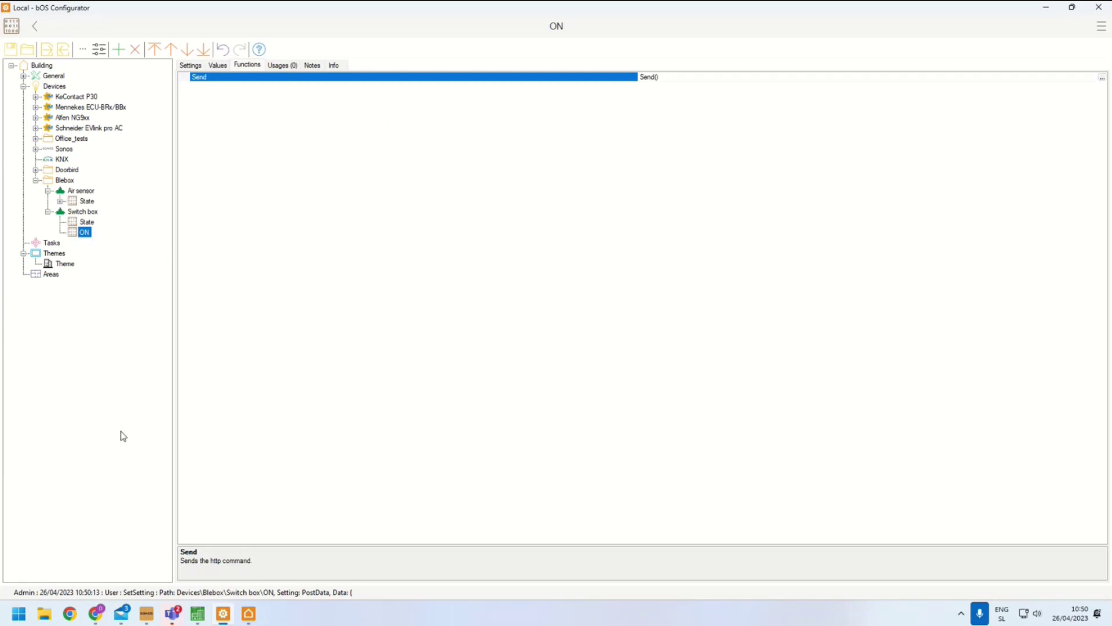
key("alt+Tab")
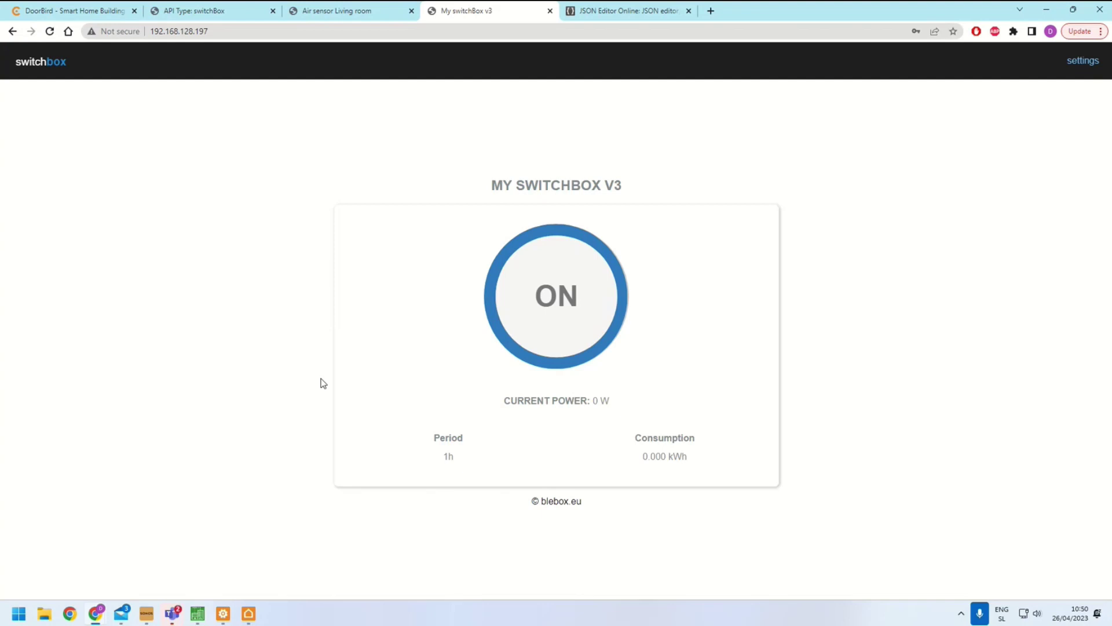
Return to bOS Configurator, duplicate the ON command within the Switch box device and rename the copy "OFF"
key("alt+Tab")
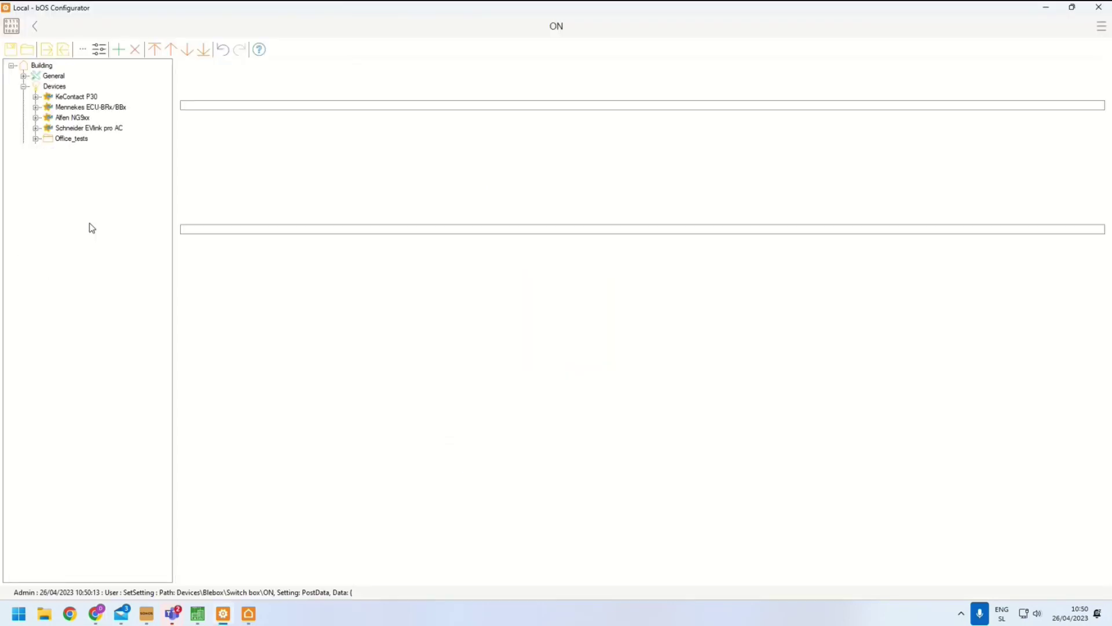
left_click_drag(87, 234, 83, 211)
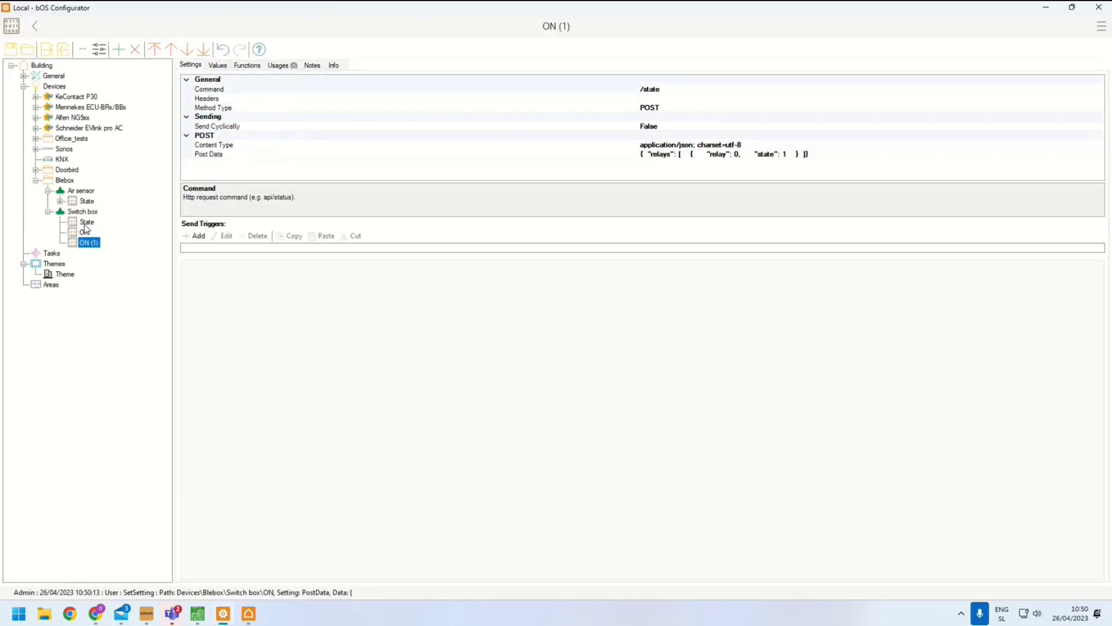
right_click(85, 242)
left_click(119, 283)
type("OF")
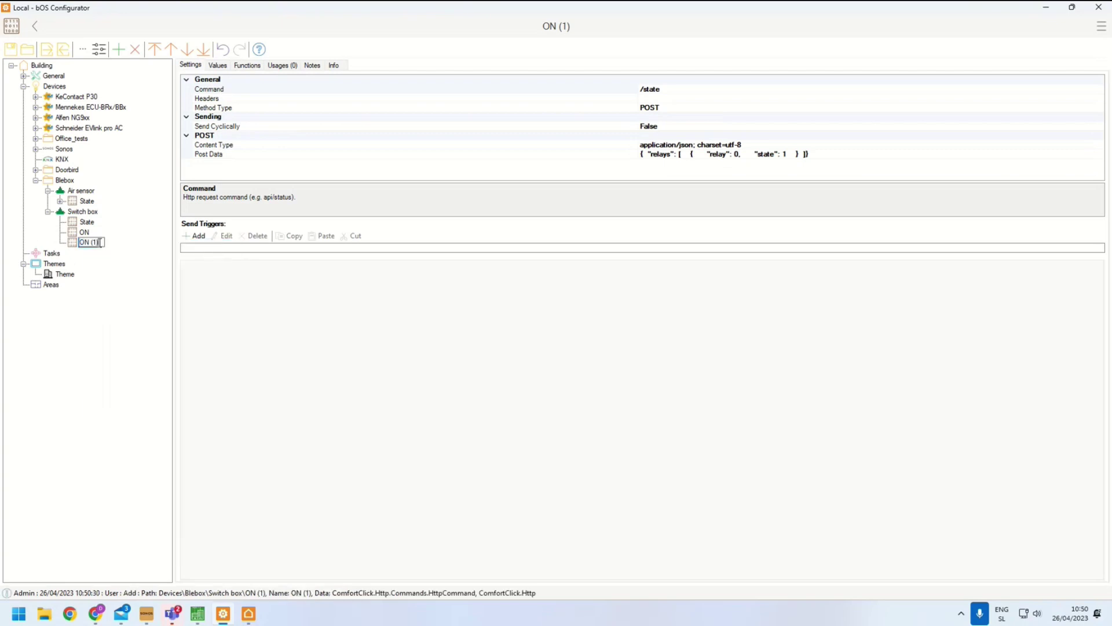
type("F")
key("Return")
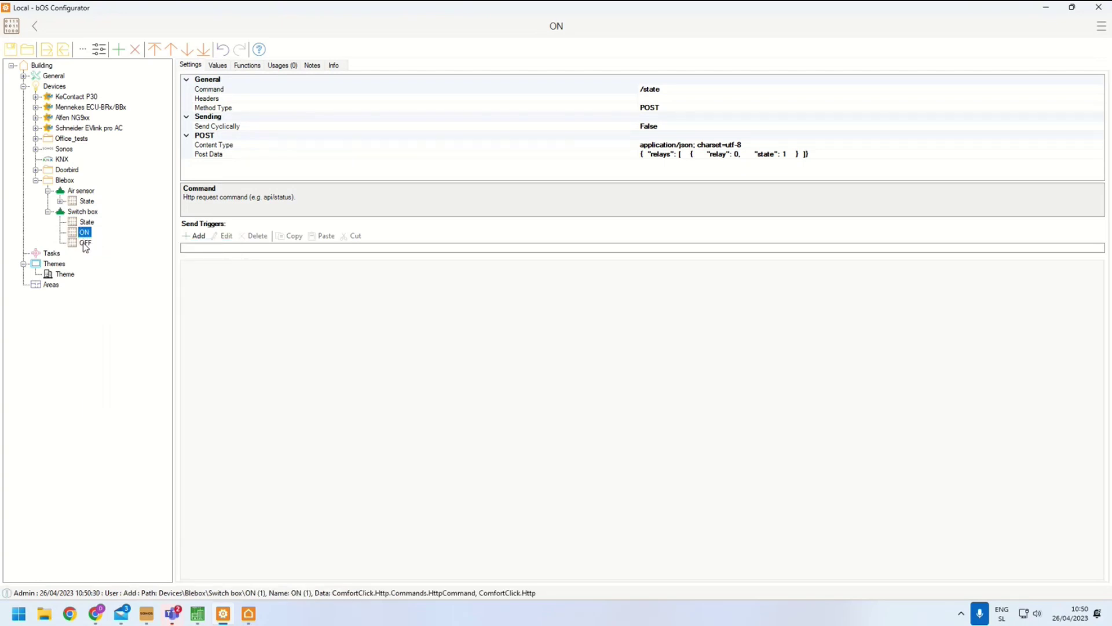
Change the relay state in the OFF command's Post Data to 0
left_click(257, 155)
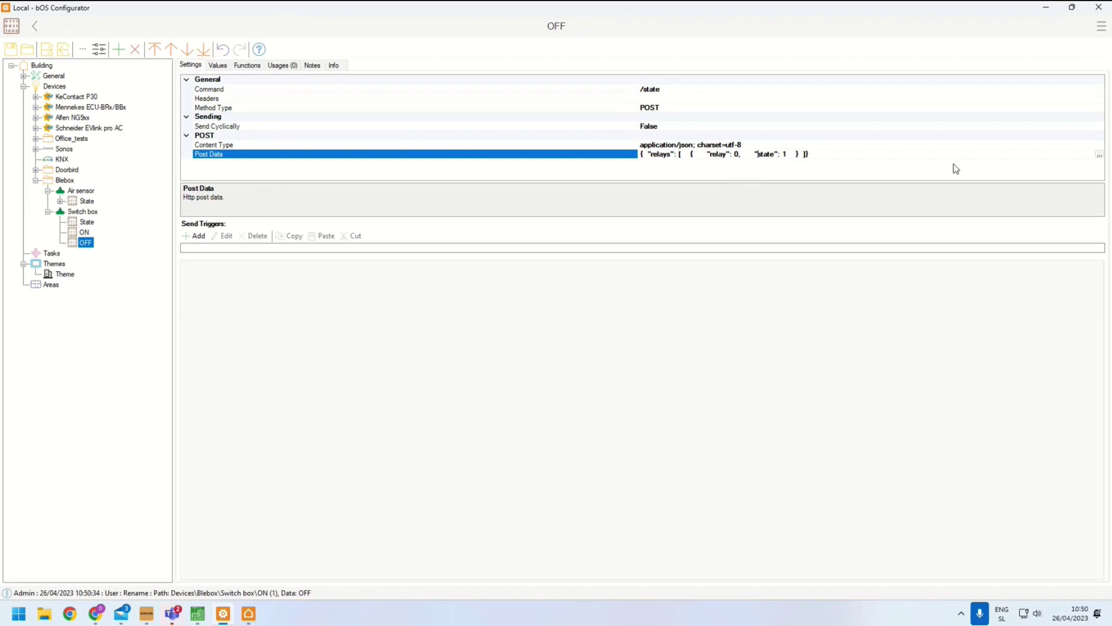
left_click(1099, 155)
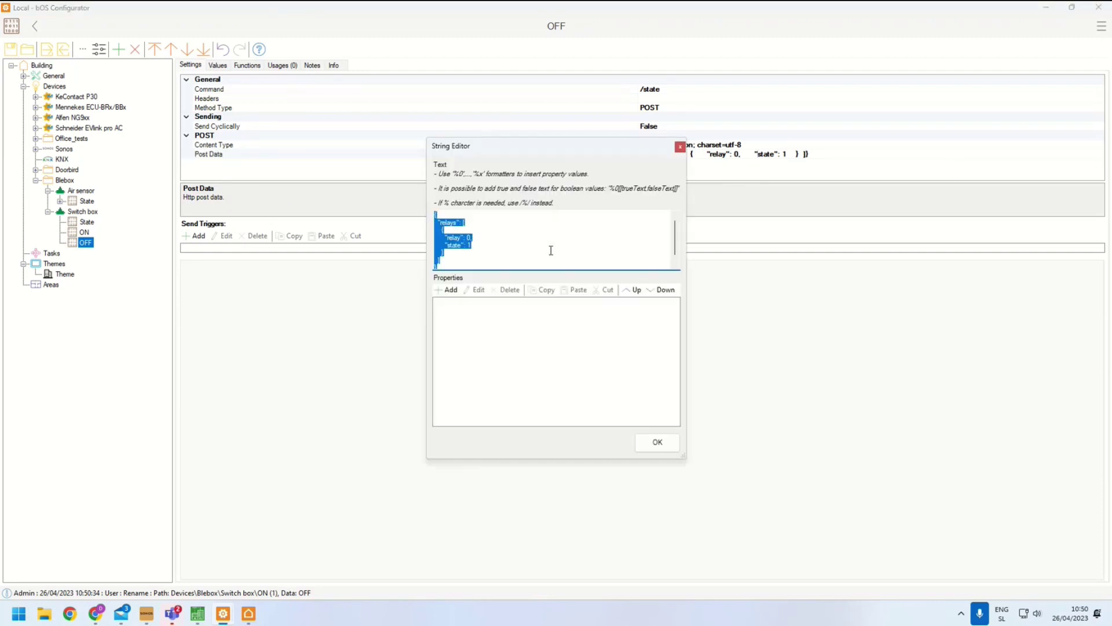
double_click(468, 245)
key("BackSpace")
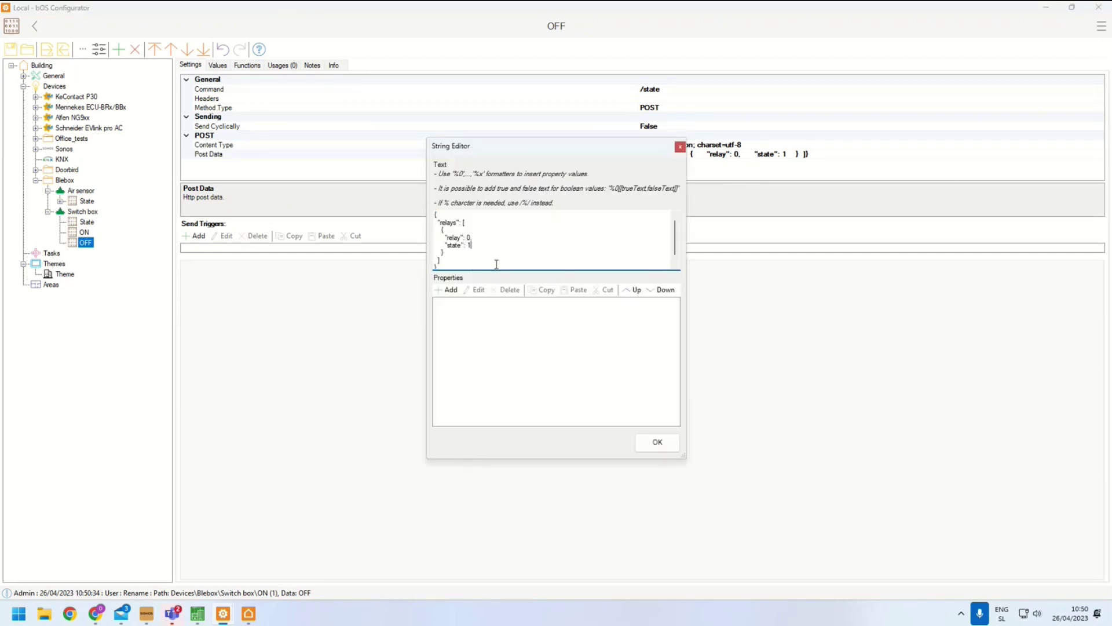
type("0")
left_click(658, 443)
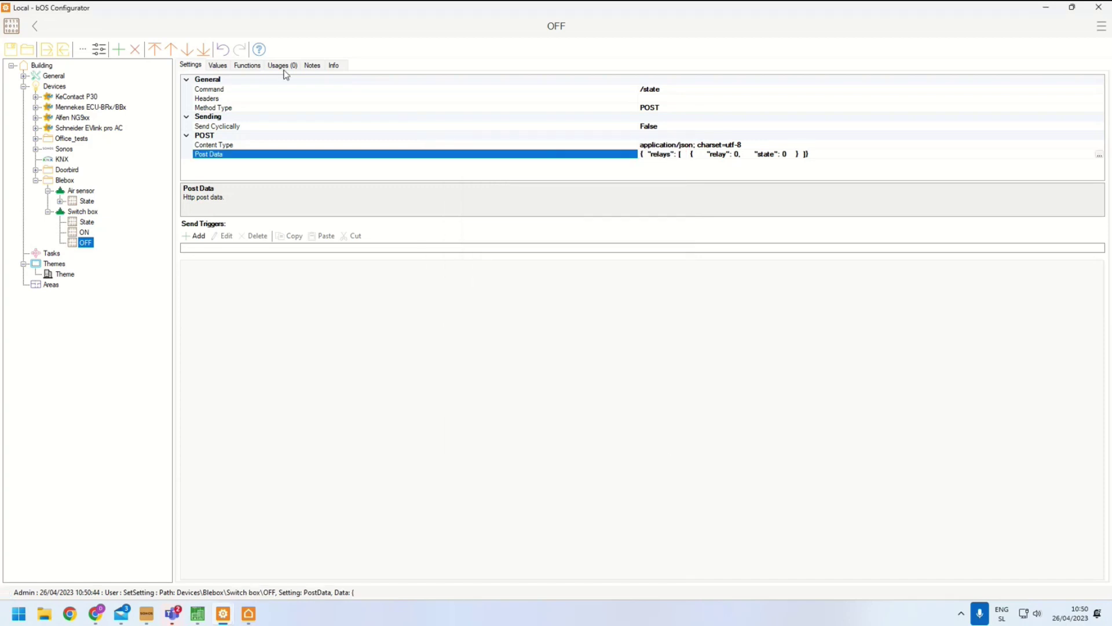
Run the OFF command's Send function and check the relay status on the My switchBox v3 page in Chrome
left_click(256, 67)
left_click(229, 77)
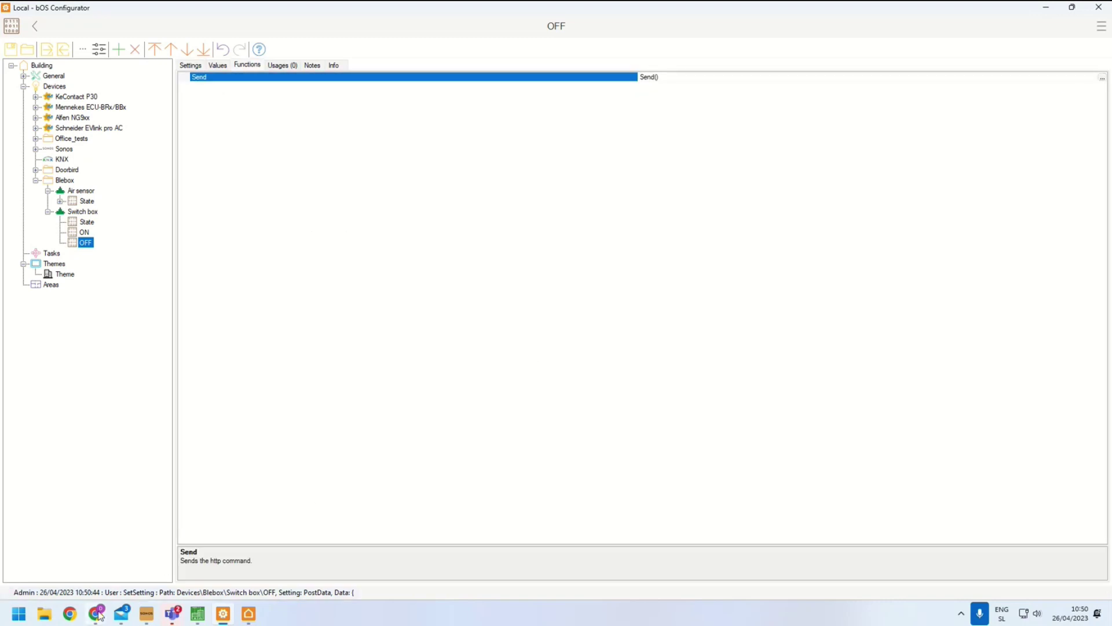
mouse_move(97, 613)
left_click(185, 541)
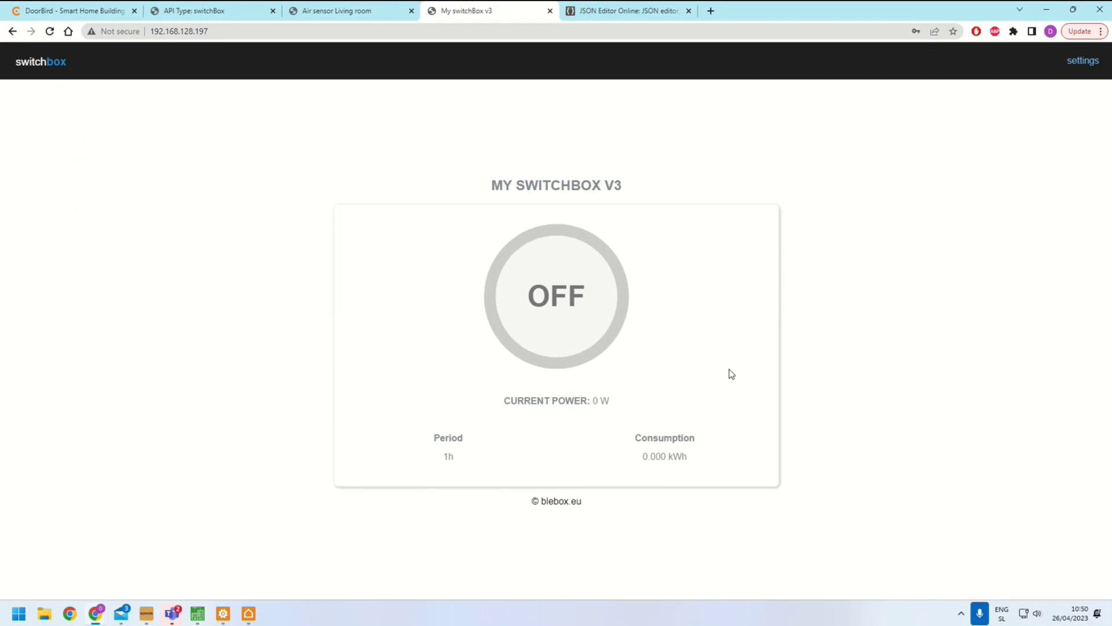
key("alt+Tab")
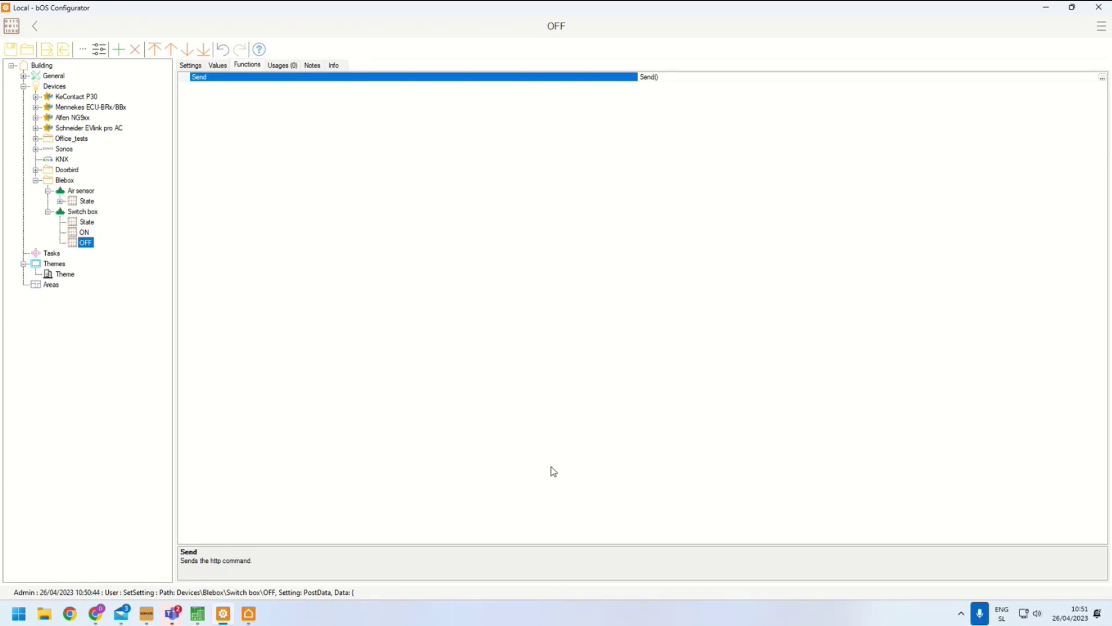
key("alt+Tab")
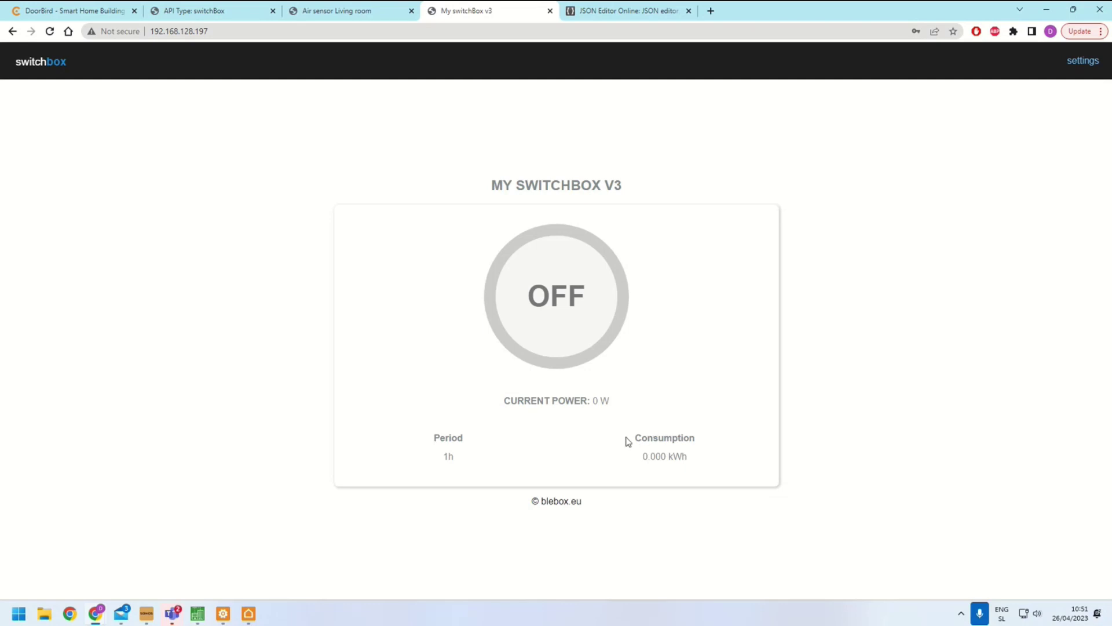
key("alt+Tab")
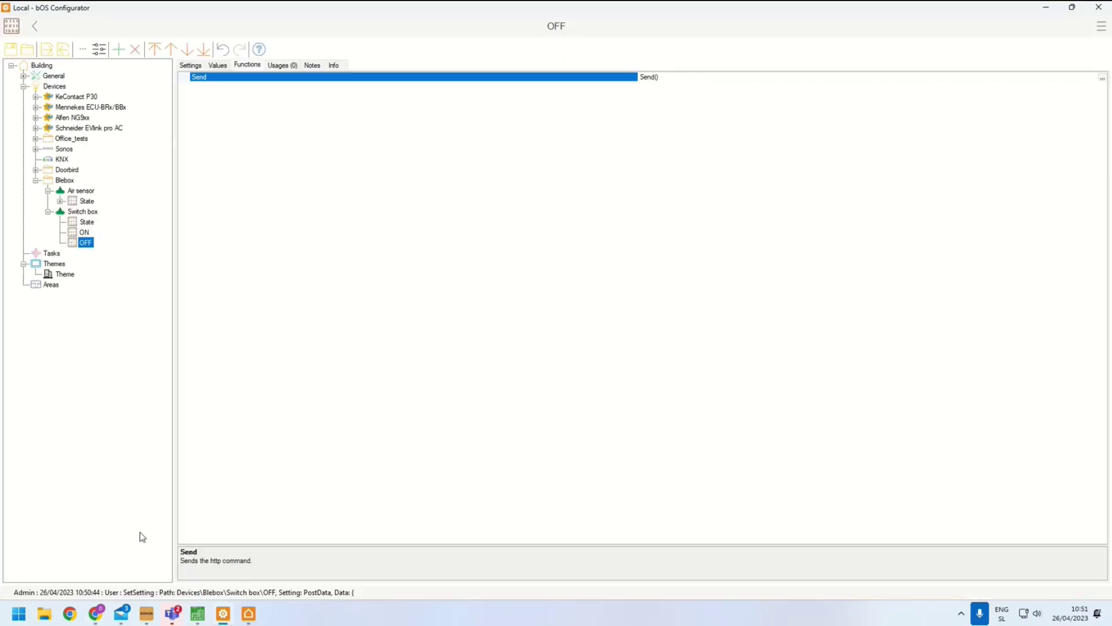
Open Extended device state in the switchBox API documentation in Chrome and examine the powerConsumption entry of its response sample
mouse_move(99, 608)
left_click(186, 527)
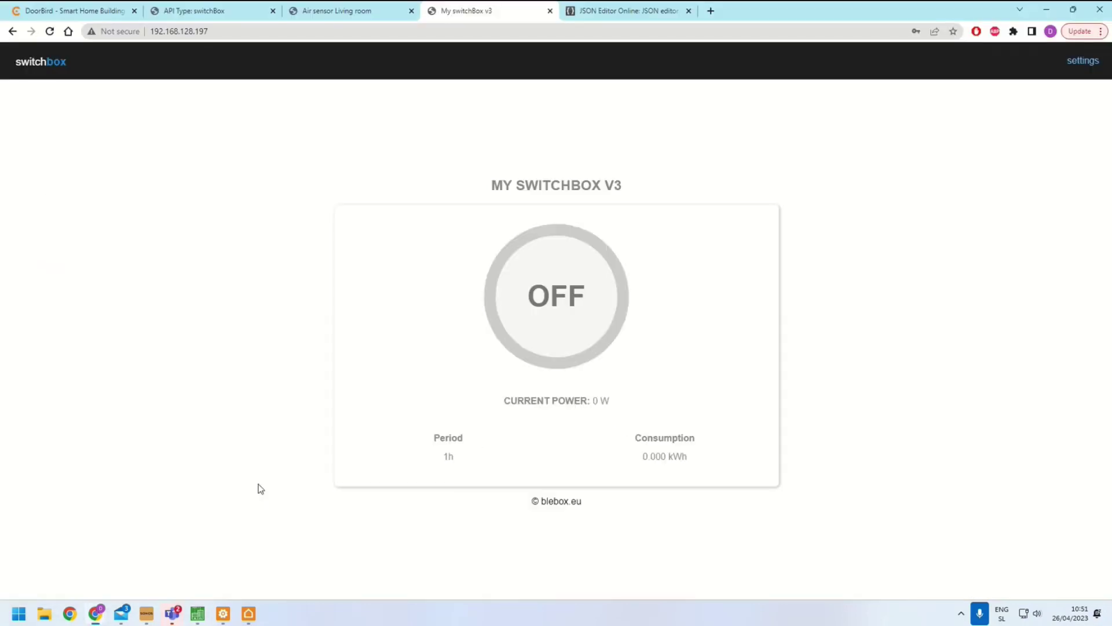
left_click(392, 8)
left_click(192, 11)
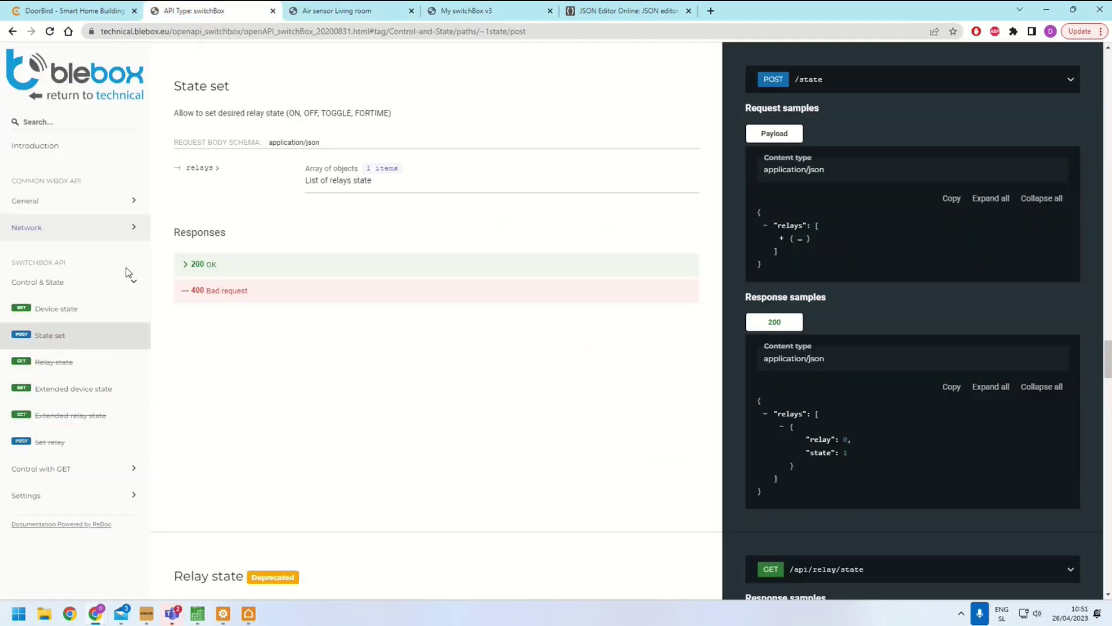
left_click(84, 389)
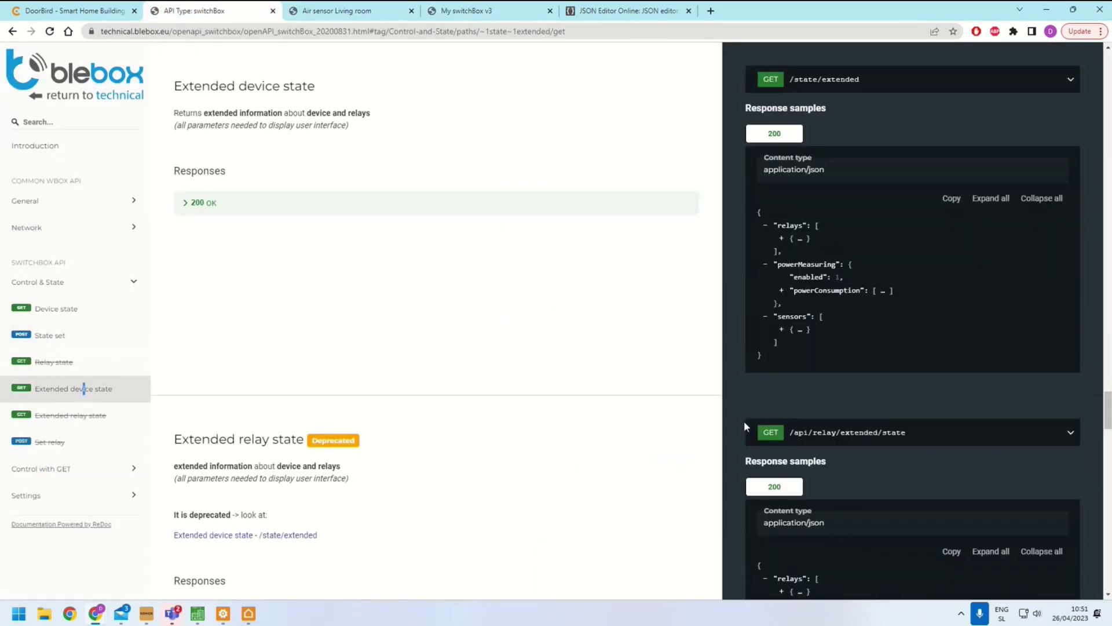
left_click(782, 292)
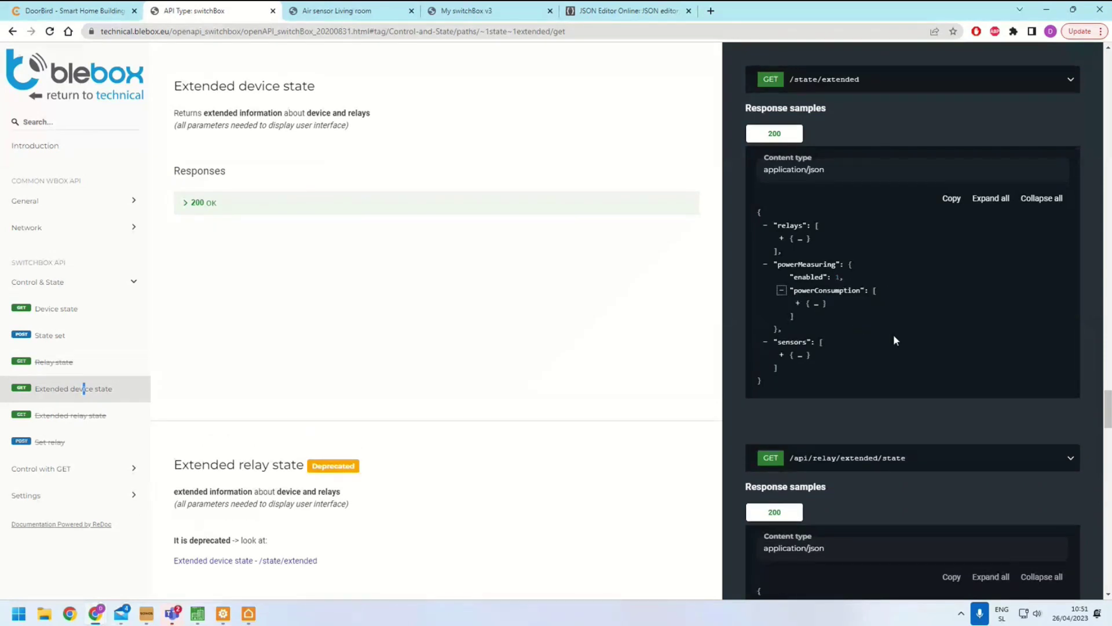
left_click(799, 303)
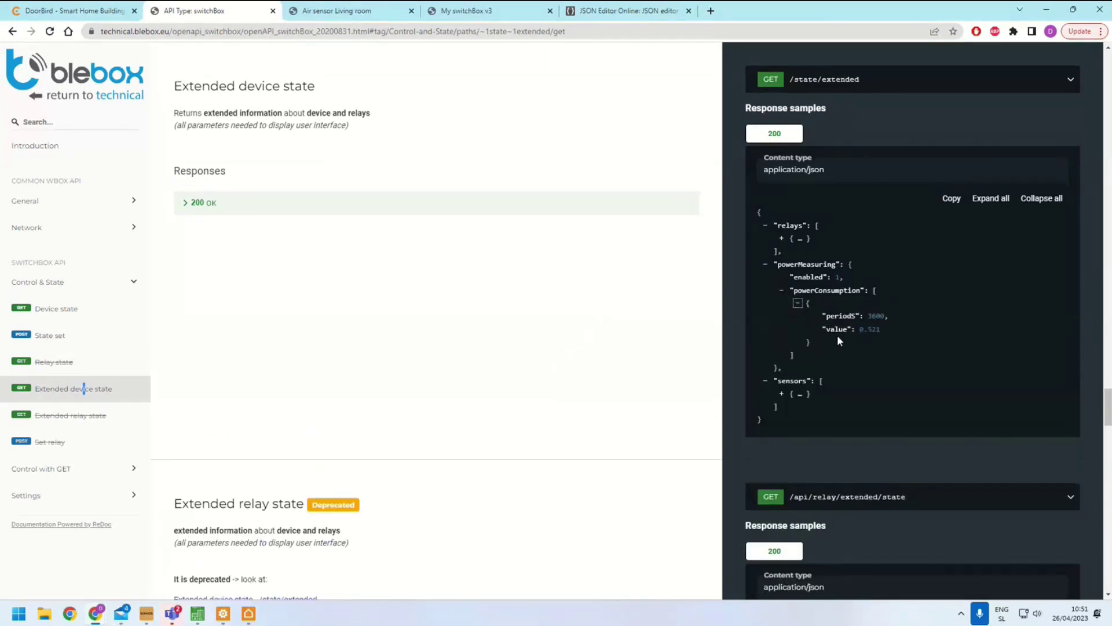
double_click(863, 329)
Copy the WiFi AP address of the /state/extended request from the Extended device state documentation
left_click(808, 82)
left_click(806, 120)
key("ctrl+c")
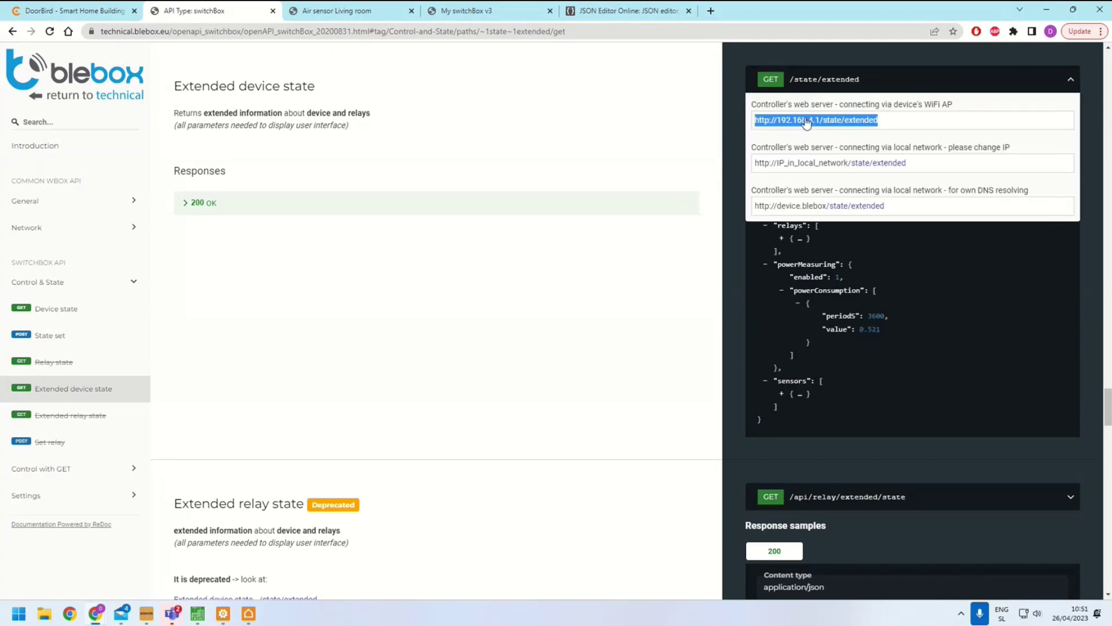
Switch to bOS Configurator and add a Command named "Consumption" to the Switch box device
key("alt+Tab")
right_click(75, 212)
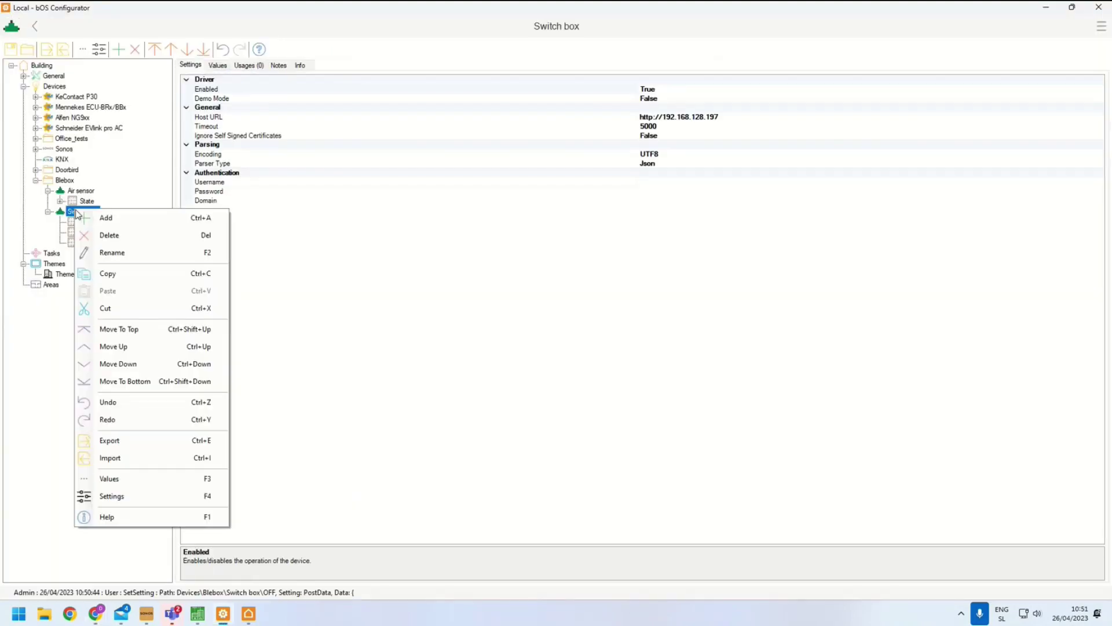
left_click(116, 217)
type("Consu")
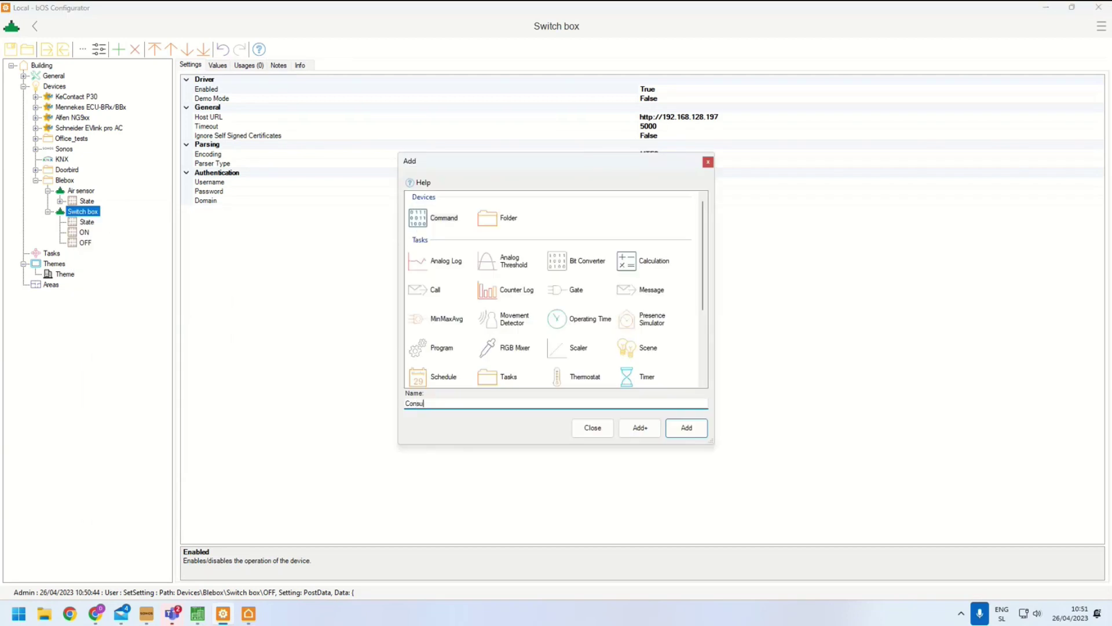
type("mption")
key("Return")
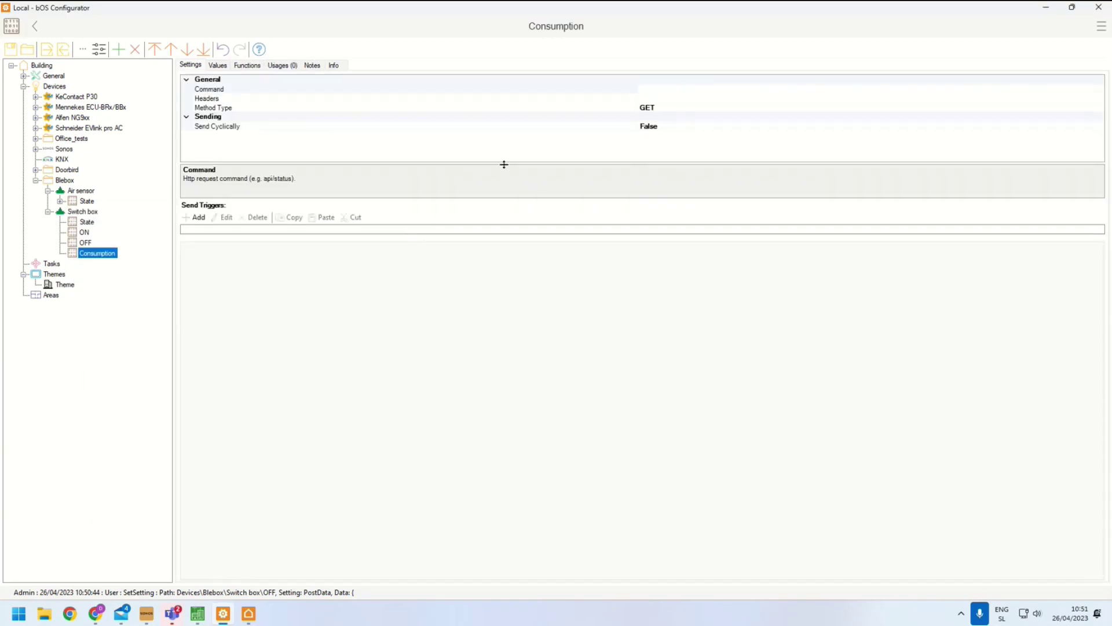
Set the Consumption command's request to "/state/extended" by pasting the copied address and removing its host part
left_click(677, 86)
left_click(1099, 90)
key("ctrl+v")
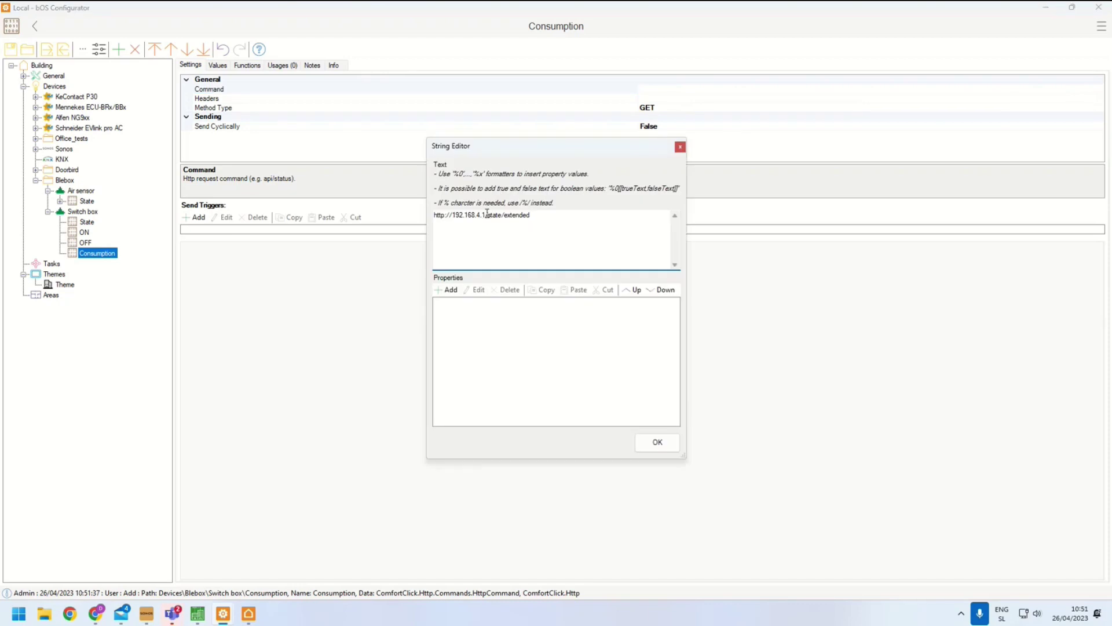
left_click_drag(486, 213, 434, 215)
key("BackSpace")
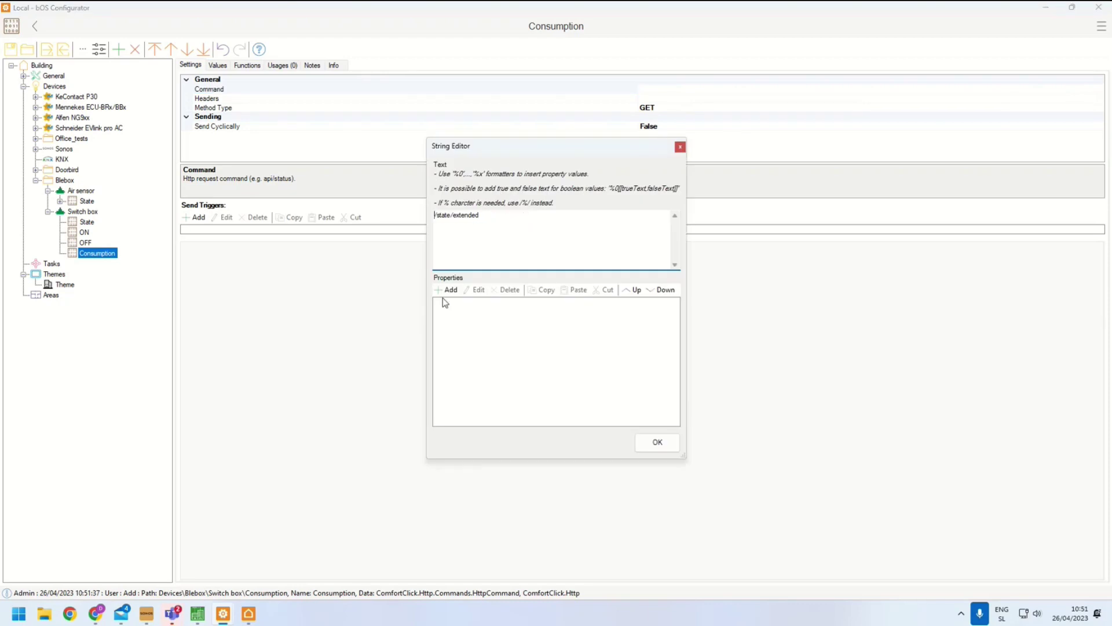
left_click(653, 443)
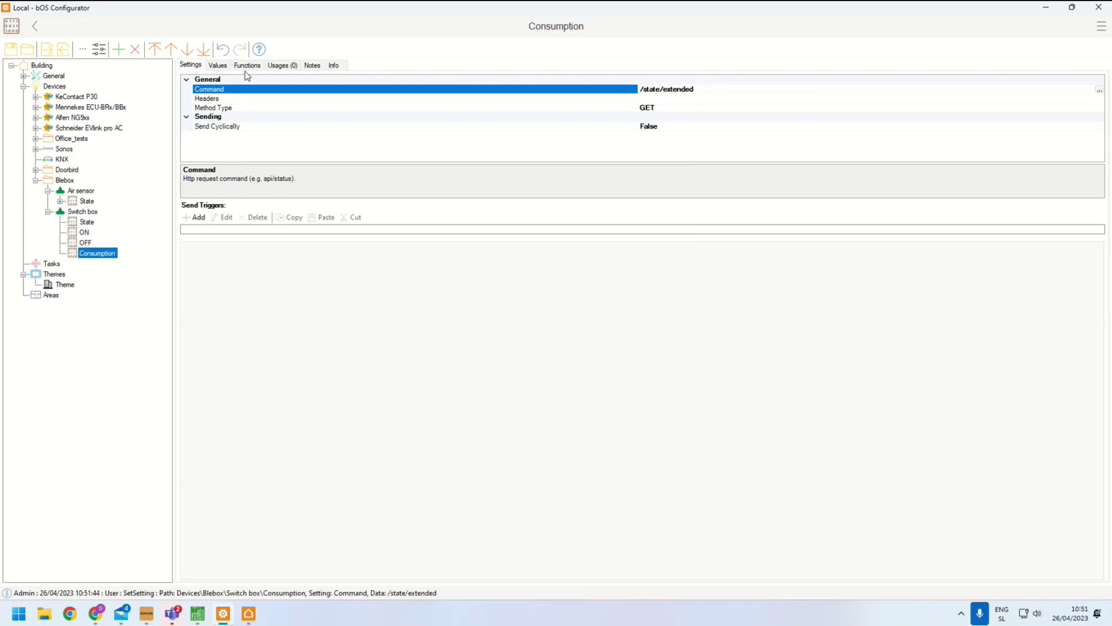
Send the Consumption command and copy its full Response Data value
left_click(246, 65)
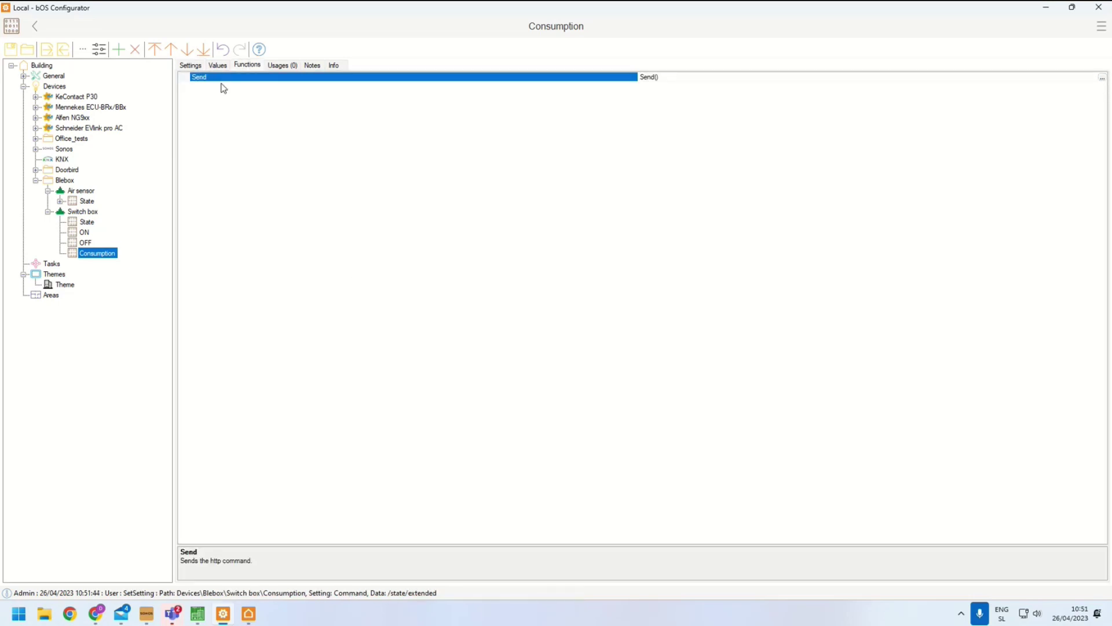
left_click(219, 66)
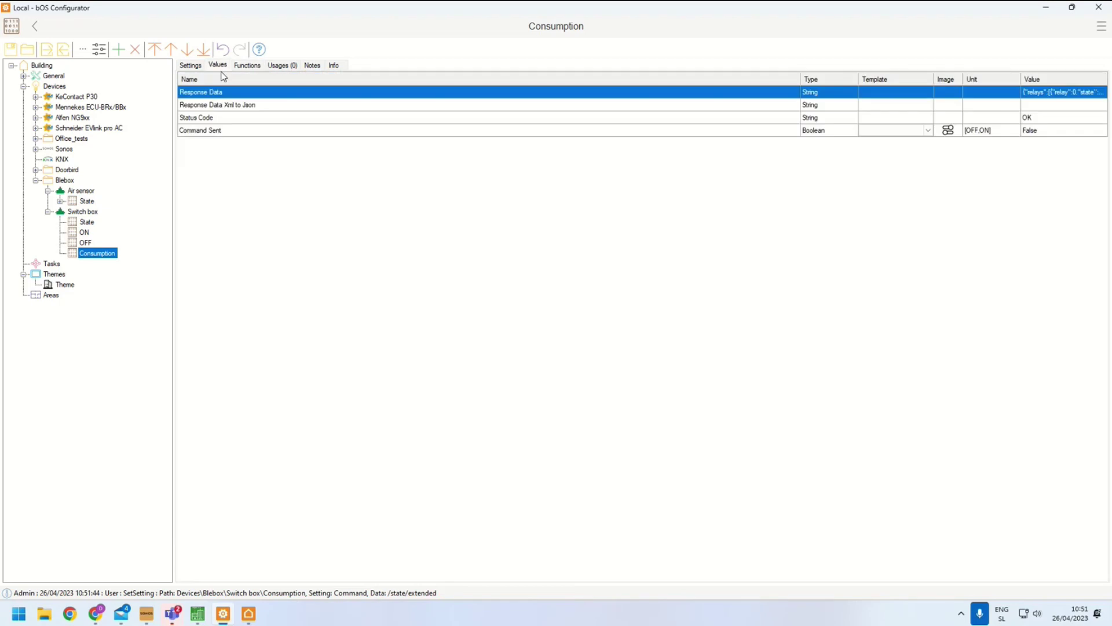
left_click(1059, 92)
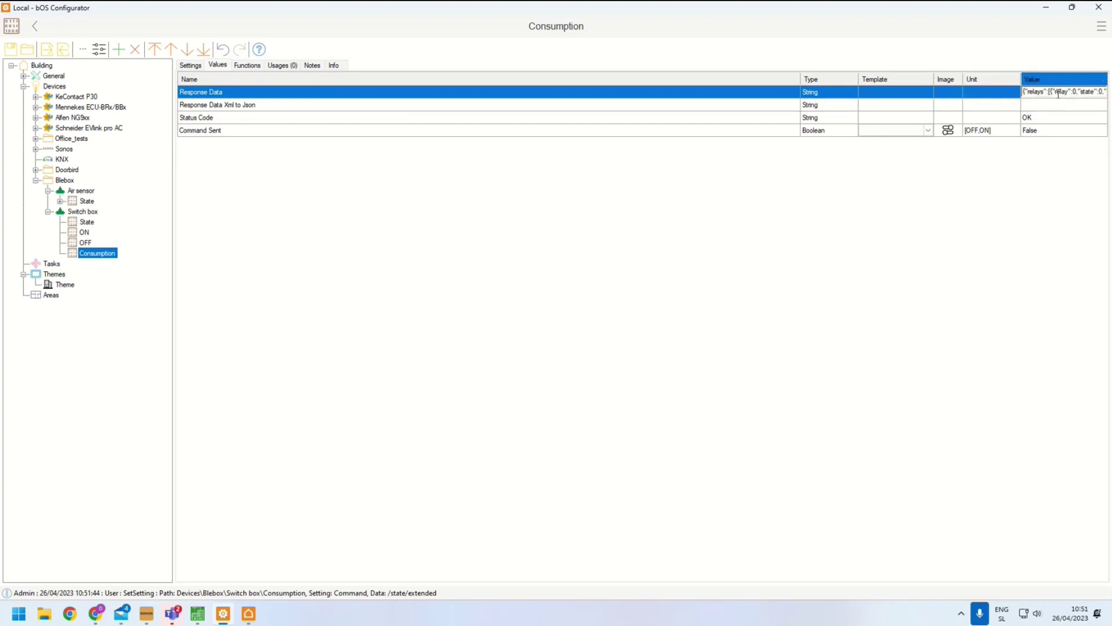
right_click(1059, 94)
left_click(1023, 176)
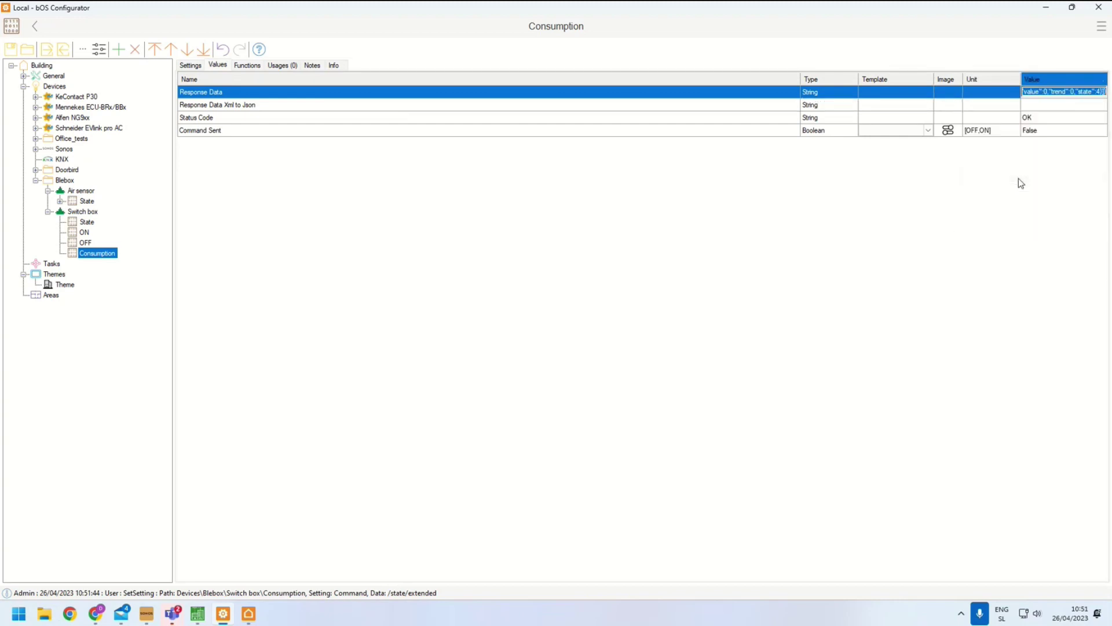
Switch to JSON Editor Online in Chrome, replace document 1's content with the copied response, and display it as a tree
key("alt+Tab")
left_click(629, 10)
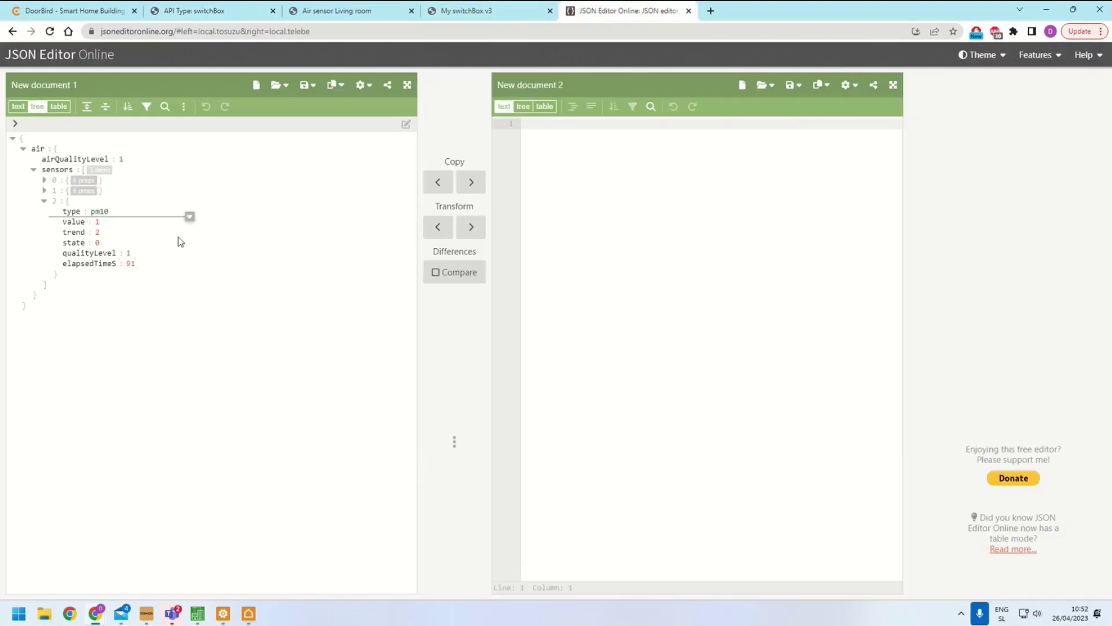
left_click(18, 106)
key("ctrl+a")
type("{\"relays\":[{\"relay\":0,\"state\":0,\"stateAfterRestart\":2,\"defaultForTime\":0,\"name\":\"Output no 1\"}],\"powerMeasuring\":{\"enabled\":1,\"powerConsumption\": [{\"periodS\": 3600,\"value\": 0.000,\"state\": 4}]},\"sensors\":[{\"type\":\"activePower\",\"value\":0,\"trend\":0,\"state\":4}]}")
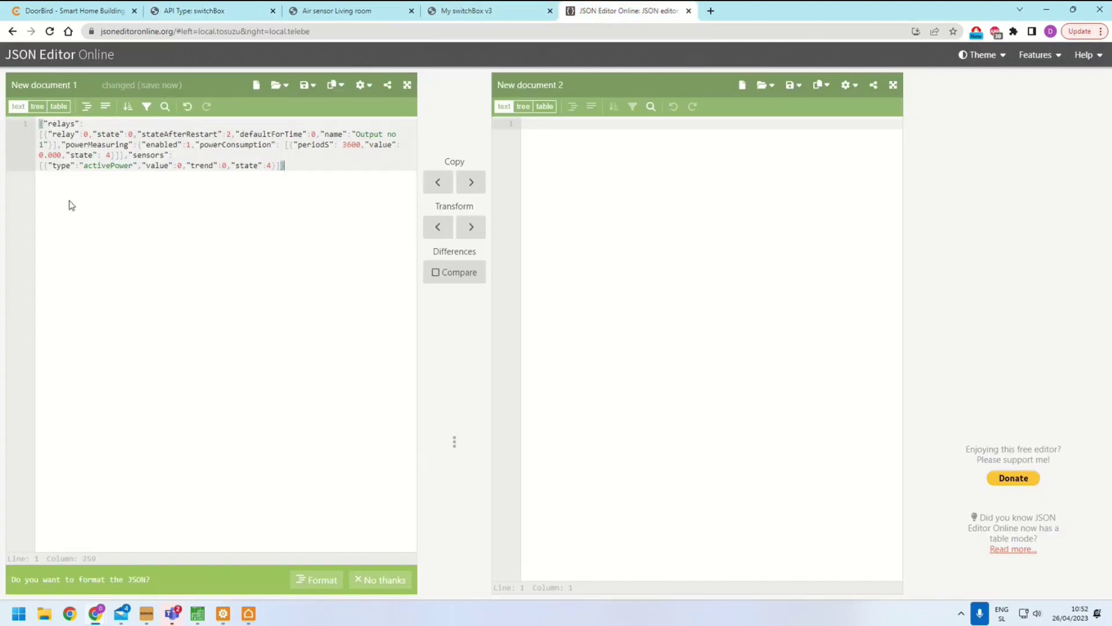
left_click(37, 106)
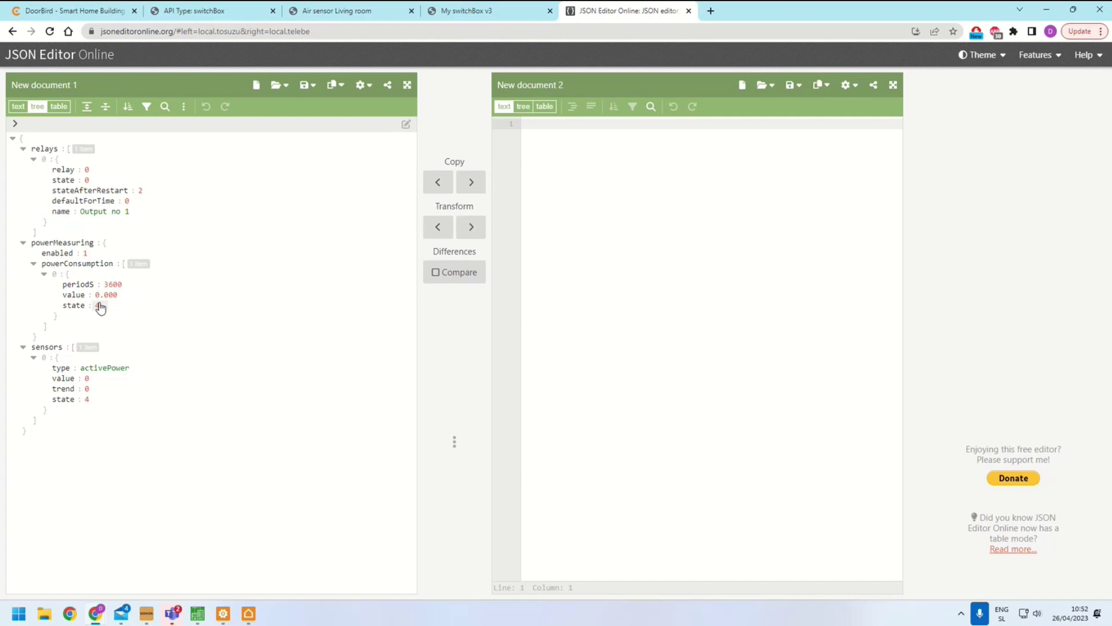
Collapse the relays branch and examine the value field of the powerConsumption entry under powerMeasuring
left_click(23, 149)
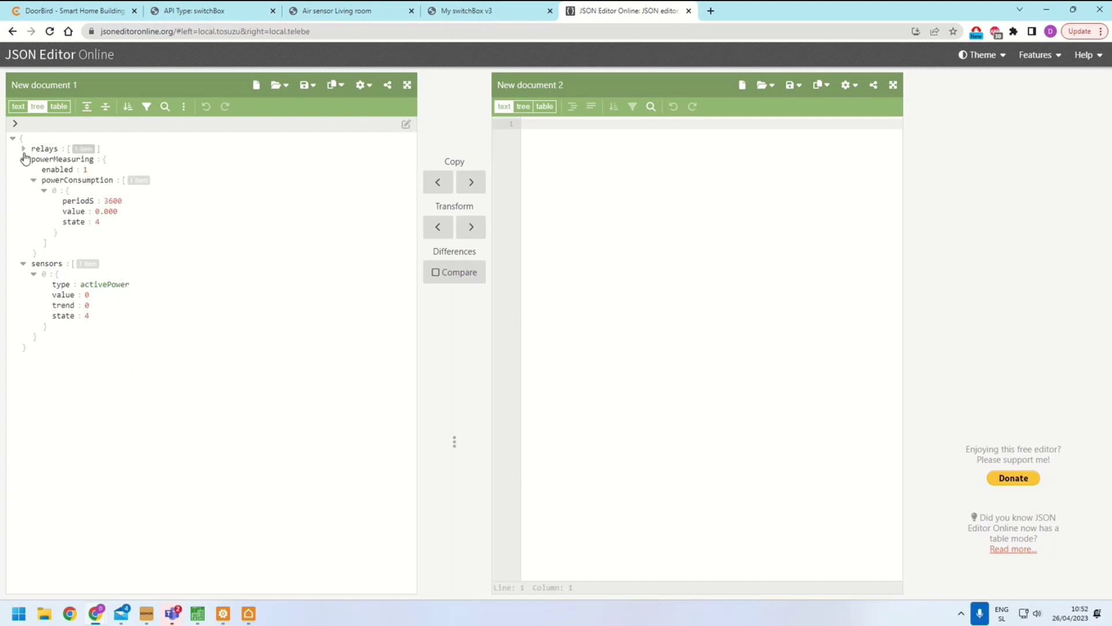
left_click(23, 159)
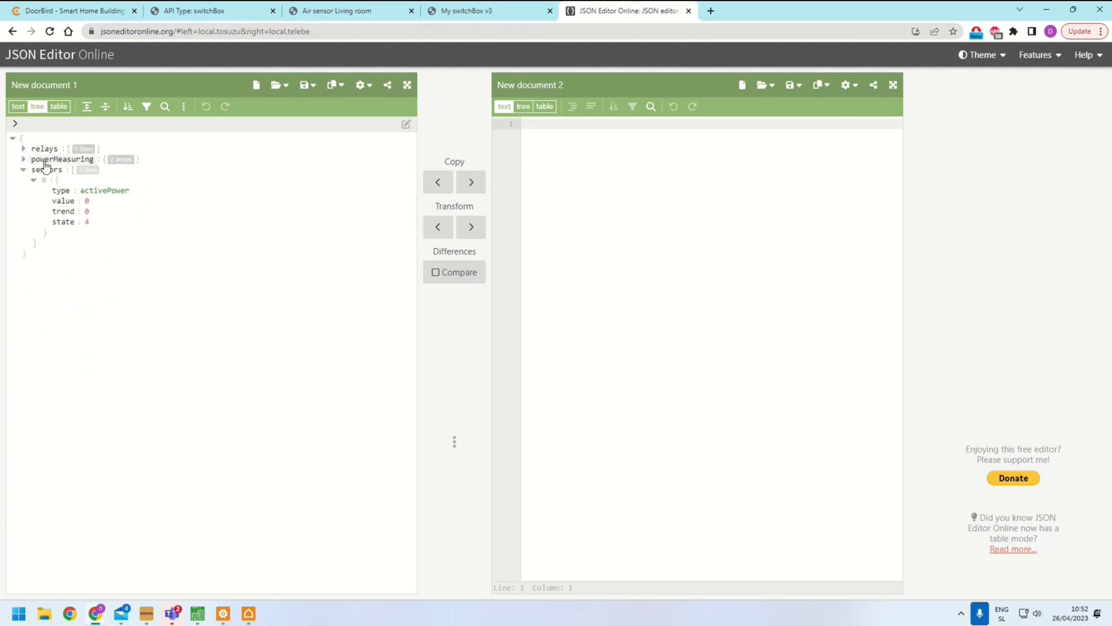
left_click(23, 159)
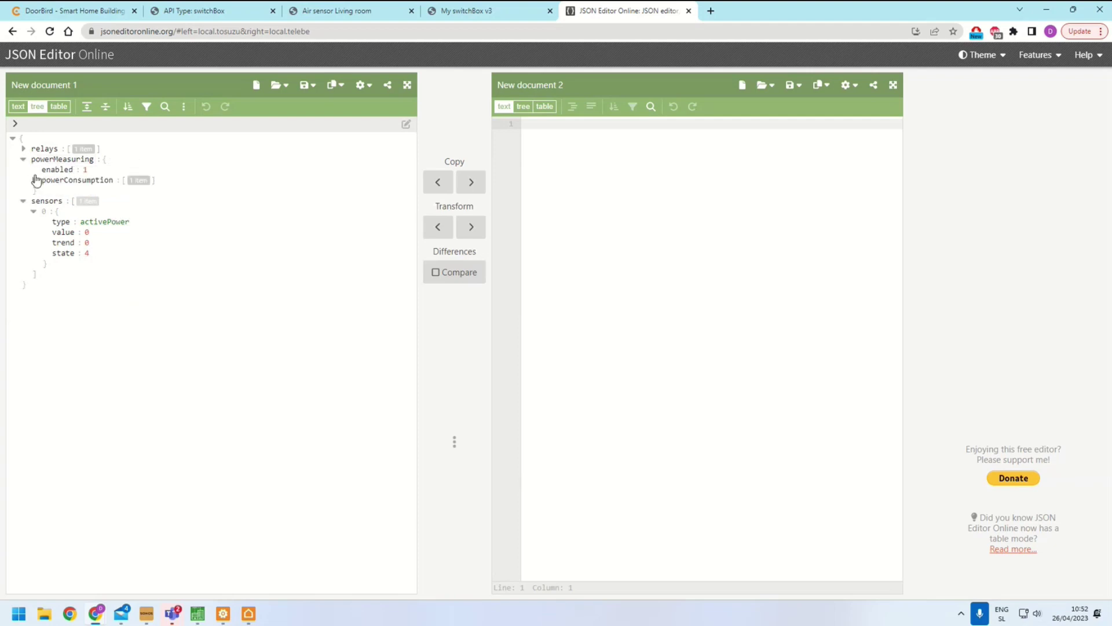
left_click(33, 180)
left_click(45, 190)
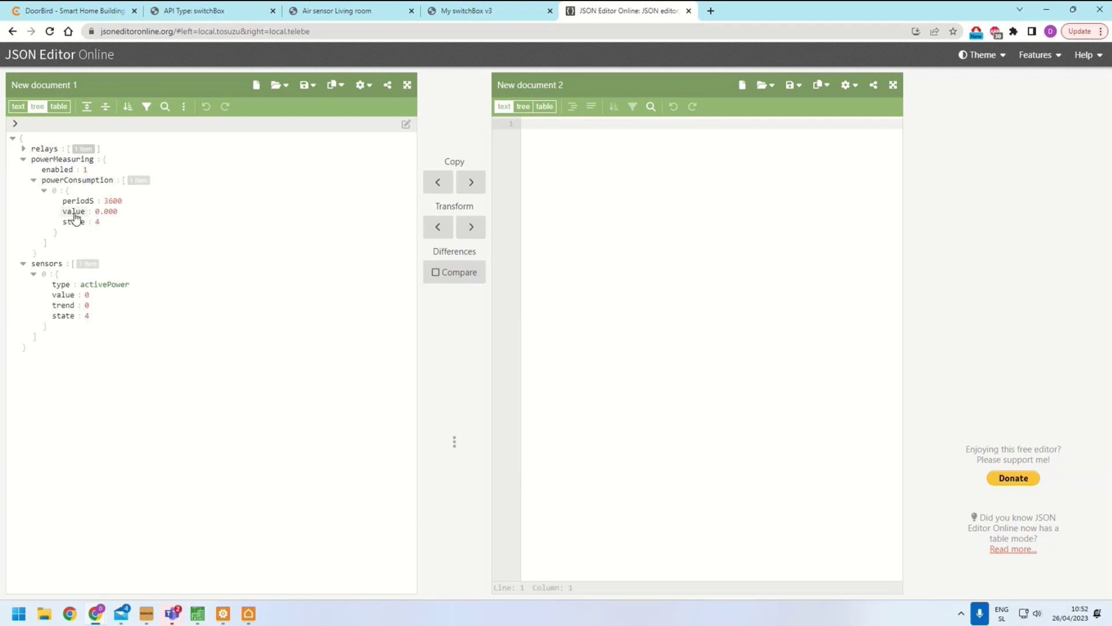
left_click(74, 212)
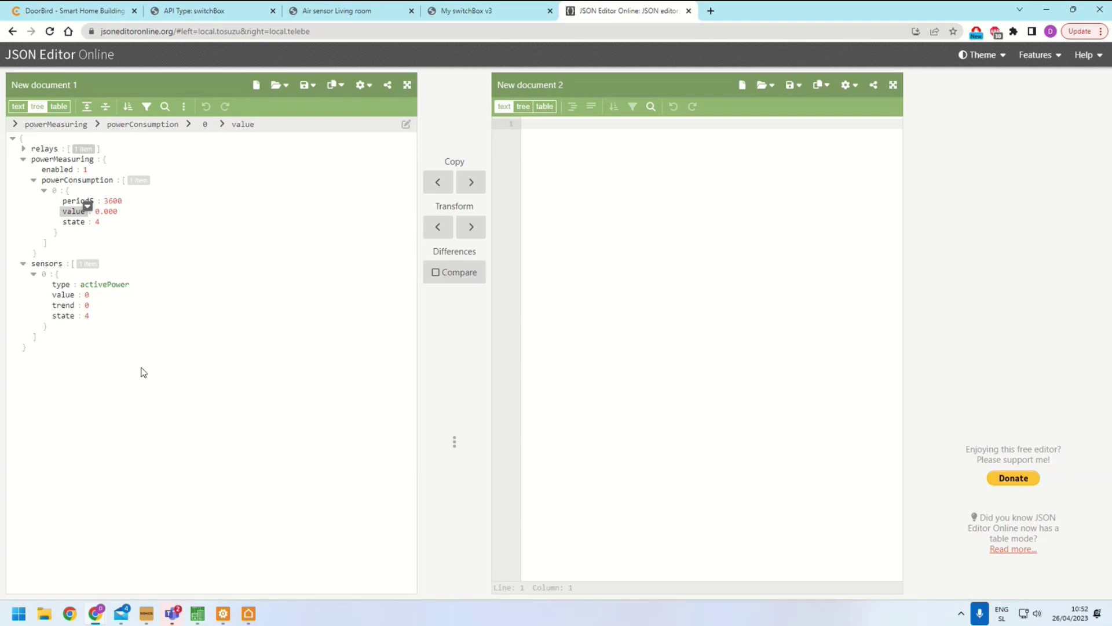
Switch to bOS Configurator and review the Switch box's State command settings and the ON command's settings and values
left_click(223, 613)
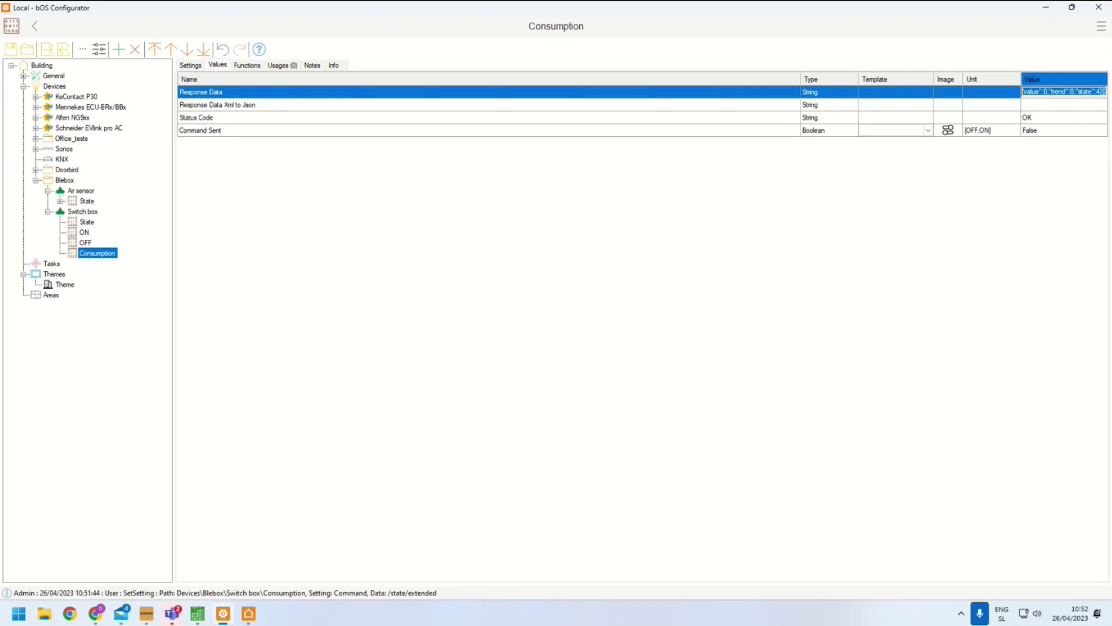
key("alt+Tab")
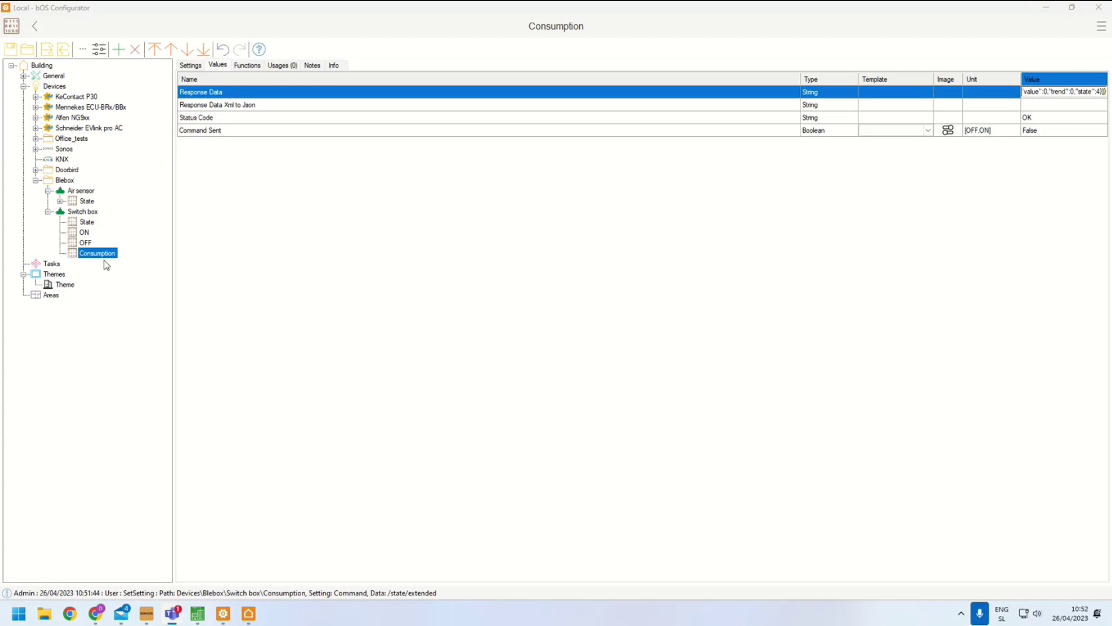
left_click(88, 222)
left_click(191, 65)
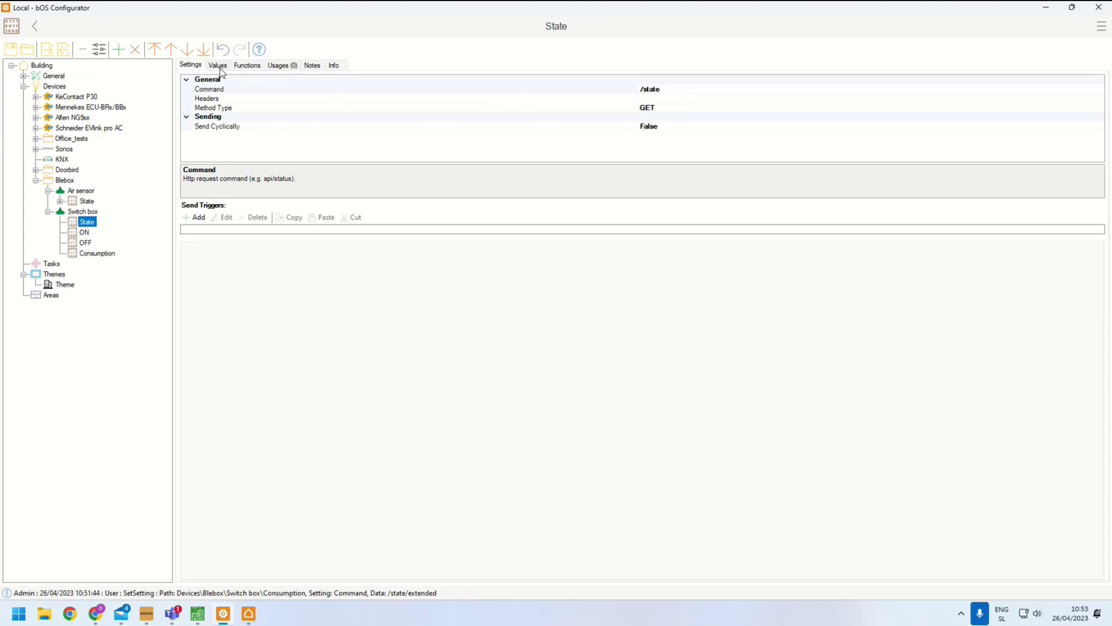
left_click(85, 232)
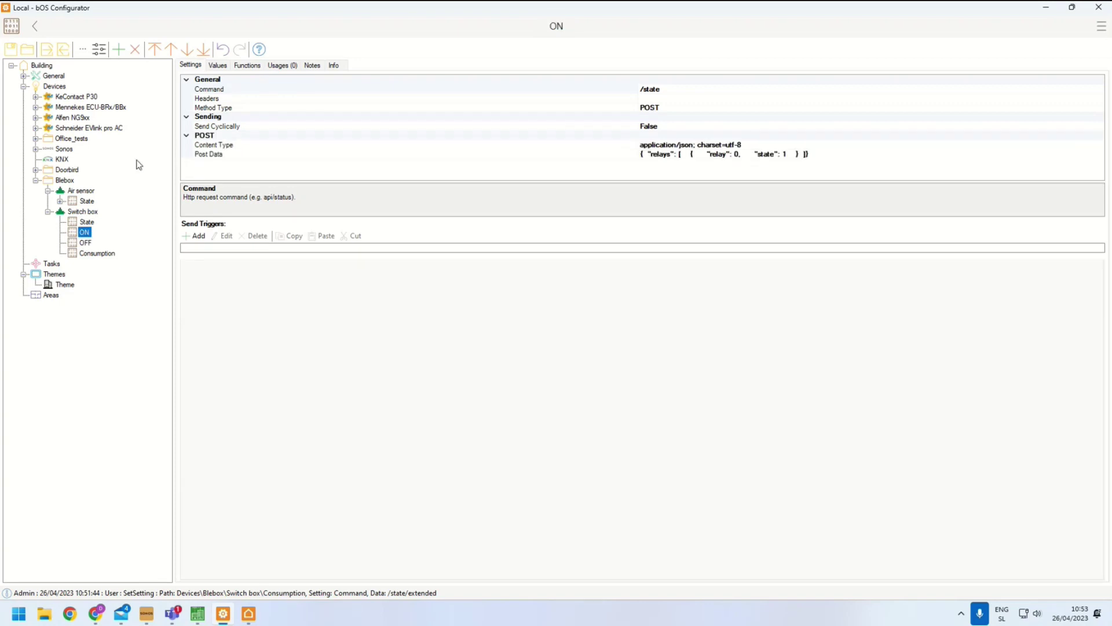
left_click(218, 66)
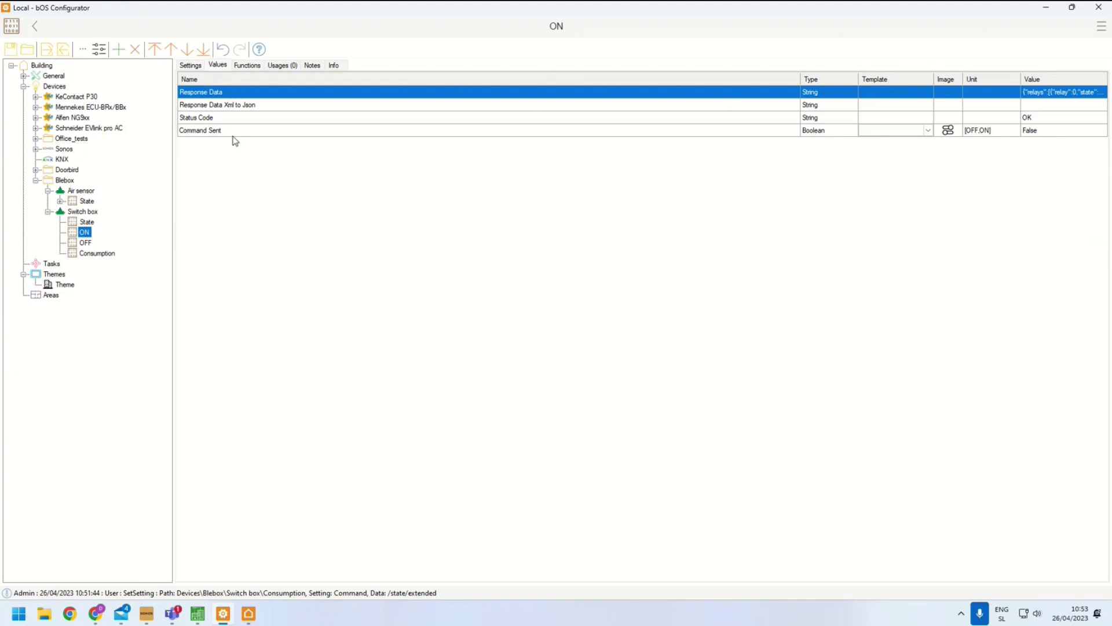
Add a Program task under the Switch box's State command and open its settings
left_click(88, 224)
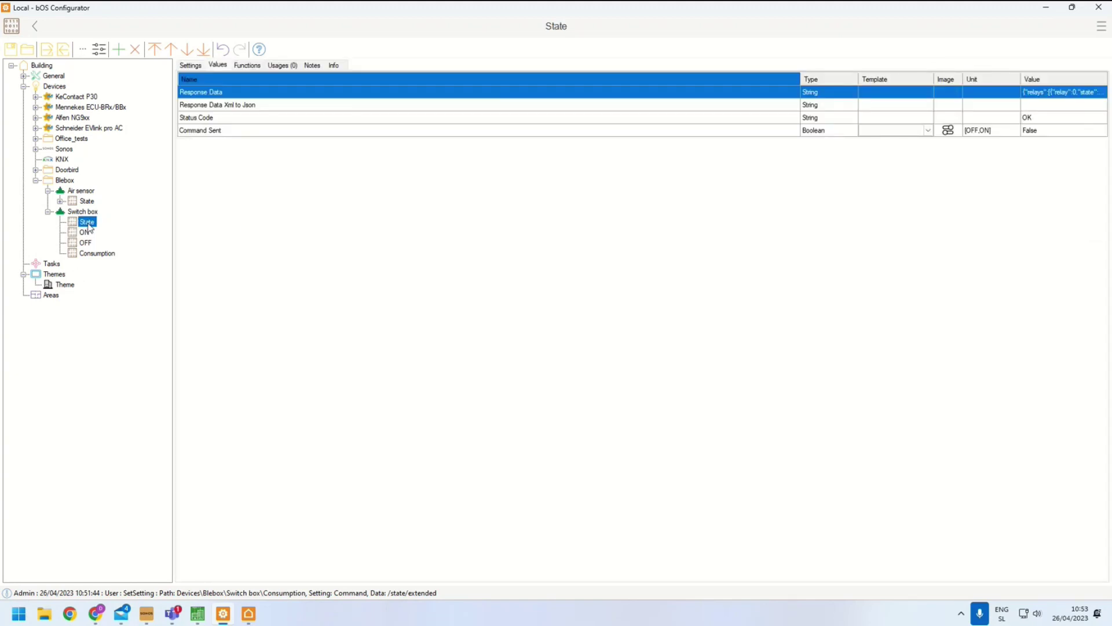
right_click(88, 226)
left_click(116, 234)
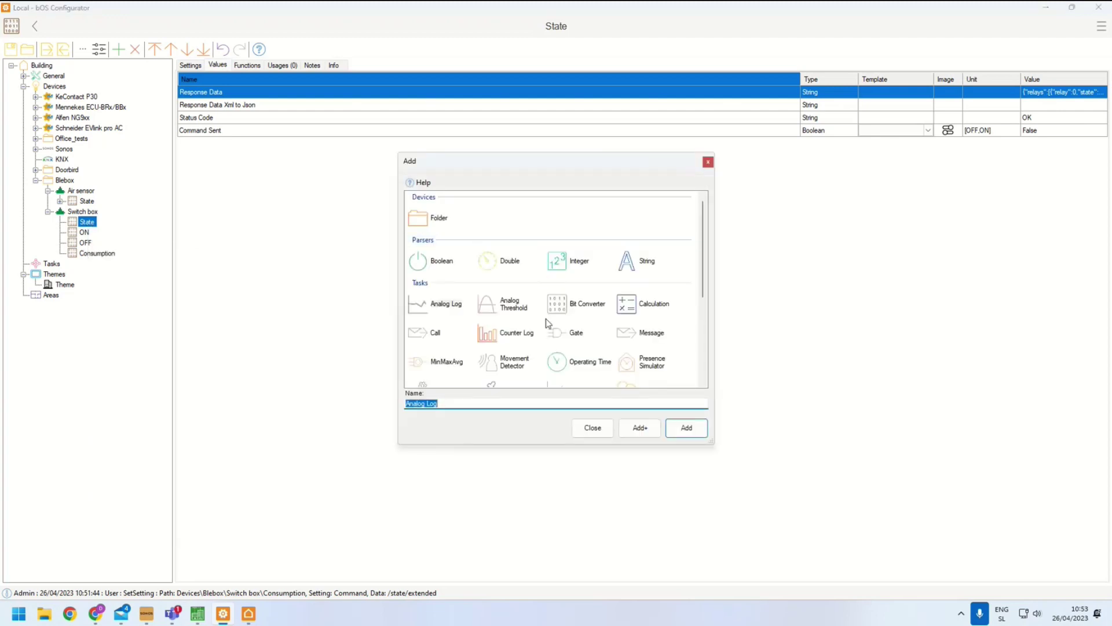
scroll(548, 323, "down", 2)
scroll(467, 328, "up", 1)
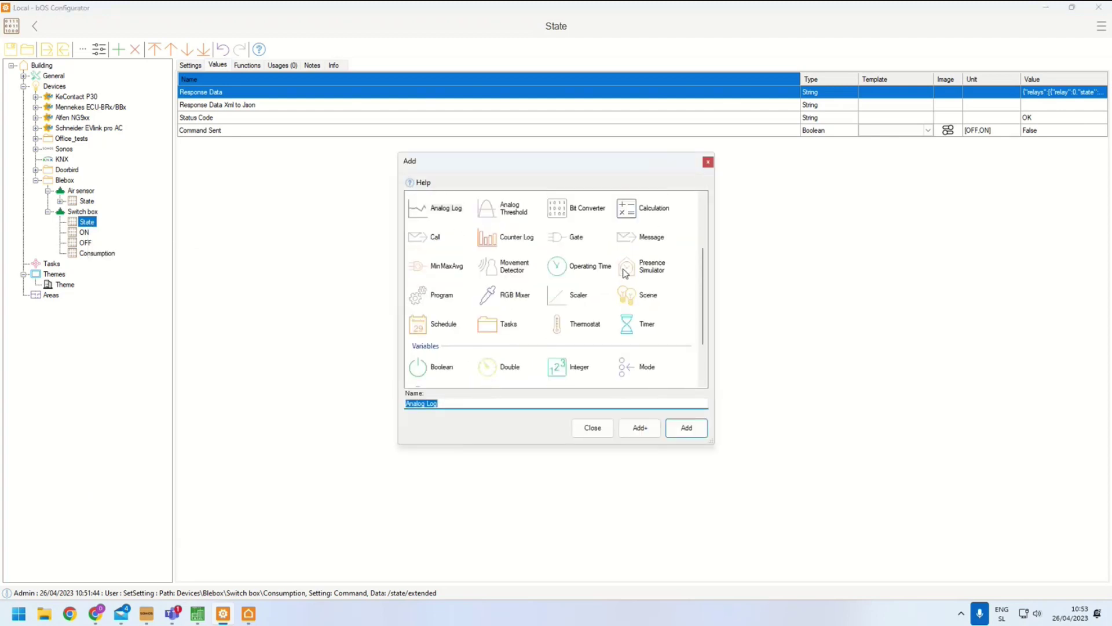
double_click(442, 296)
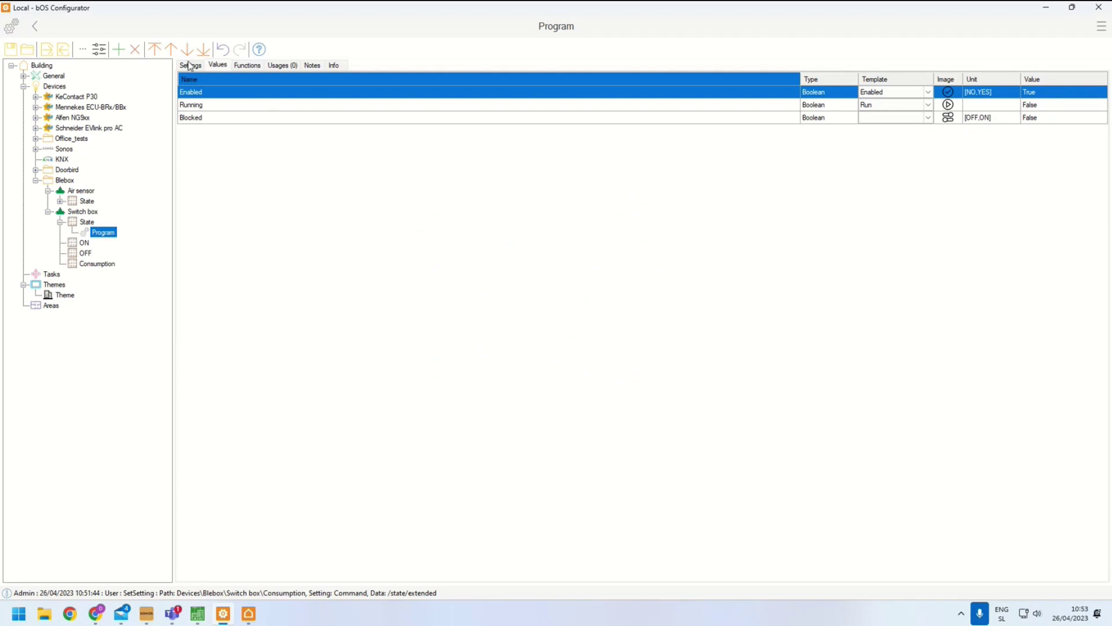
left_click(190, 65)
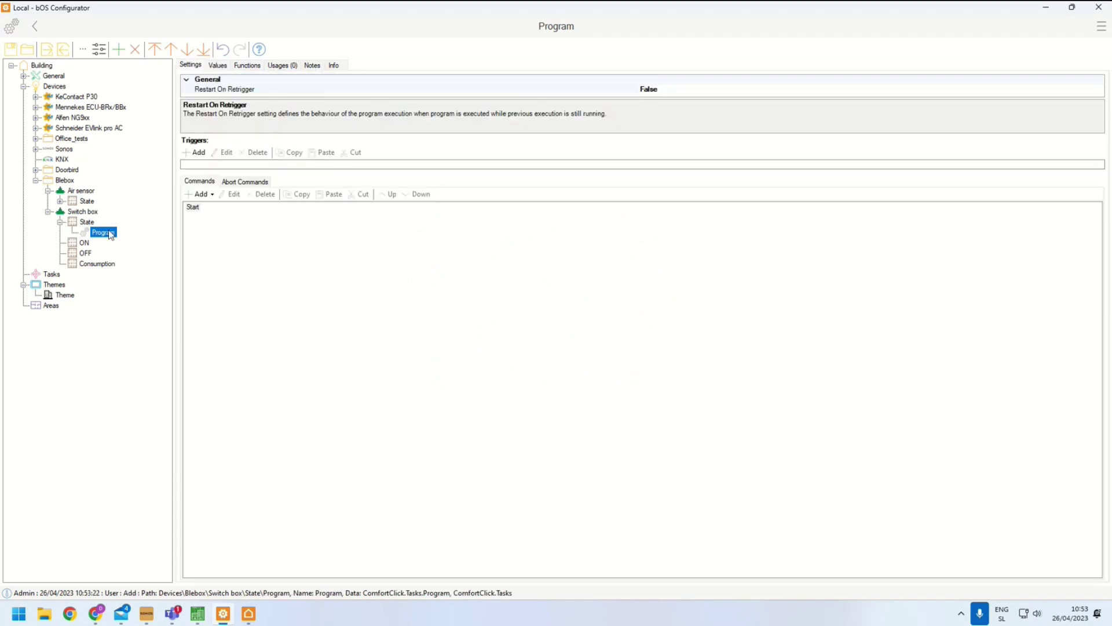